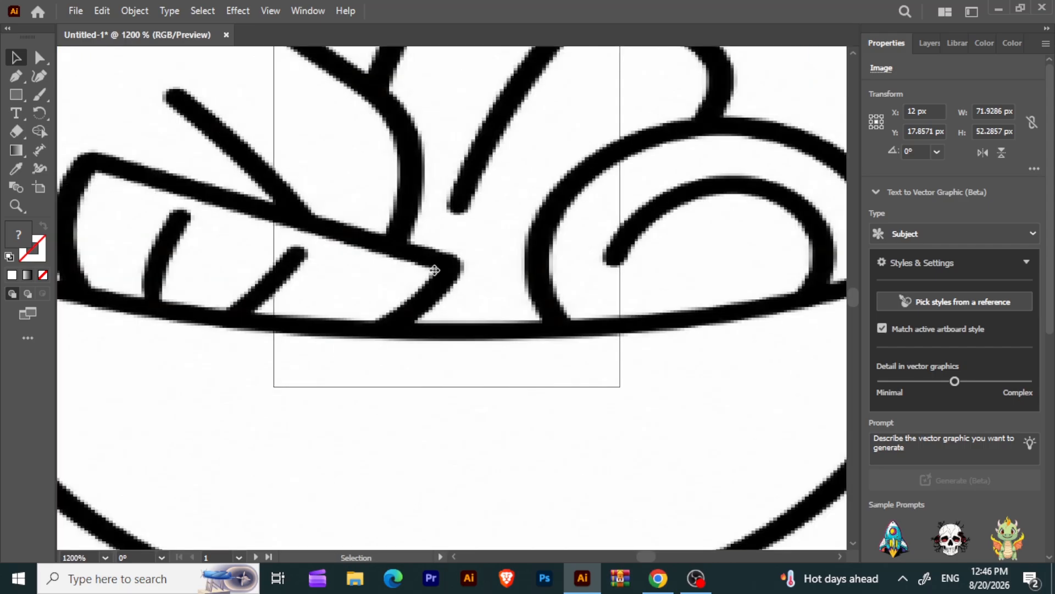
# - Resize the salad bowl image to 24 × 24 px so it exactly covers its artboard
pyautogui.scroll(-3, 434, 270)
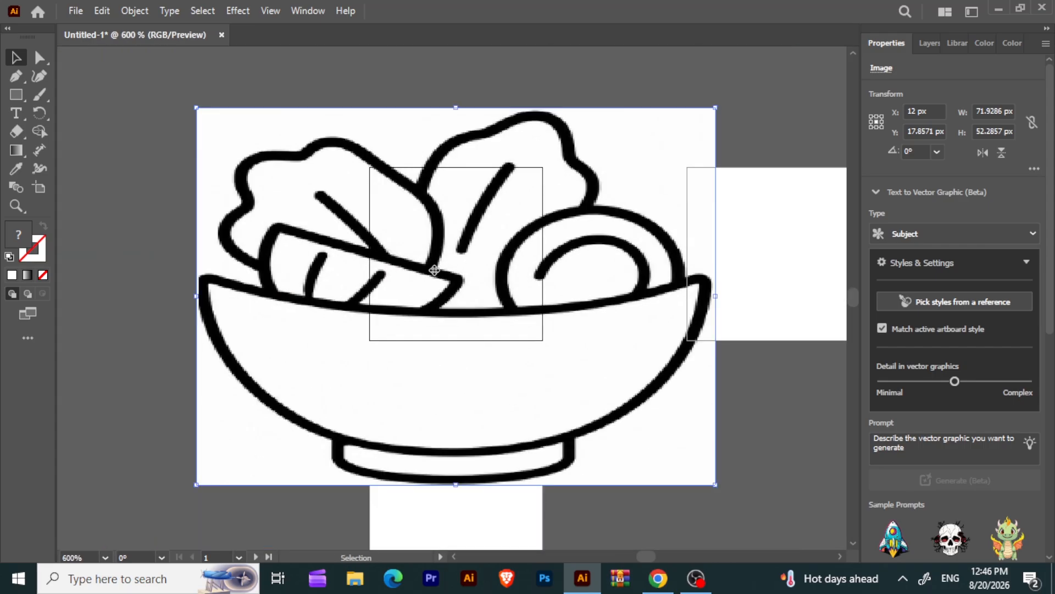
pyautogui.moveTo(196, 296); pyautogui.dragTo(369, 295)
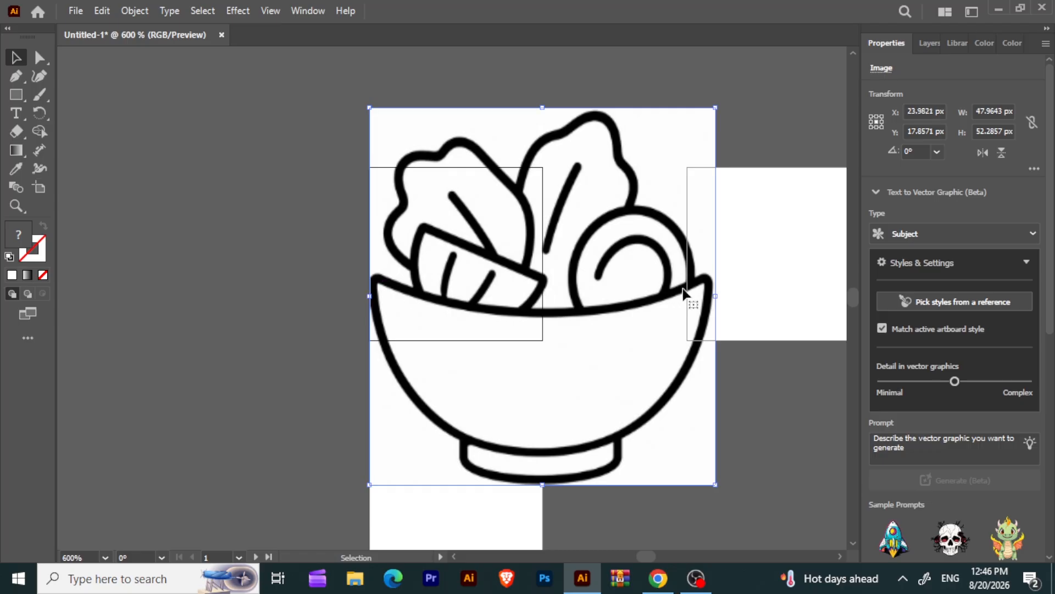
pyautogui.moveTo(715, 296); pyautogui.dragTo(544, 258)
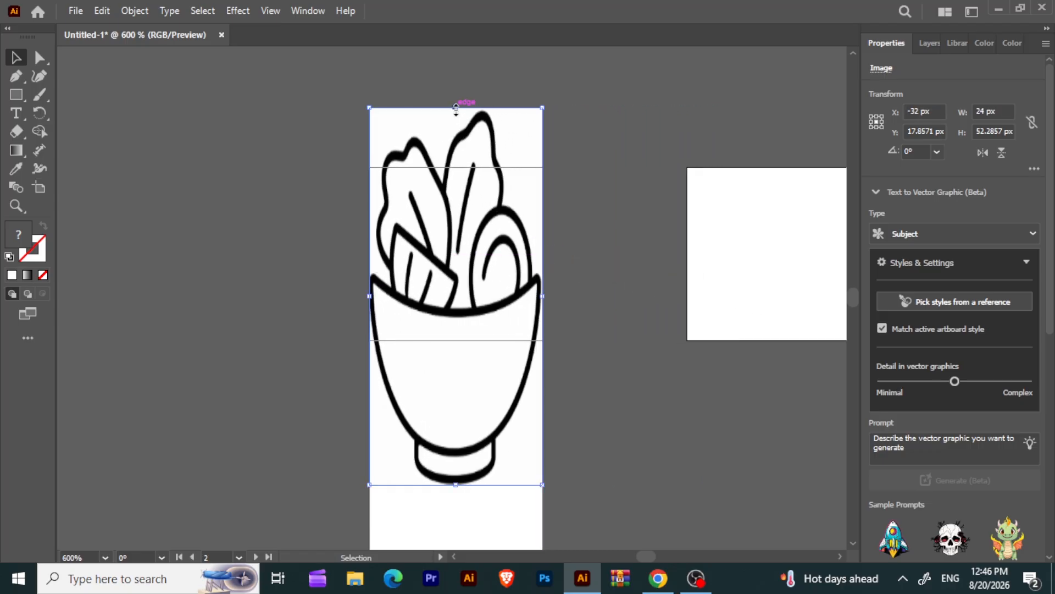
pyautogui.moveTo(454, 108); pyautogui.dragTo(449, 170)
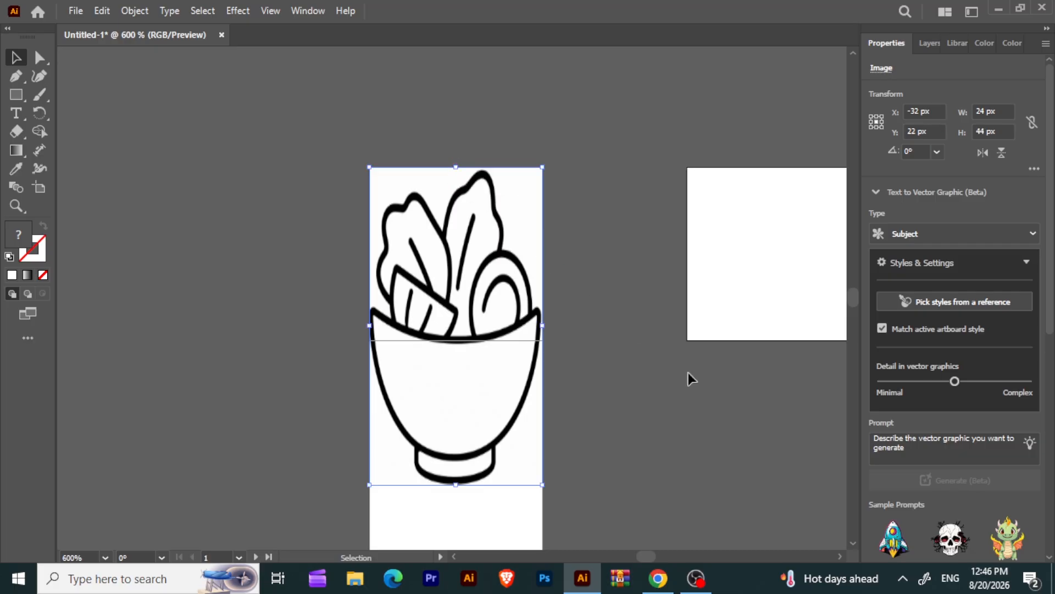
pyautogui.scroll(-2, 852, 542)
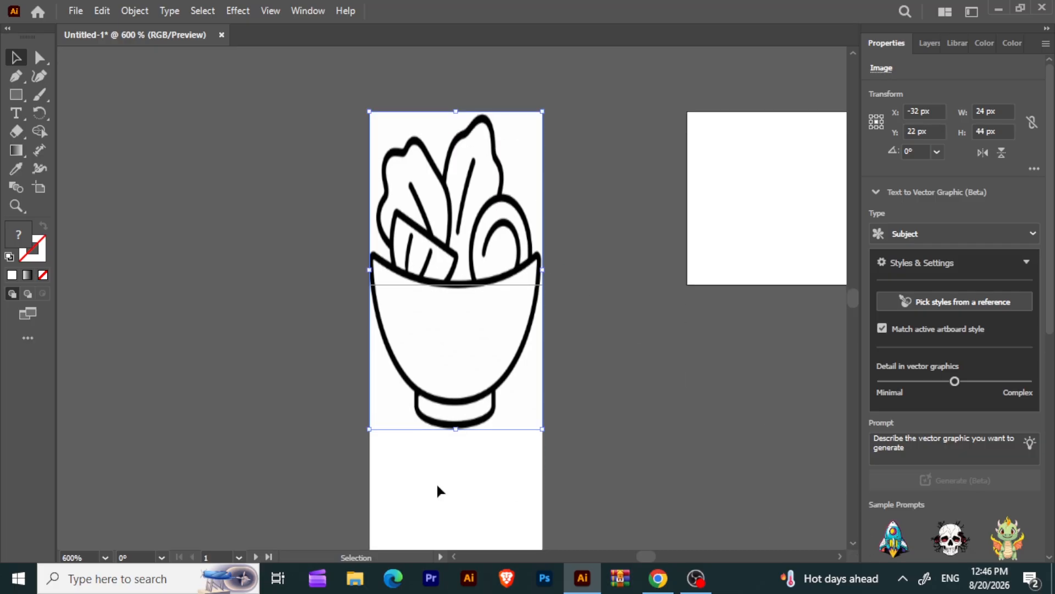
pyautogui.moveTo(455, 428); pyautogui.dragTo(454, 287)
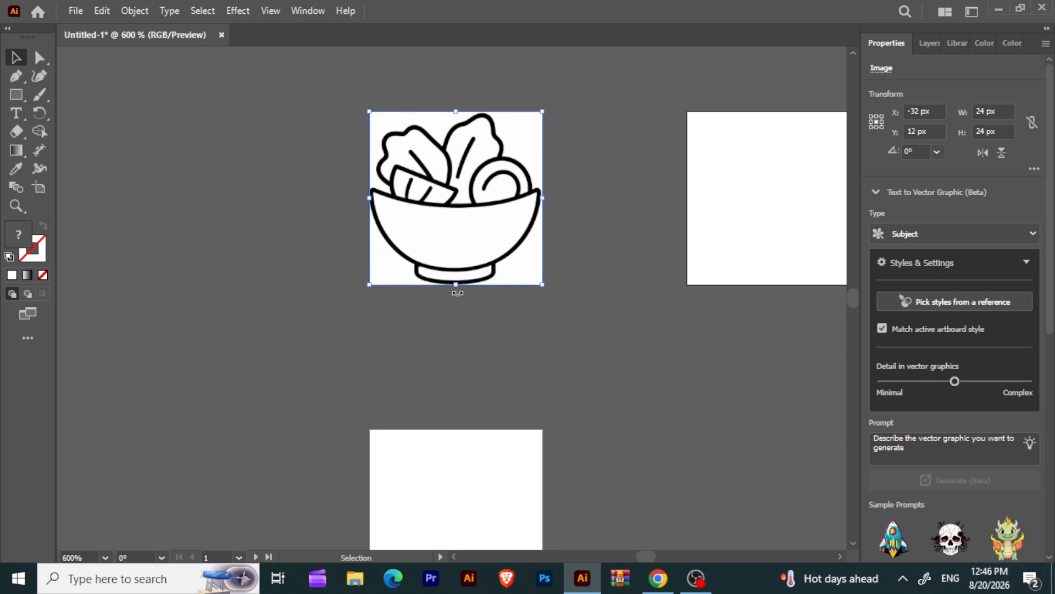
# - Draw a closed triangle with the Pen tool from the bowl's left rim corner to its bottom centre and right rim corner
pyautogui.hotkey('ctrl', '=')
pyautogui.hotkey('ctrl', '=')
pyautogui.hotkey('ctrl', '=')
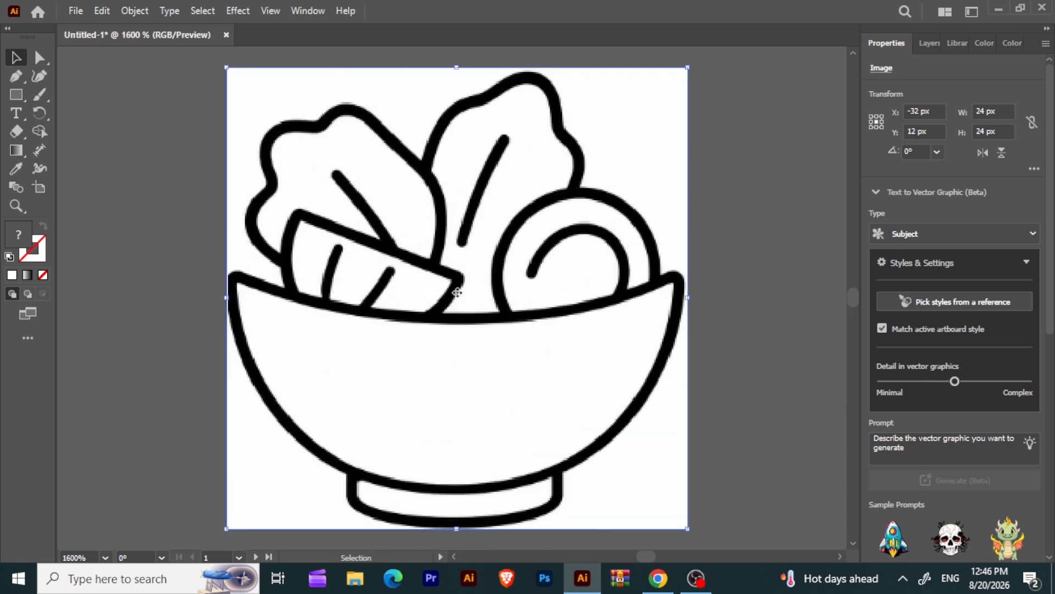
pyautogui.click(16, 76)
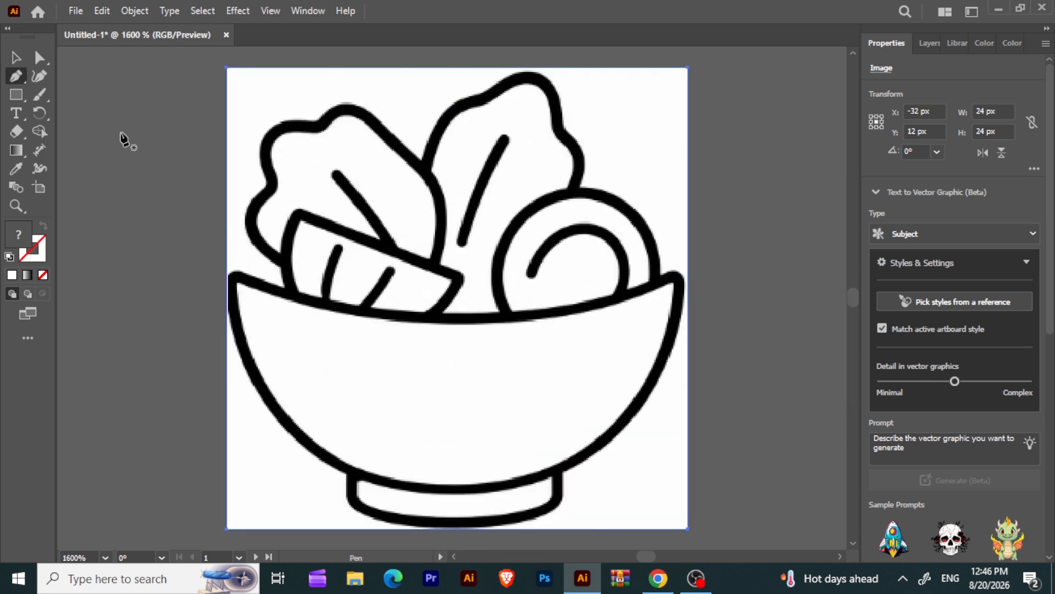
pyautogui.click(235, 275)
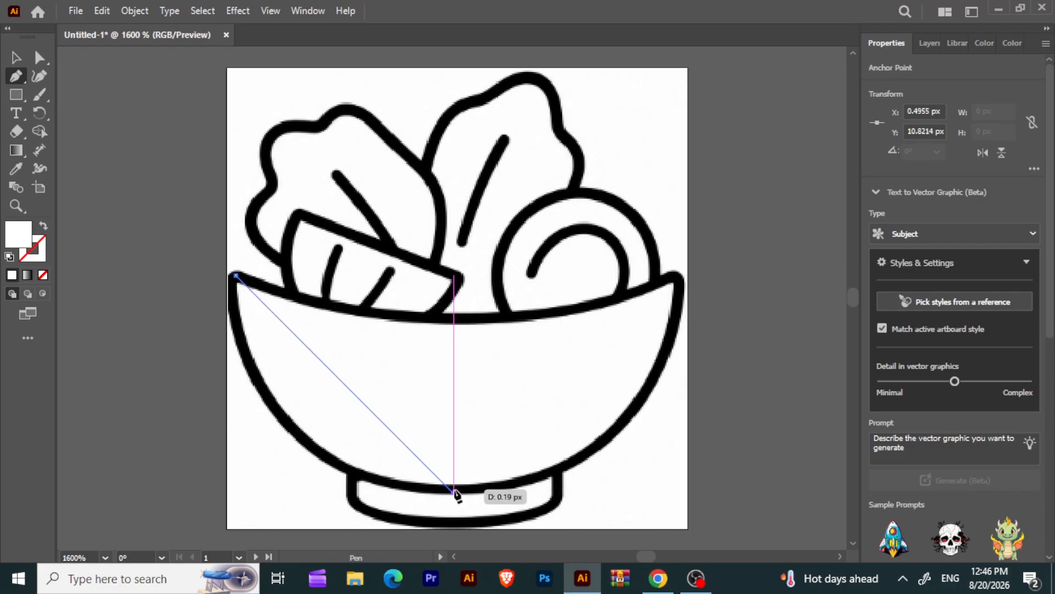
pyautogui.click(454, 491)
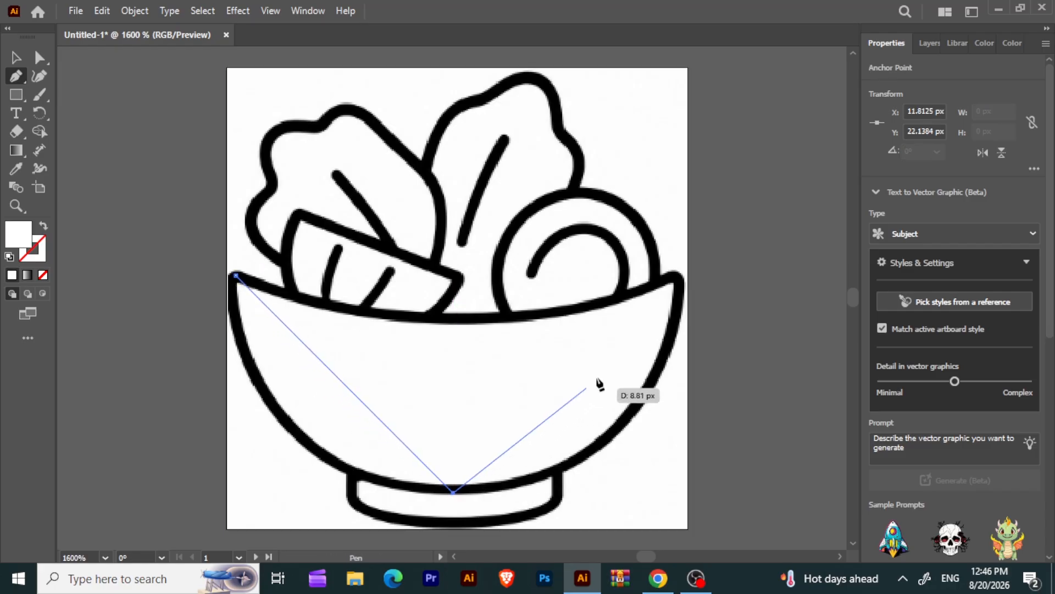
pyautogui.click(680, 277)
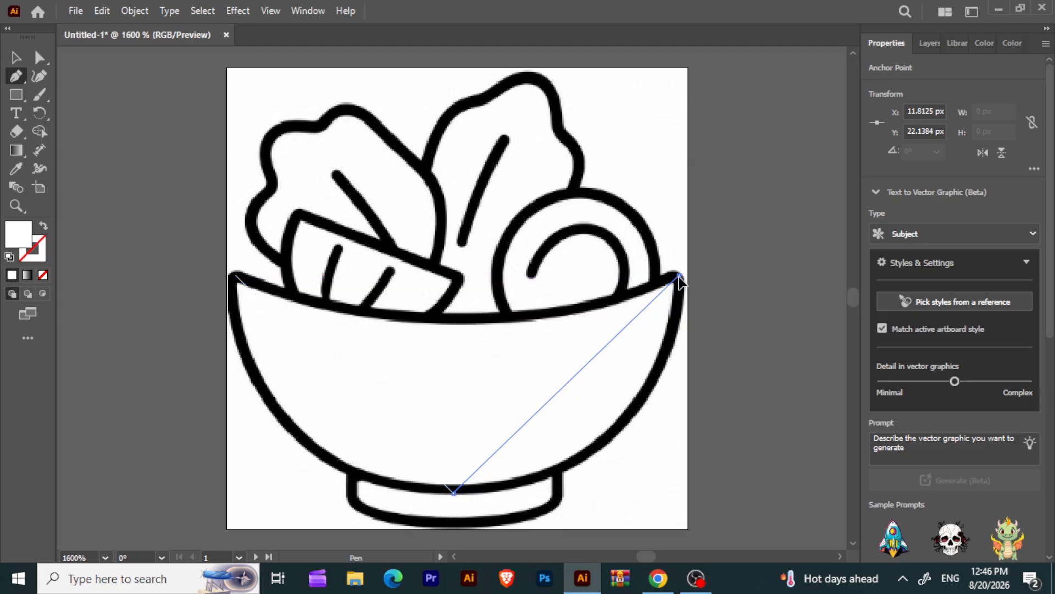
pyautogui.click(236, 276)
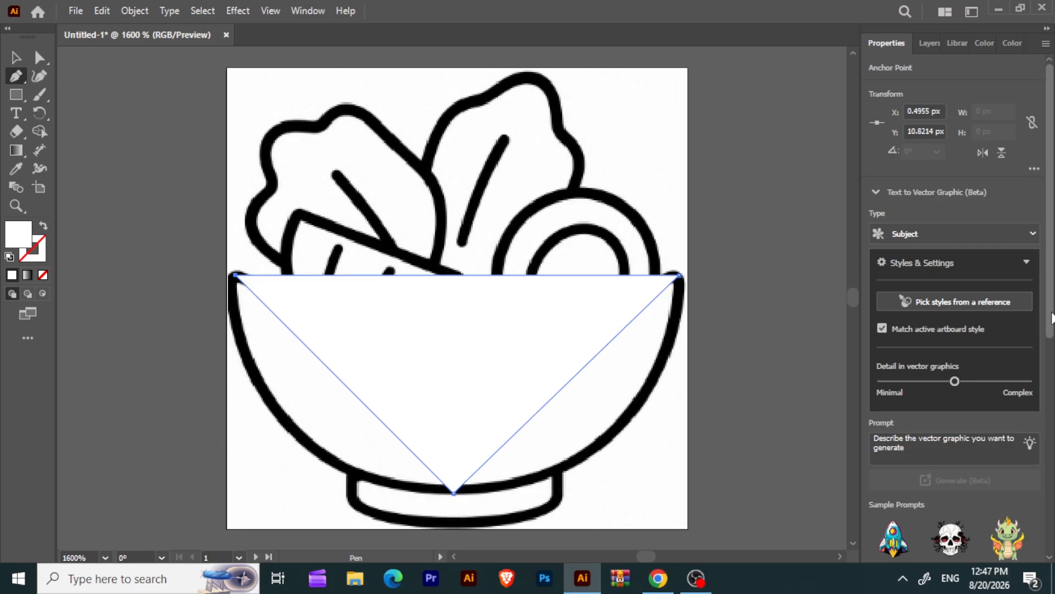
# - Give the triangle a stroke with a weight of 1.5 px
pyautogui.moveTo(1052, 318); pyautogui.dragTo(1034, 510)
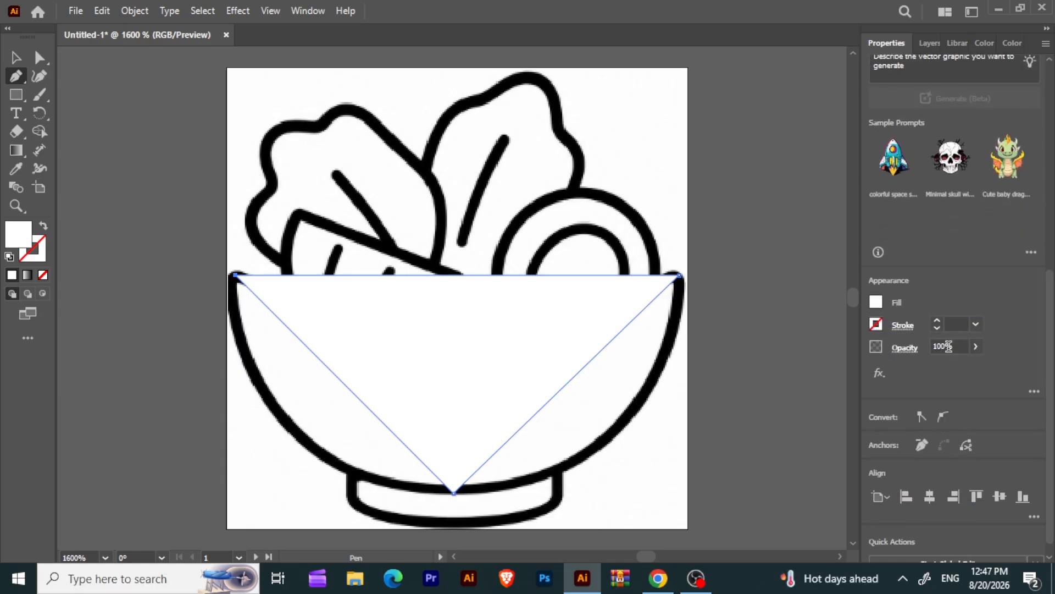
pyautogui.click(938, 321)
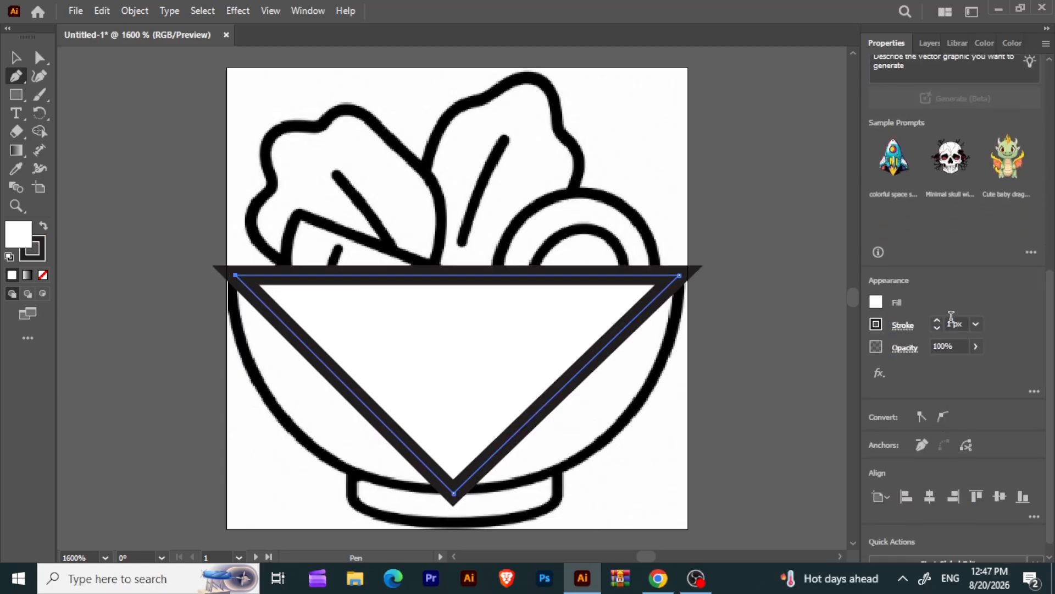
pyautogui.click(953, 321)
pyautogui.write('.5')
pyautogui.press('Return')
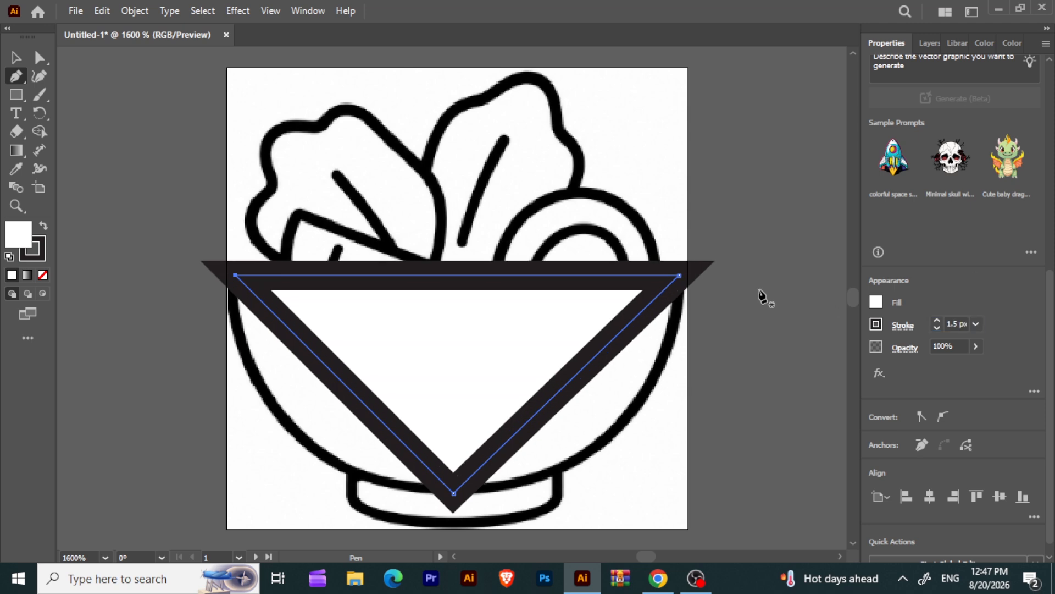
# - Set the triangle's stroke colour to pure black (000000)
pyautogui.click(876, 324)
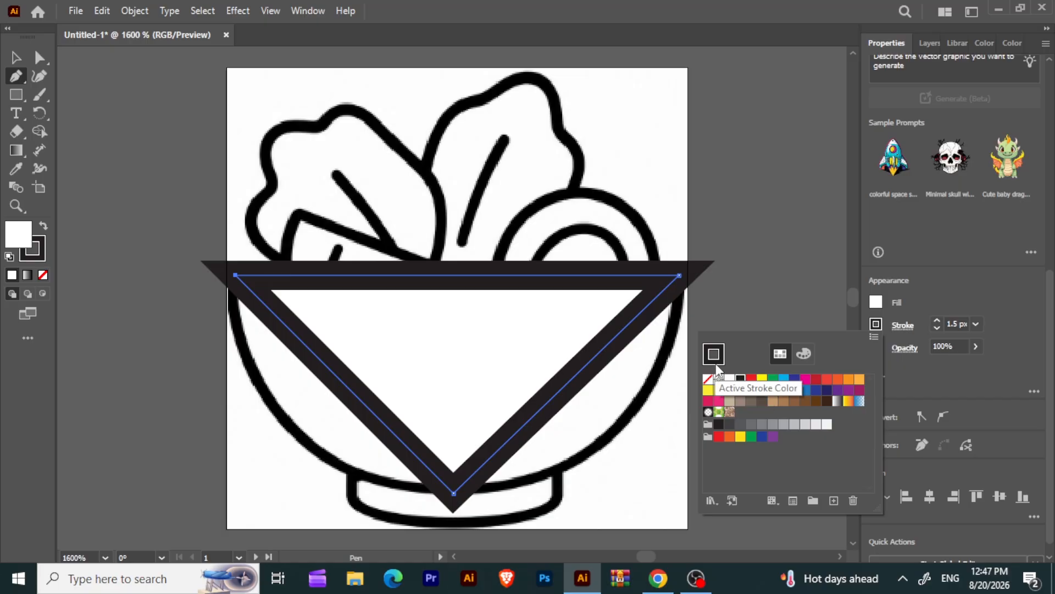
pyautogui.click(941, 389)
pyautogui.click(876, 325)
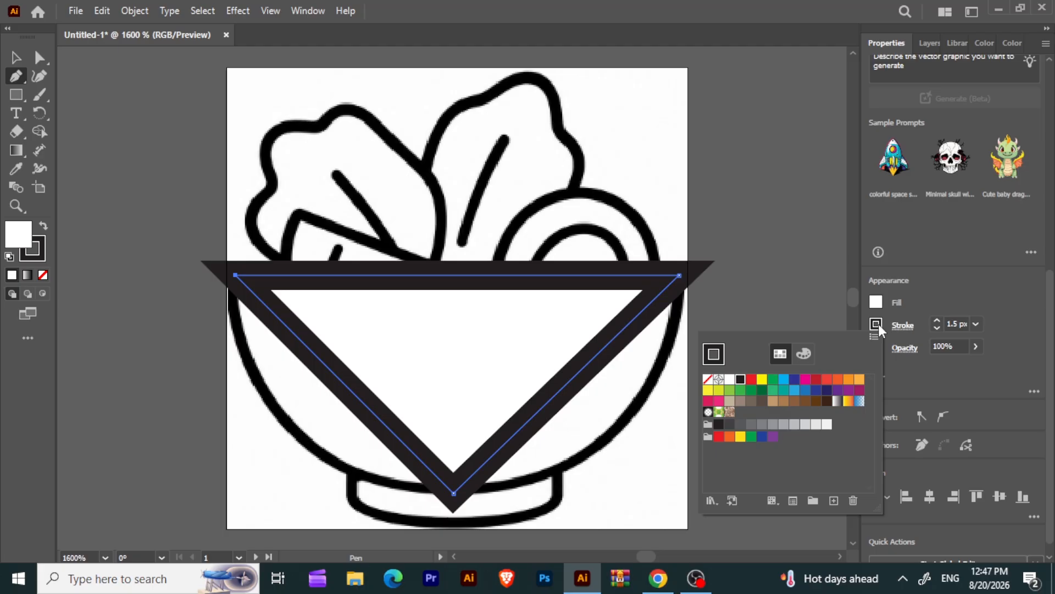
pyautogui.click(803, 354)
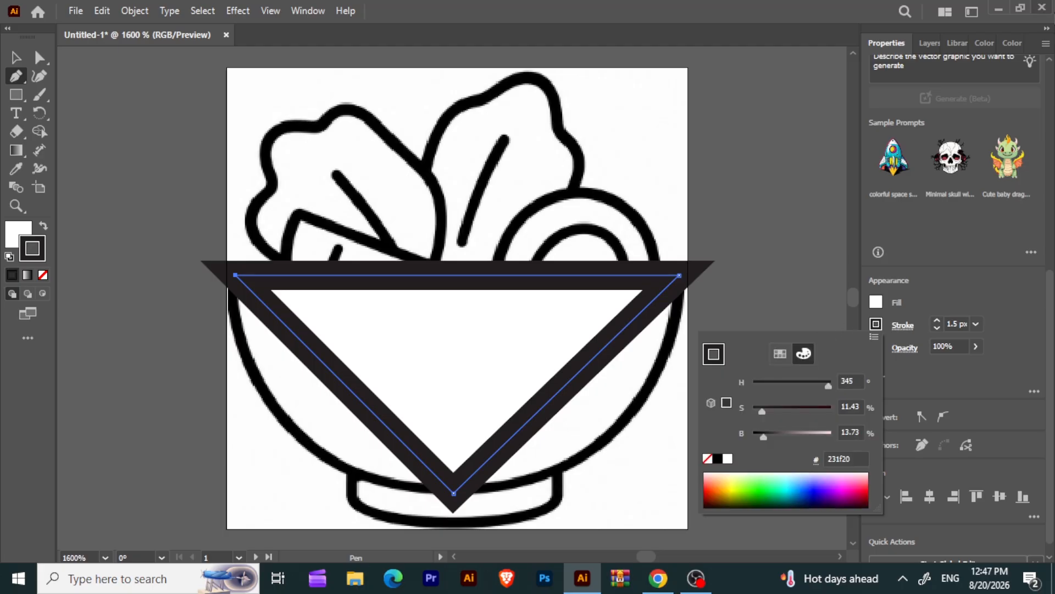
pyautogui.moveTo(825, 381)
pyautogui.mouseDown()
pyautogui.moveTo(731, 375)
pyautogui.moveTo(750, 398)
pyautogui.moveTo(725, 406)
pyautogui.moveTo(742, 434)
pyautogui.mouseUp()
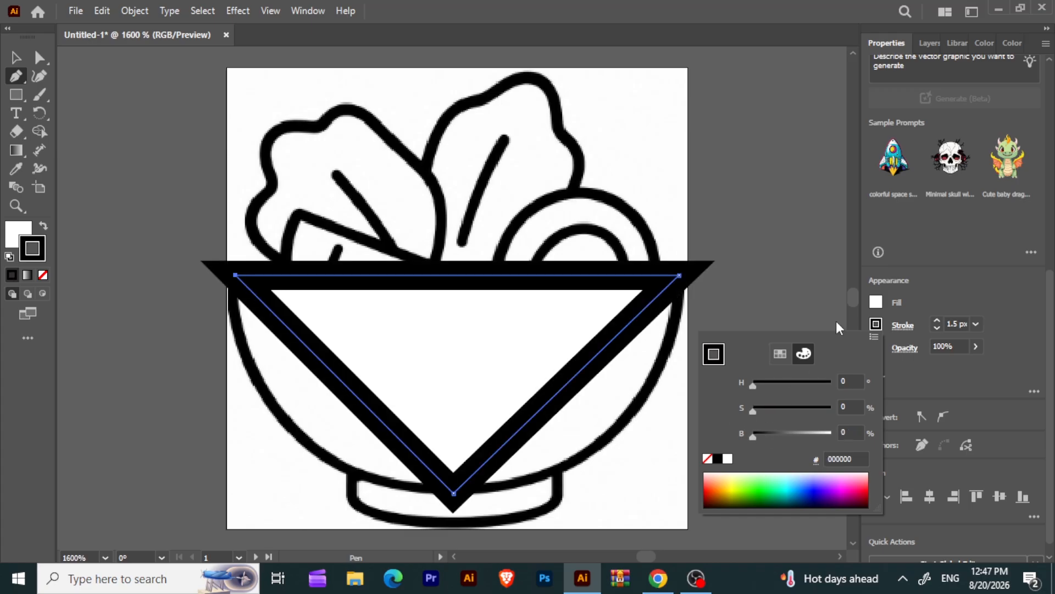
pyautogui.click(925, 288)
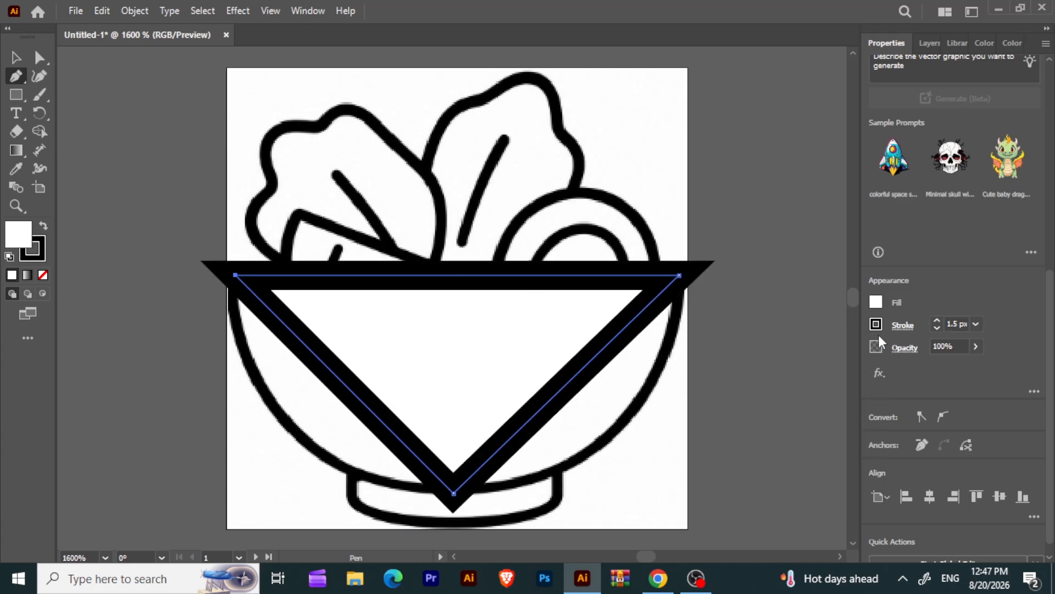
# - Set the triangle's stroke to a round cap and a round corner join
pyautogui.click(902, 327)
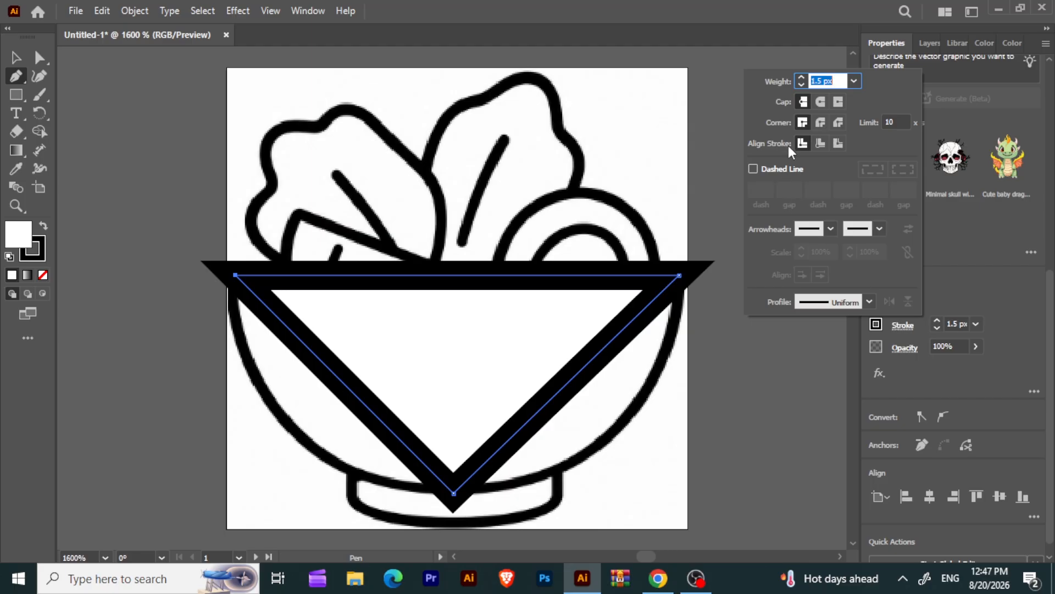
pyautogui.click(821, 101)
pyautogui.click(821, 122)
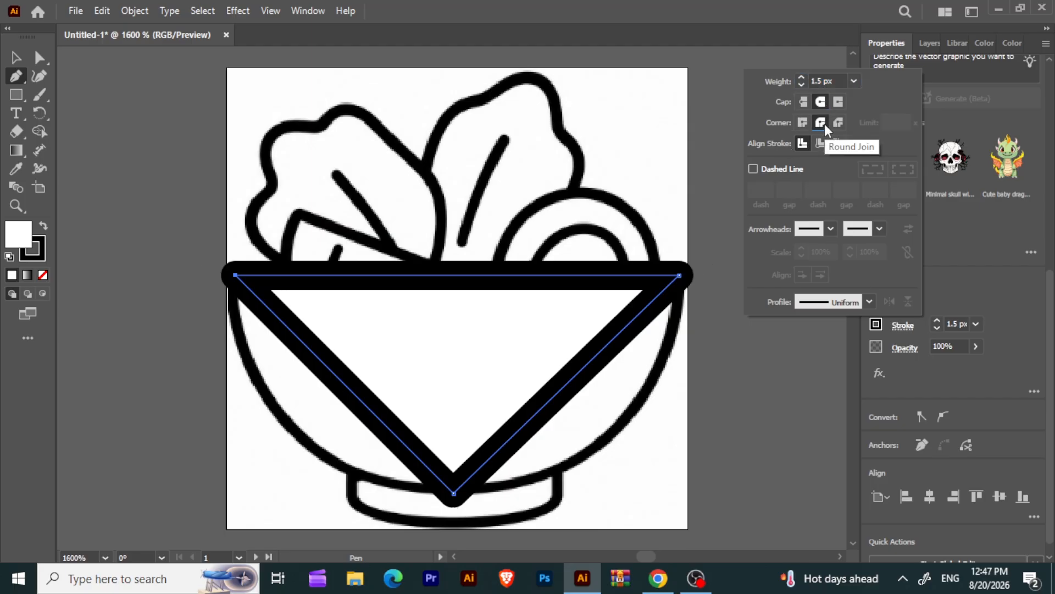
pyautogui.click(11, 74)
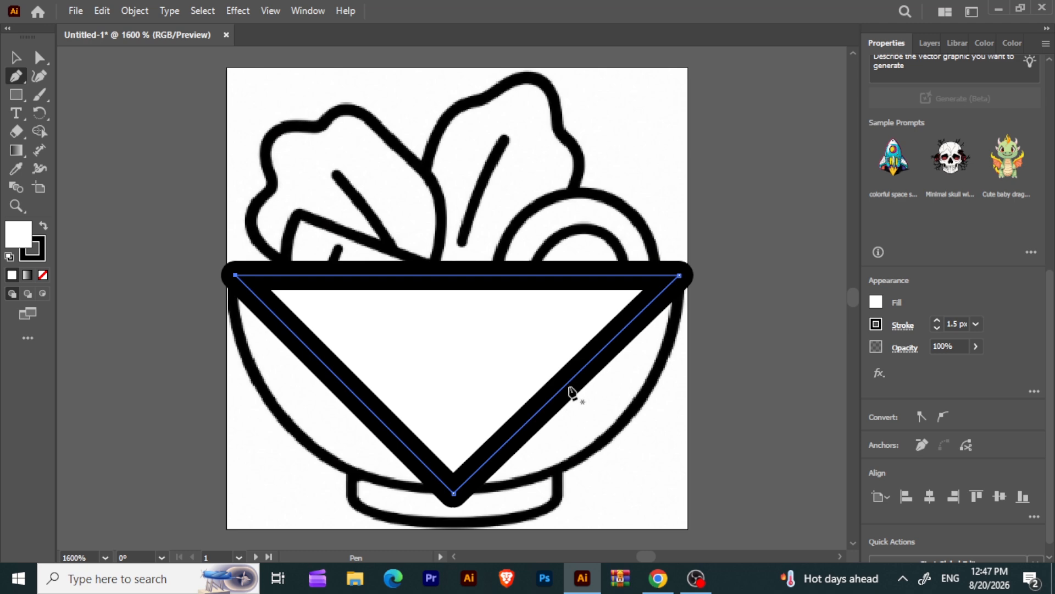
pyautogui.click(565, 374)
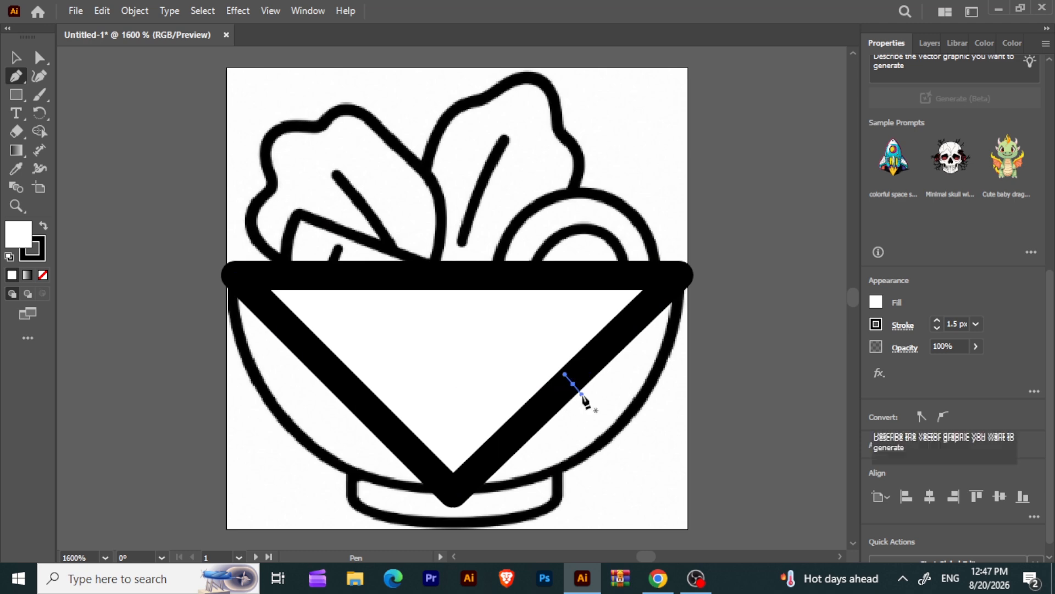
pyautogui.hotkey('ctrl', 'z')
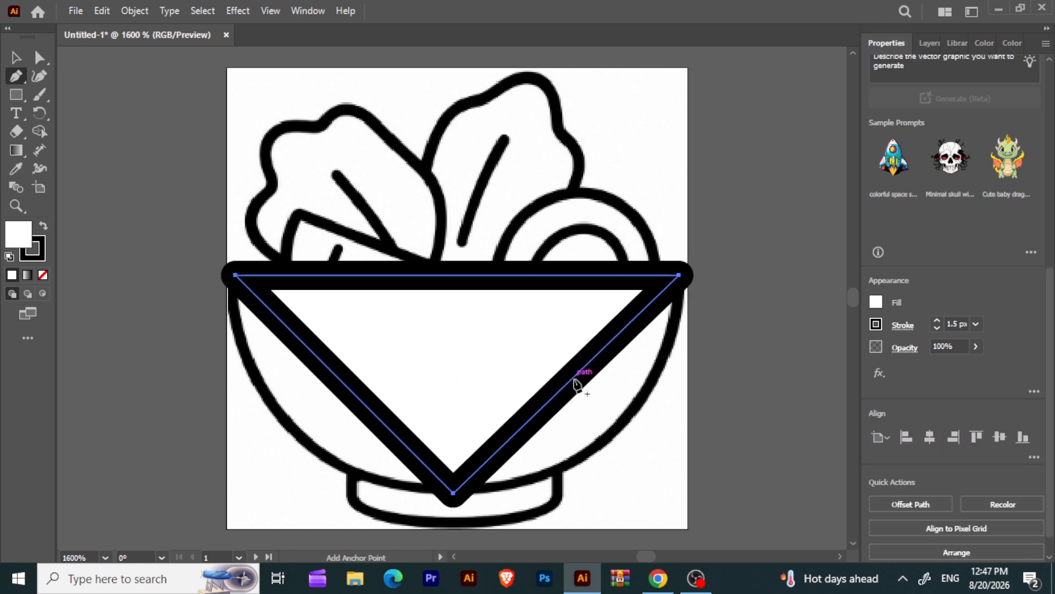
pyautogui.click(573, 377)
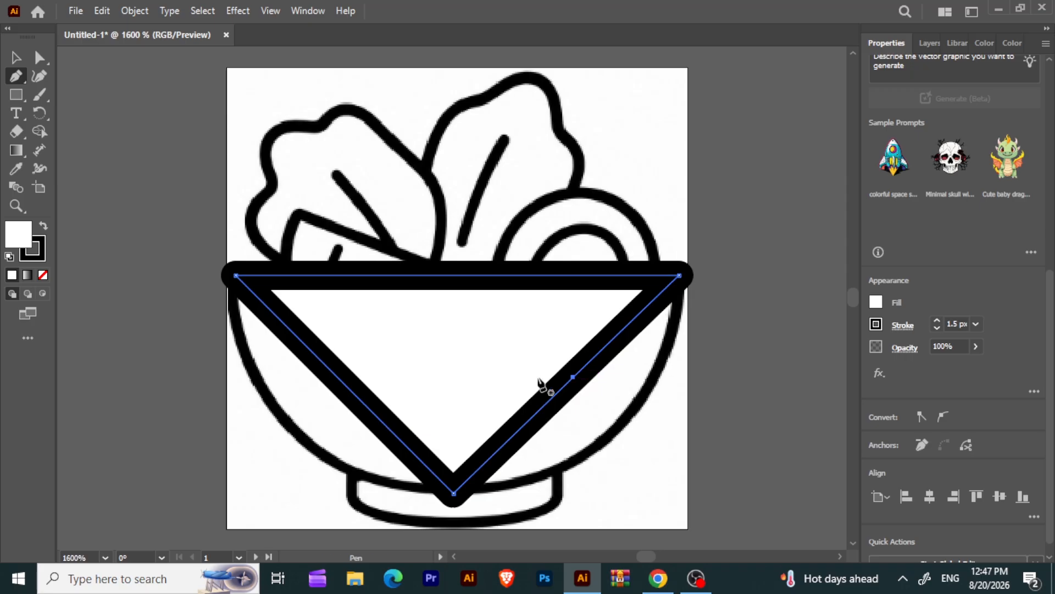
pyautogui.hotkey('ctrl', 'z')
# - Bend the triangle's three edges with the Curvature tool to follow the bowl's sides and its dipping rim
pyautogui.hotkey('shift', '`')
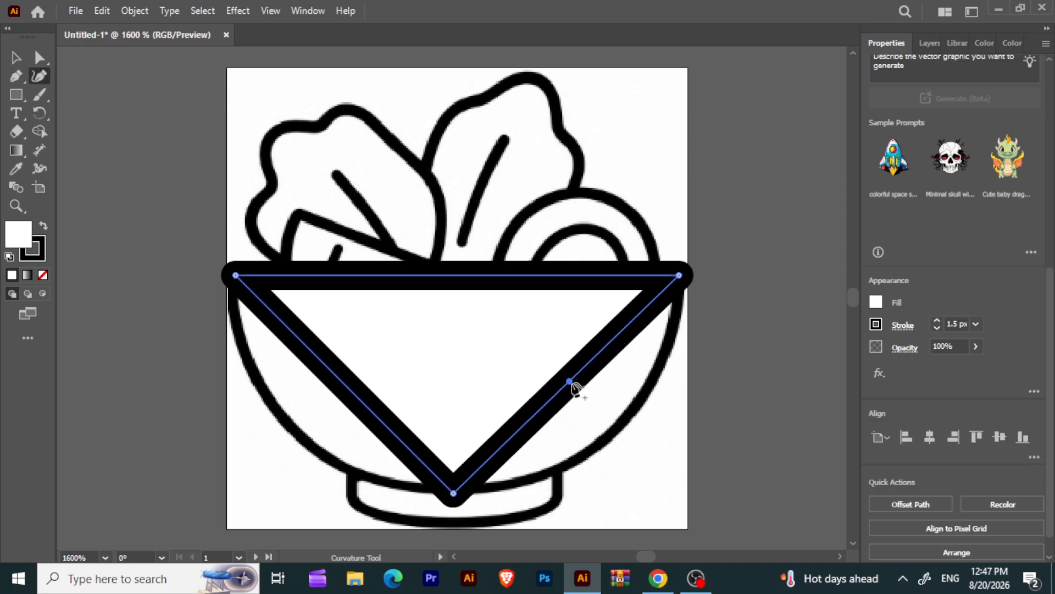
pyautogui.moveTo(574, 389); pyautogui.dragTo(626, 420)
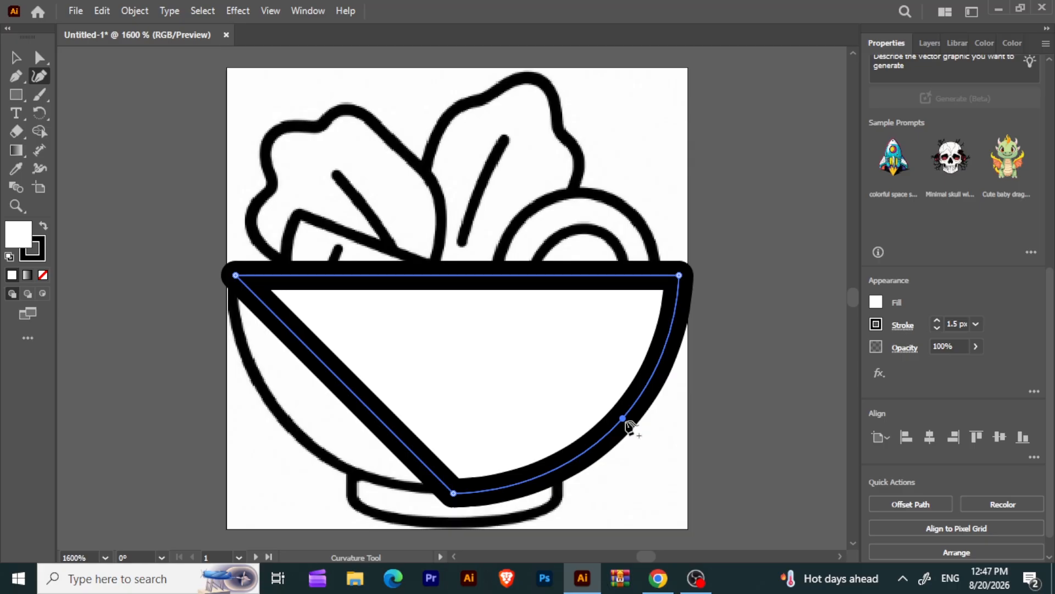
pyautogui.moveTo(349, 388); pyautogui.dragTo(288, 416)
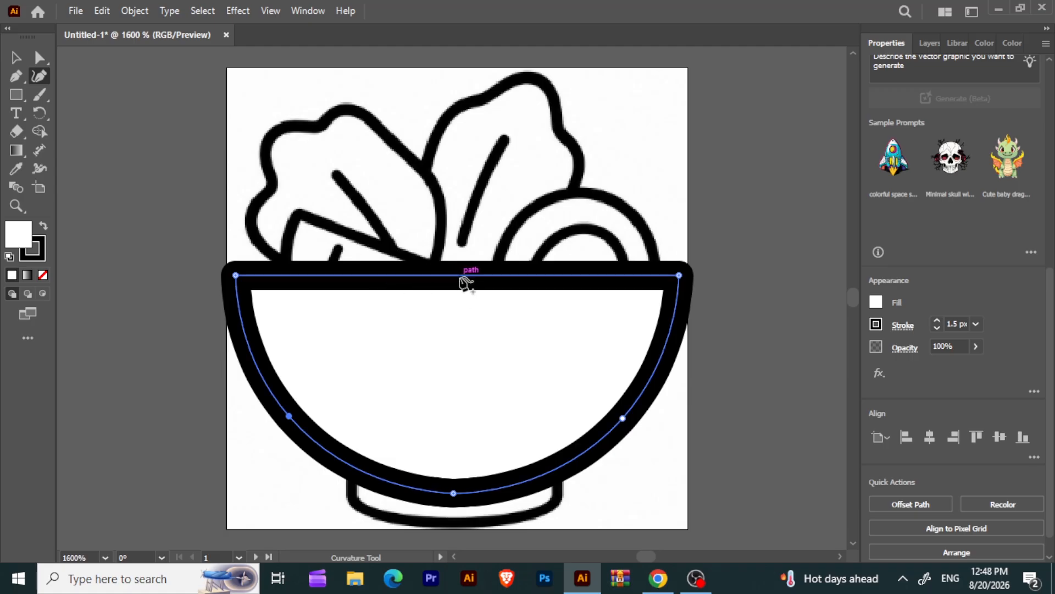
pyautogui.moveTo(464, 279); pyautogui.dragTo(466, 305)
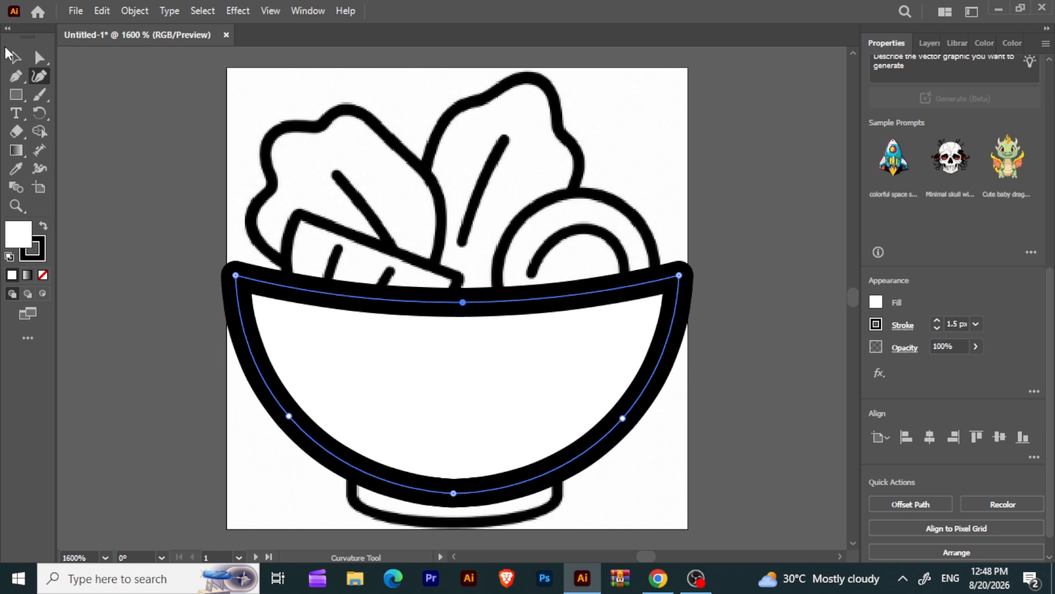
# - Trace the striped wedge above the bowl's rim as an open four-point path with the Pen tool
pyautogui.click(18, 76)
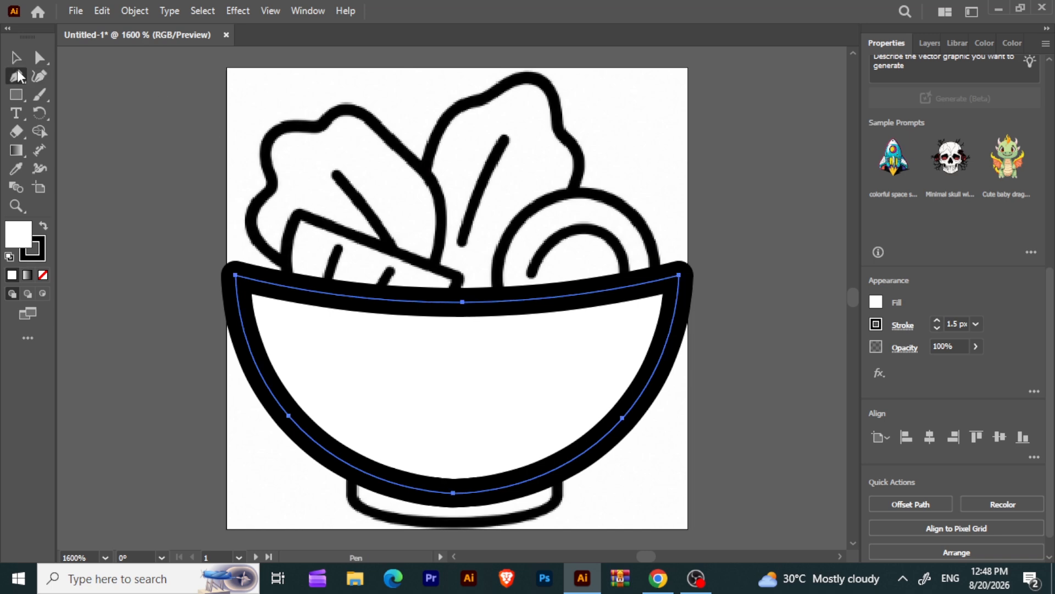
pyautogui.click(291, 278)
pyautogui.click(297, 213)
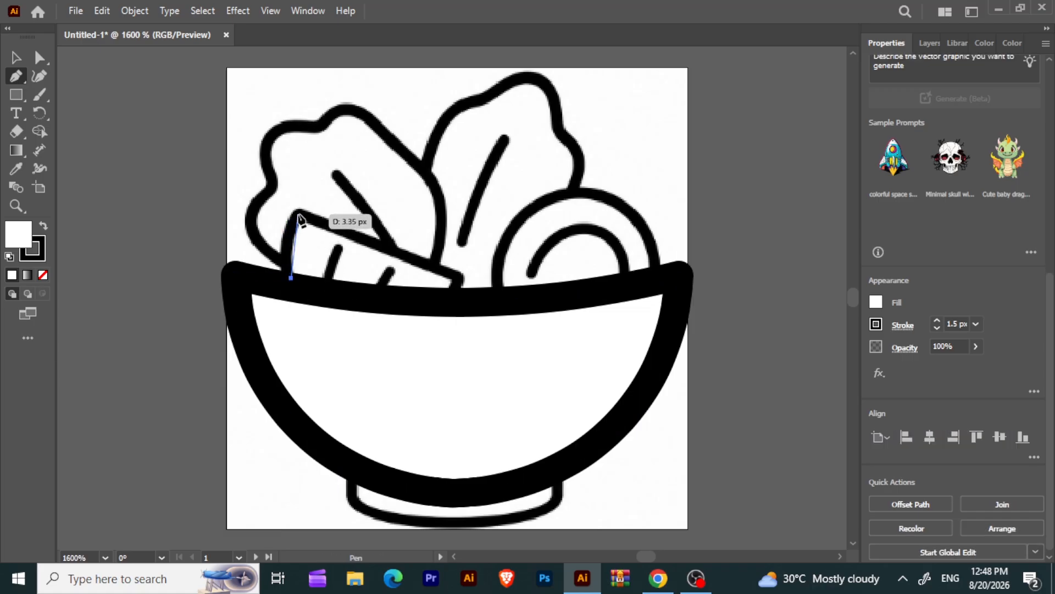
pyautogui.click(461, 278)
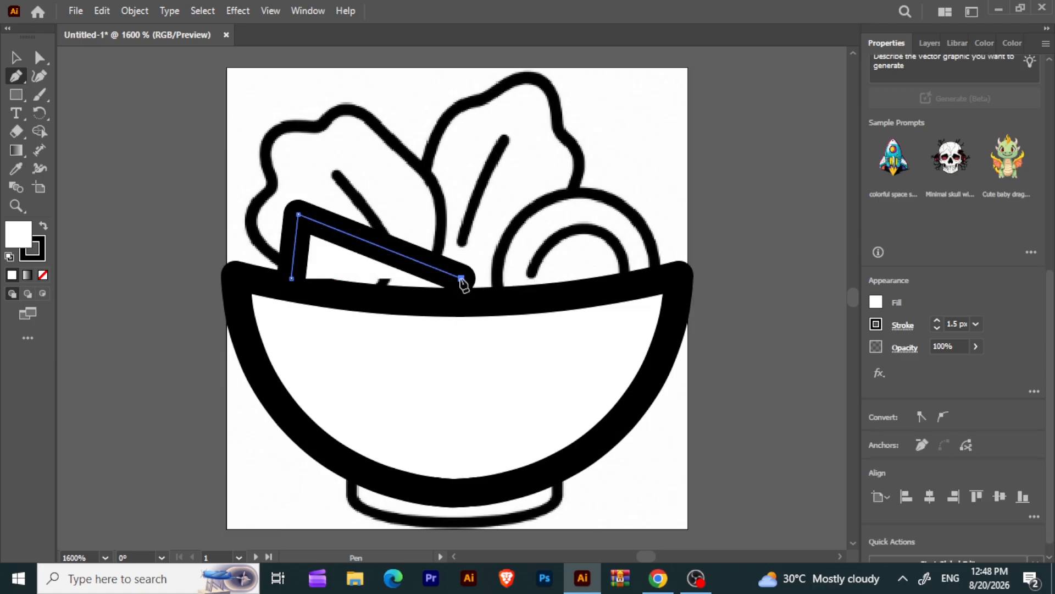
pyautogui.click(441, 297)
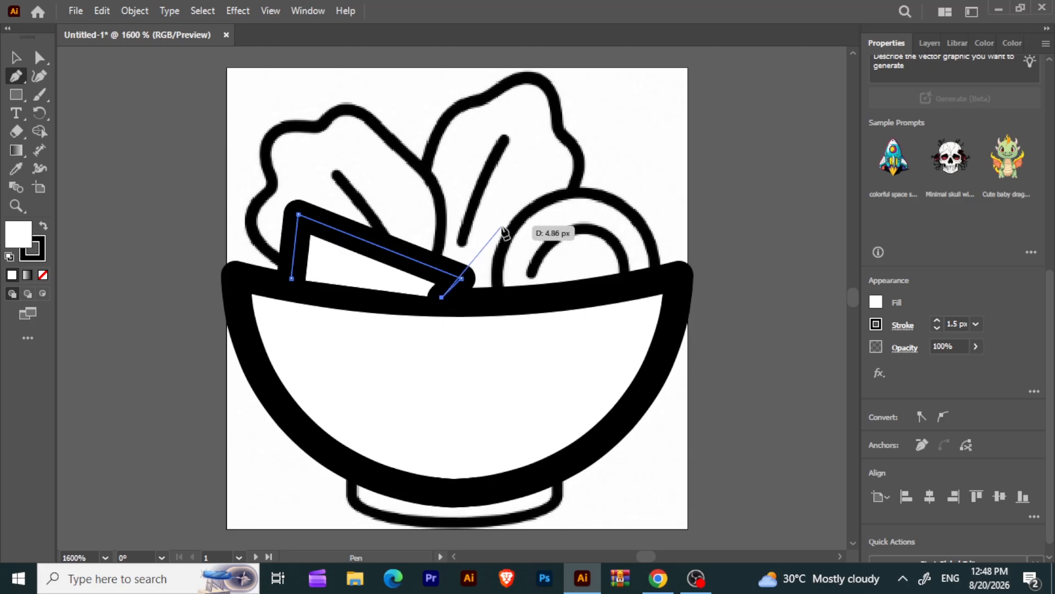
# - Bend the wedge's short outer edge and long upper edge with the Curvature tool and move both open ends onto the bowl's rim path
pyautogui.click(40, 77)
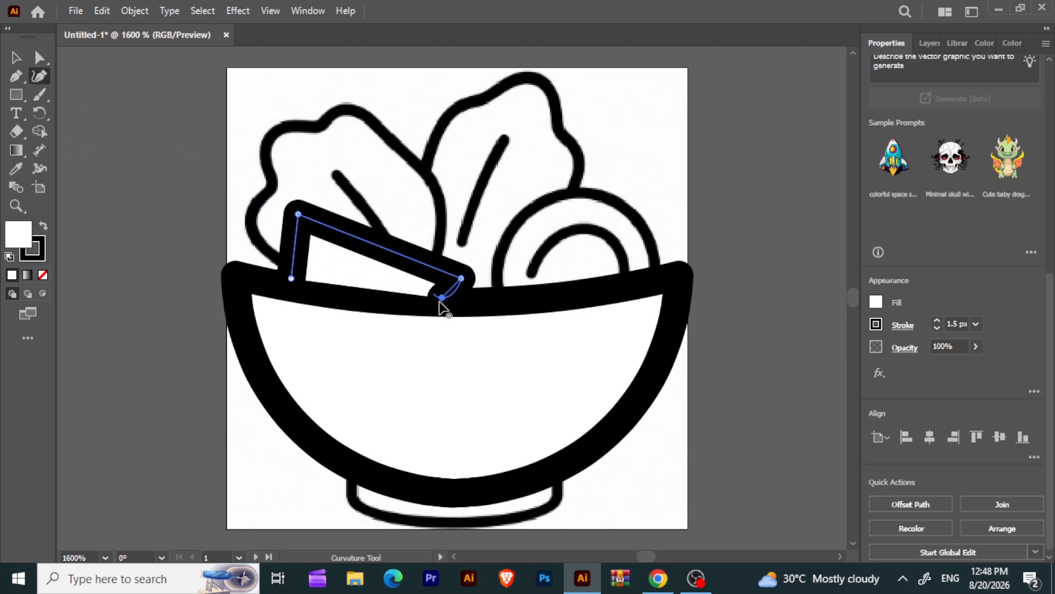
pyautogui.moveTo(442, 298); pyautogui.dragTo(435, 302)
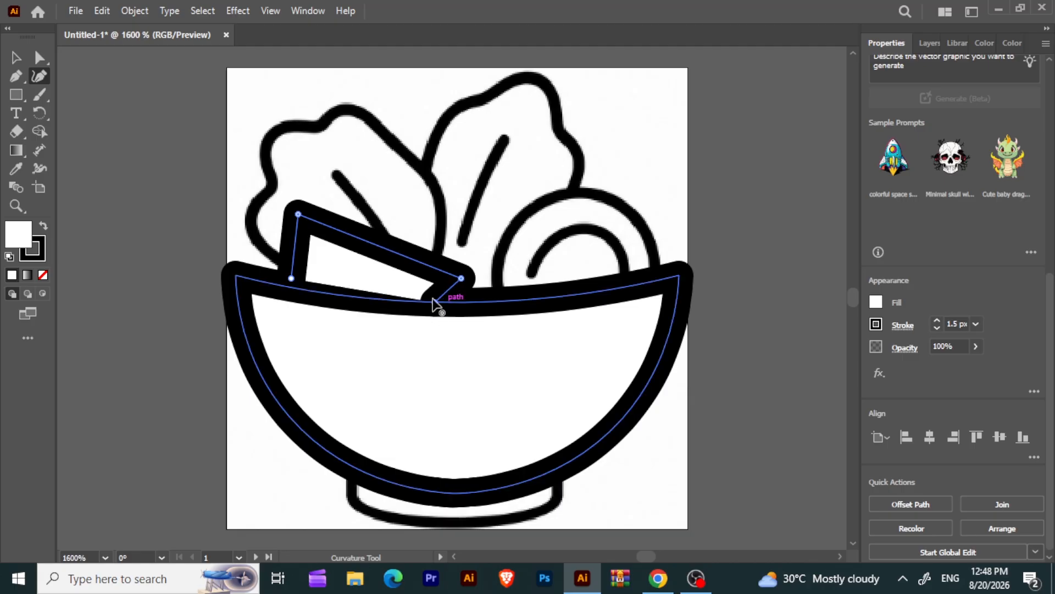
pyautogui.moveTo(294, 250); pyautogui.dragTo(285, 249)
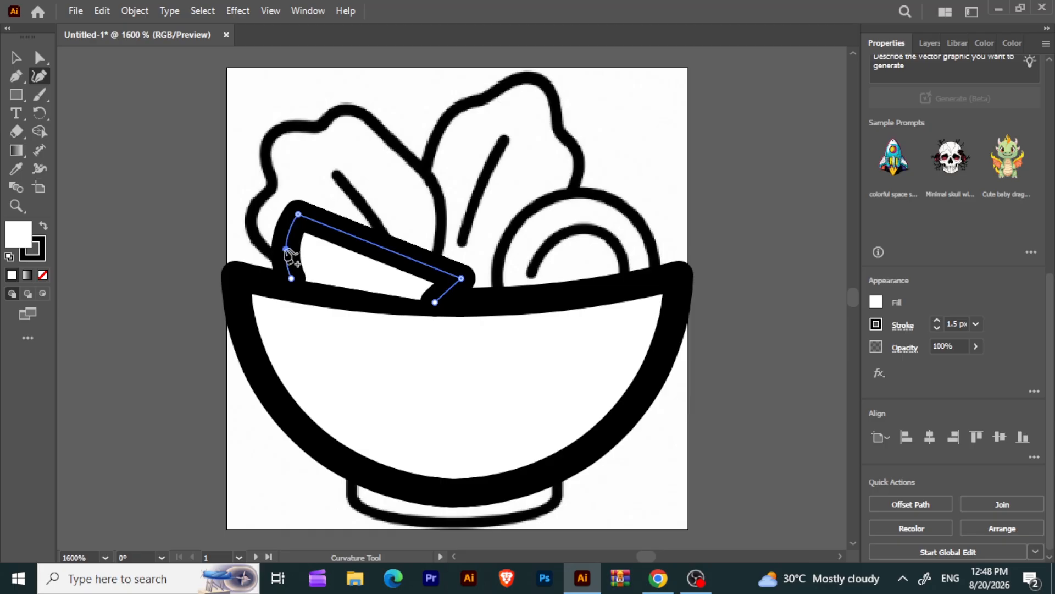
pyautogui.click(380, 247)
pyautogui.moveTo(379, 248)
pyautogui.mouseDown()
pyautogui.moveTo(370, 257)
pyautogui.moveTo(372, 246)
pyautogui.mouseUp()
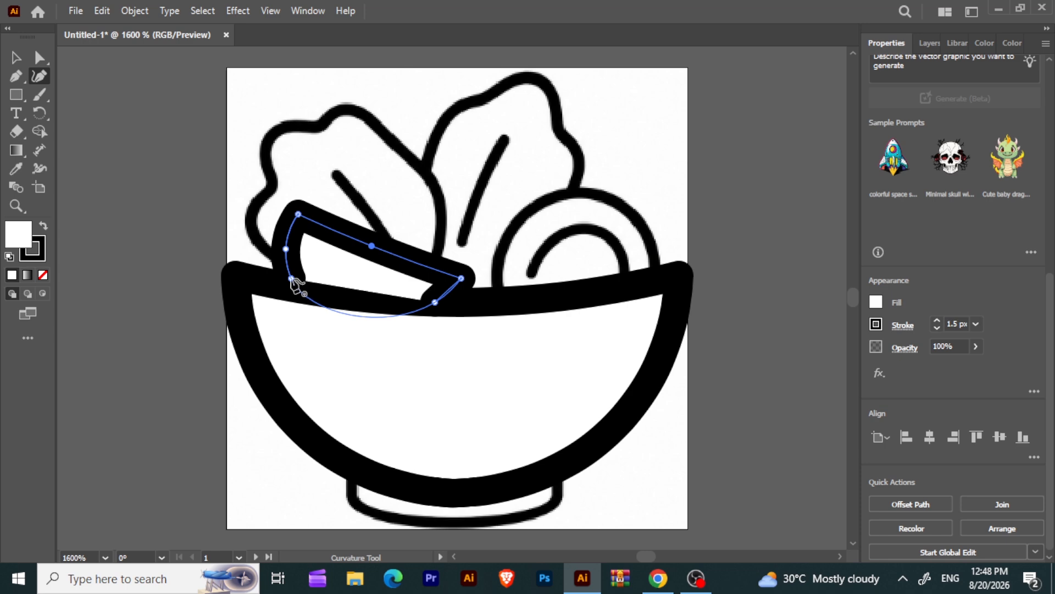
pyautogui.press('Escape')
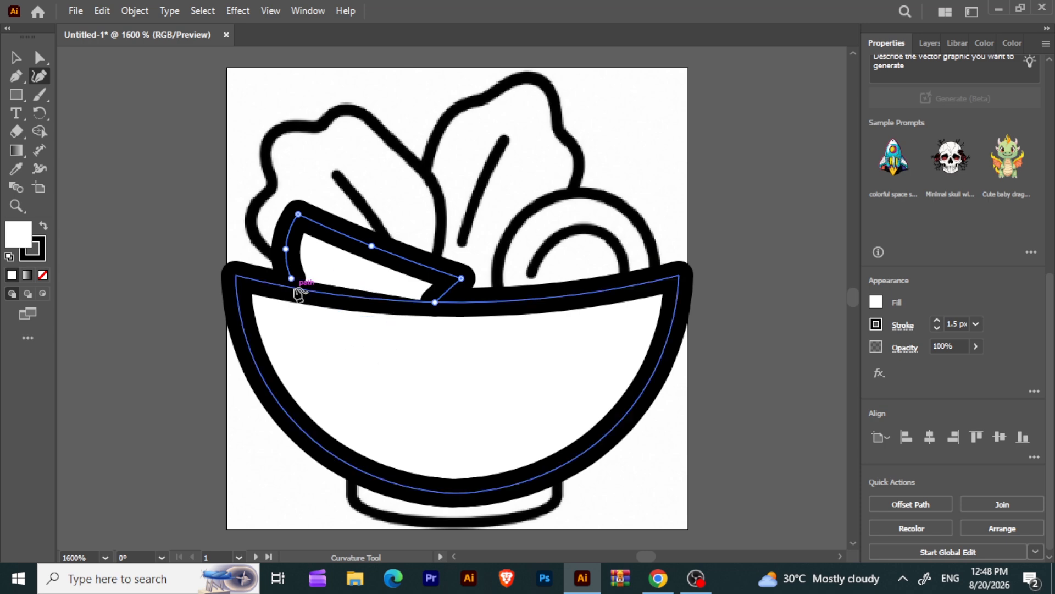
pyautogui.moveTo(292, 279); pyautogui.dragTo(294, 287)
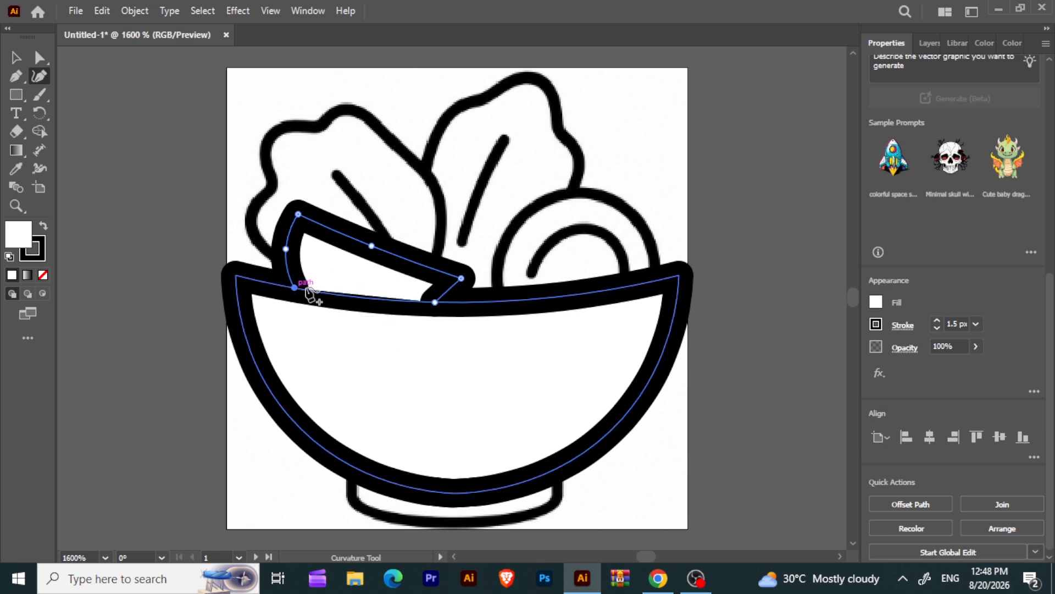
# - Set the wedge's fill to none and end the path without adding another point
pyautogui.click(875, 302)
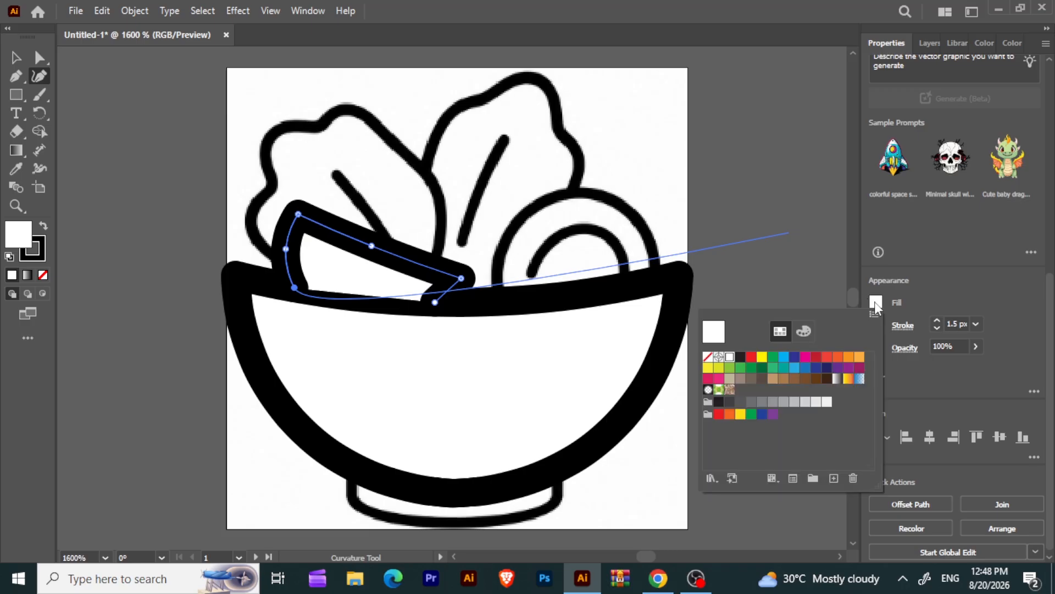
pyautogui.click(708, 358)
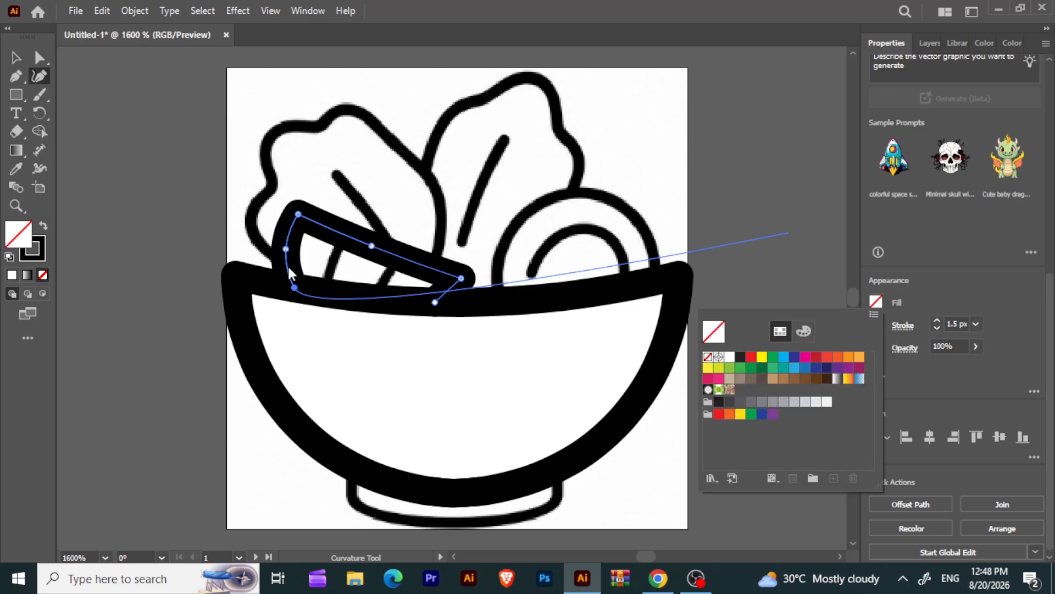
pyautogui.press('Escape')
pyautogui.press('Escape')
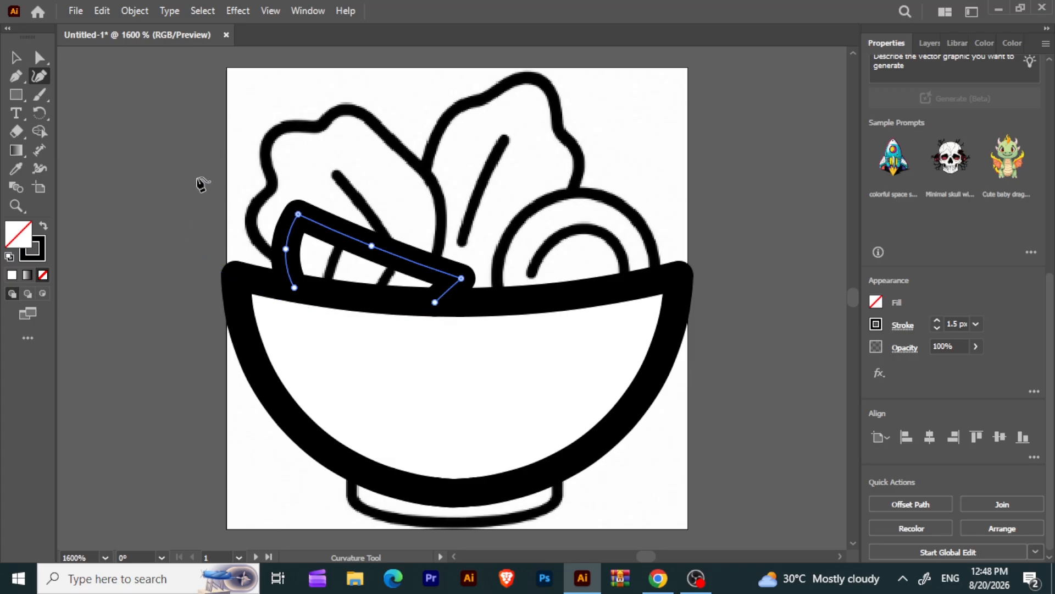
# - Trace the lettuce leaf behind the wedge as an open six-point straight-segment path with the Pen tool
pyautogui.click(17, 77)
pyautogui.click(279, 257)
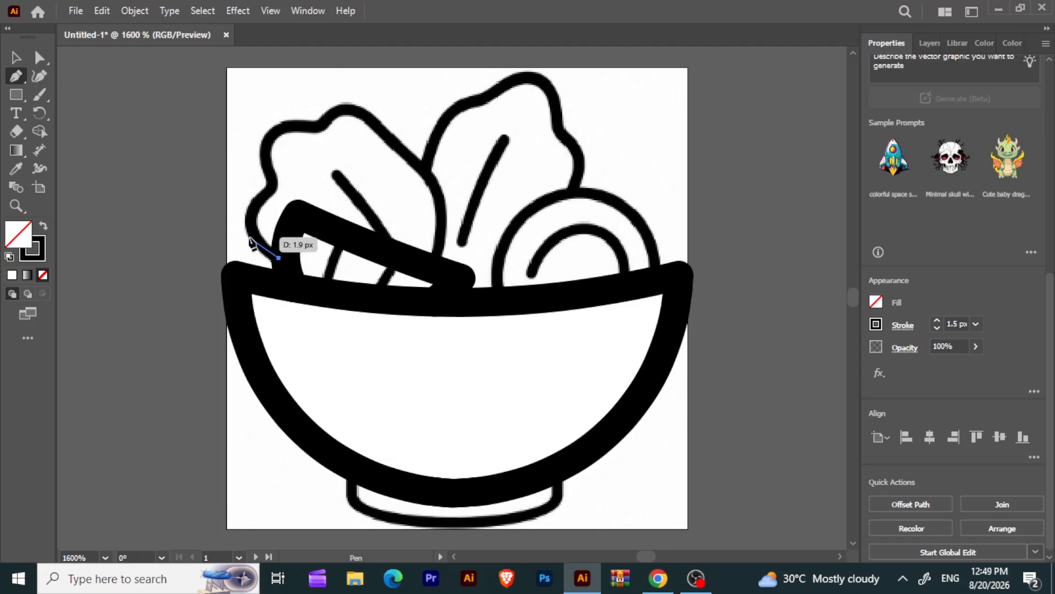
pyautogui.click(249, 237)
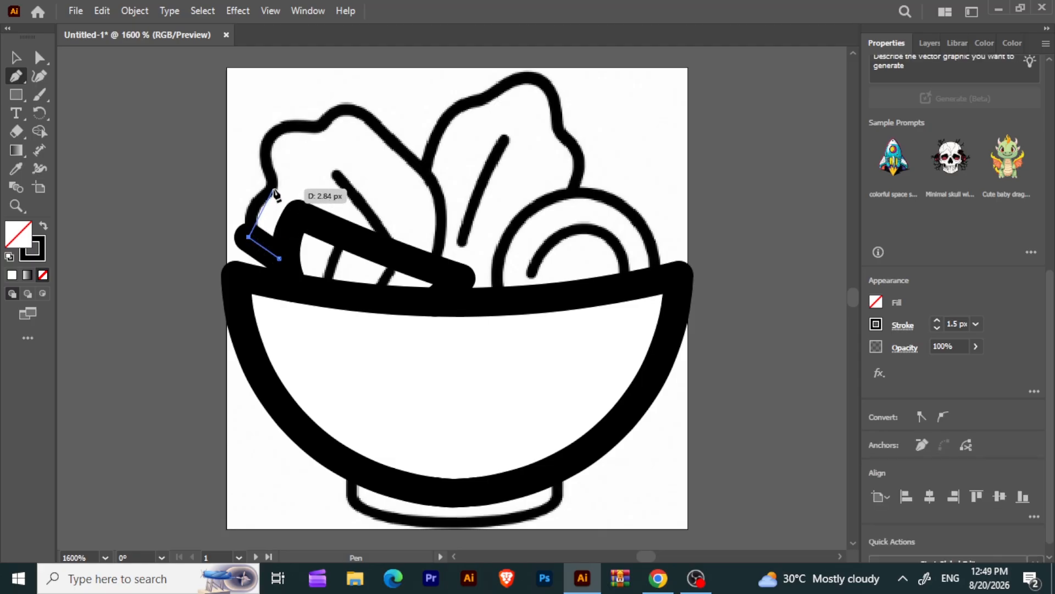
pyautogui.click(273, 188)
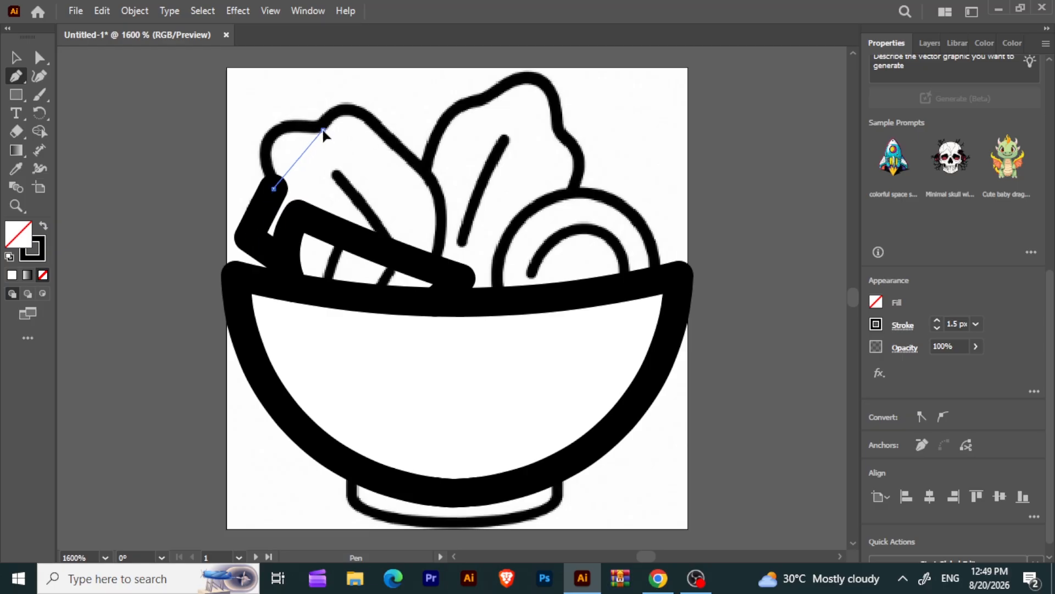
pyautogui.click(322, 129)
pyautogui.click(363, 115)
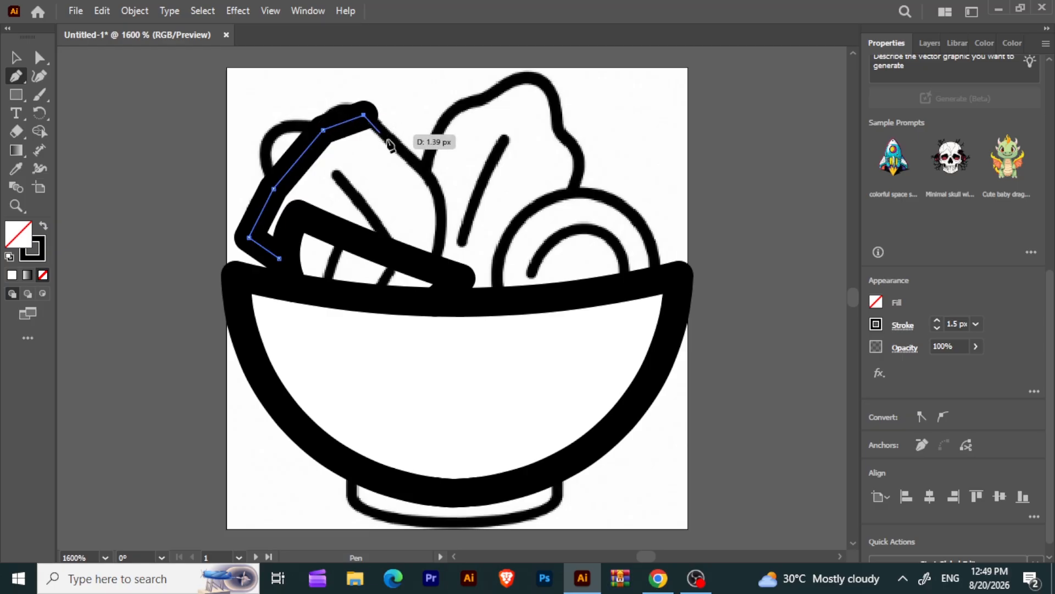
pyautogui.click(431, 262)
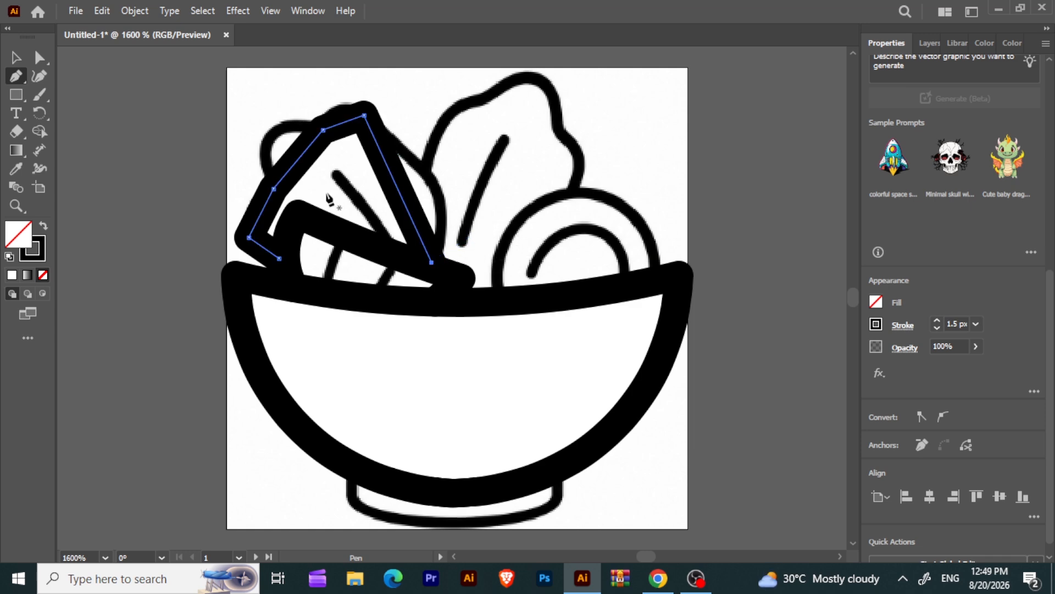
# - Bend the leaf path's long side, tip and two outer lobes with the Curvature tool to follow the reference outline
pyautogui.click(46, 77)
pyautogui.moveTo(400, 188); pyautogui.dragTo(429, 191)
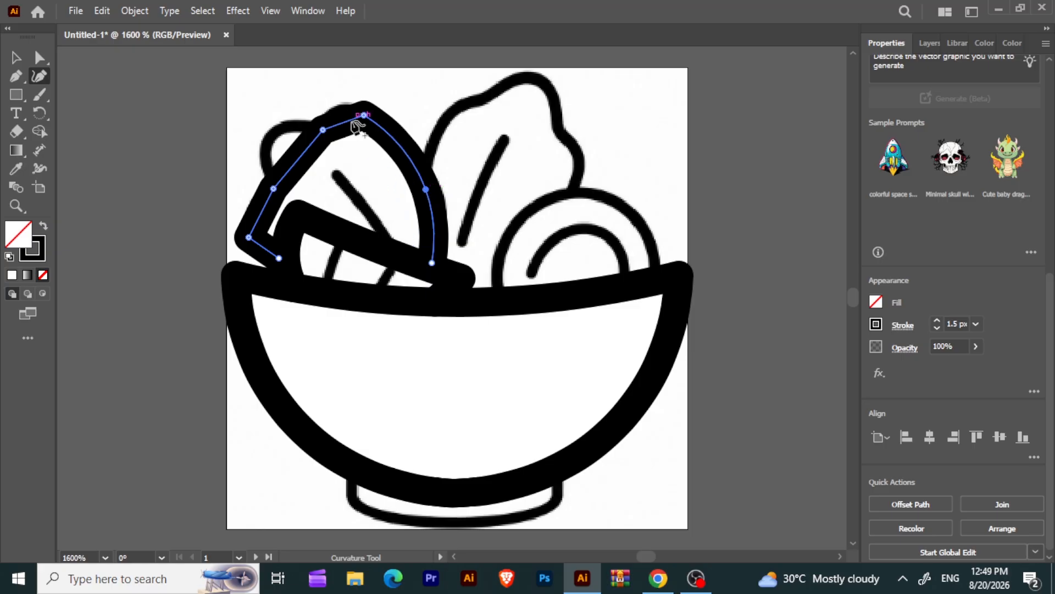
pyautogui.moveTo(345, 124); pyautogui.dragTo(336, 112)
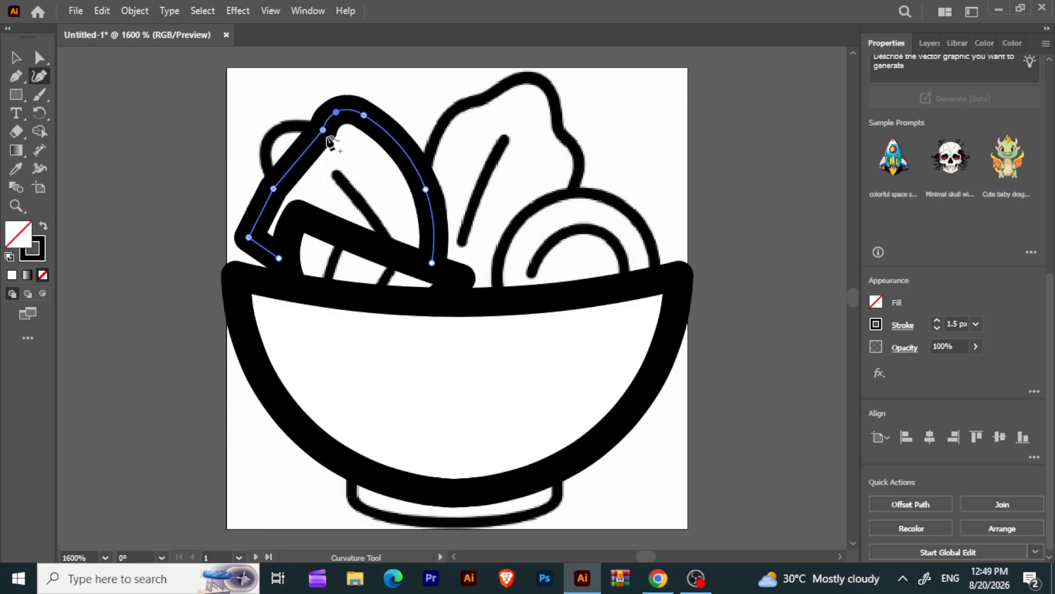
pyautogui.moveTo(306, 160); pyautogui.dragTo(272, 133)
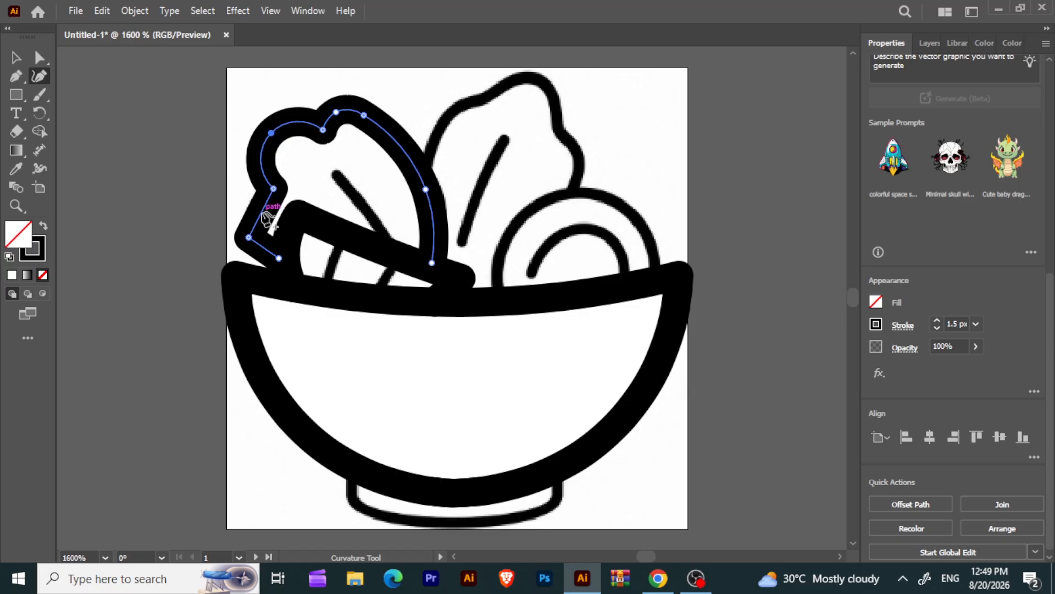
pyautogui.moveTo(261, 215); pyautogui.dragTo(351, 226)
pyautogui.press('Escape')
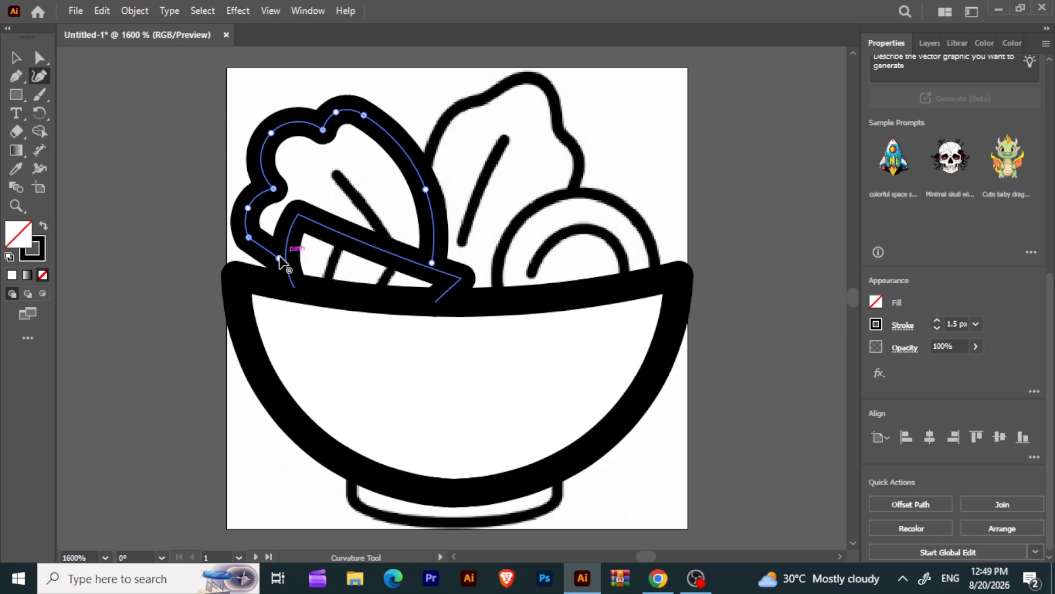
# - Reposition the two lowest anchors on the leaf's outer lobe so the curve tucks smoothly behind the wedge
pyautogui.moveTo(279, 258); pyautogui.dragTo(257, 242)
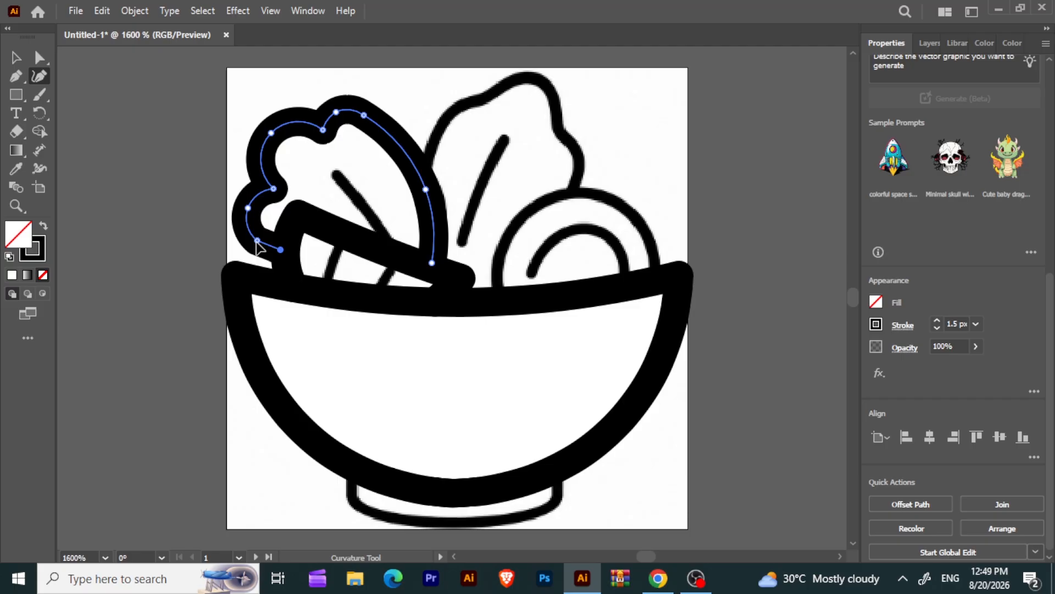
pyautogui.click(257, 242)
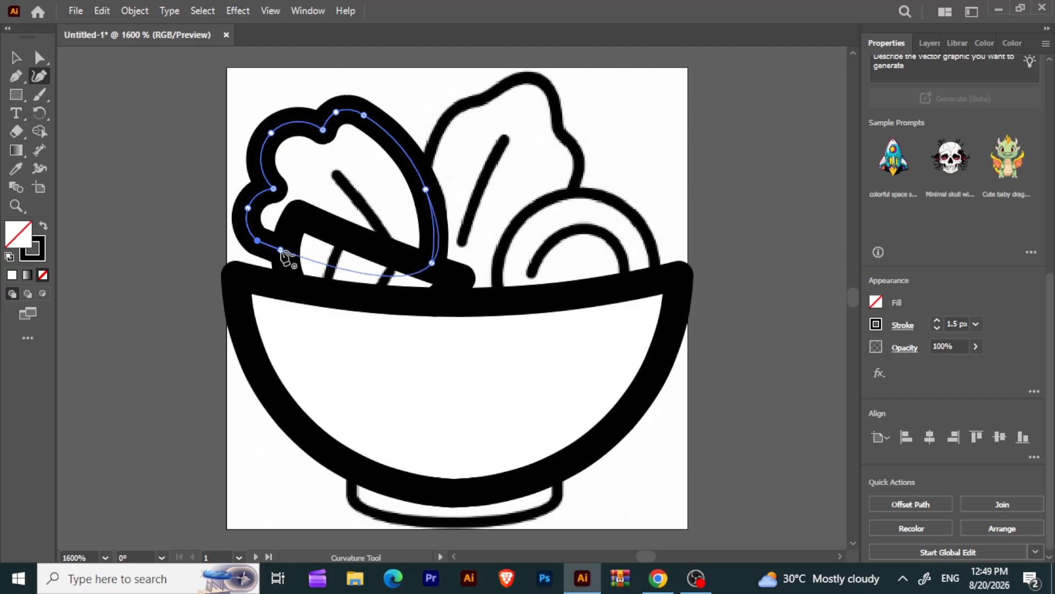
pyautogui.press('Escape')
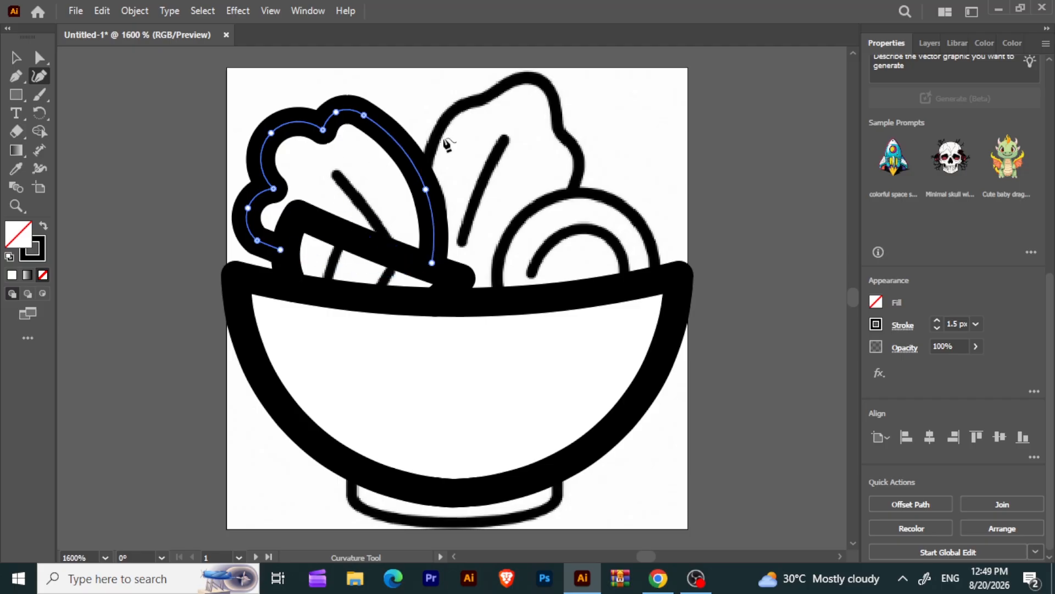
# - Draw the first leaf's central vein down to the wedge with the Pen tool and bend it slightly with the Curvature tool
pyautogui.click(16, 76)
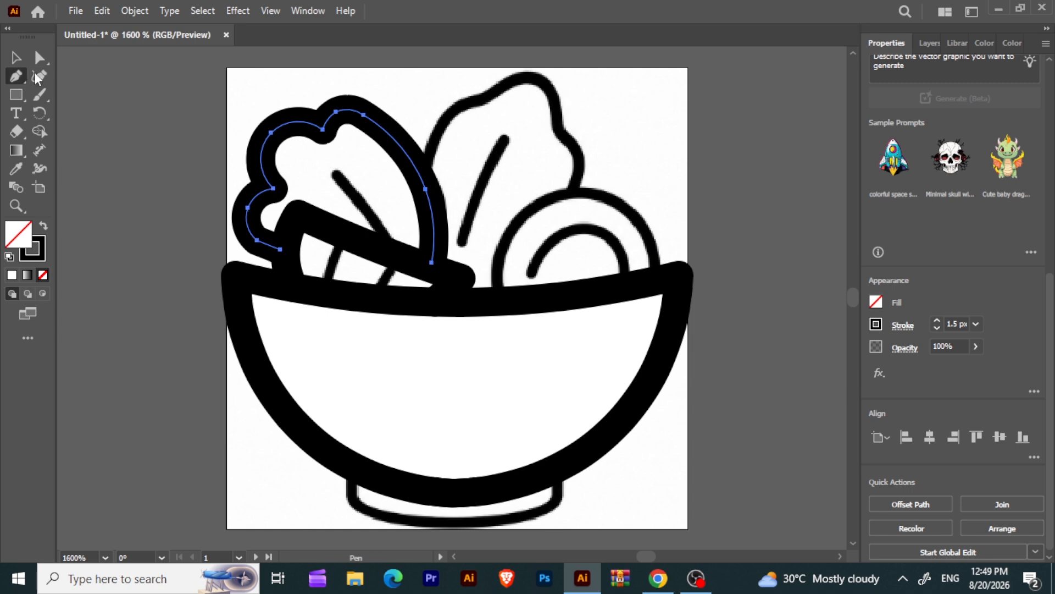
pyautogui.moveTo(363, 213); pyautogui.dragTo(391, 247)
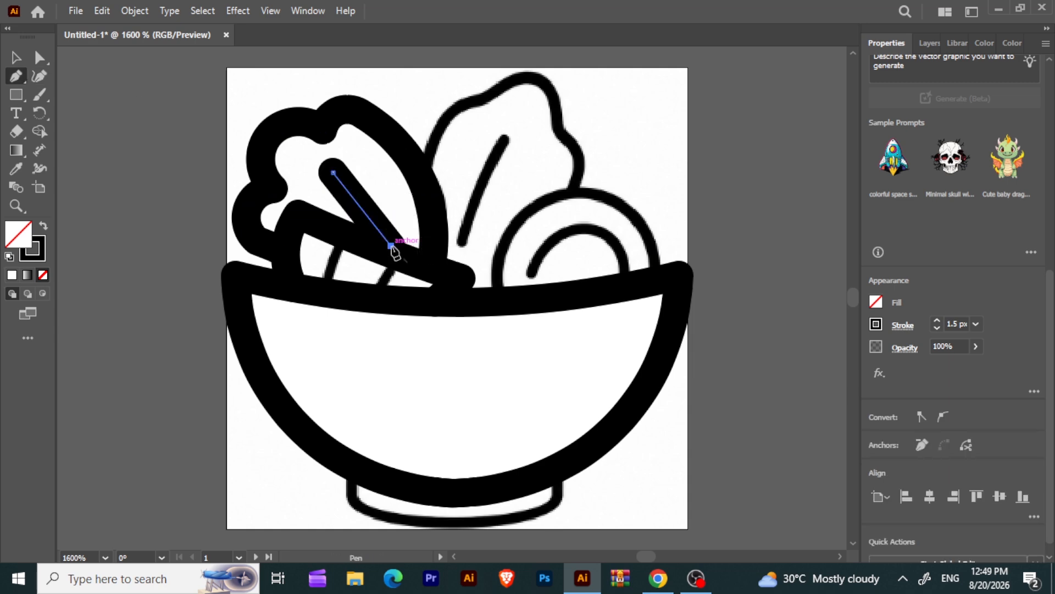
pyautogui.click(41, 75)
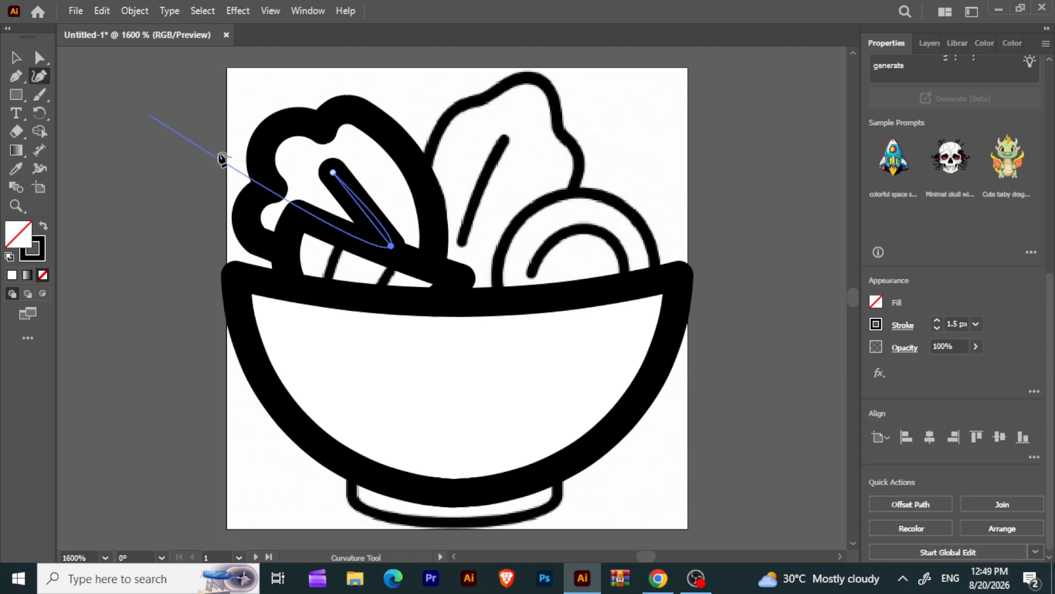
pyautogui.moveTo(375, 223); pyautogui.dragTo(377, 217)
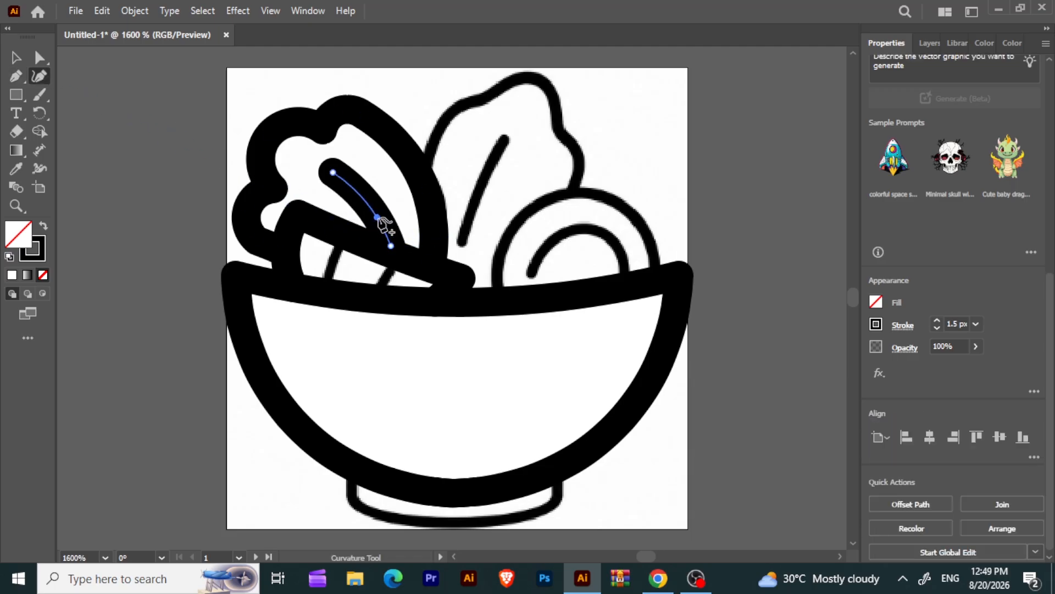
pyautogui.press('Escape')
# - Trace the second, taller lettuce leaf from the first leaf's edge to the round slice as an open five-point Pen path
pyautogui.press('p')
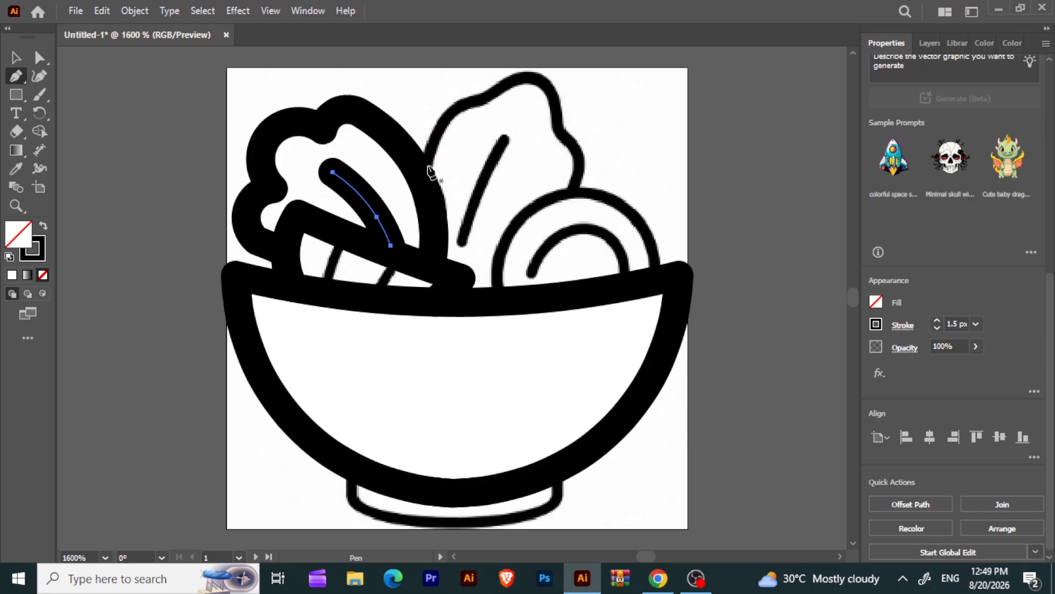
pyautogui.moveTo(425, 169); pyautogui.dragTo(482, 110)
pyautogui.click(481, 105)
pyautogui.click(555, 136)
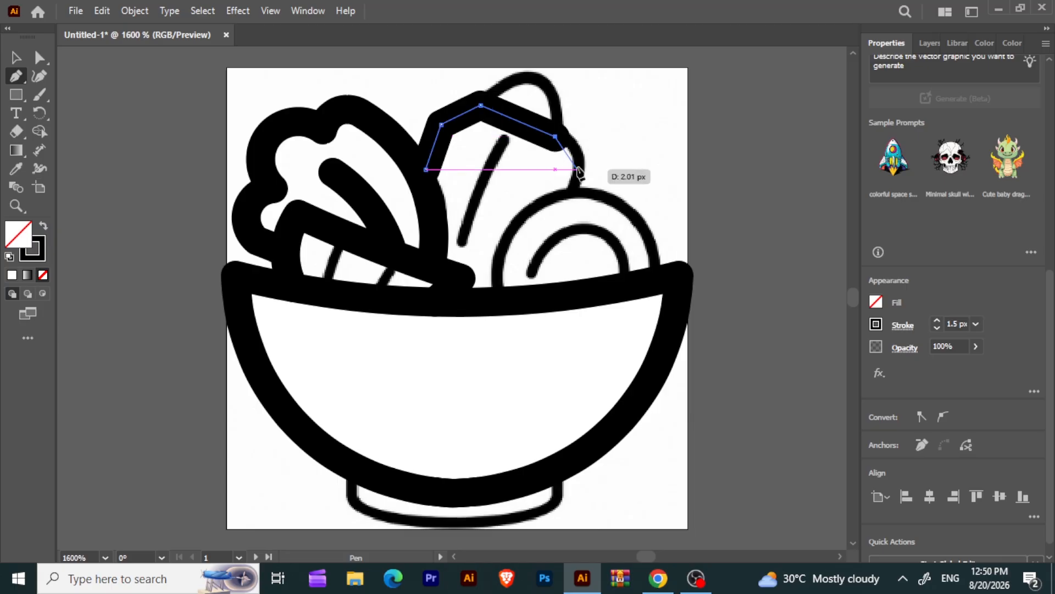
pyautogui.click(572, 188)
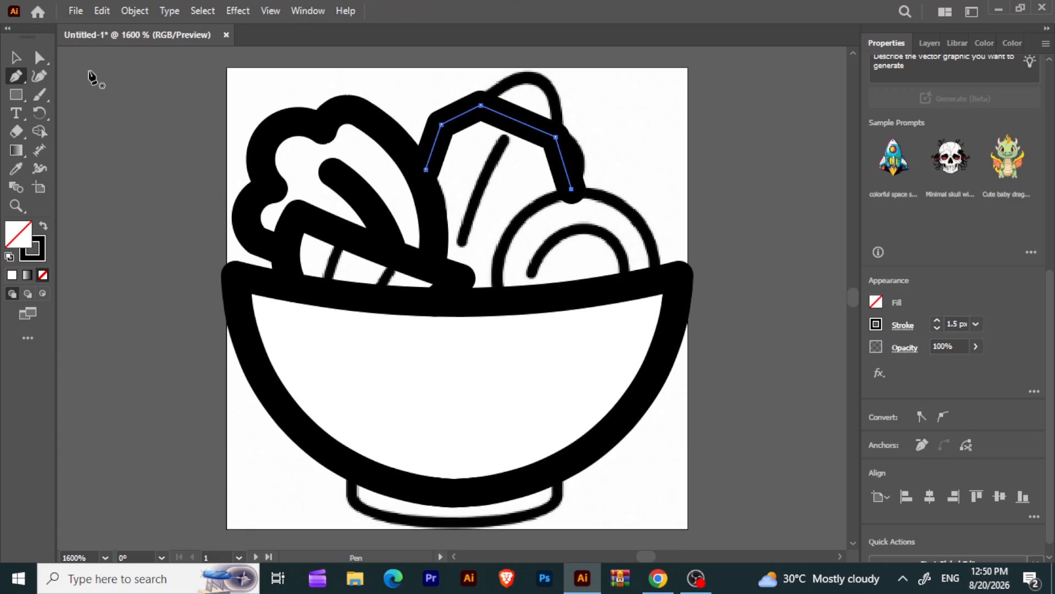
# - Bend the taller leaf's lower lobe, rounded tip and upper shoulder with the Curvature tool to form its wavy outline
pyautogui.click(39, 76)
pyautogui.click(564, 166)
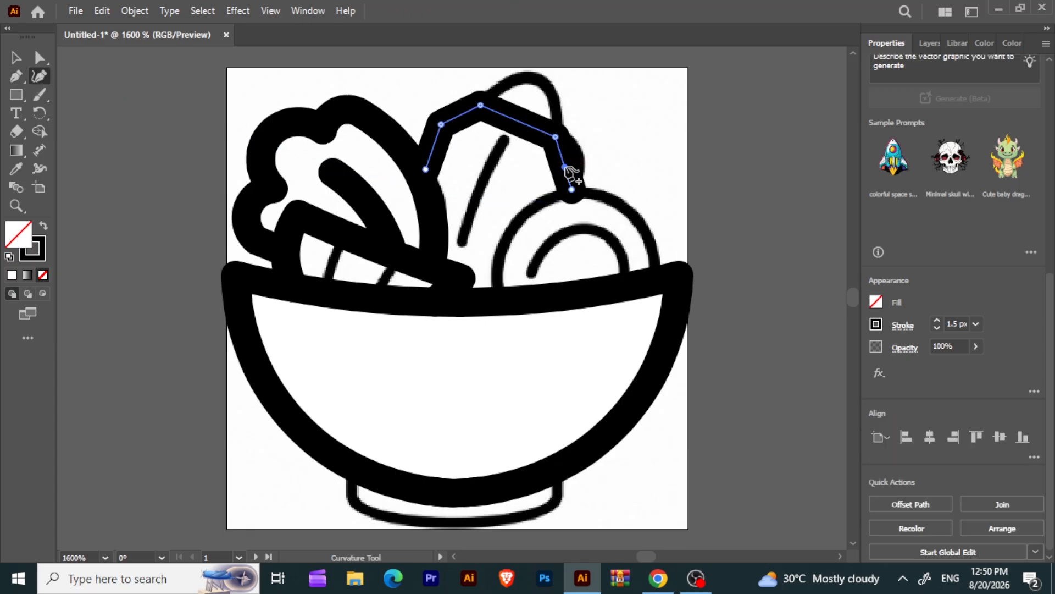
pyautogui.moveTo(566, 166); pyautogui.dragTo(572, 154)
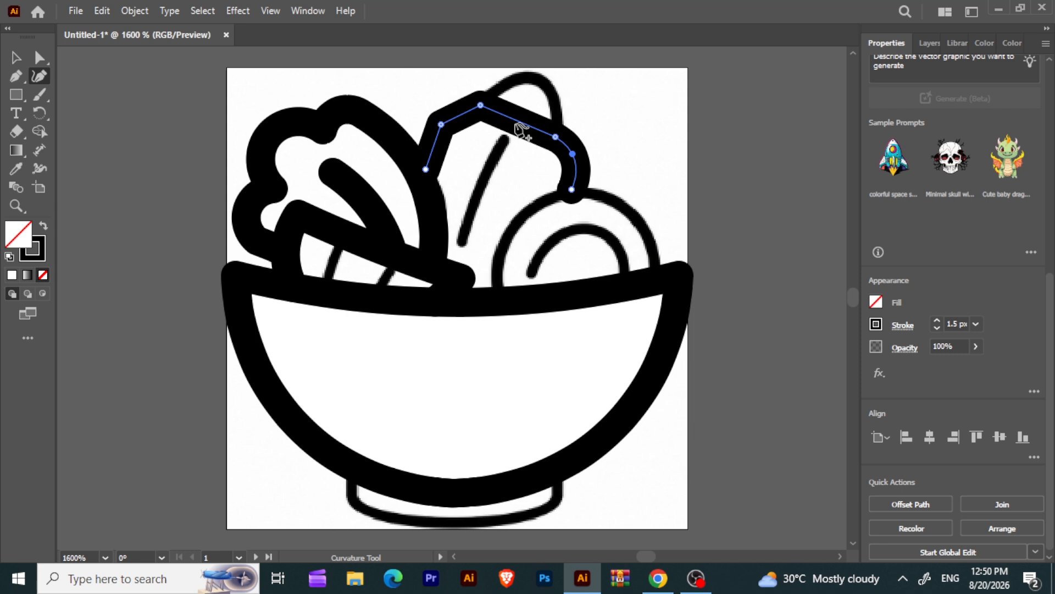
pyautogui.moveTo(520, 130); pyautogui.dragTo(529, 83)
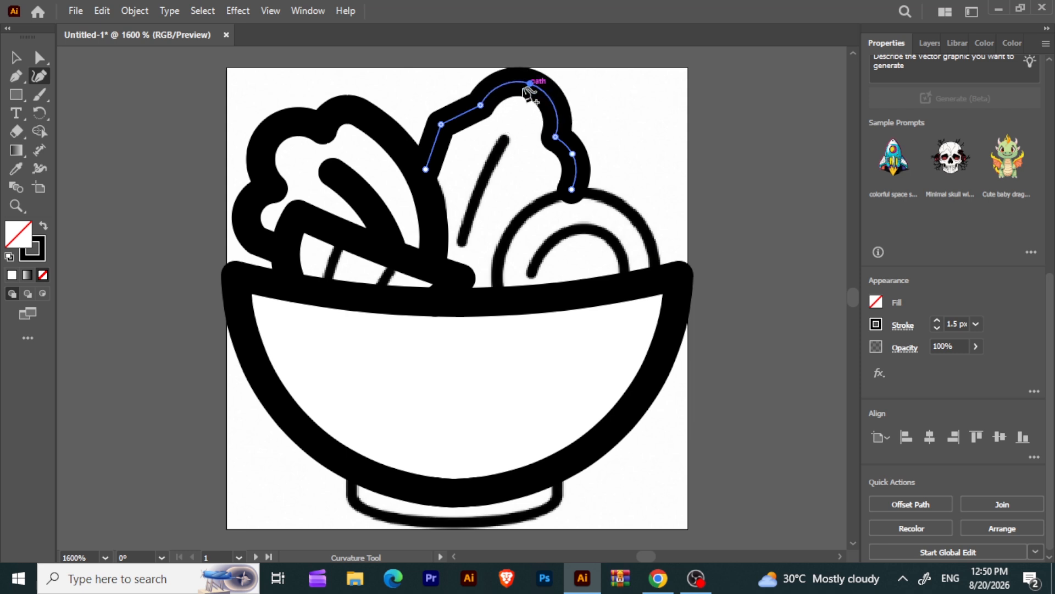
pyautogui.moveTo(462, 113); pyautogui.dragTo(454, 105)
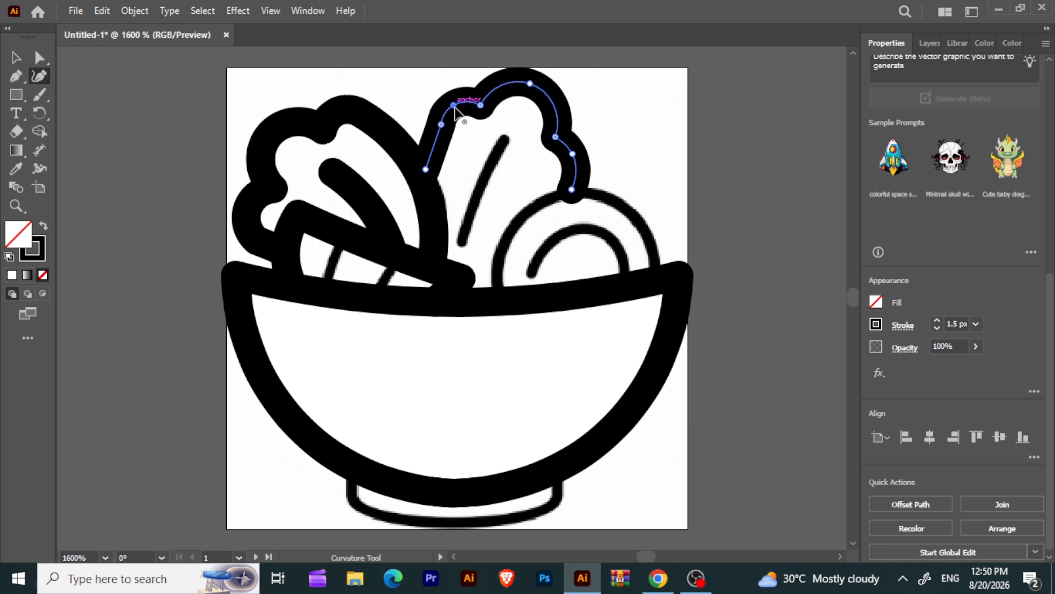
# - Move the taller leaf's open end anchor so that it meets the first leaf's edge
pyautogui.moveTo(427, 176); pyautogui.dragTo(433, 177)
pyautogui.hotkey('ctrl', 'z')
pyautogui.click(432, 175)
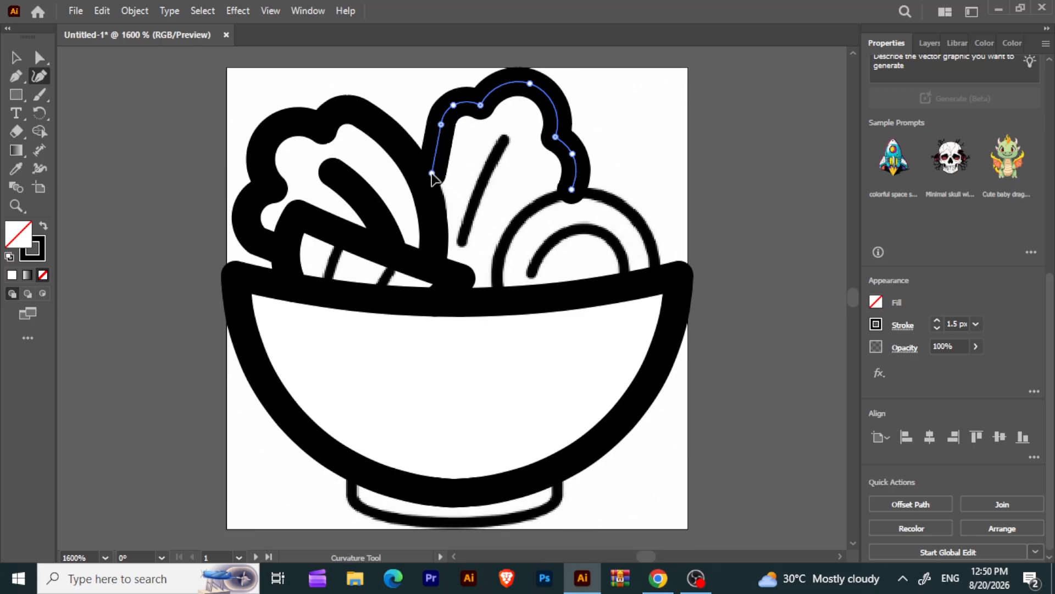
pyautogui.moveTo(431, 177); pyautogui.dragTo(428, 179)
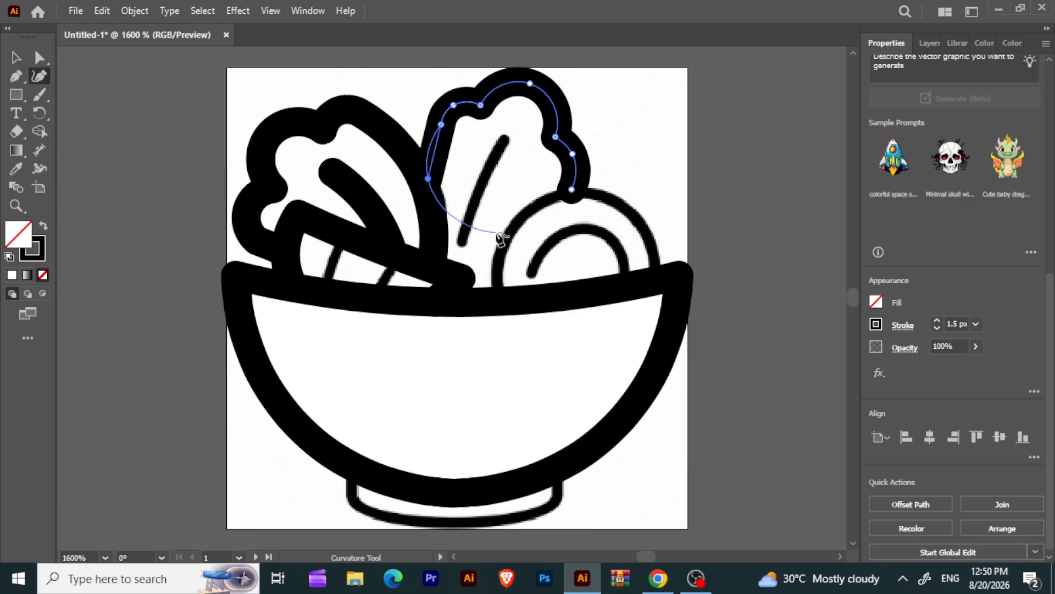
pyautogui.press('Escape')
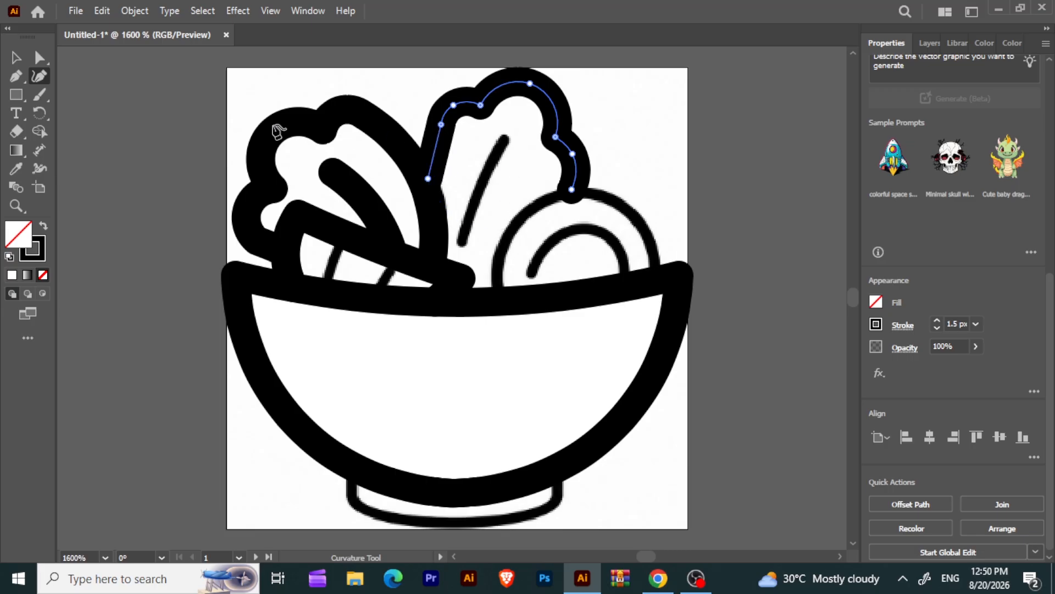
# - Draw the taller leaf's central vein as a straight open Pen path about 6.24 px long over the reference line
pyautogui.click(16, 78)
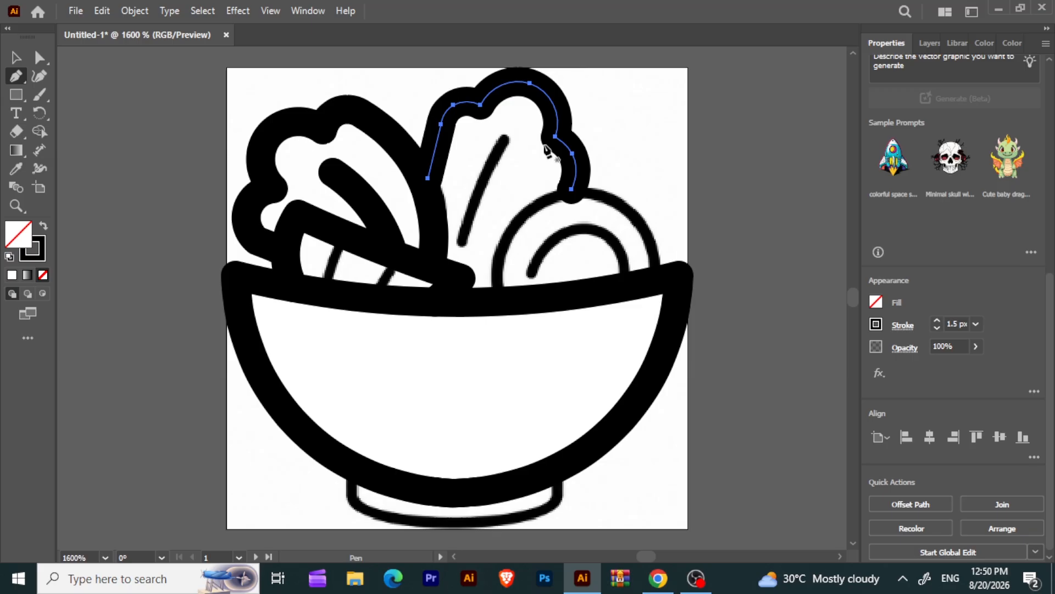
pyautogui.click(507, 137)
pyautogui.click(507, 136)
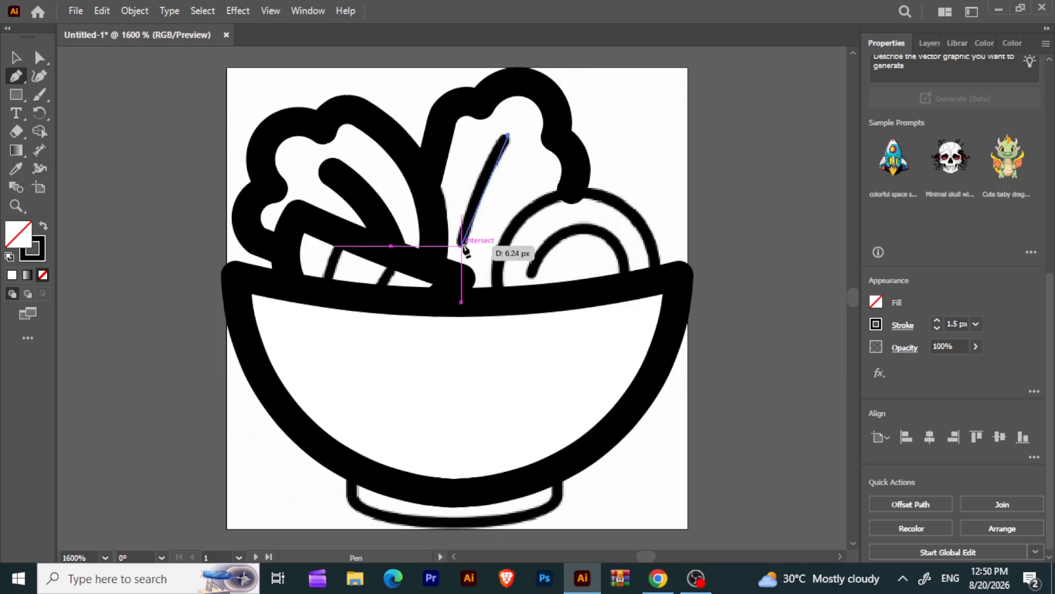
pyautogui.click(461, 245)
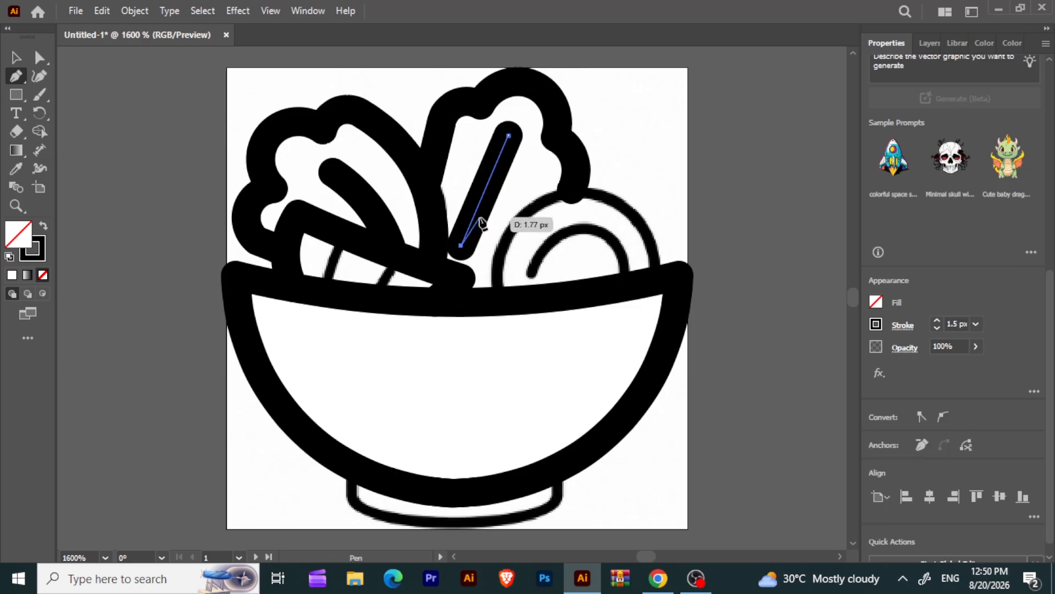
pyautogui.press('Escape')
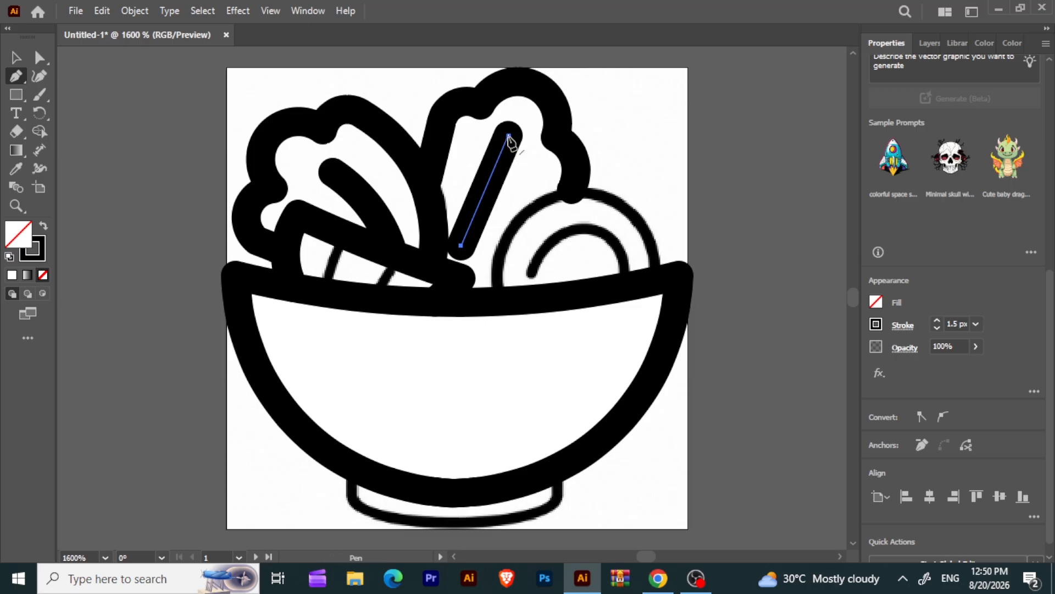
# - Shorten the taller leaf's vein at both ends and bend it slightly with the Curvature tool to follow the reference
pyautogui.click(39, 76)
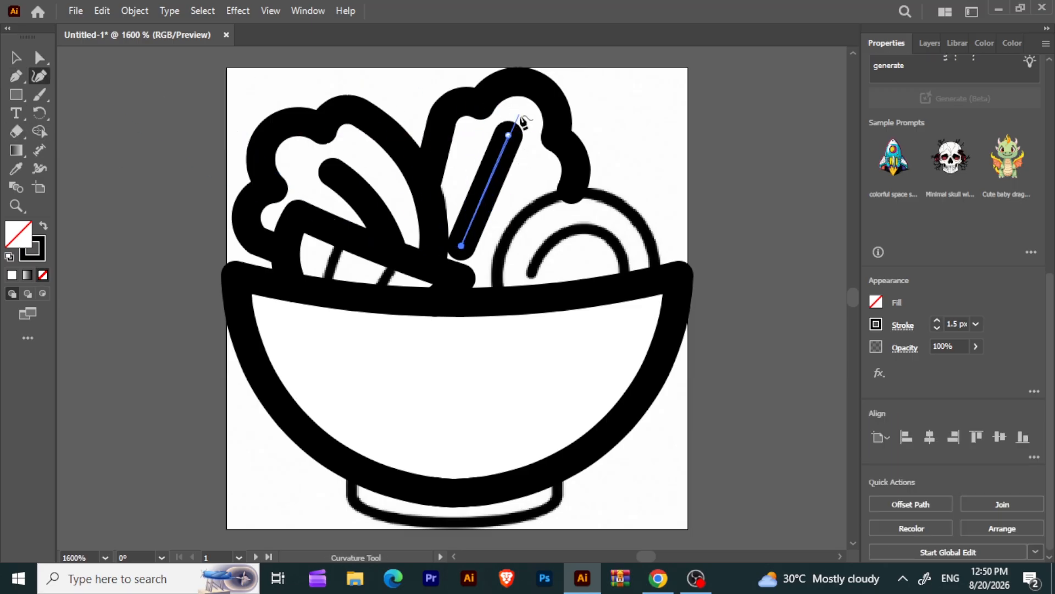
pyautogui.moveTo(507, 135); pyautogui.dragTo(507, 141)
pyautogui.click(461, 248)
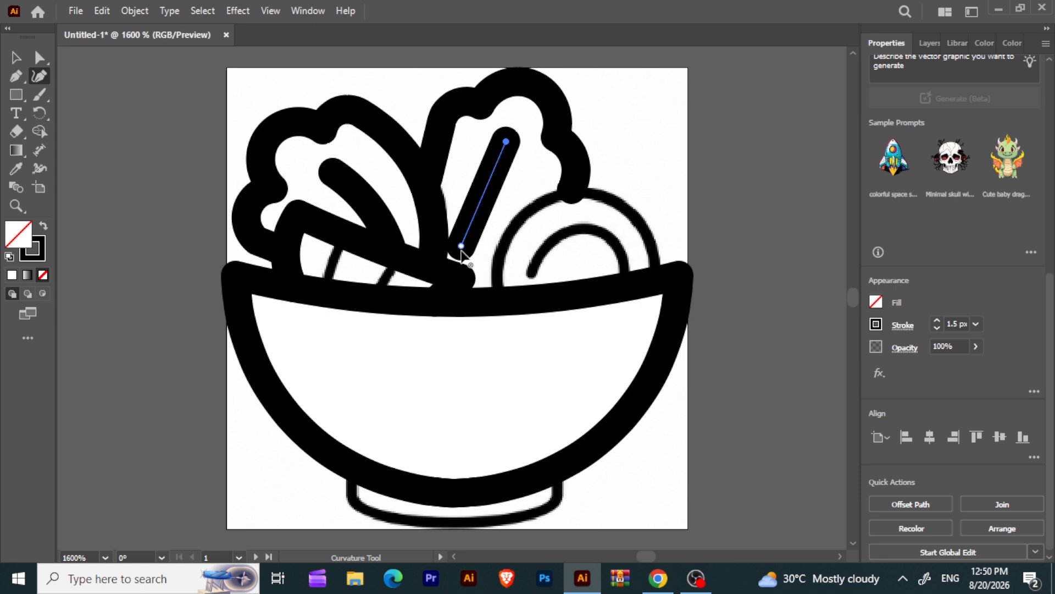
pyautogui.moveTo(465, 242); pyautogui.dragTo(468, 233)
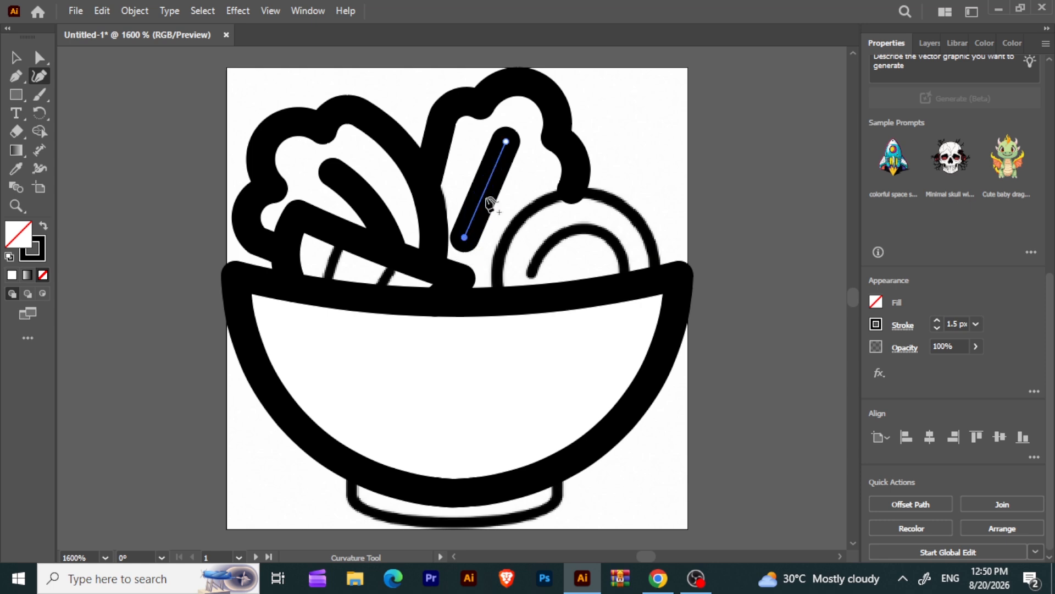
pyautogui.click(486, 188)
pyautogui.moveTo(484, 187); pyautogui.dragTo(482, 185)
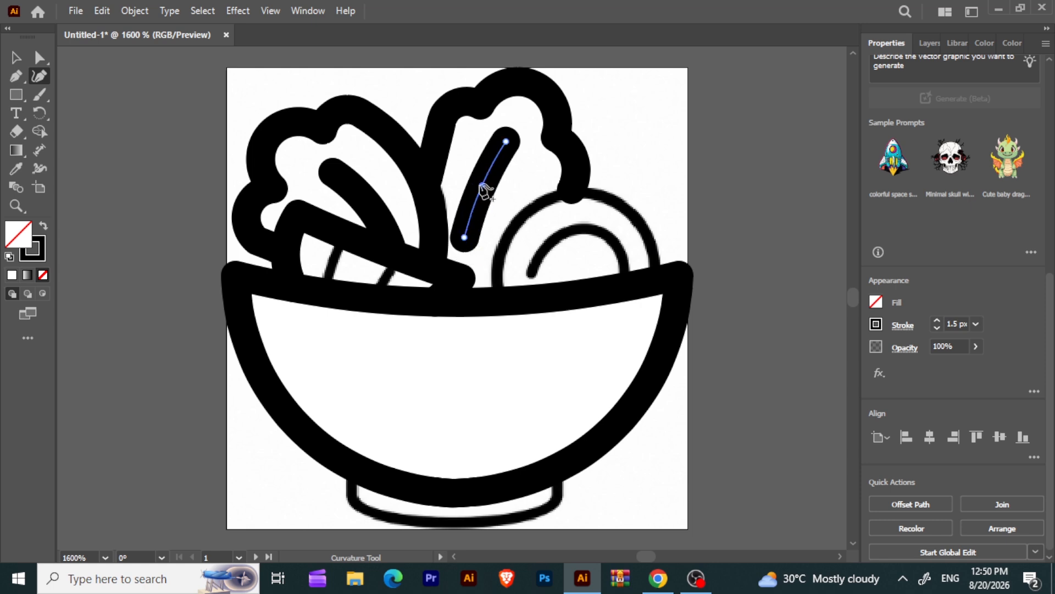
pyautogui.moveTo(464, 238); pyautogui.dragTo(467, 238)
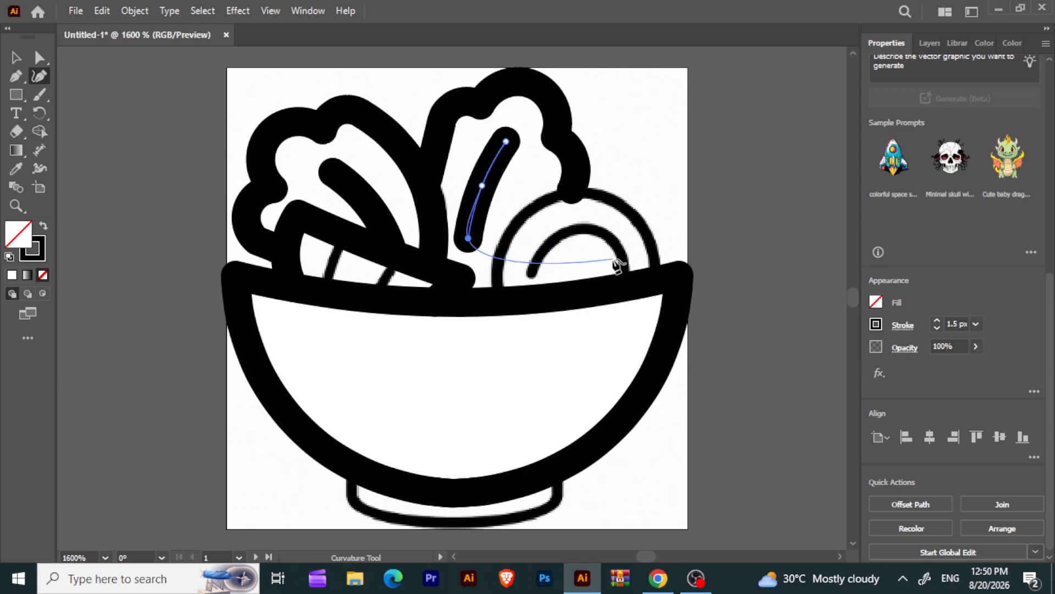
pyautogui.press('Escape')
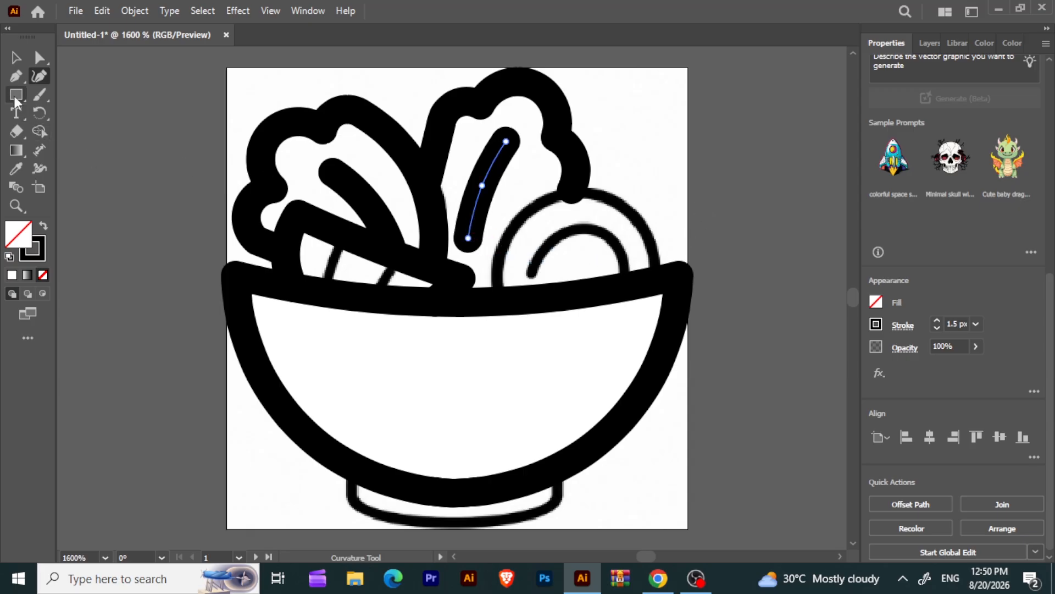
# - Draw an ellipse about 7.9 px wide over the round slice, fitting its side and upper edge to the reference
pyautogui.moveTo(16, 101); pyautogui.dragTo(80, 114)
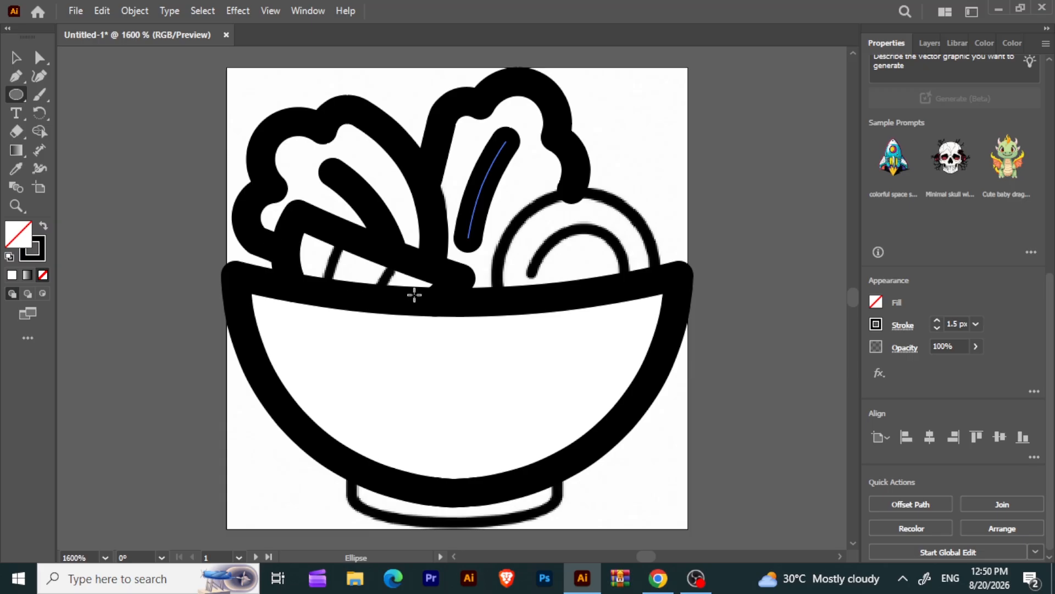
pyautogui.moveTo(522, 197)
pyautogui.mouseDown()
pyautogui.moveTo(595, 275)
pyautogui.moveTo(667, 304)
pyautogui.mouseUp()
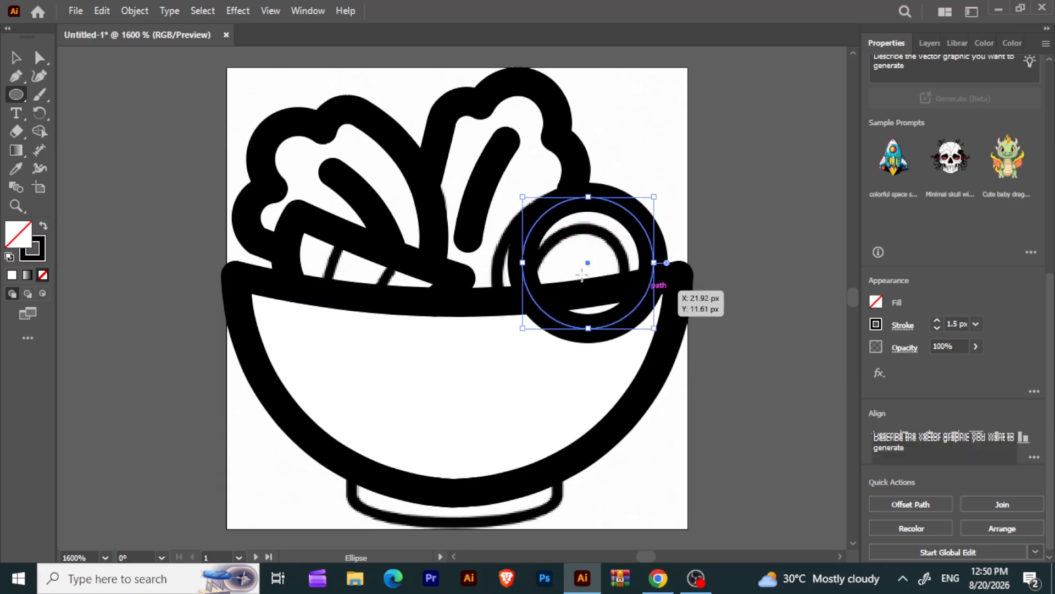
pyautogui.moveTo(522, 263); pyautogui.dragTo(504, 263)
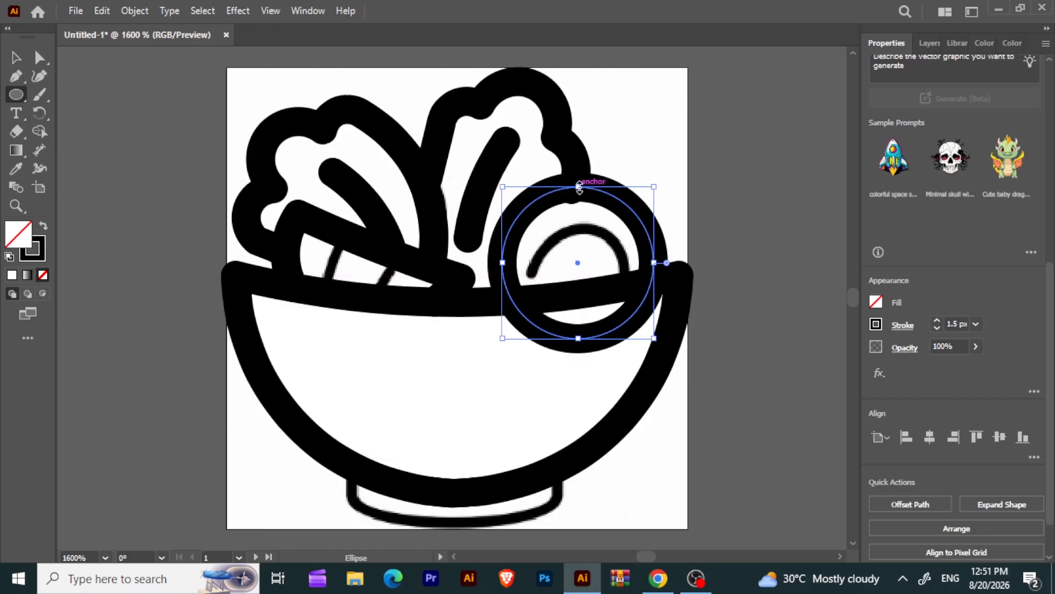
pyautogui.moveTo(579, 187); pyautogui.dragTo(581, 196)
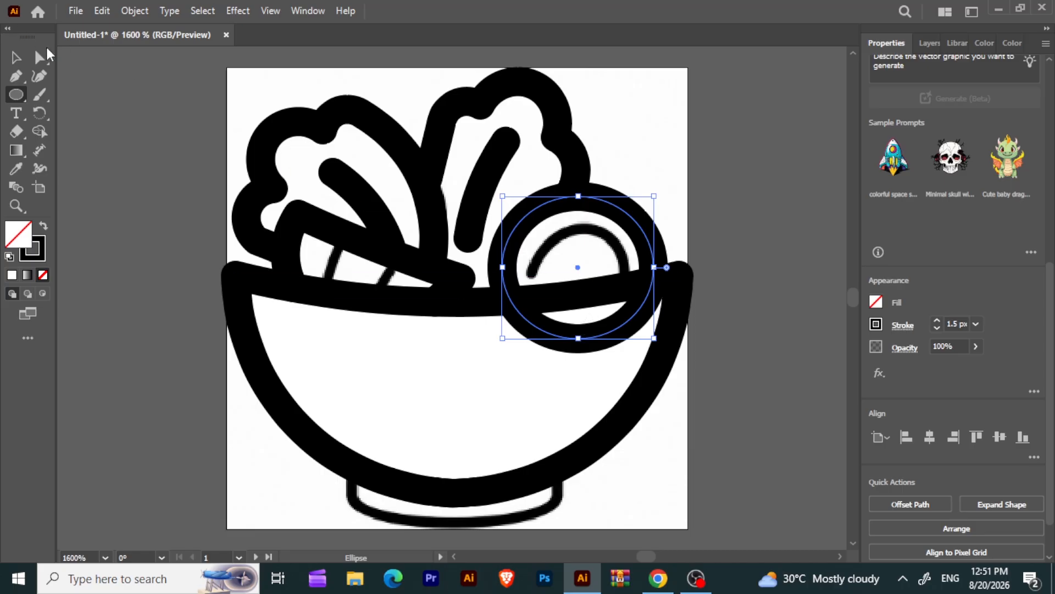
# - Delete the ellipse's lowest anchor point with Direct Selection to leave an open arch for the round slice
pyautogui.click(40, 56)
pyautogui.click(577, 339)
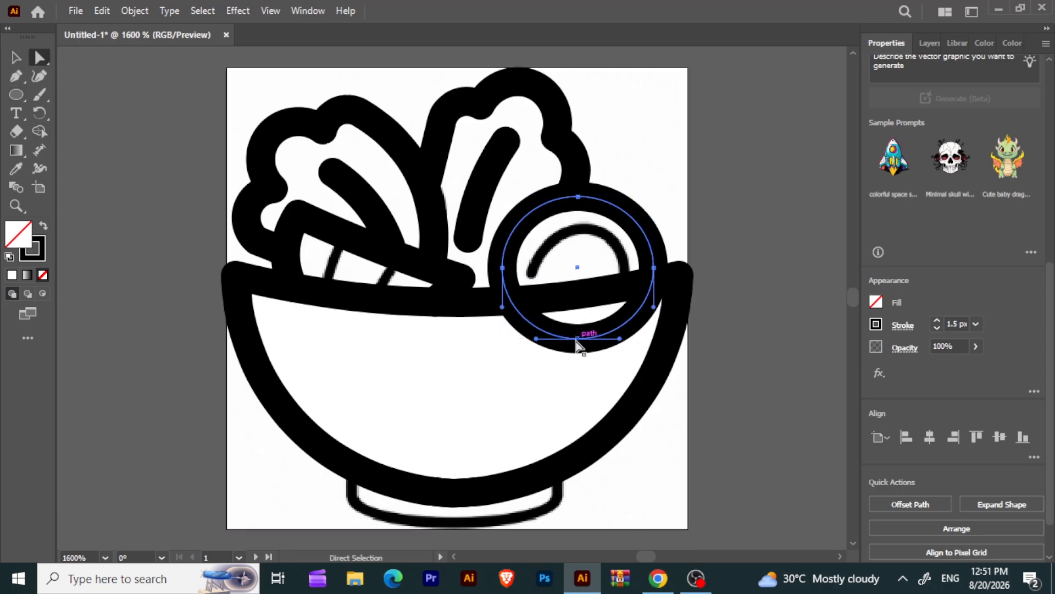
pyautogui.click(577, 339)
pyautogui.press('Delete')
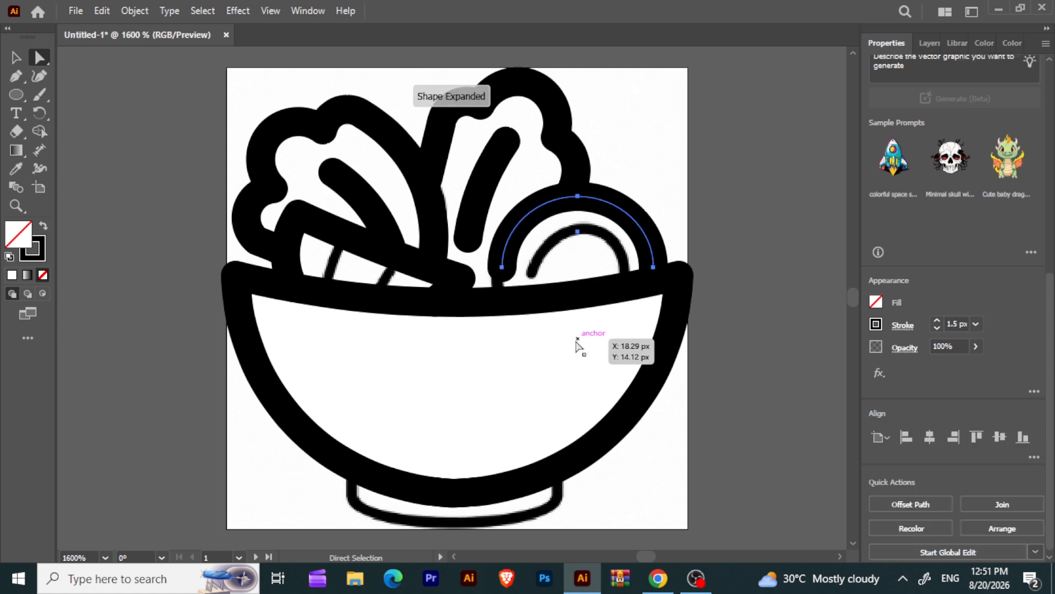
# - Move the arch's two open end anchors so that both meet the bowl's rim along the slice outline
pyautogui.click(502, 268)
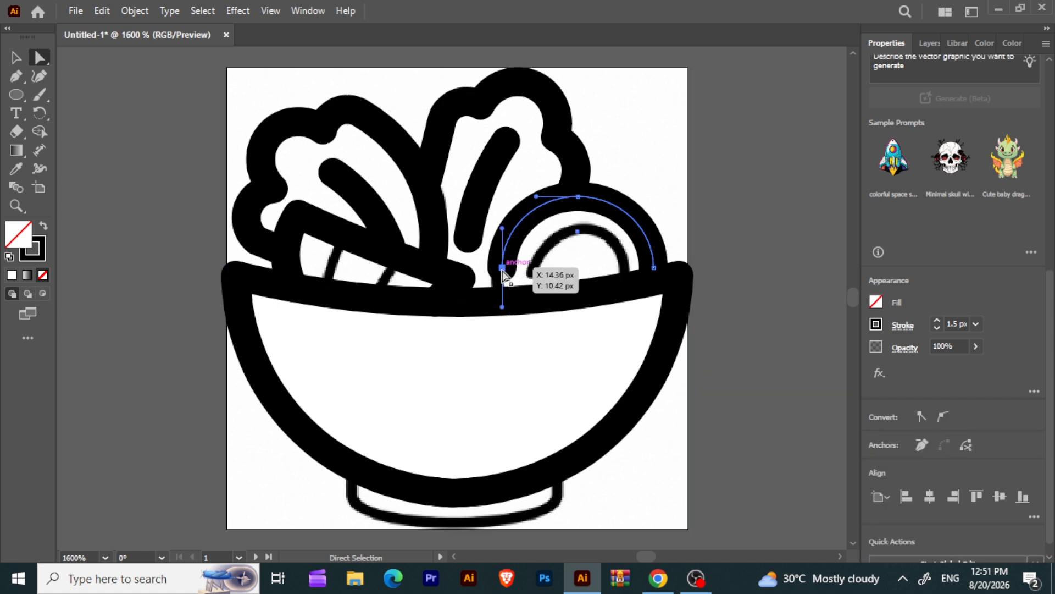
pyautogui.click(652, 269)
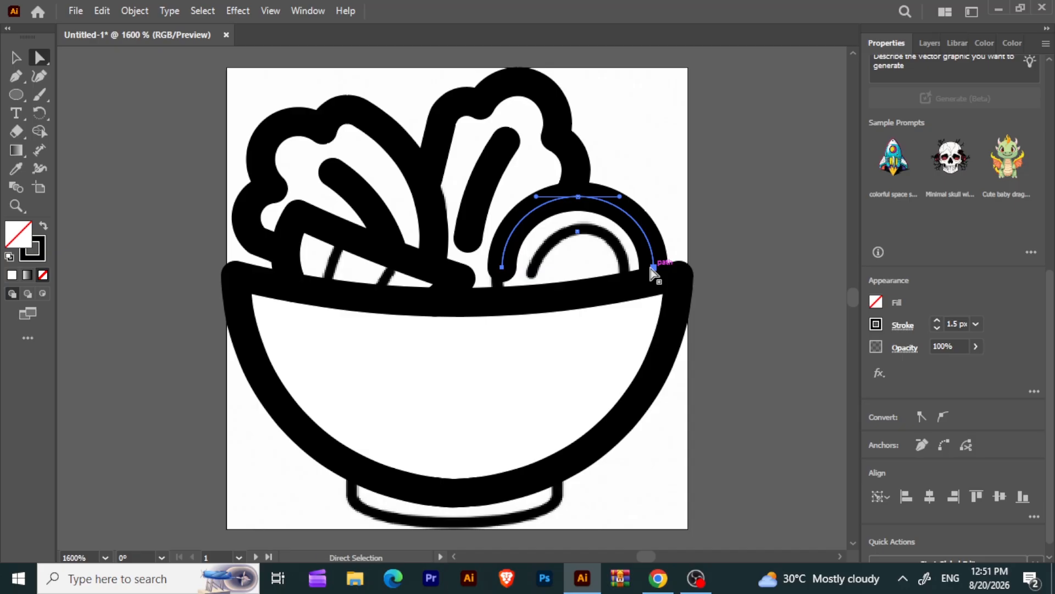
pyautogui.keyDown('shift'); pyautogui.click(652, 268); pyautogui.keyUp('shift')
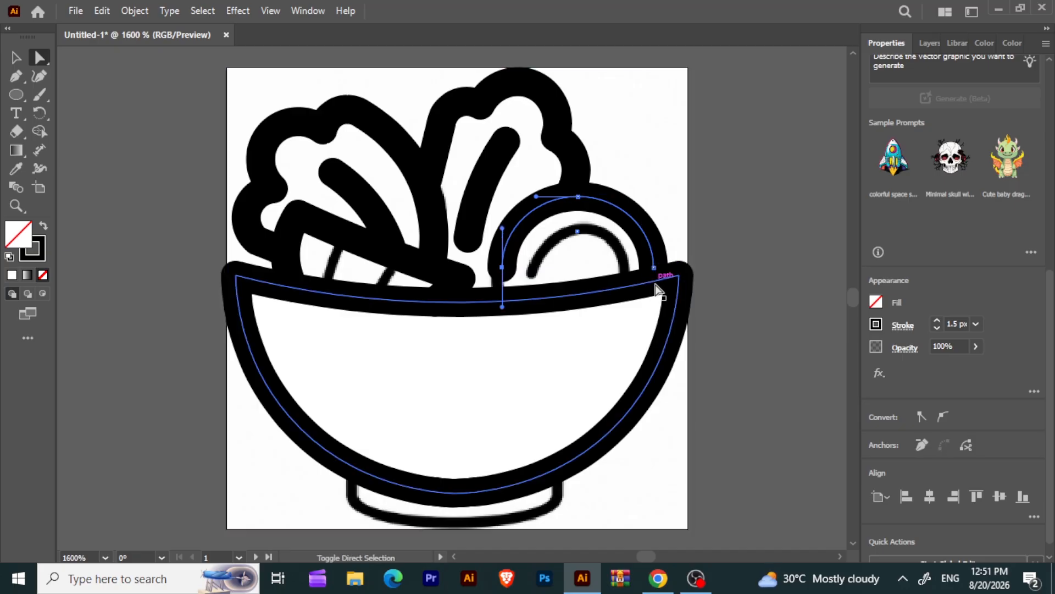
pyautogui.click(653, 268)
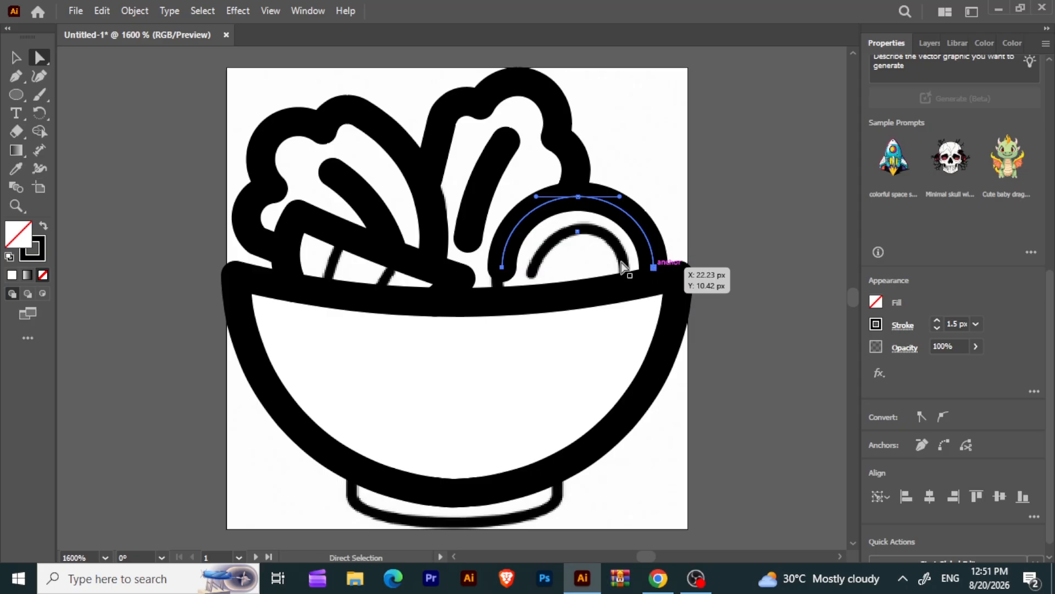
pyautogui.moveTo(502, 267); pyautogui.dragTo(503, 291)
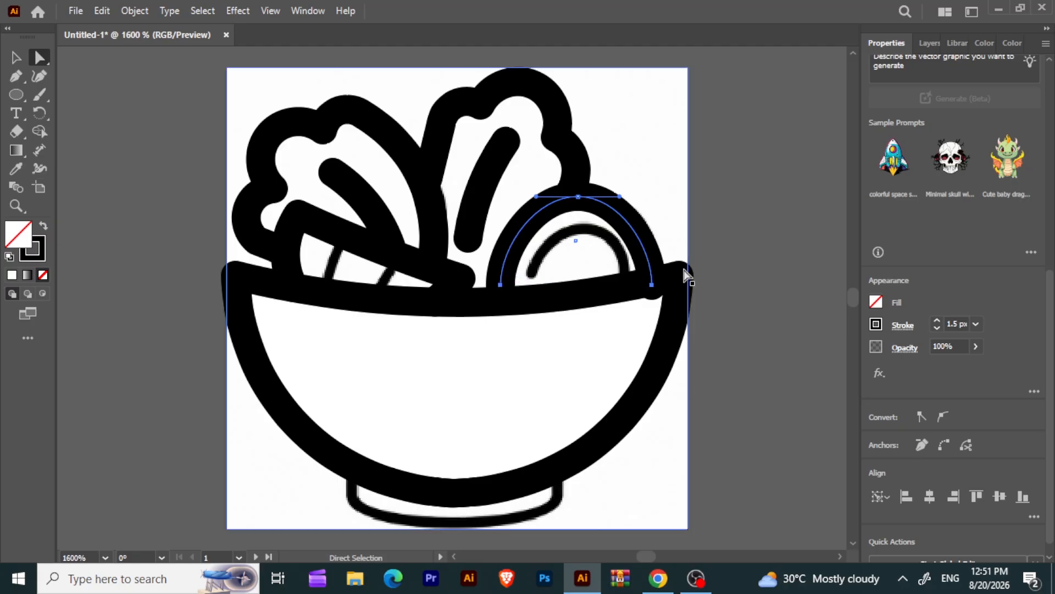
pyautogui.moveTo(652, 285); pyautogui.dragTo(656, 270)
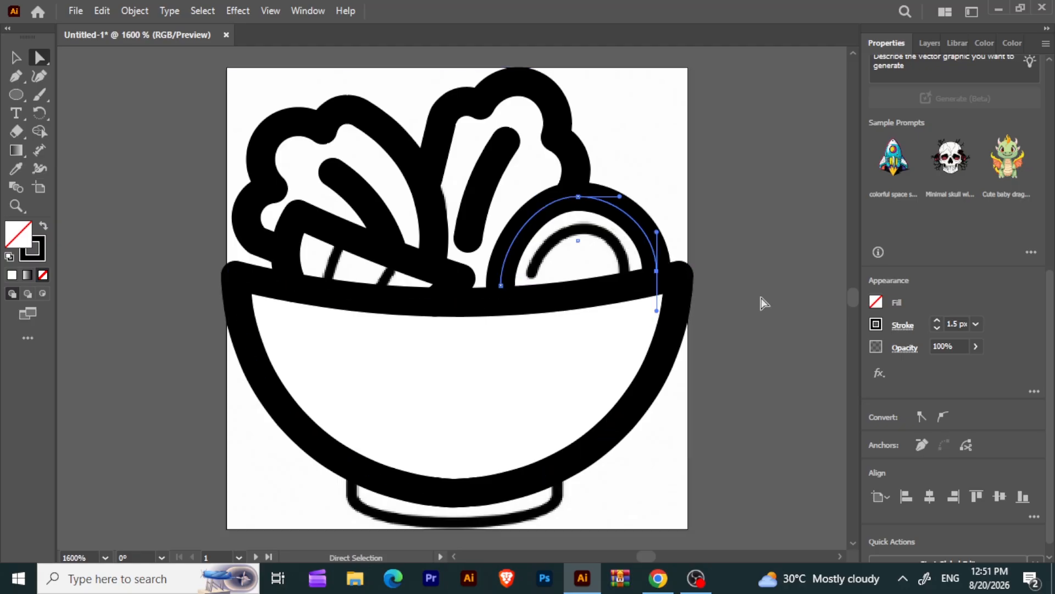
# - Draw the round slice's inner arc as a two-point Pen line, bend it upward with the Curvature tool, and move its free end inward
pyautogui.click(22, 79)
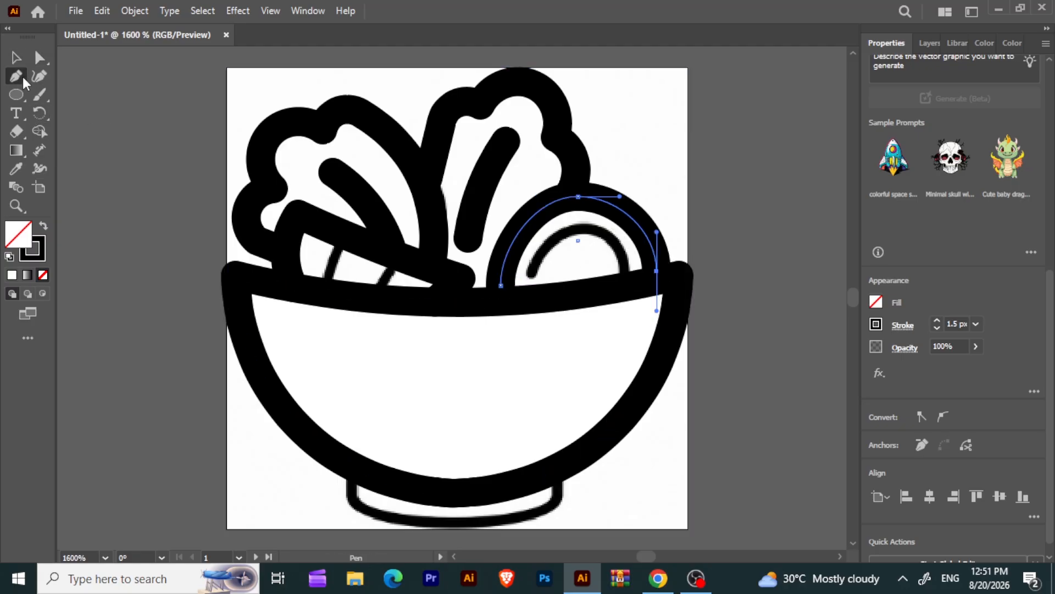
pyautogui.click(530, 275)
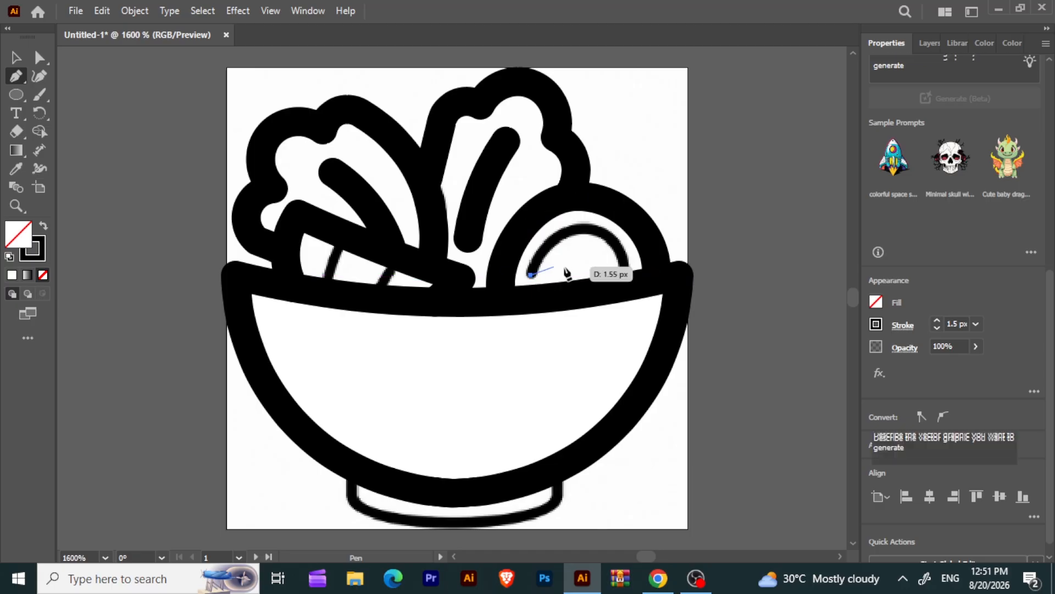
pyautogui.click(622, 274)
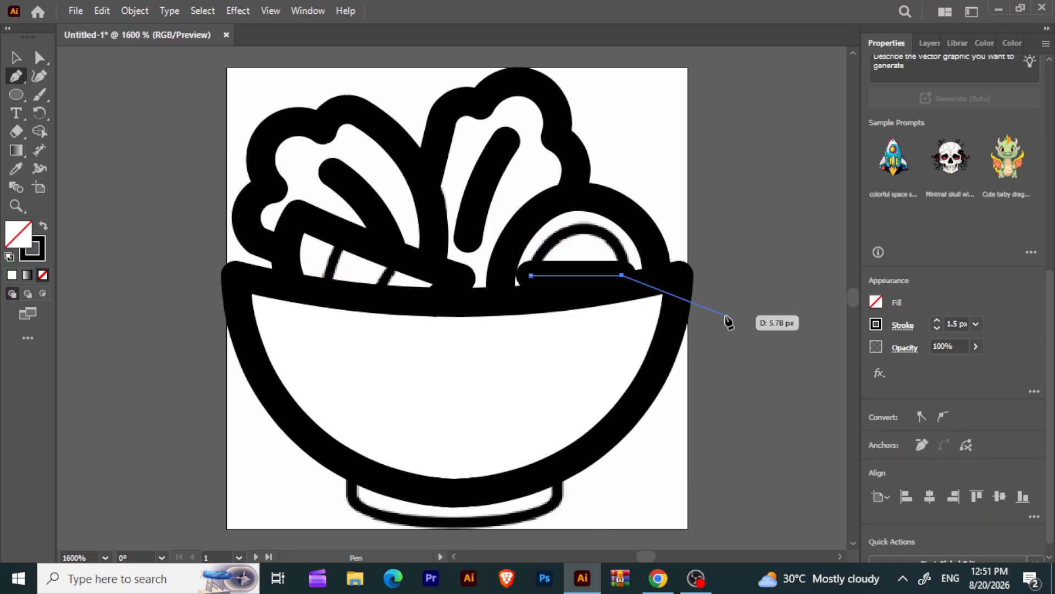
pyautogui.press('Escape')
pyautogui.click(39, 76)
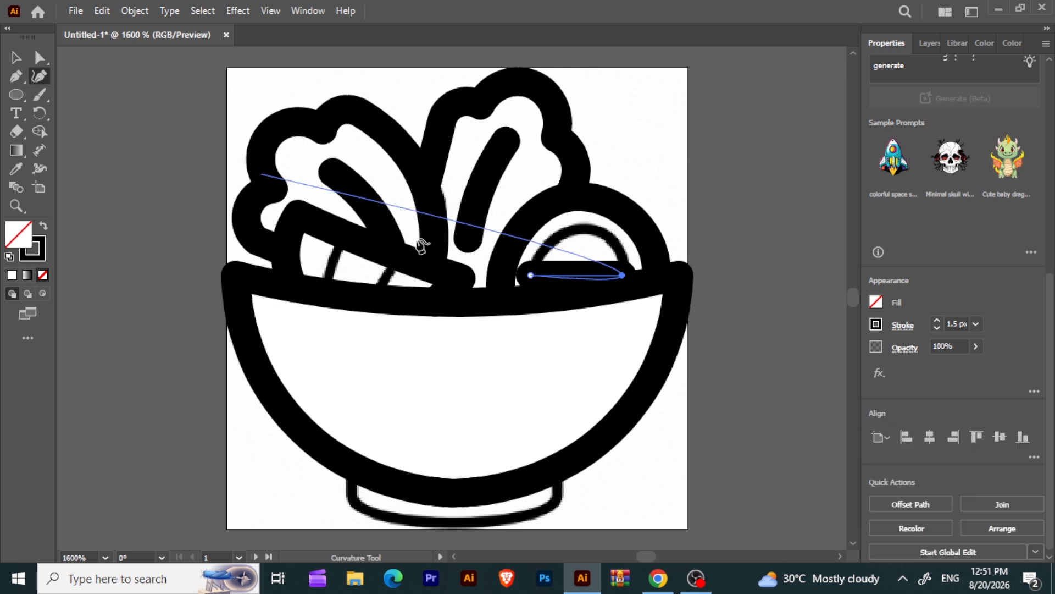
pyautogui.moveTo(577, 277); pyautogui.dragTo(594, 237)
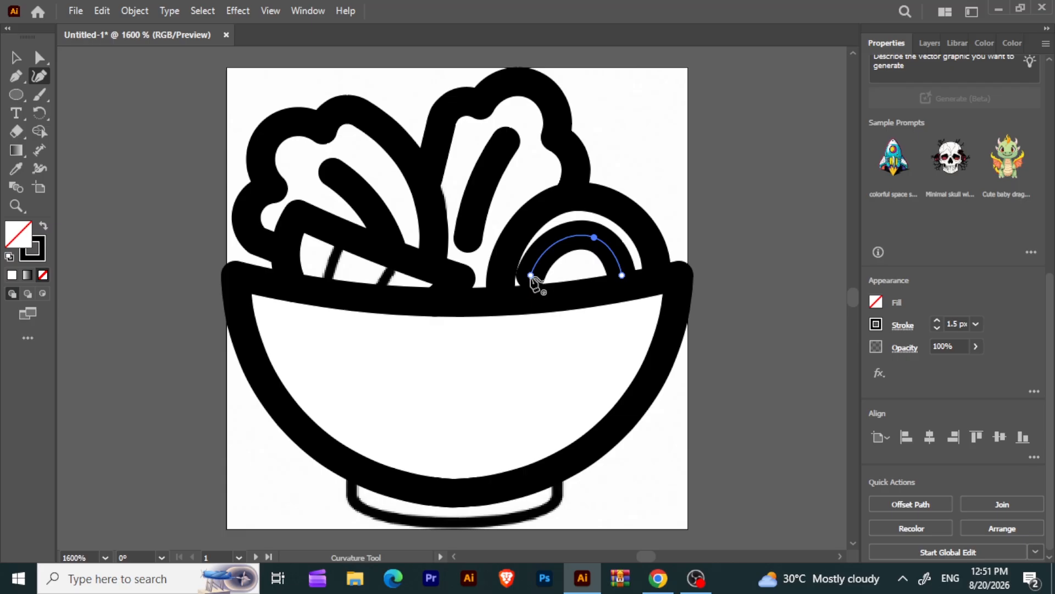
pyautogui.moveTo(530, 275); pyautogui.dragTo(542, 270)
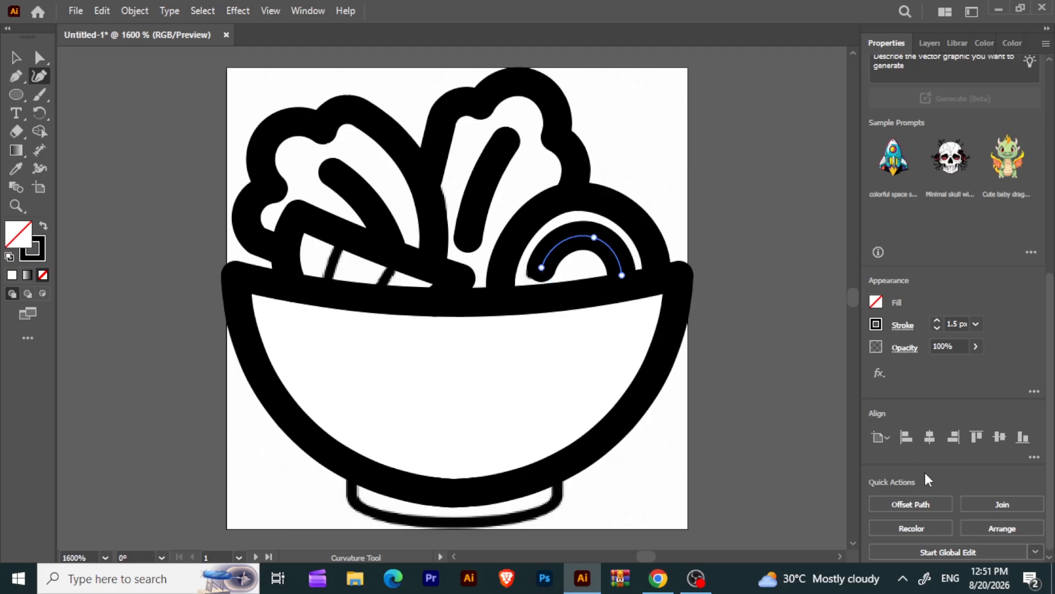
# - Trace the bowl's base as an open four-point Pen path with two short sides and a straight lower edge
pyautogui.click(852, 541)
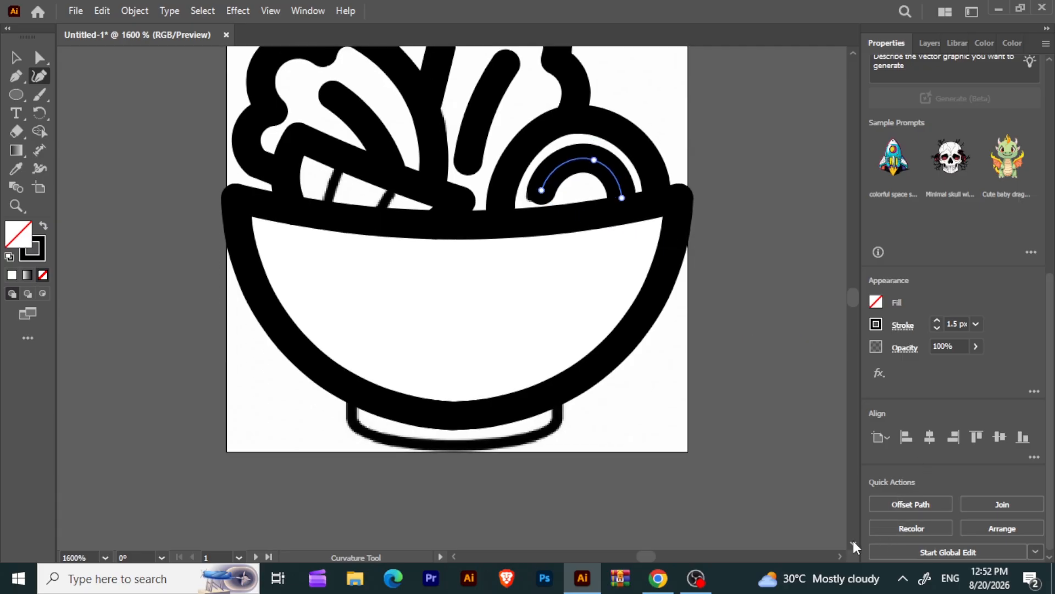
pyautogui.click(853, 542)
pyautogui.click(16, 76)
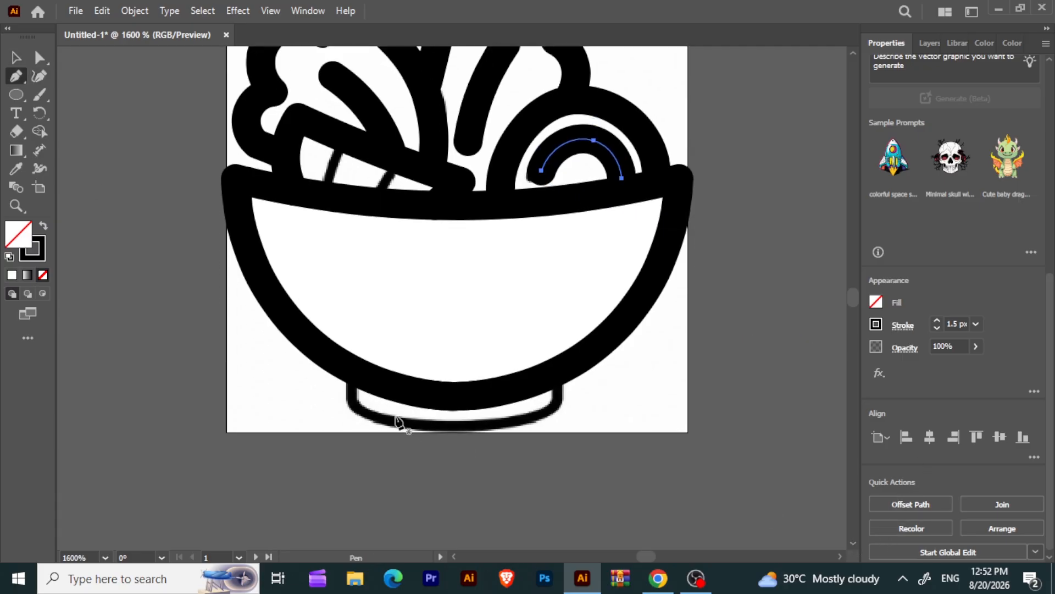
pyautogui.click(350, 381)
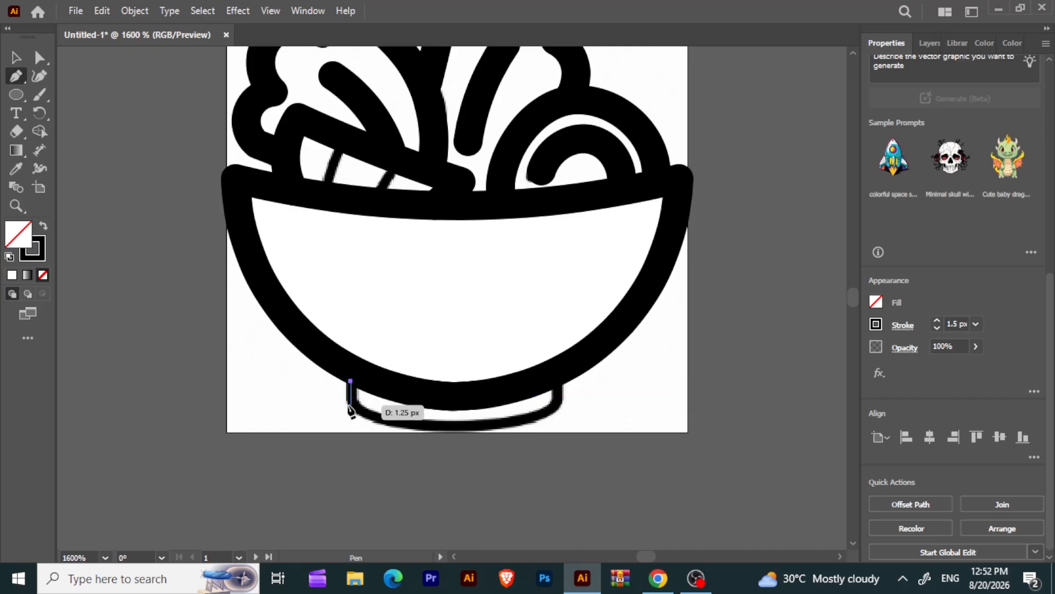
pyautogui.click(351, 405)
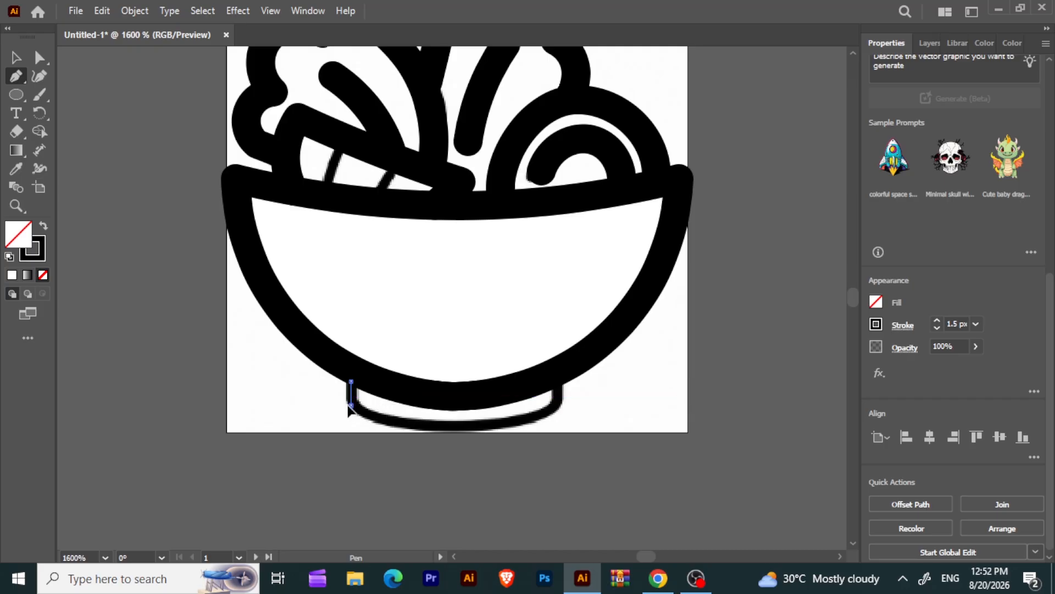
pyautogui.click(560, 405)
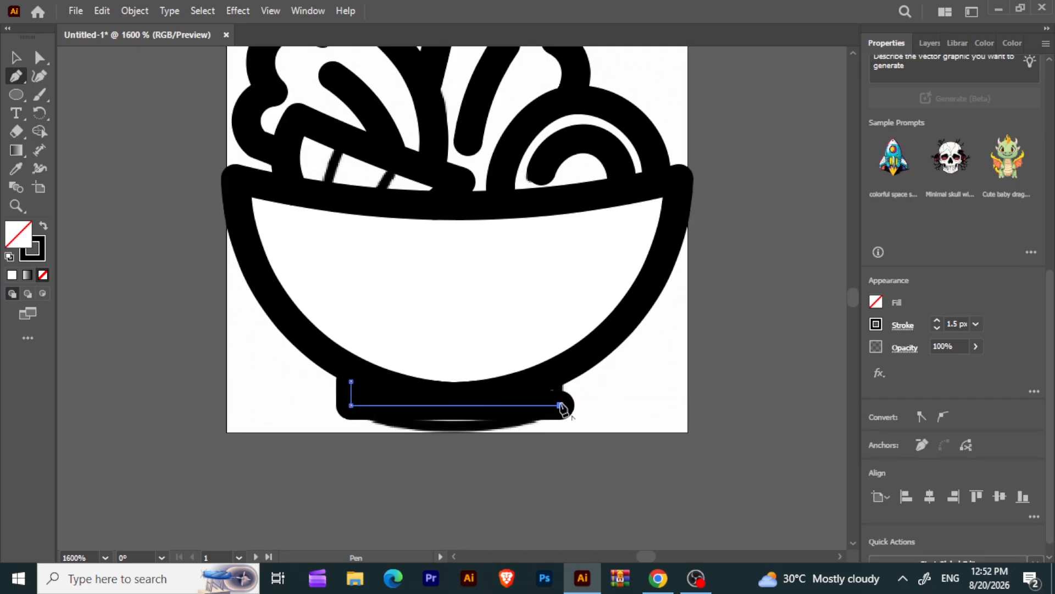
pyautogui.click(560, 372)
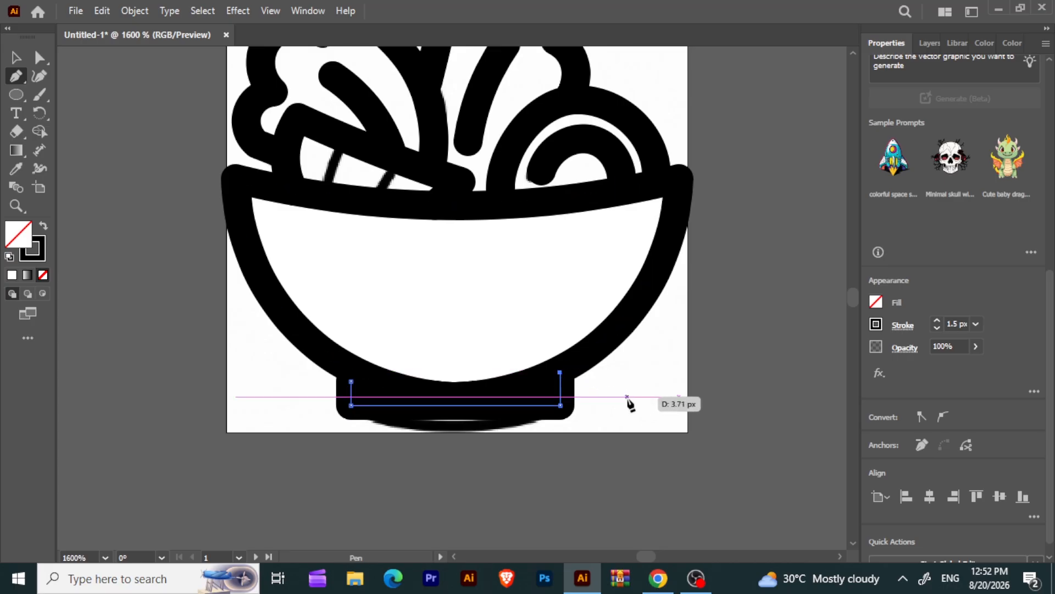
# - Bend the bowl base's straight lower edge downward into a shallow arc with the Curvature tool
pyautogui.click(39, 76)
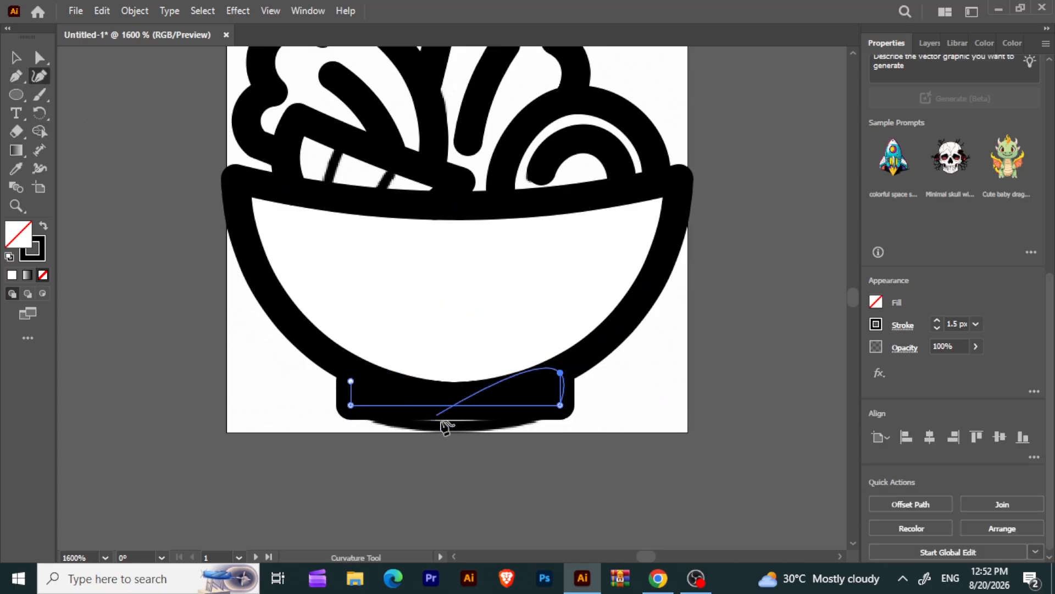
pyautogui.moveTo(464, 413); pyautogui.dragTo(453, 428)
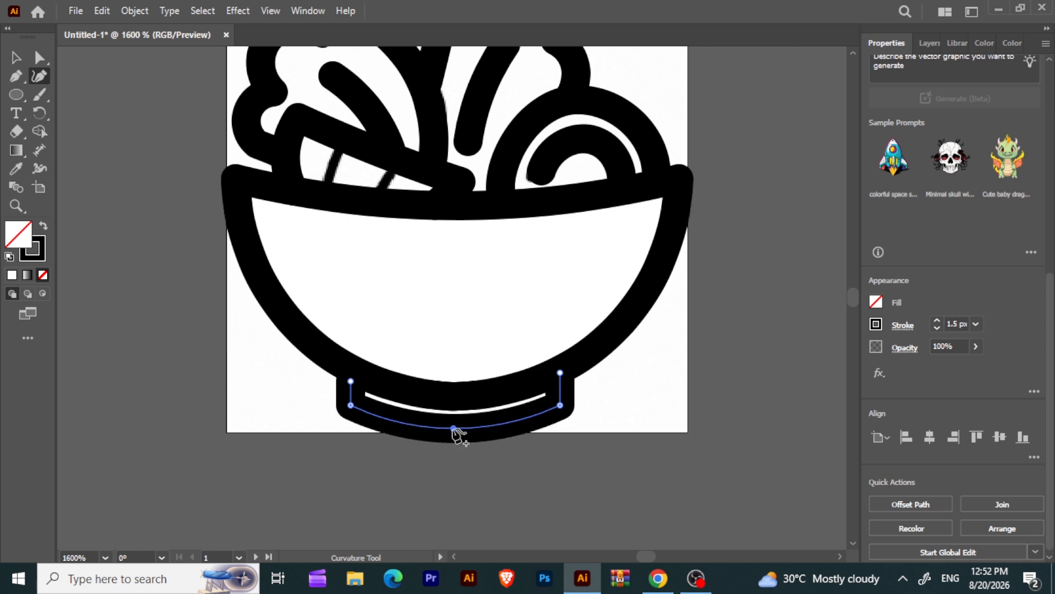
pyautogui.hotkey('ctrl', '-')
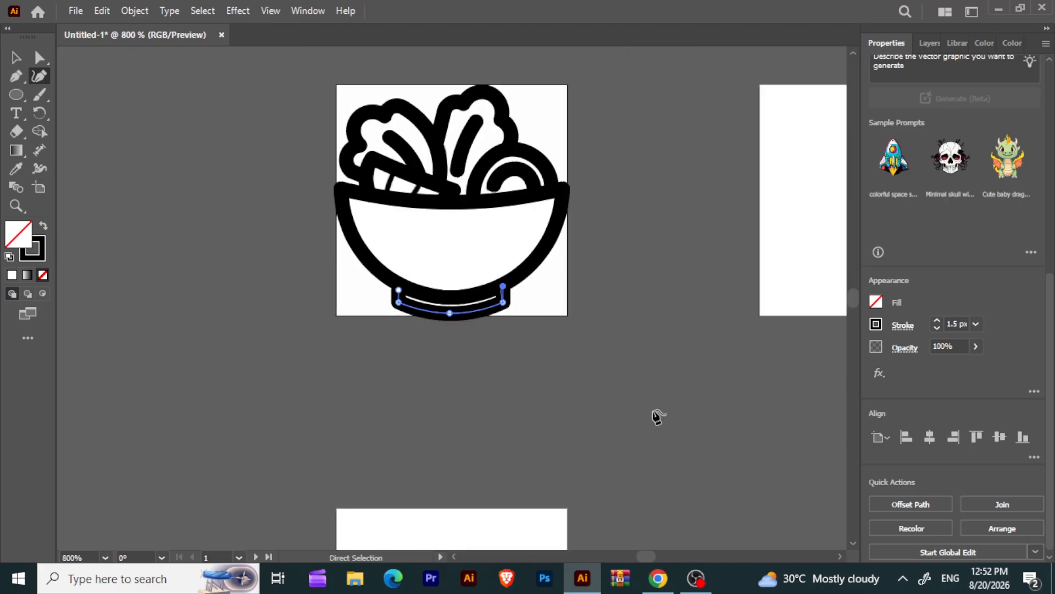
# - Select the traced icon together with its reference image and move both diagonally down and right, partly off the first artboard
pyautogui.click(16, 57)
pyautogui.click(256, 180)
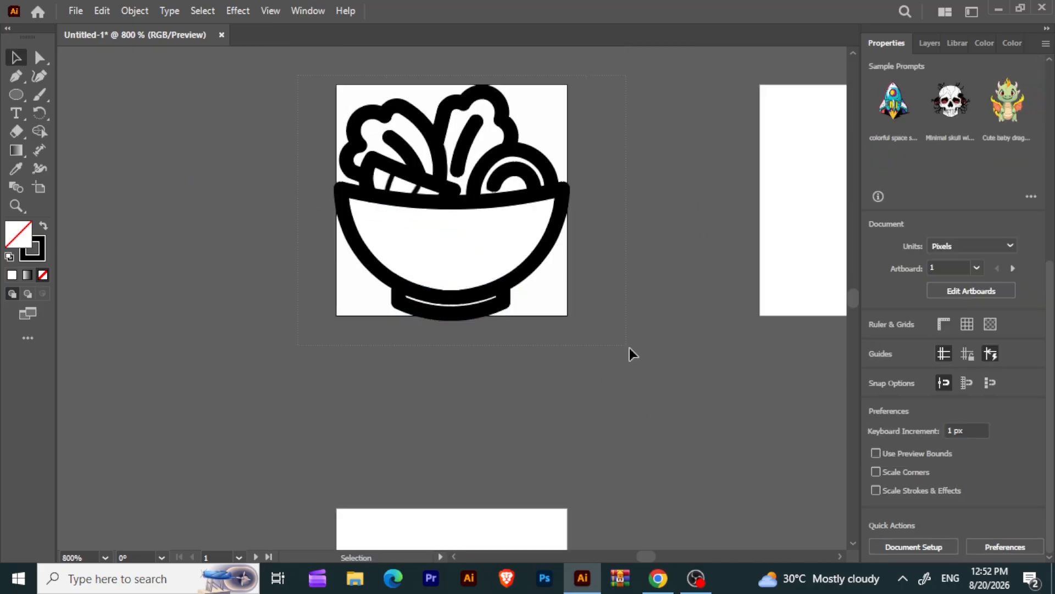
pyautogui.hotkey('ctrl', 'a')
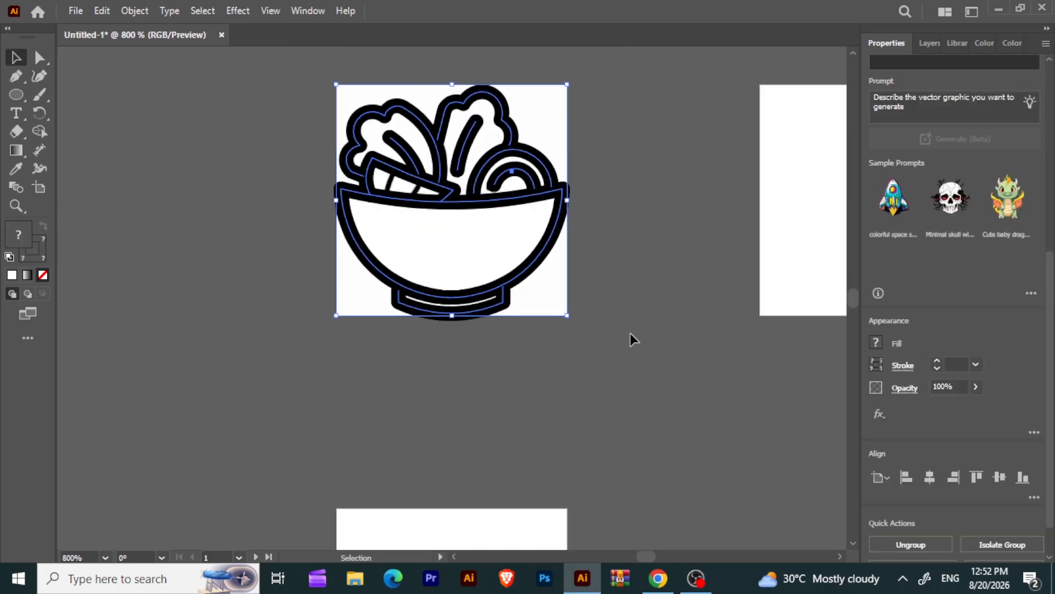
pyautogui.click(690, 259)
pyautogui.click(541, 98)
pyautogui.click(655, 126)
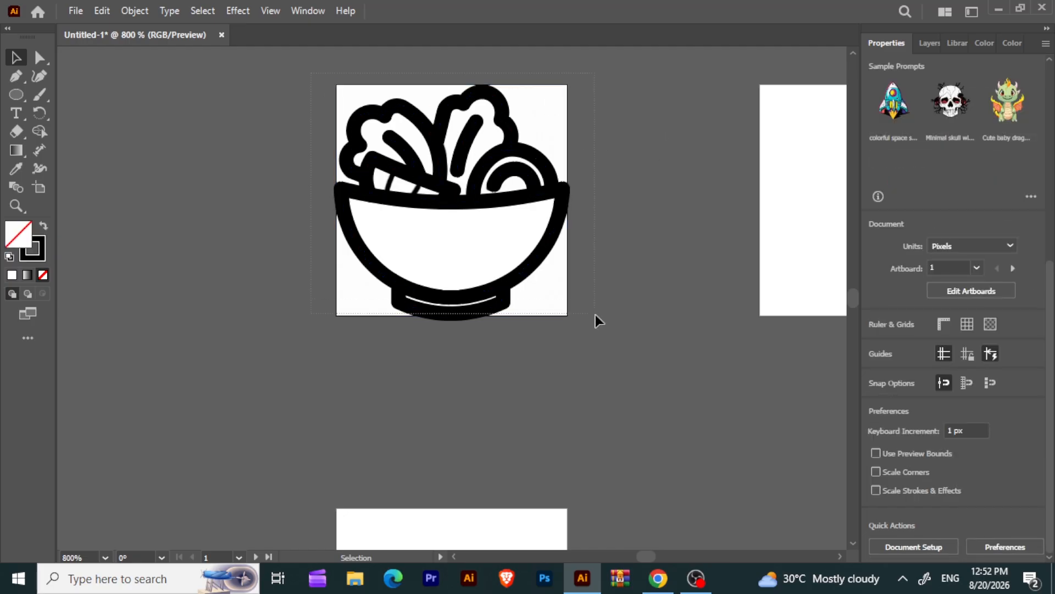
pyautogui.moveTo(494, 198); pyautogui.dragTo(620, 302)
# - Ungroup the artwork and delete the salad bowl reference image behind the traced paths
pyautogui.click(582, 252)
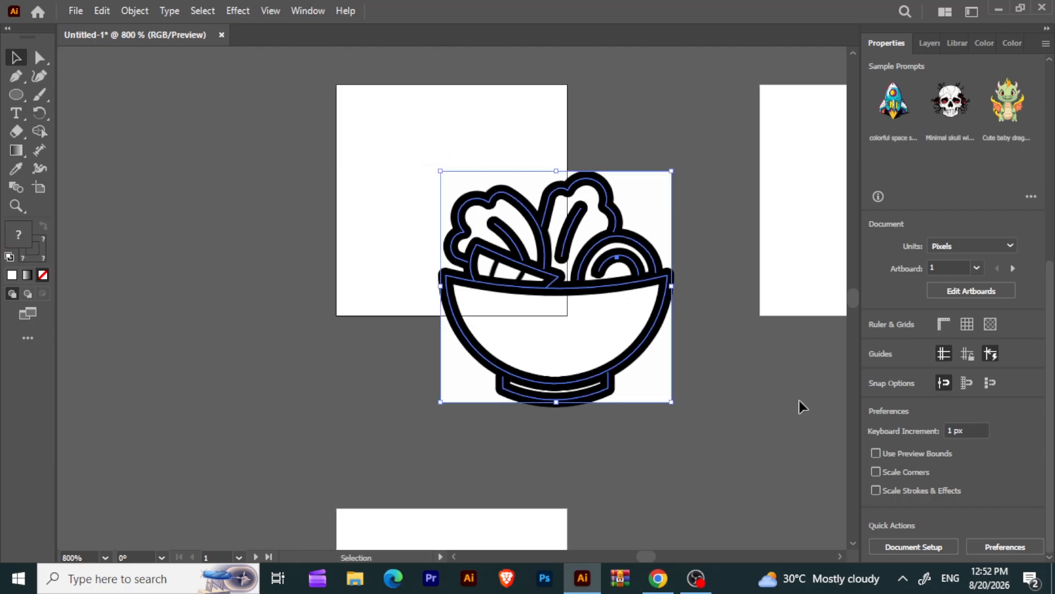
pyautogui.rightClick(644, 351)
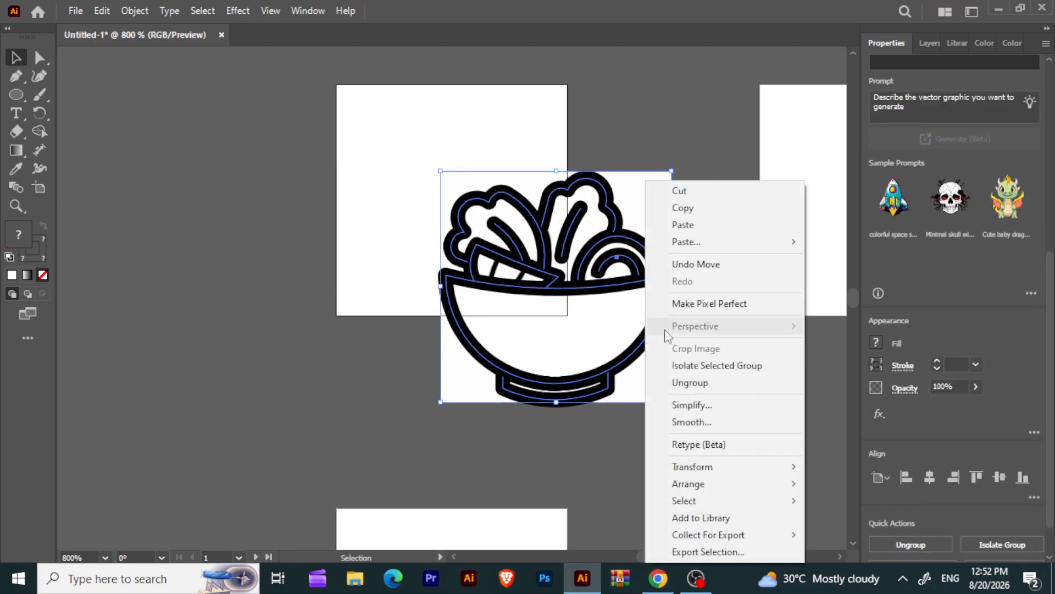
pyautogui.click(697, 382)
pyautogui.click(720, 441)
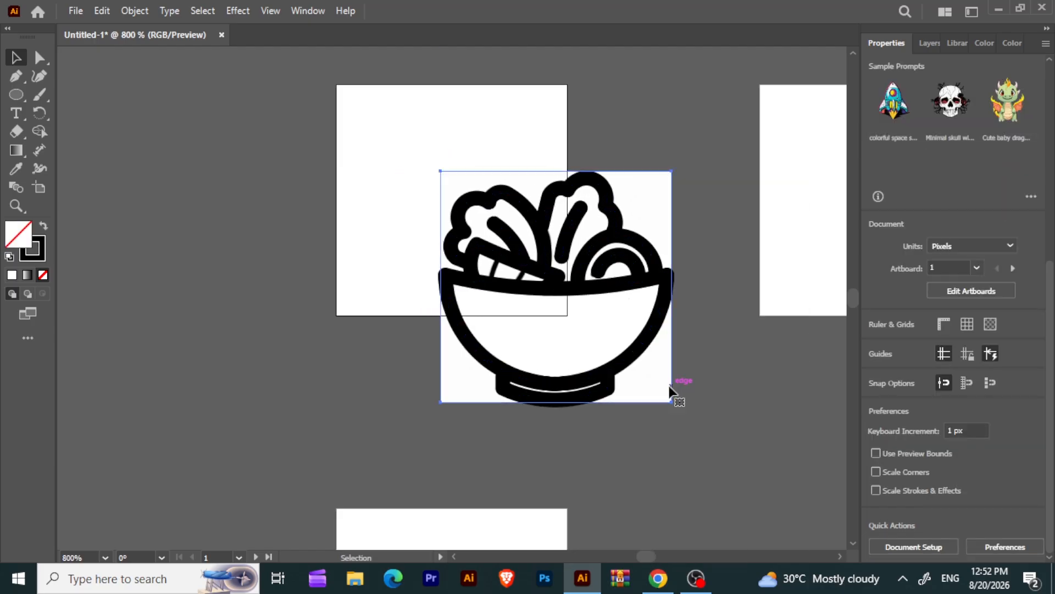
pyautogui.click(670, 385)
pyautogui.press('Delete')
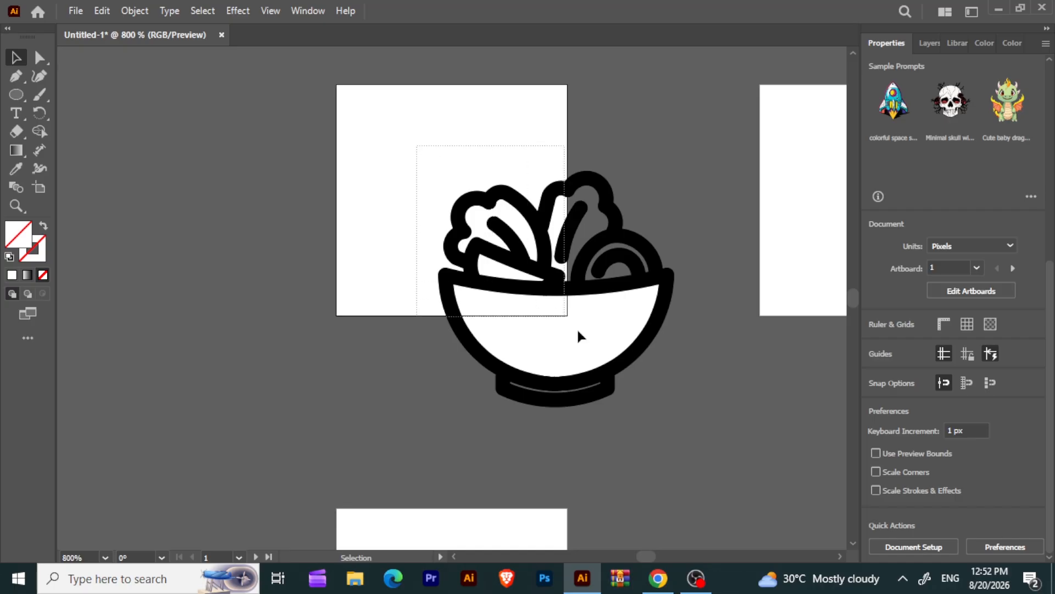
# - Remove the white fill from the bowl shape, setting its fill to None
pyautogui.moveTo(681, 438); pyautogui.dragTo(682, 438)
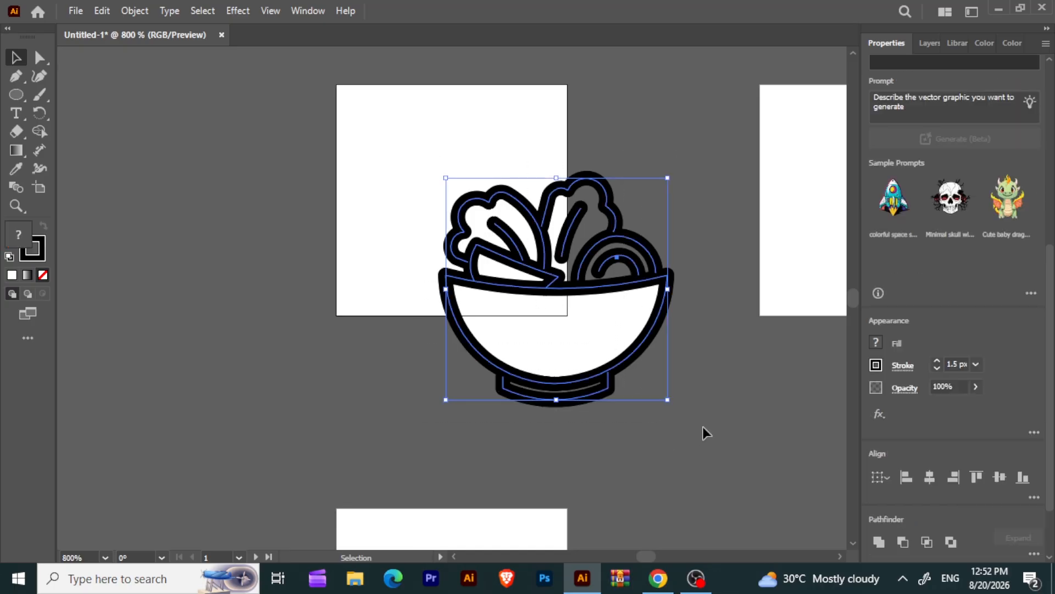
pyautogui.click(734, 372)
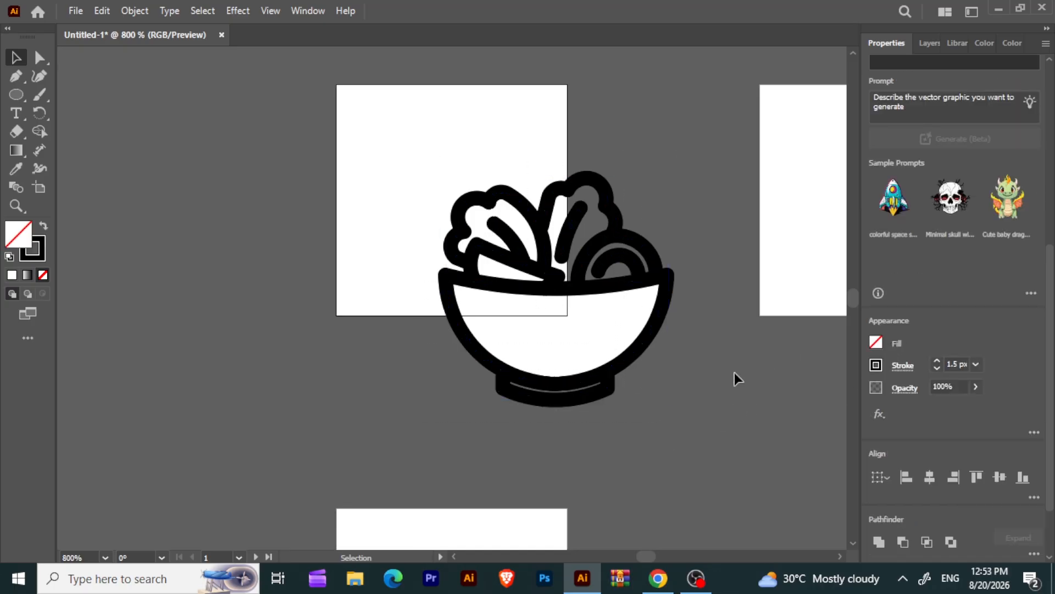
pyautogui.click(598, 322)
pyautogui.click(877, 344)
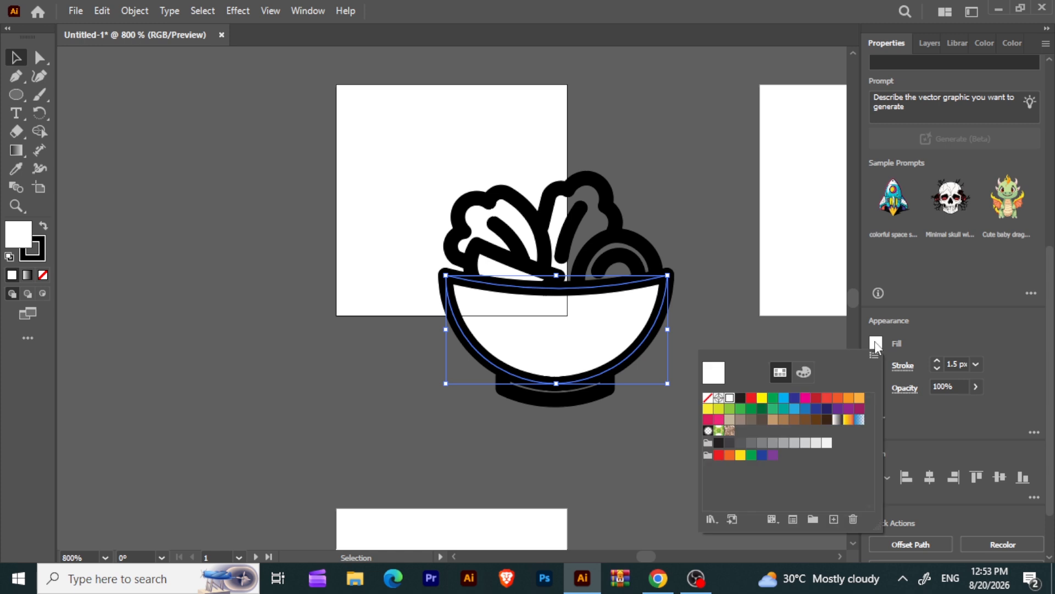
pyautogui.click(707, 399)
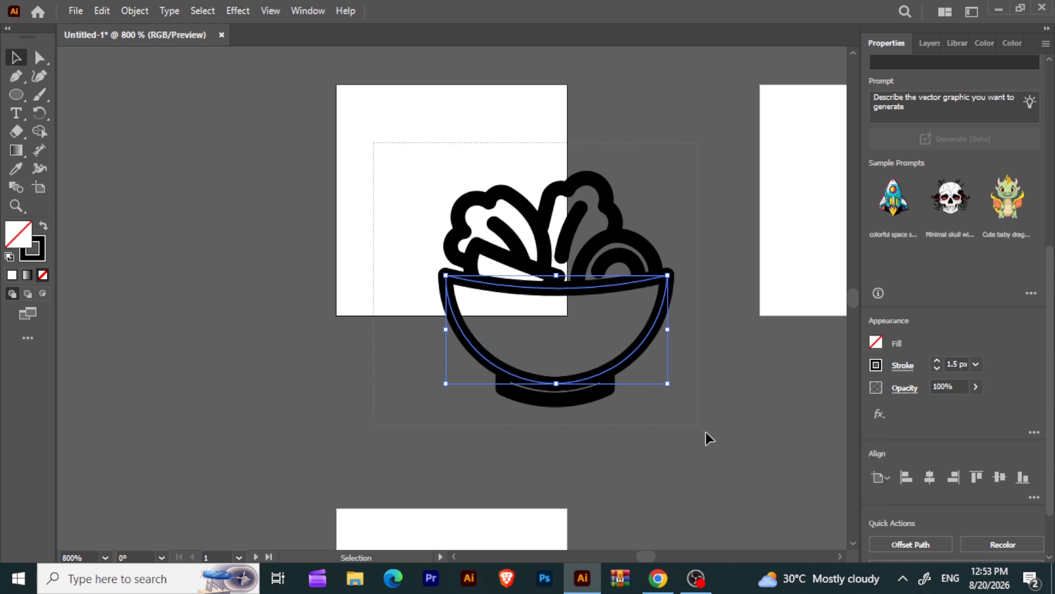
# - Select all the icon's paths and position them at X 12 px and Y 12 px on the artboard
pyautogui.hotkey('ctrl', 'a')
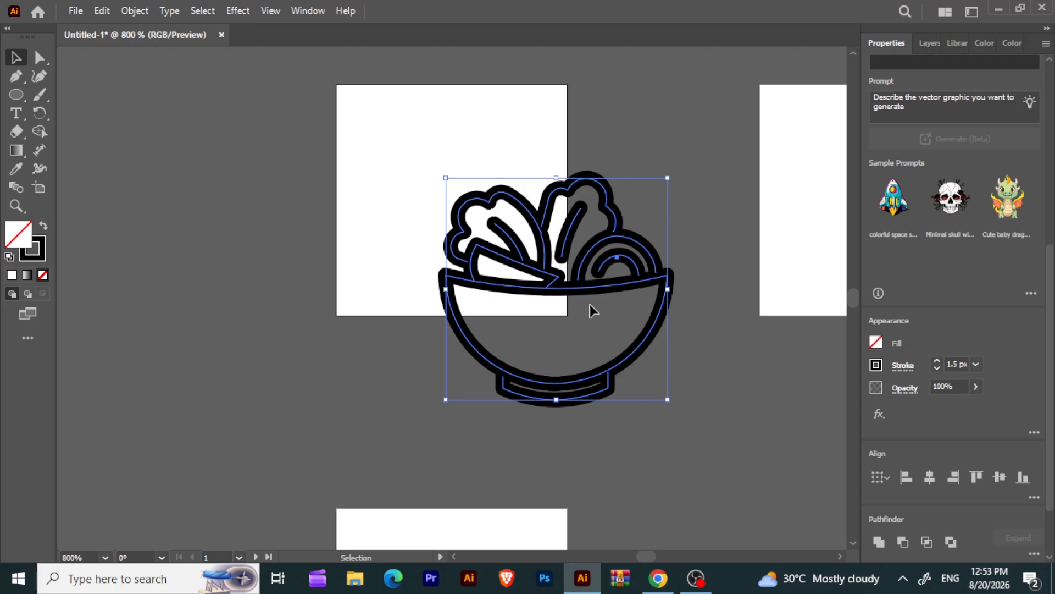
pyautogui.moveTo(1052, 274); pyautogui.dragTo(1037, 78)
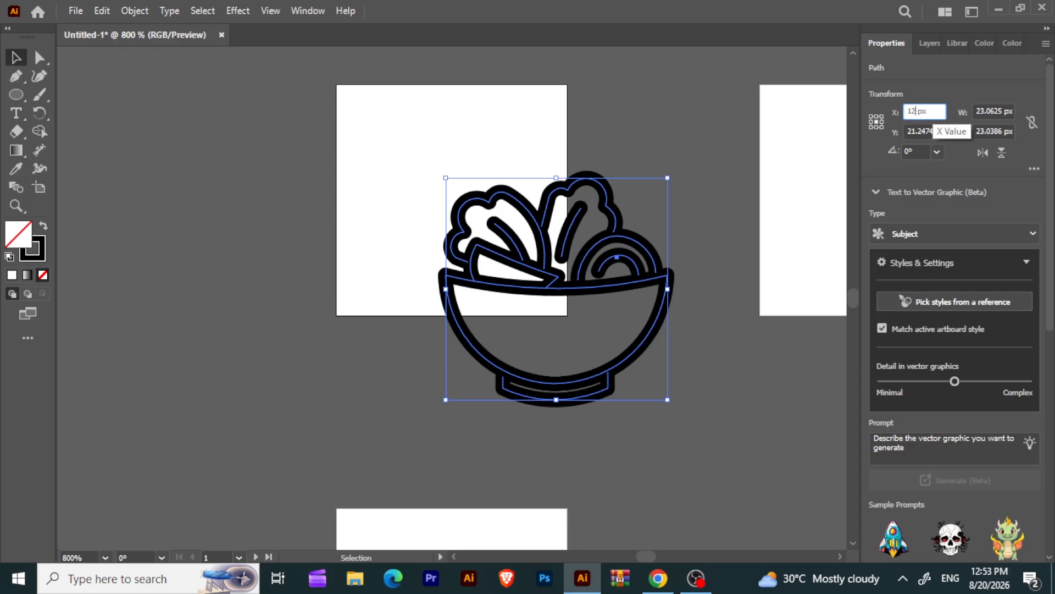
pyautogui.press('Return')
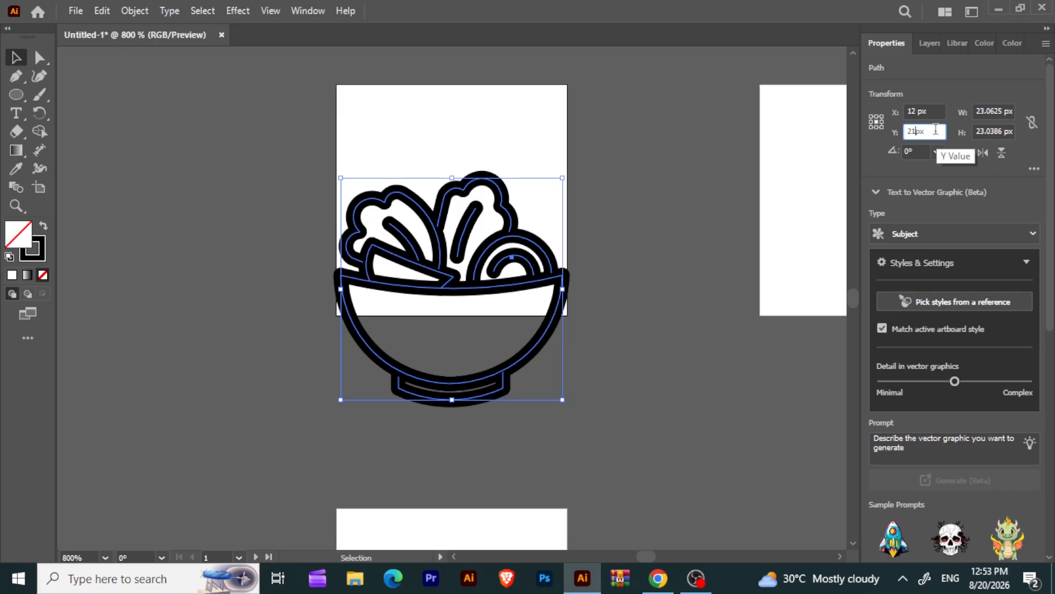
pyautogui.write('2')
pyautogui.press('Return')
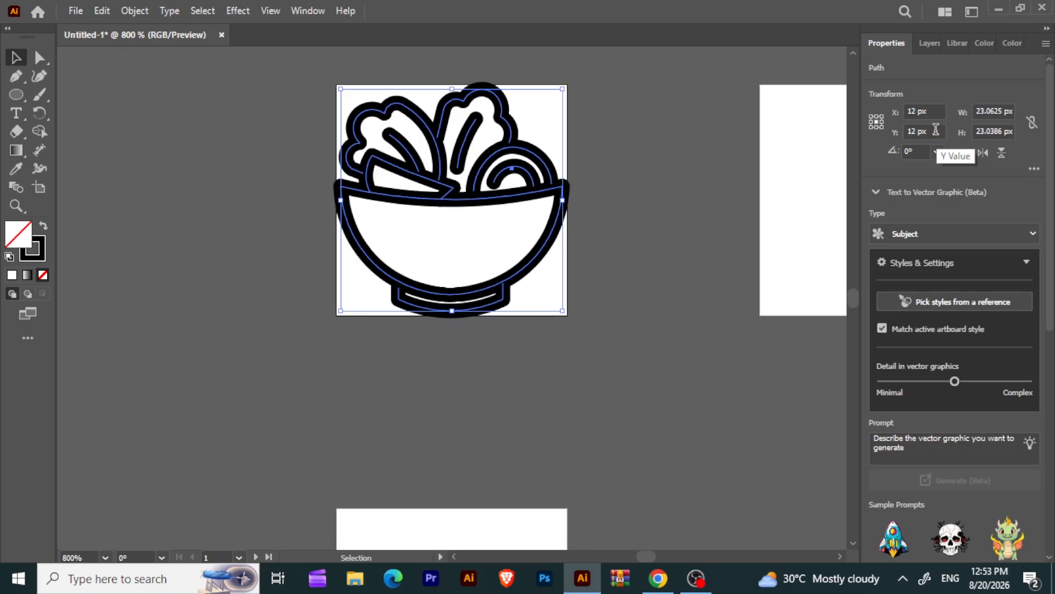
# - Set the selected icon's width and height to 22.5 px each and deselect it
pyautogui.click(1003, 111)
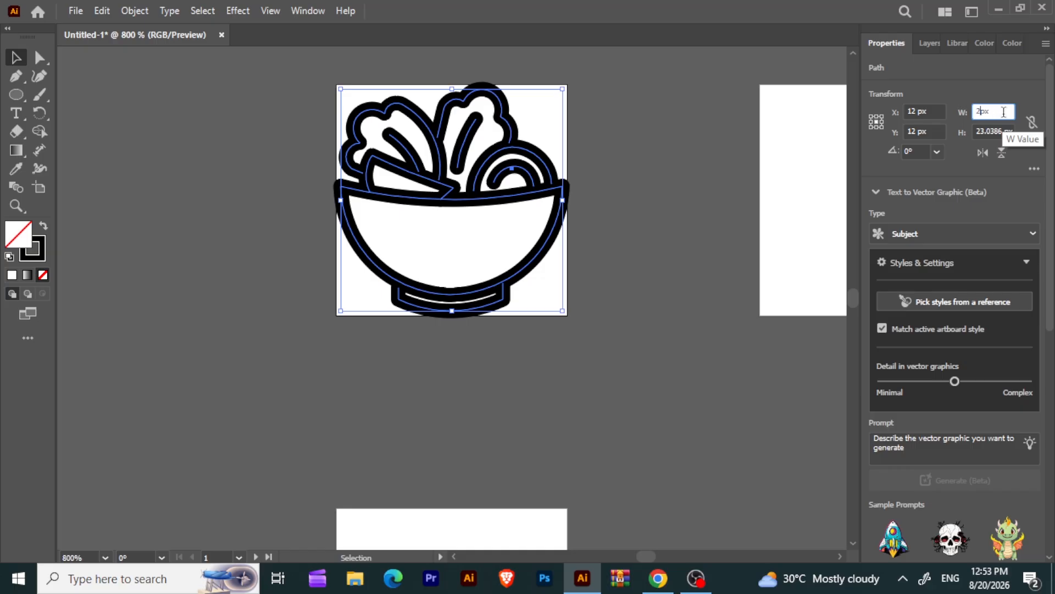
pyautogui.write('22.')
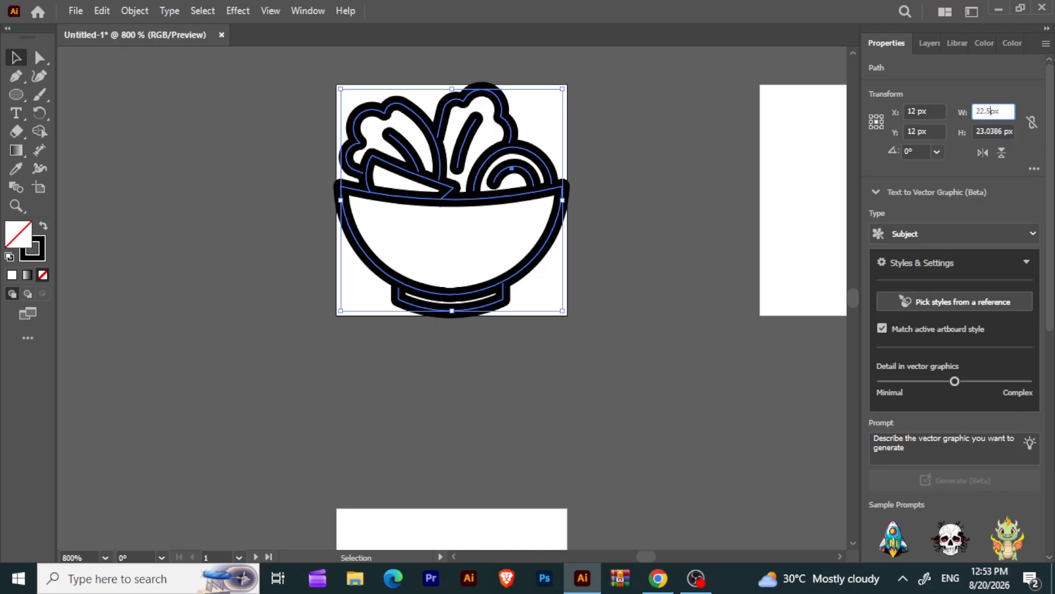
pyautogui.write('5')
pyautogui.press('Return')
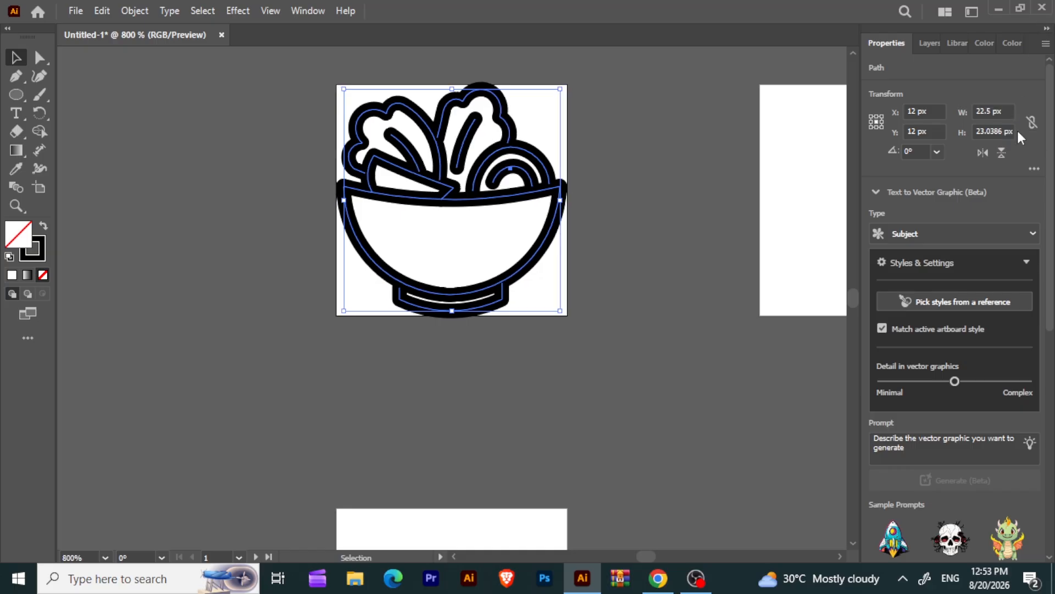
pyautogui.click(1003, 132)
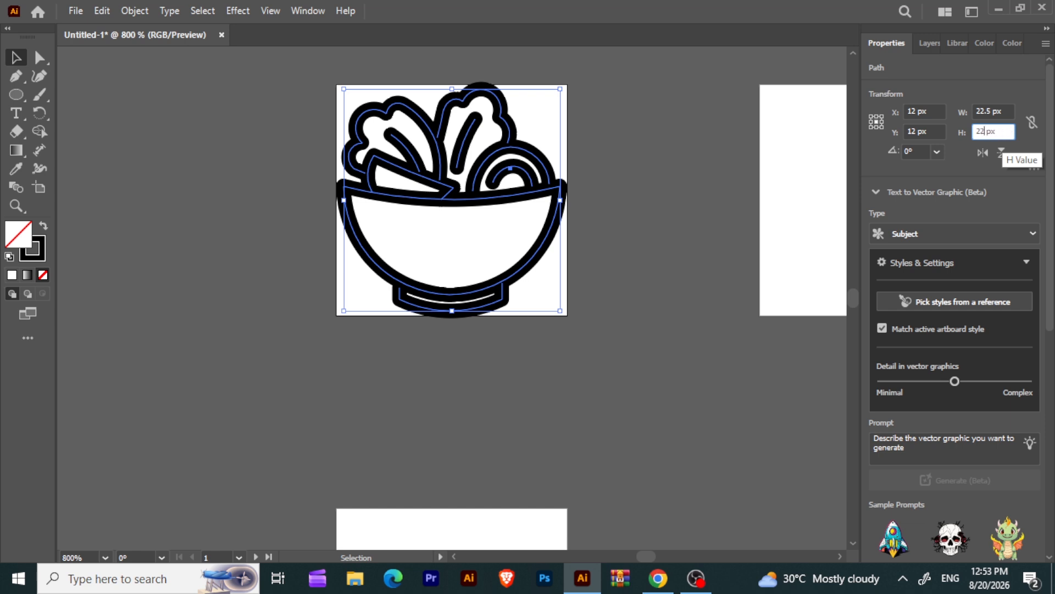
pyautogui.write('22.5')
pyautogui.press('Return')
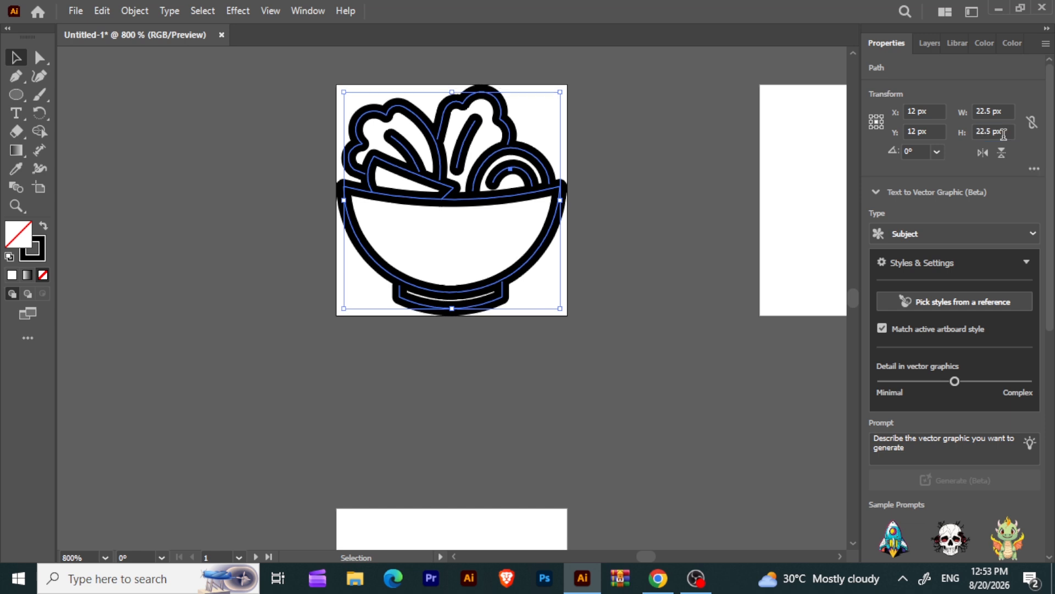
pyautogui.click(673, 255)
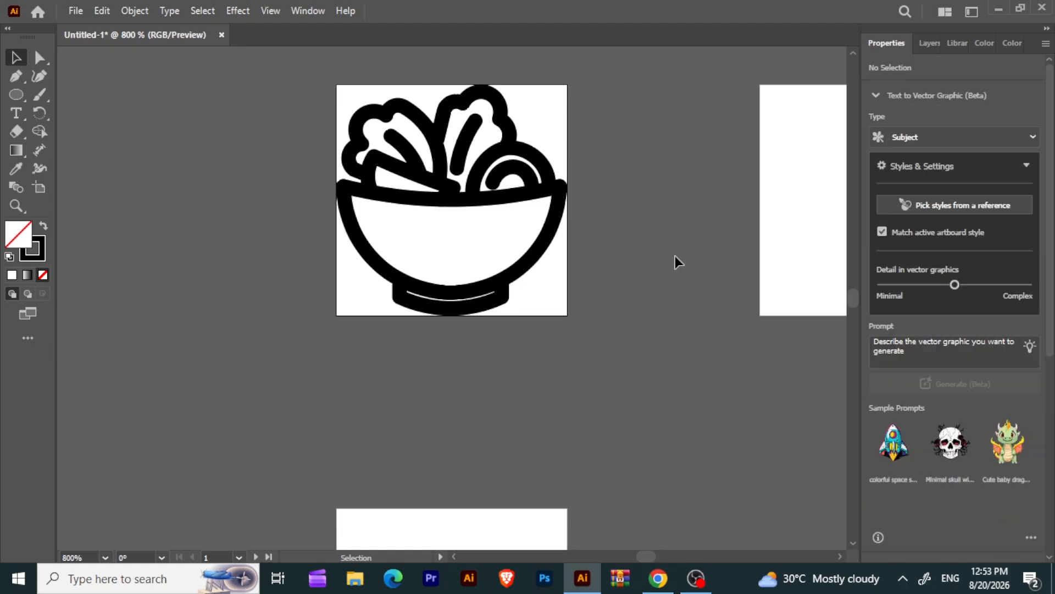
# - Examine the finished salad bowl icon's strokes, gaps and fit within the artboard up close and as a whole
pyautogui.hotkey('ctrl', '=')
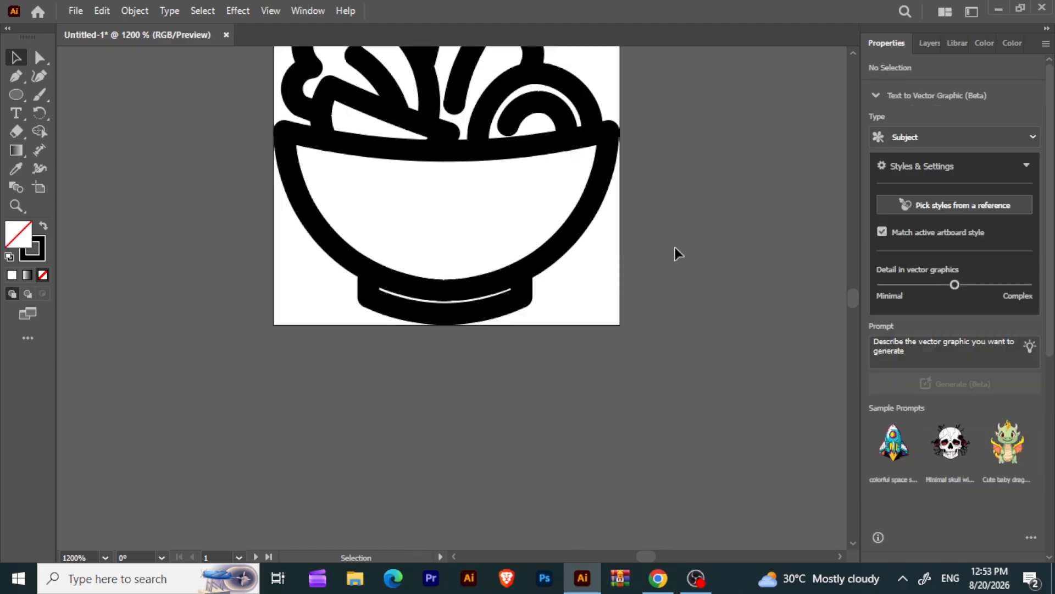
pyautogui.click(853, 55)
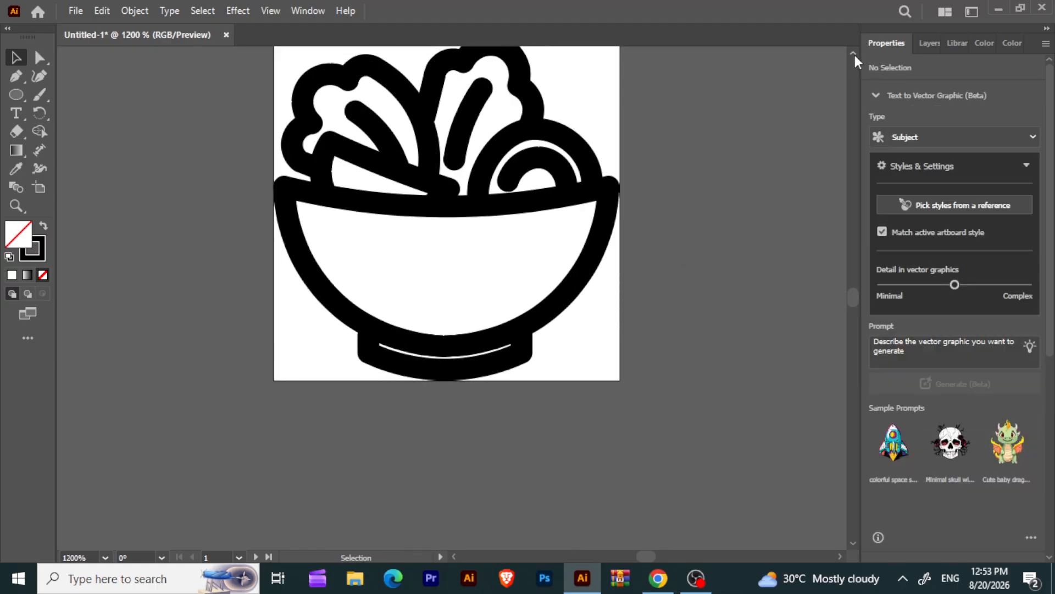
pyautogui.hotkey('ctrl', '=')
pyautogui.hotkey('ctrl', '=')
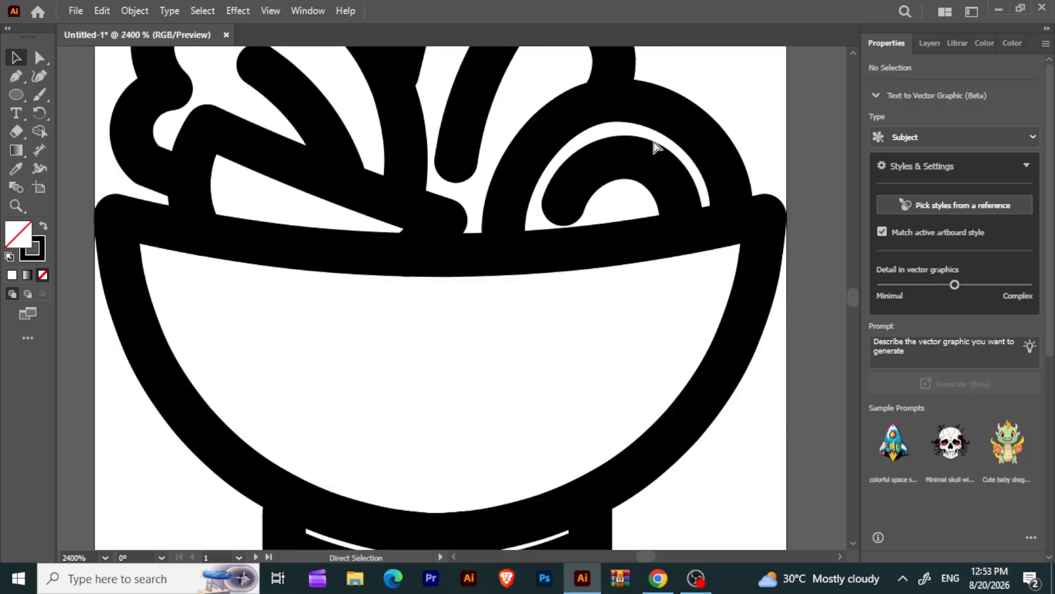
pyautogui.click(853, 53)
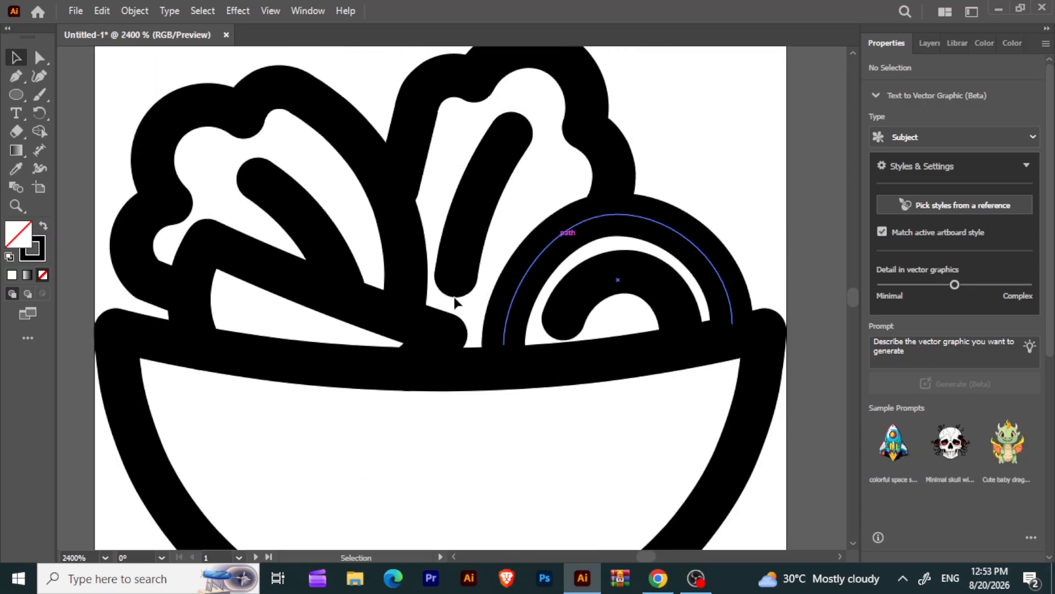
pyautogui.moveTo(104, 73); pyautogui.dragTo(768, 495)
pyautogui.hotkey('ctrl', '0')
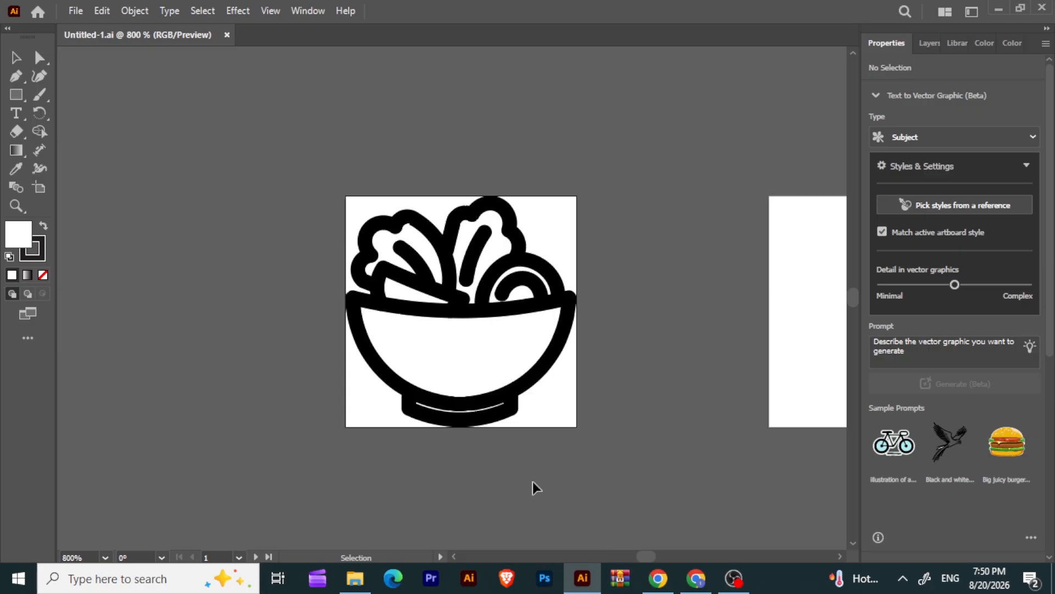
pyautogui.moveTo(336, 289); pyautogui.dragTo(562, 452)
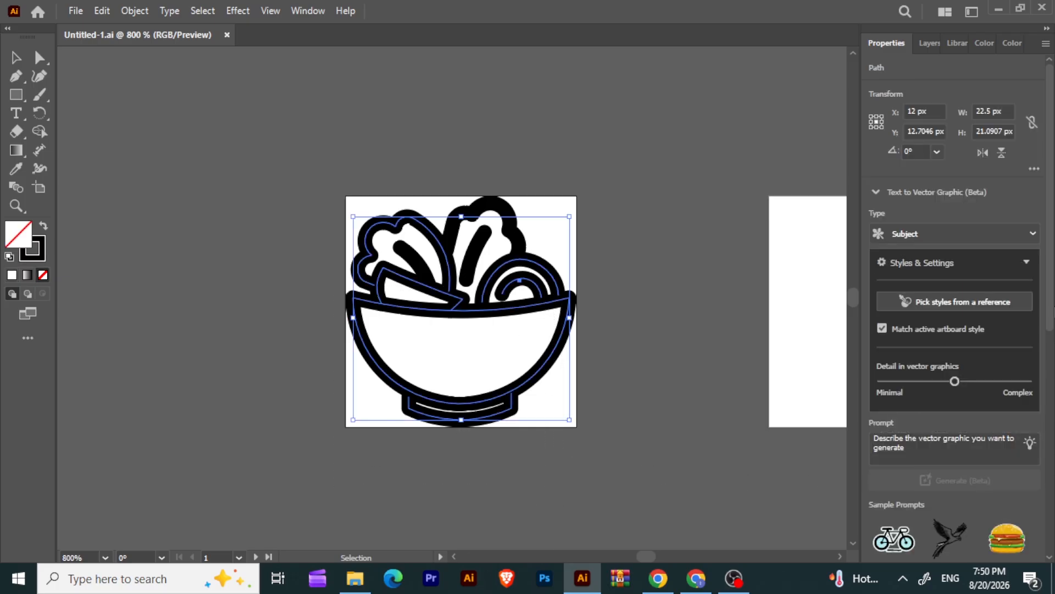
# - Paste the avocado reference image over the second artboard and scale it down from its upper-left corner to about the artboard's size
pyautogui.scroll(-5, 951, 278)
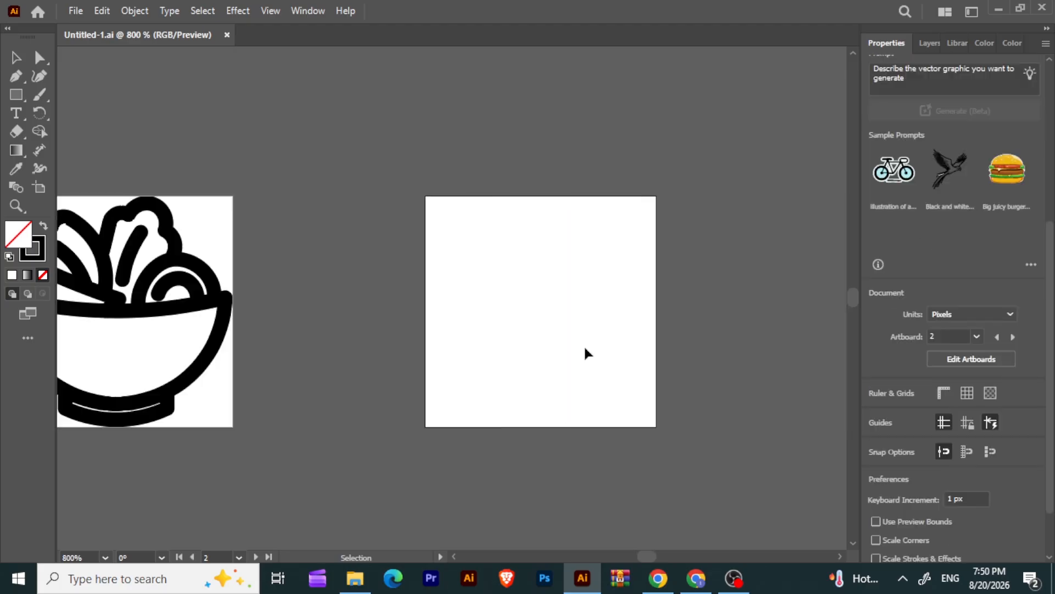
pyautogui.hotkey('ctrl', 'v')
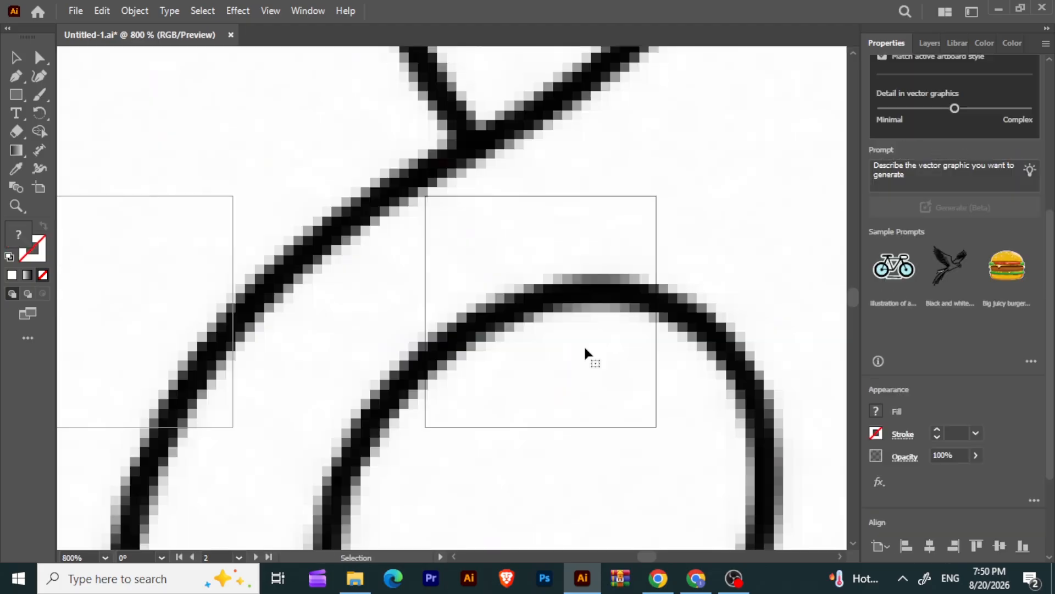
pyautogui.hotkey('ctrl', '-')
pyautogui.hotkey('ctrl', '-')
pyautogui.hotkey('ctrl', '-')
pyautogui.hotkey('ctrl', '-')
pyautogui.hotkey('ctrl', '-')
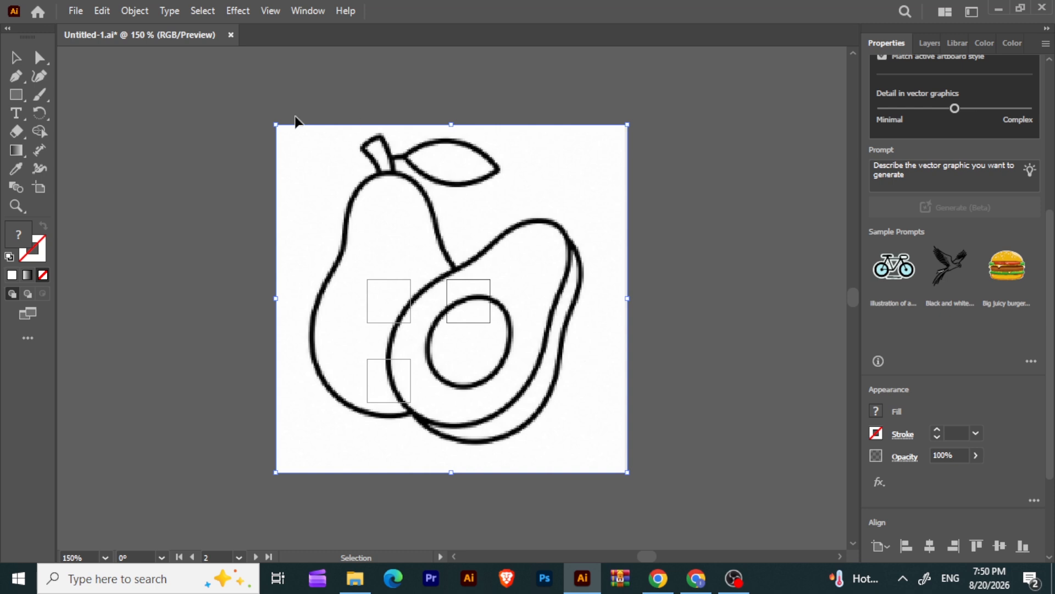
pyautogui.moveTo(276, 125); pyautogui.dragTo(466, 311)
# - Stretch the avocado reference image outward on all sides so the drawing fills the second artboard
pyautogui.hotkey('ctrl', '+')
pyautogui.hotkey('ctrl', '+')
pyautogui.hotkey('ctrl', '+')
pyautogui.hotkey('ctrl', '+')
pyautogui.hotkey('ctrl', '+')
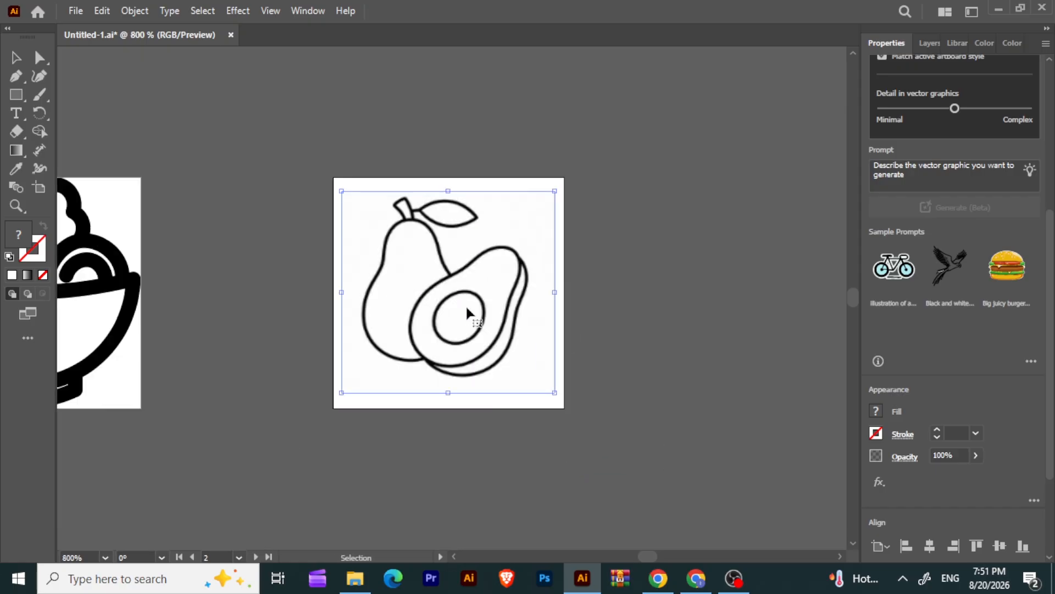
pyautogui.moveTo(341, 192); pyautogui.dragTo(312, 179)
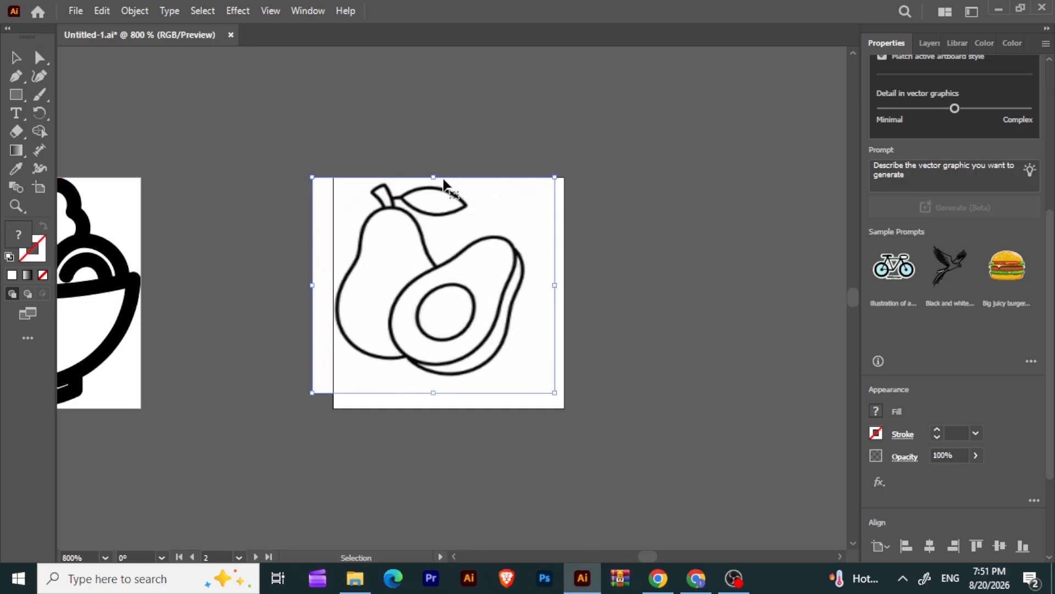
pyautogui.moveTo(436, 174); pyautogui.dragTo(435, 171)
pyautogui.moveTo(433, 393); pyautogui.dragTo(448, 429)
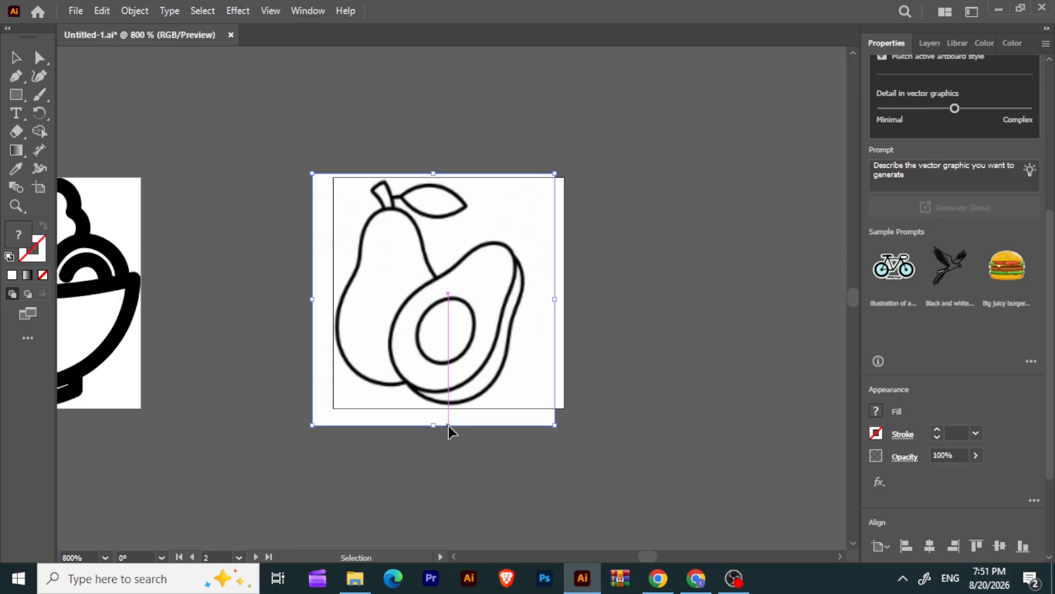
pyautogui.moveTo(555, 299); pyautogui.dragTo(601, 308)
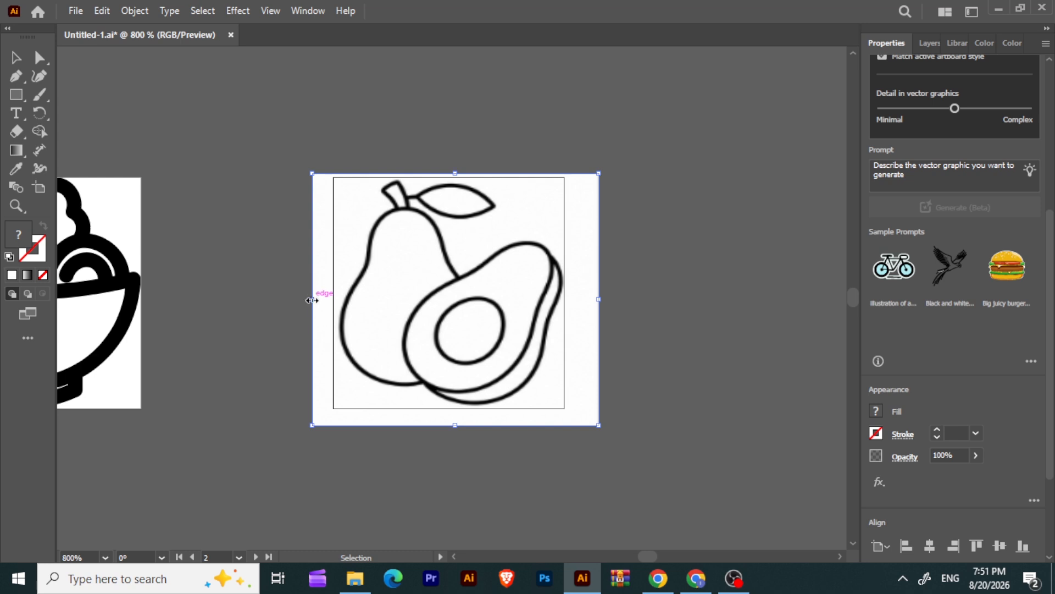
pyautogui.moveTo(312, 296); pyautogui.dragTo(310, 300)
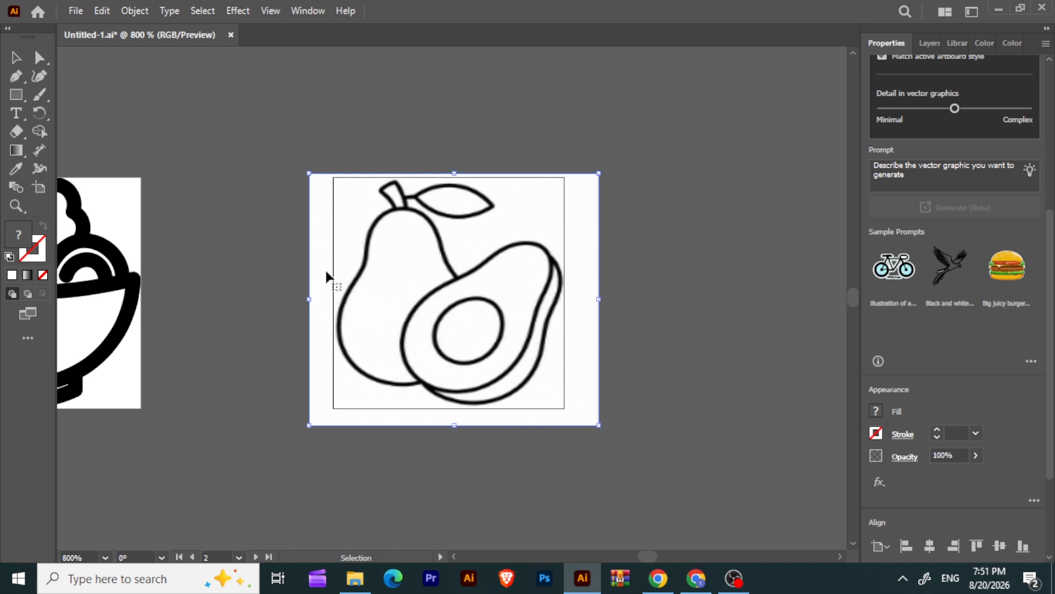
# - Draw a rough four-point open path around the whole avocado with the Pen tool, from its junction with the cut half to its base
pyautogui.click(16, 76)
pyautogui.click(460, 274)
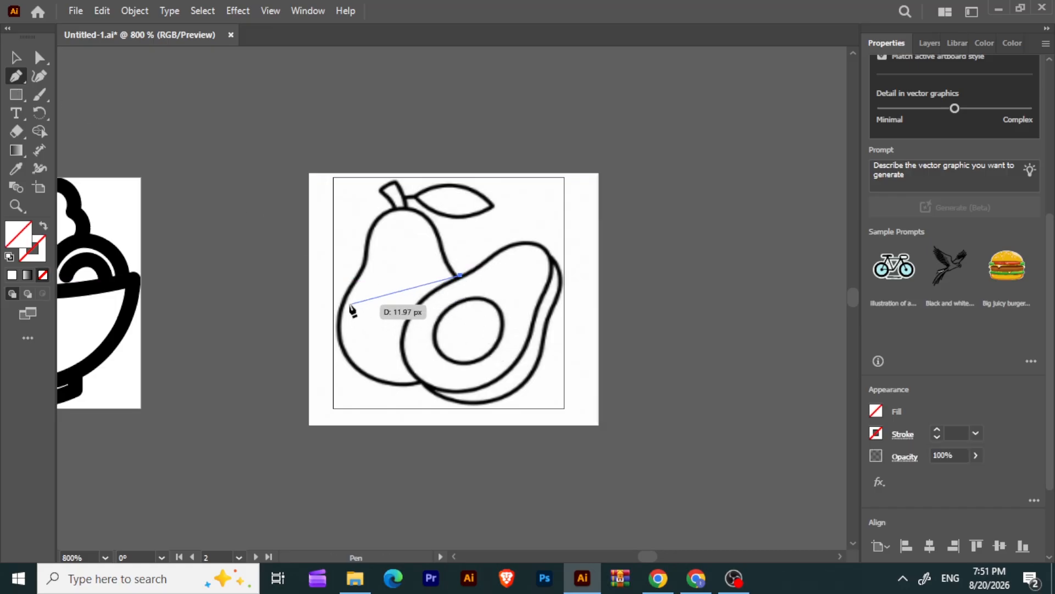
pyautogui.click(363, 263)
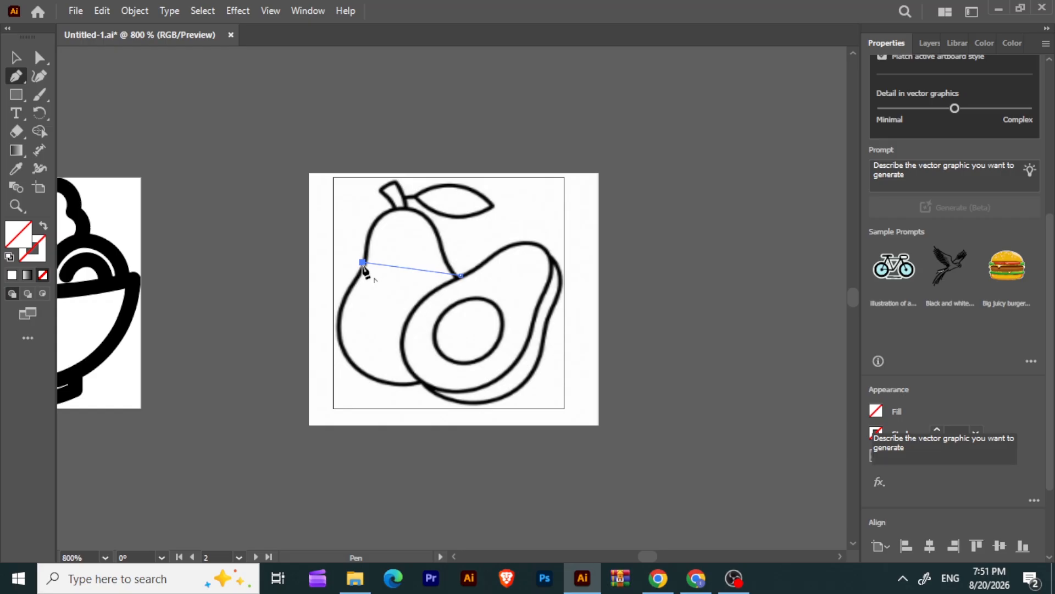
pyautogui.click(367, 375)
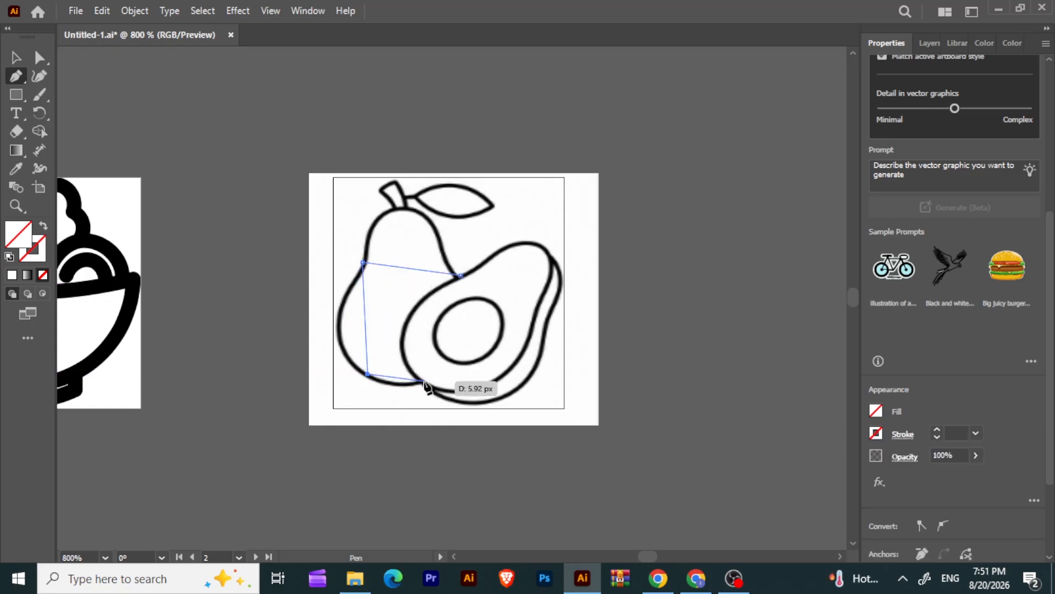
pyautogui.click(424, 381)
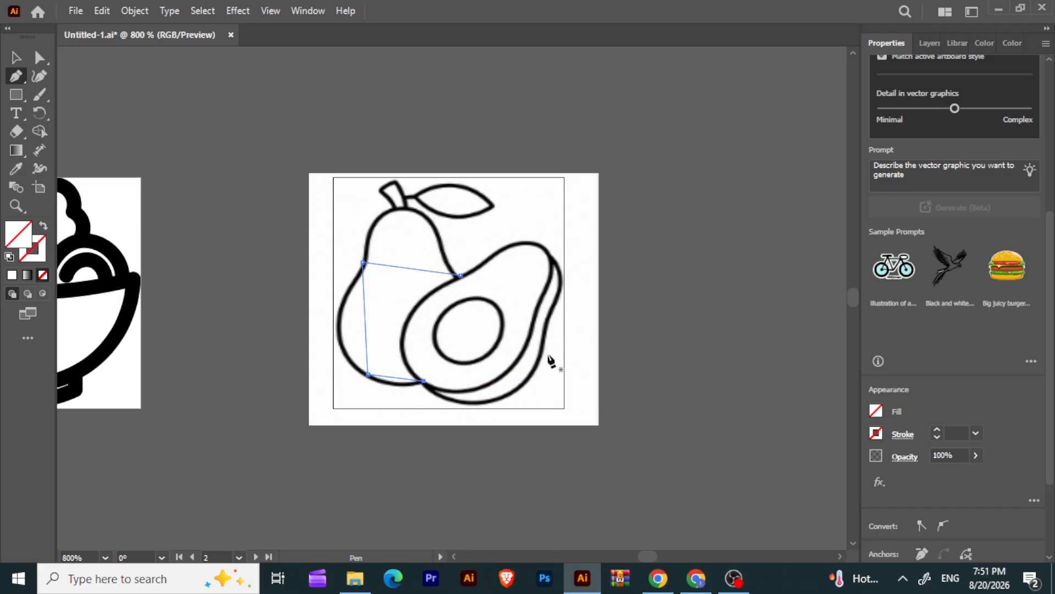
# - Bend the path's upper part with the Curvature tool to follow the whole avocado's rounded top and neck on both sides
pyautogui.click(39, 75)
pyautogui.moveTo(413, 269); pyautogui.dragTo(398, 208)
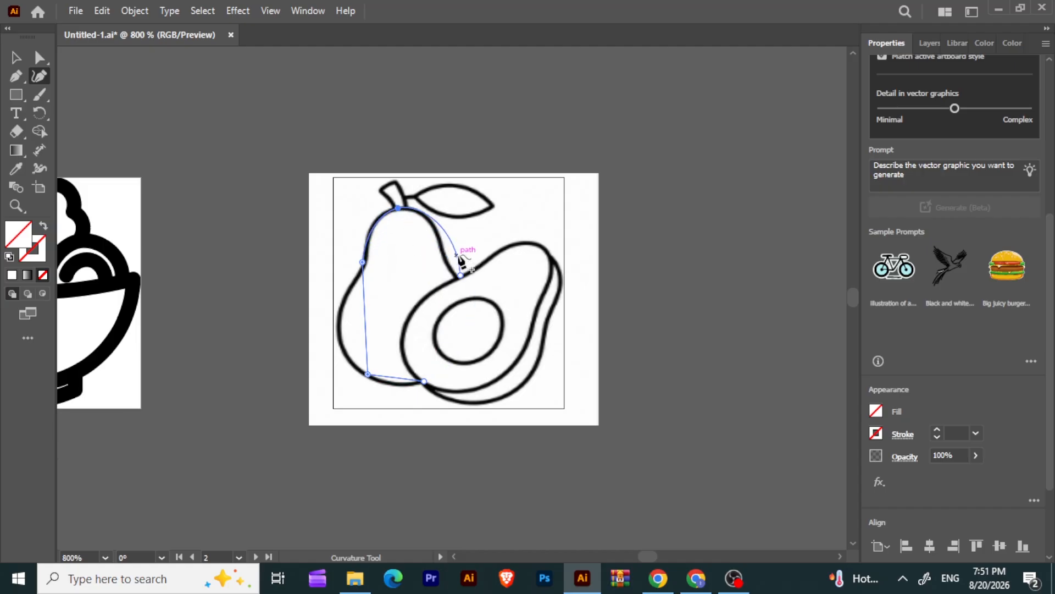
pyautogui.moveTo(459, 256); pyautogui.dragTo(431, 220)
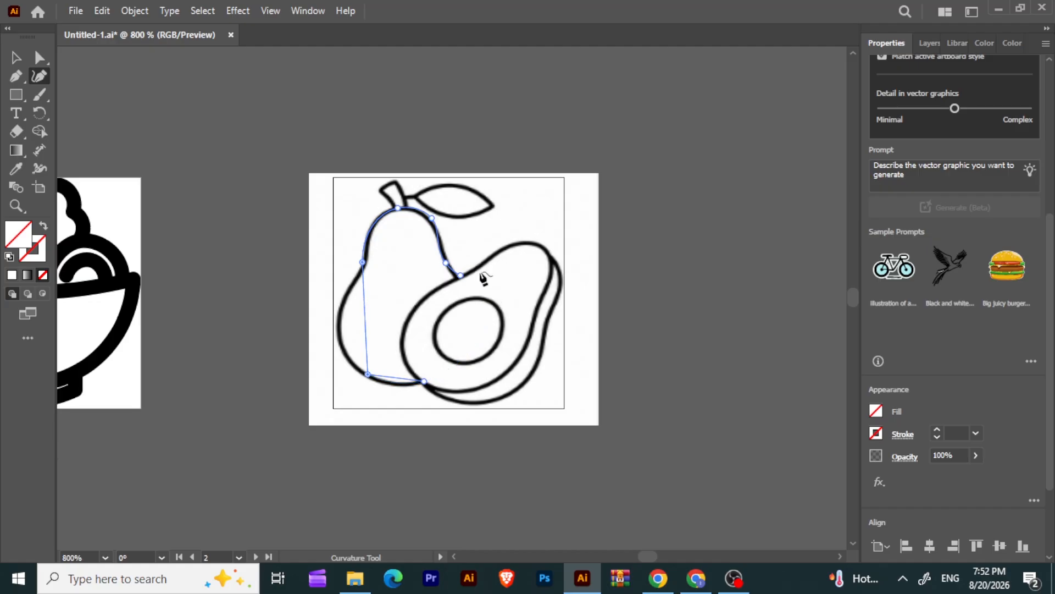
pyautogui.moveTo(458, 275); pyautogui.dragTo(450, 265)
pyautogui.moveTo(432, 218); pyautogui.dragTo(429, 223)
pyautogui.moveTo(364, 265); pyautogui.dragTo(369, 267)
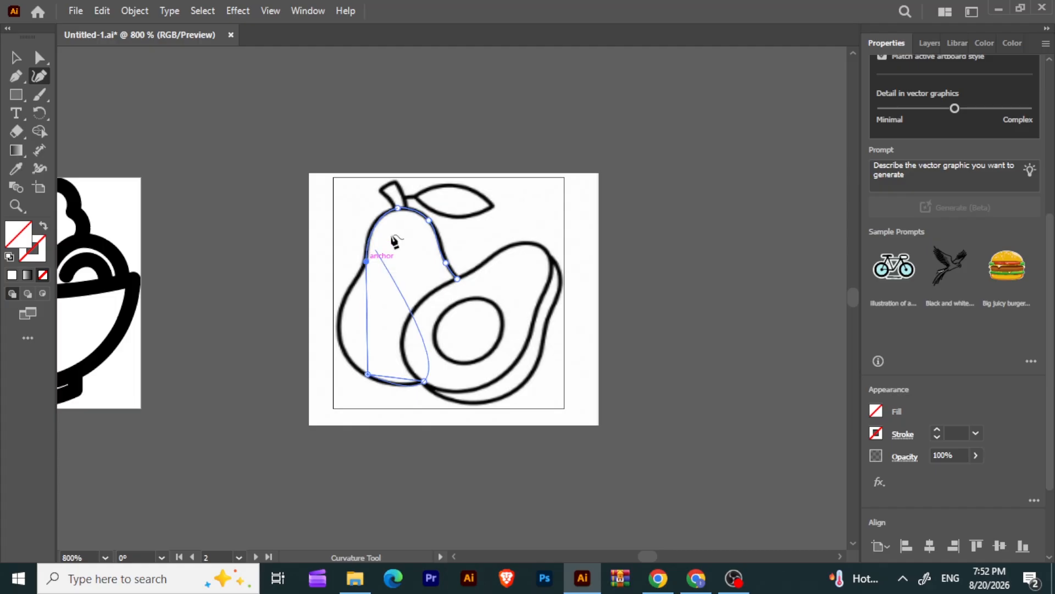
pyautogui.click(376, 223)
pyautogui.moveTo(374, 223); pyautogui.dragTo(378, 220)
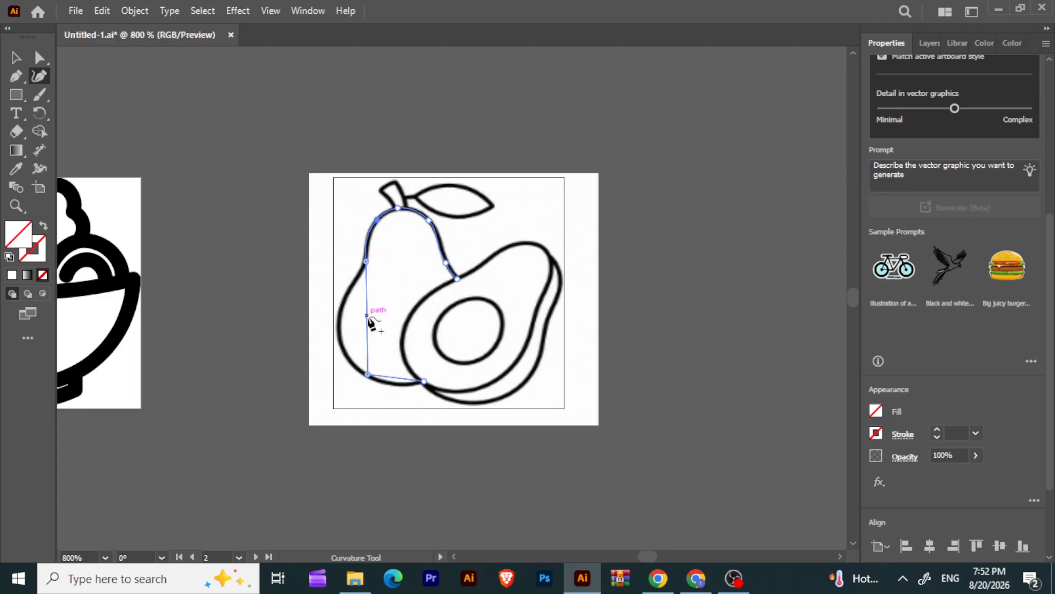
# - Curve the path along the whole avocado's outer belly and underside to match the reference, and end the outline
pyautogui.moveTo(368, 321); pyautogui.dragTo(345, 346)
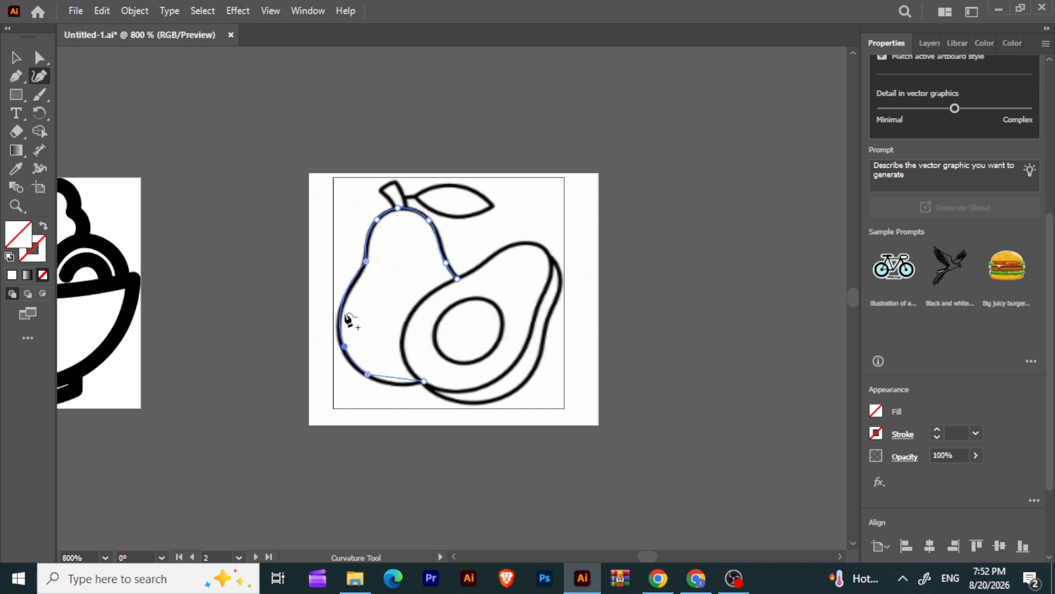
pyautogui.moveTo(345, 347); pyautogui.dragTo(343, 351)
pyautogui.click(351, 280)
pyautogui.moveTo(352, 282); pyautogui.dragTo(356, 283)
pyautogui.click(339, 310)
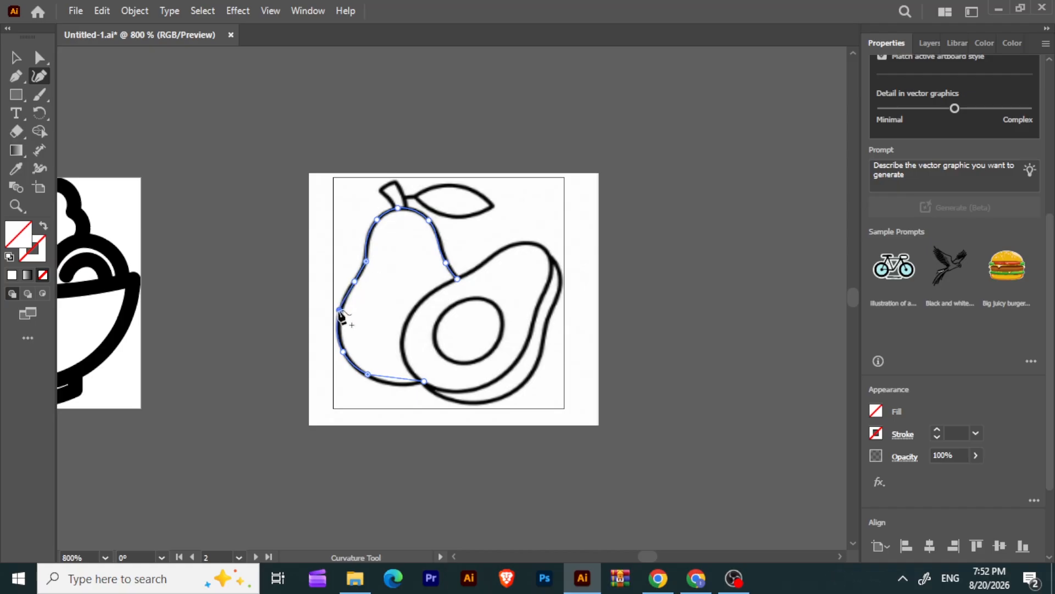
pyautogui.click(393, 383)
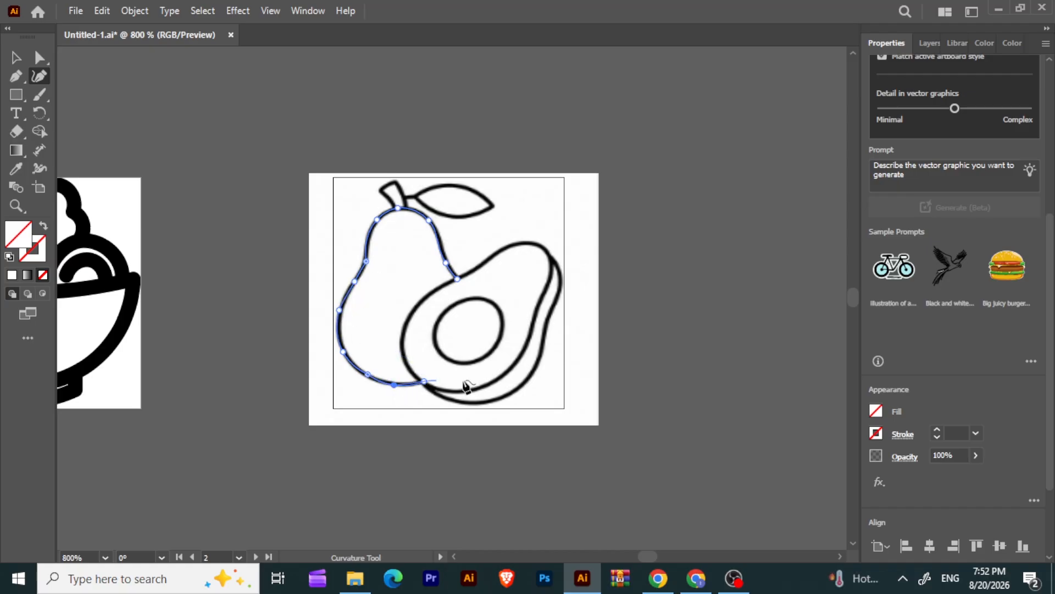
pyautogui.press('Escape')
# - Trace the avocado's stem as an open Pen path of straight segments, starting and ending on the fruit's top edge
pyautogui.click(16, 77)
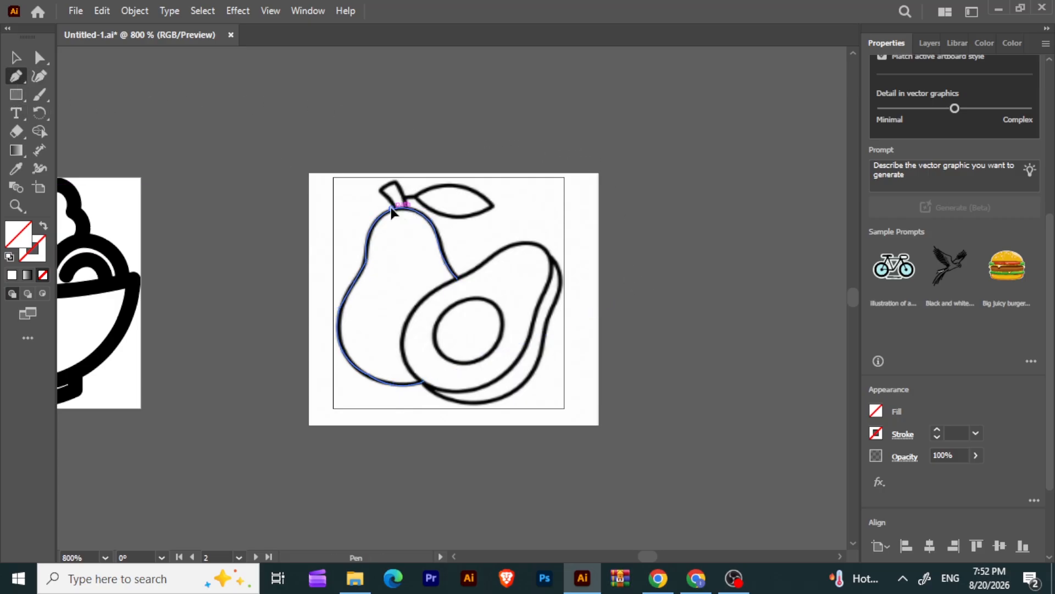
pyautogui.click(381, 192)
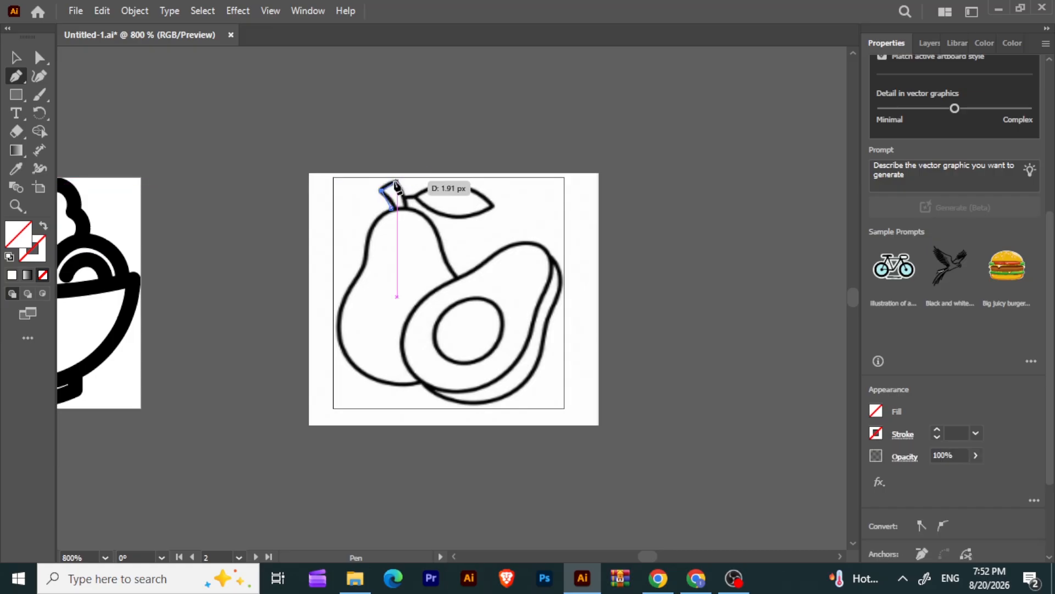
pyautogui.click(396, 182)
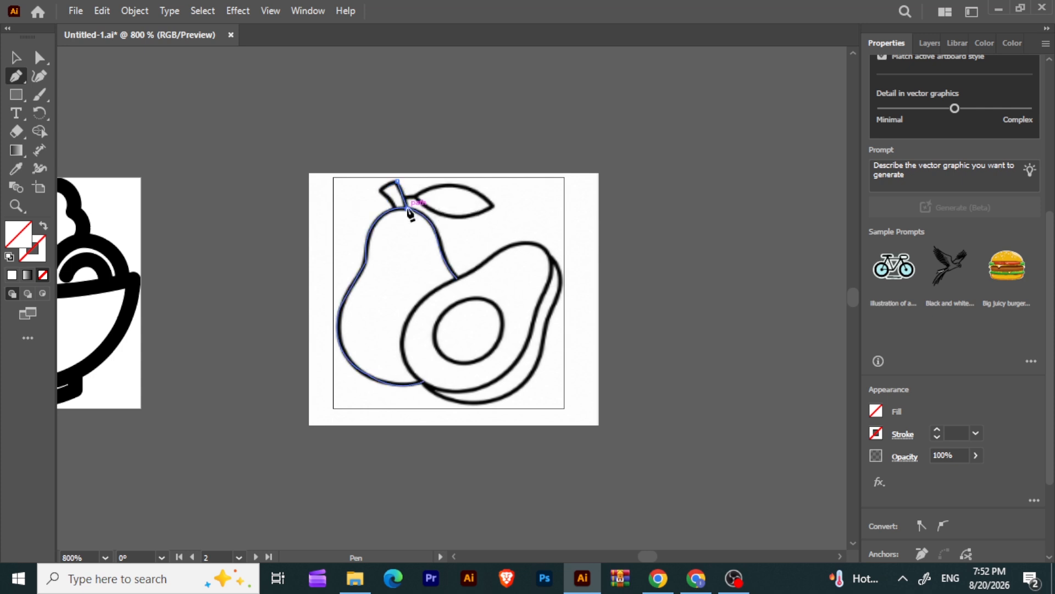
pyautogui.click(407, 207)
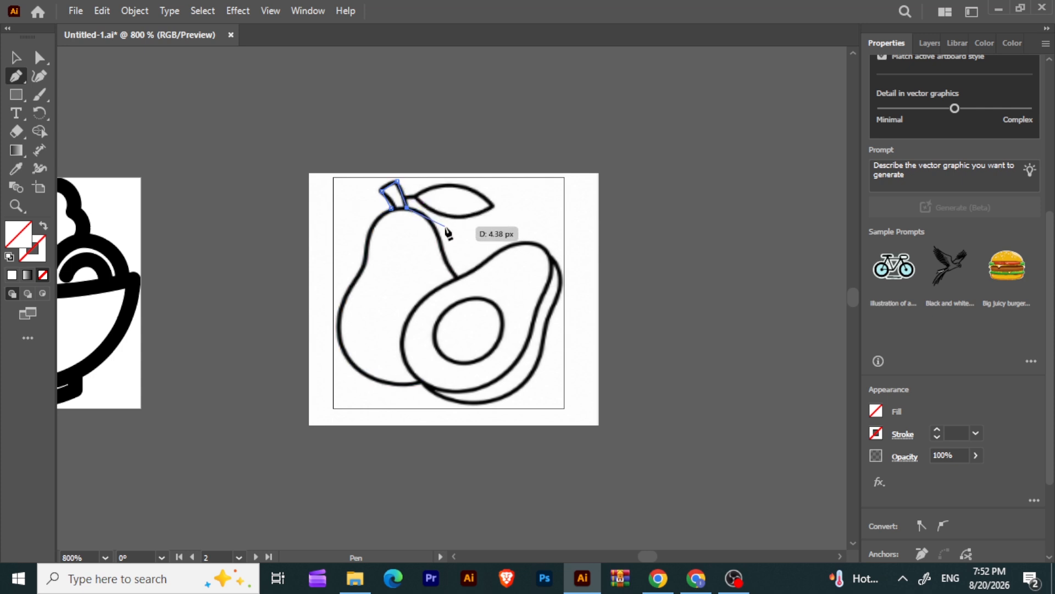
# - Curve the stem's sides with the Curvature tool and place its lower end on the avocado's outline
pyautogui.click(39, 76)
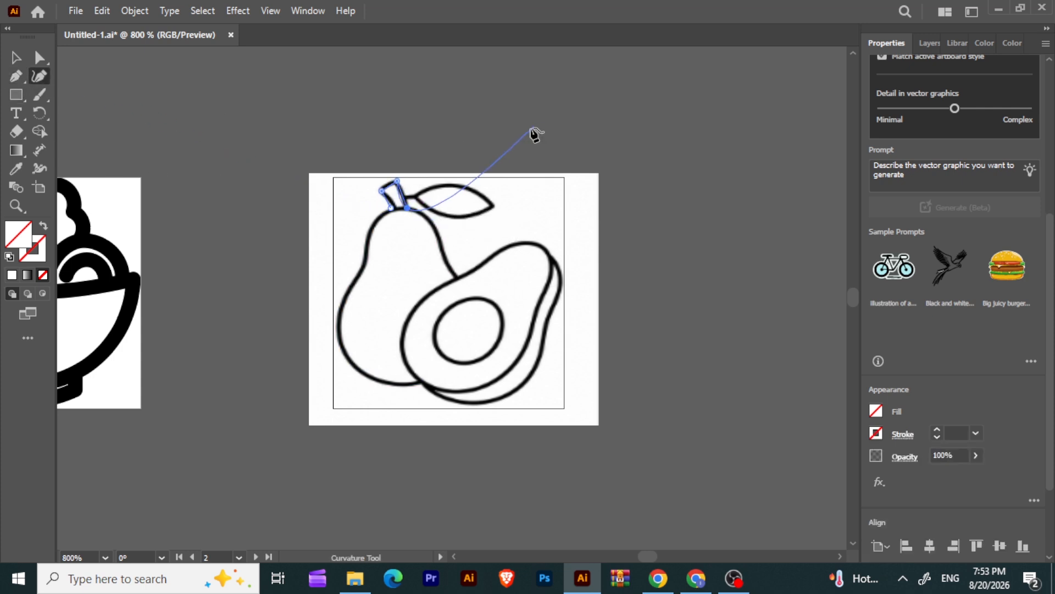
pyautogui.click(405, 194)
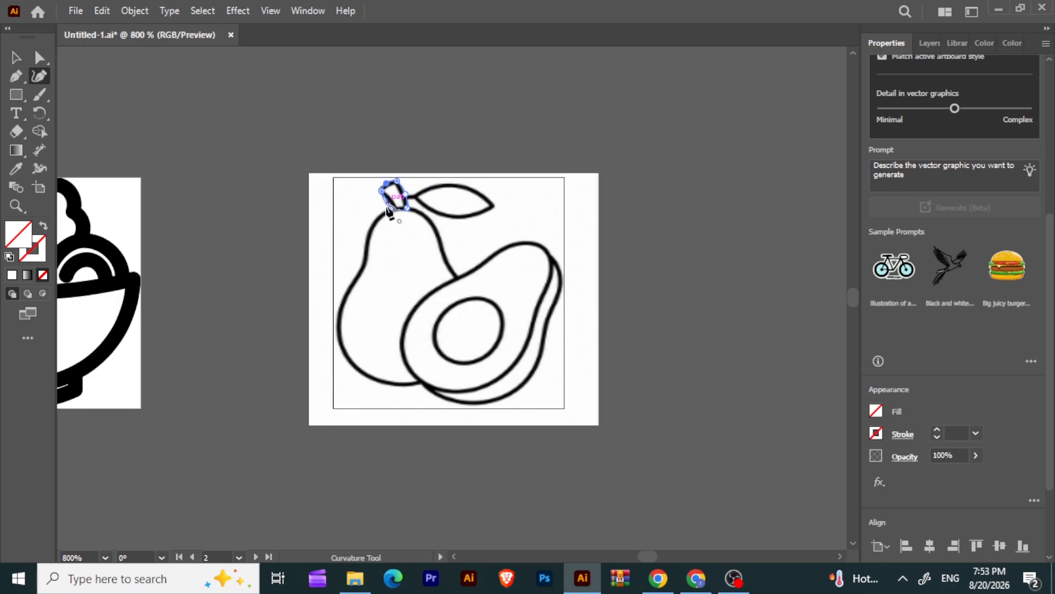
pyautogui.click(390, 198)
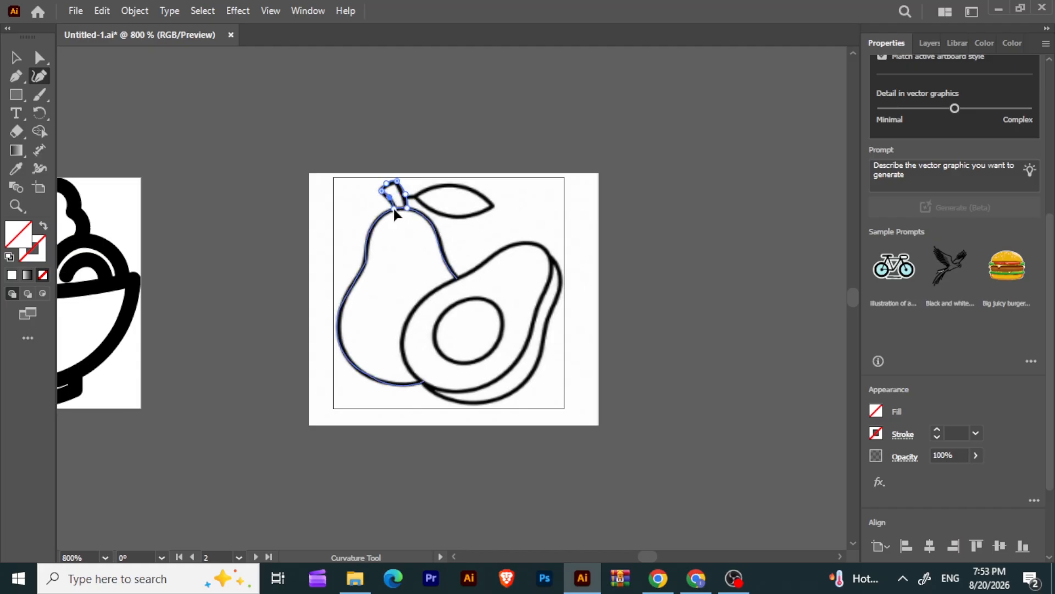
pyautogui.click(395, 210)
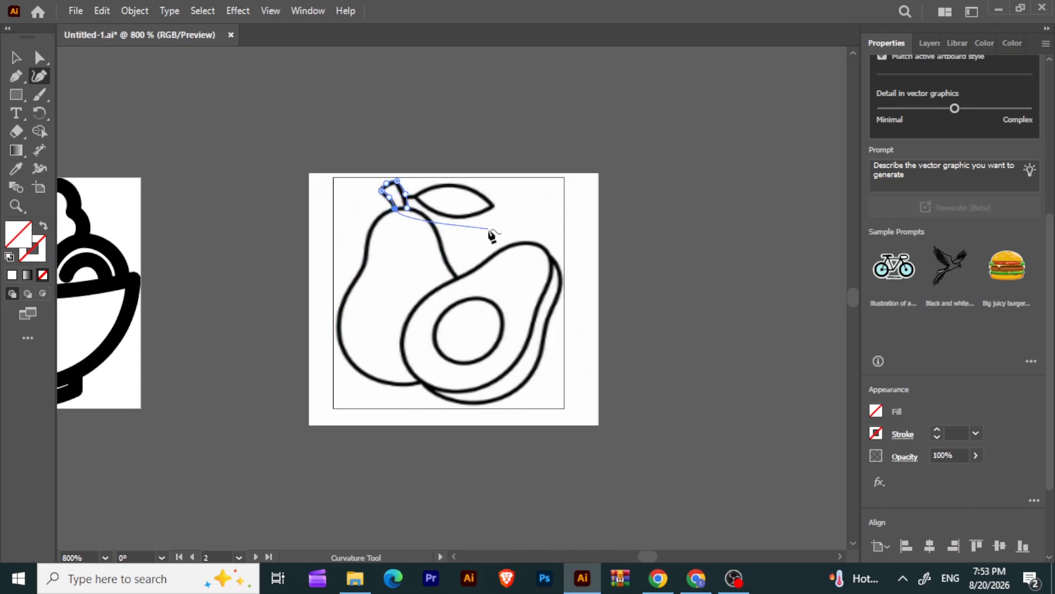
pyautogui.press('Escape')
pyautogui.click(15, 78)
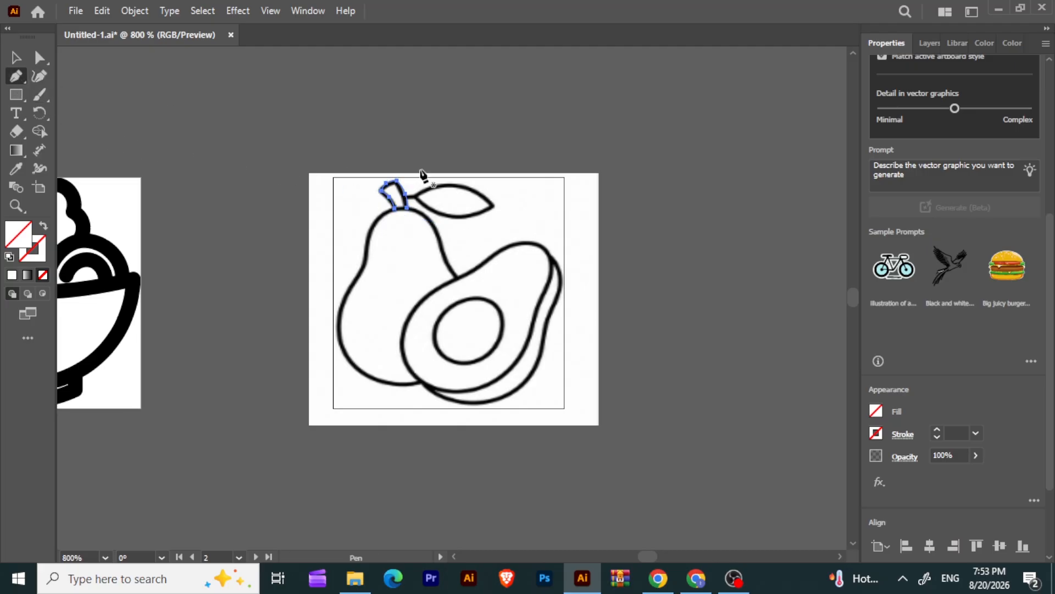
pyautogui.click(409, 203)
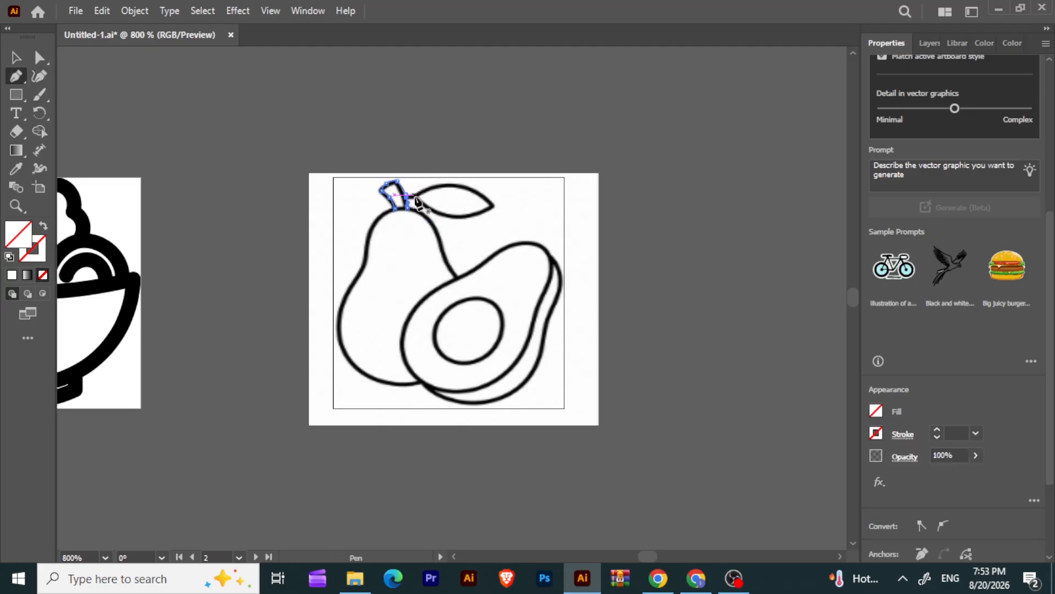
pyautogui.hotkey('ctrl', 'z')
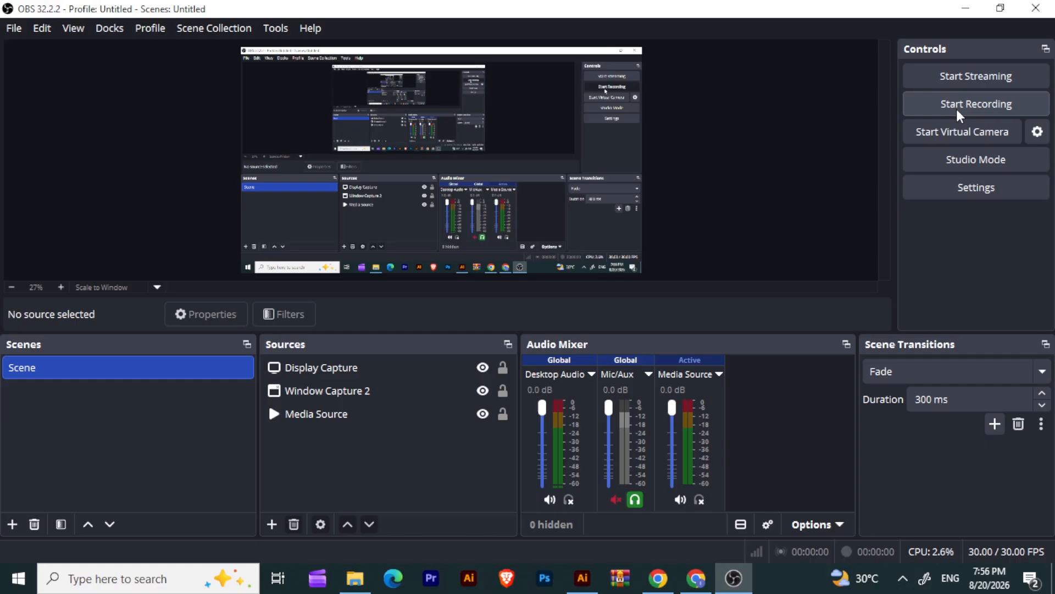
# - Return to Illustrator and draw a short straight Pen path from the stem's side to the leaf
pyautogui.click(584, 576)
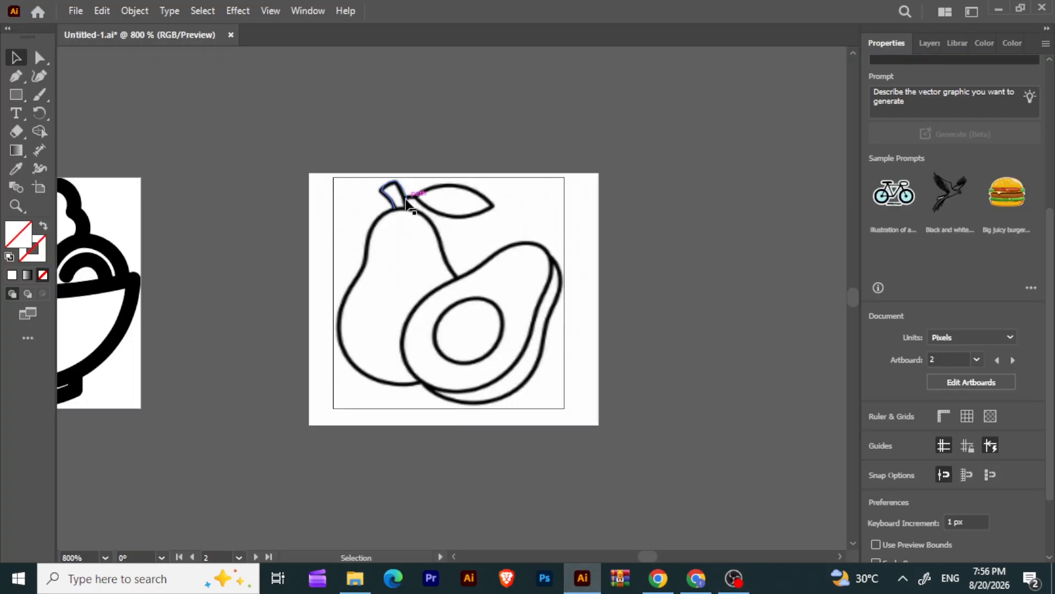
pyautogui.click(12, 78)
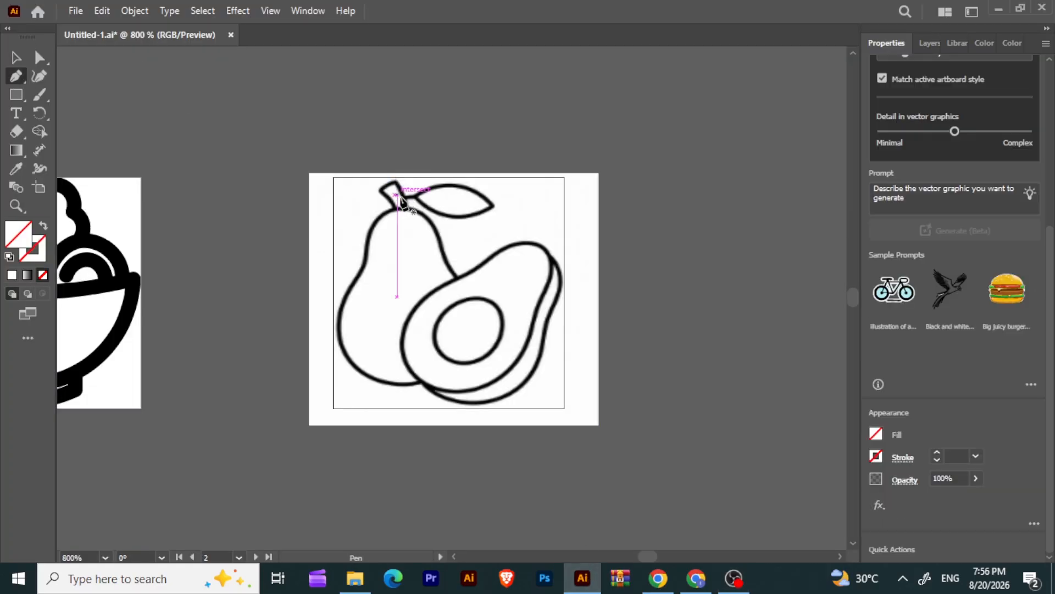
pyautogui.moveTo(412, 194); pyautogui.dragTo(435, 197)
pyautogui.click(435, 199)
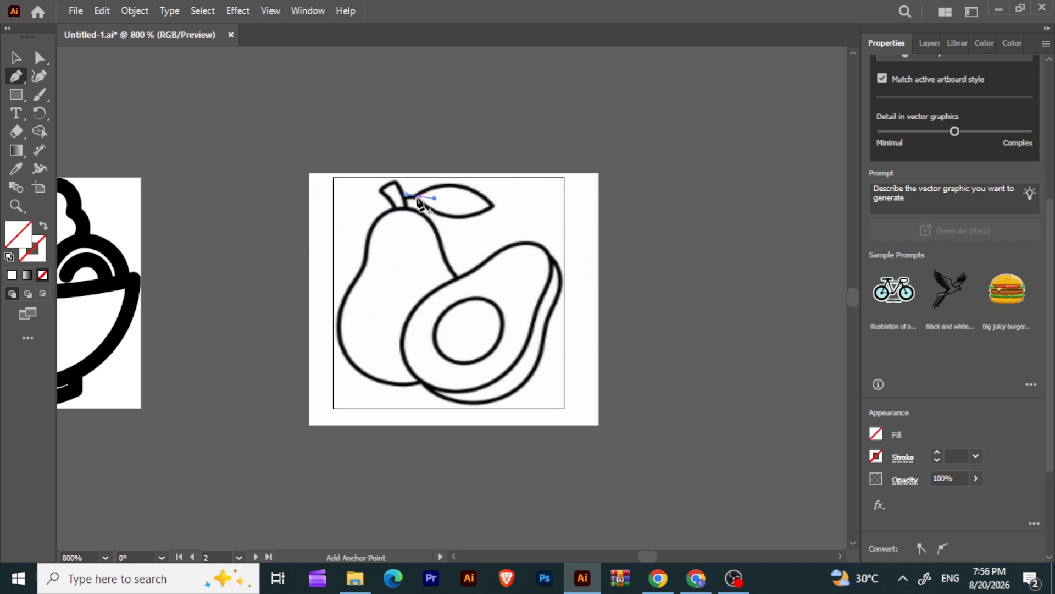
# - Draw a rough closed three-point Pen path for the leaf, from its base to its tip and back
pyautogui.moveTo(417, 194); pyautogui.dragTo(496, 209)
pyautogui.click(492, 204)
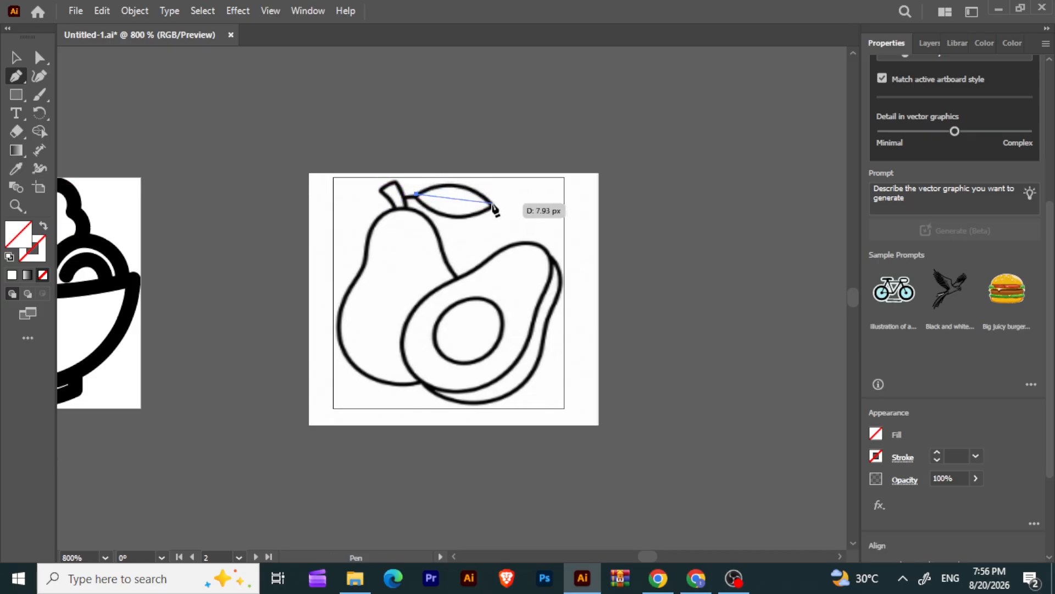
pyautogui.click(448, 208)
pyautogui.click(416, 194)
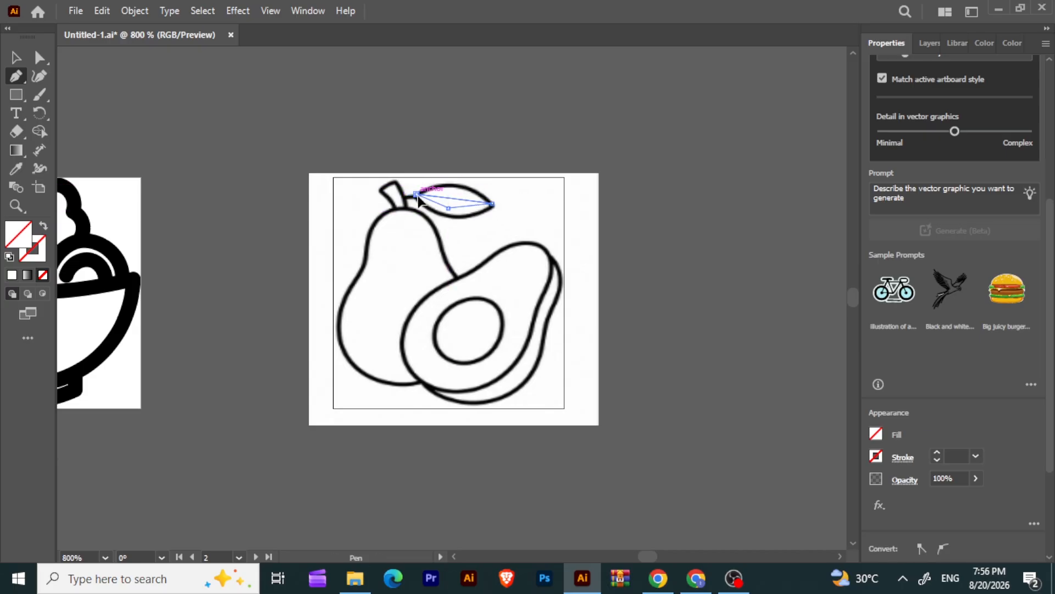
# - Curve the leaf's upper and lower edges with the Curvature tool to match the reference, and deselect the leaf path
pyautogui.click(39, 76)
pyautogui.moveTo(450, 198); pyautogui.dragTo(463, 216)
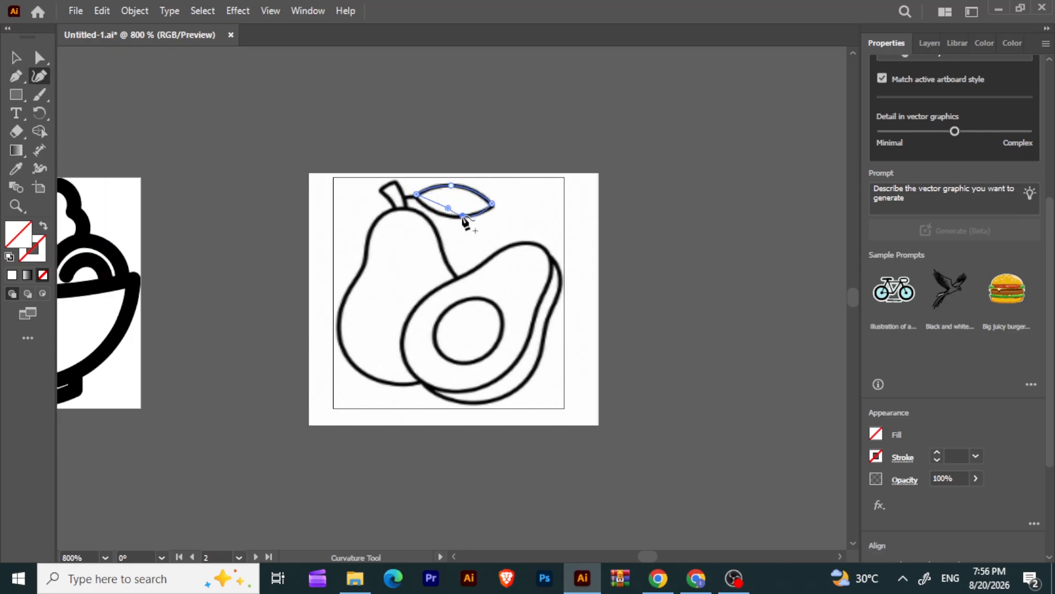
pyautogui.click(417, 194)
pyautogui.press('v')
pyautogui.click(275, 158)
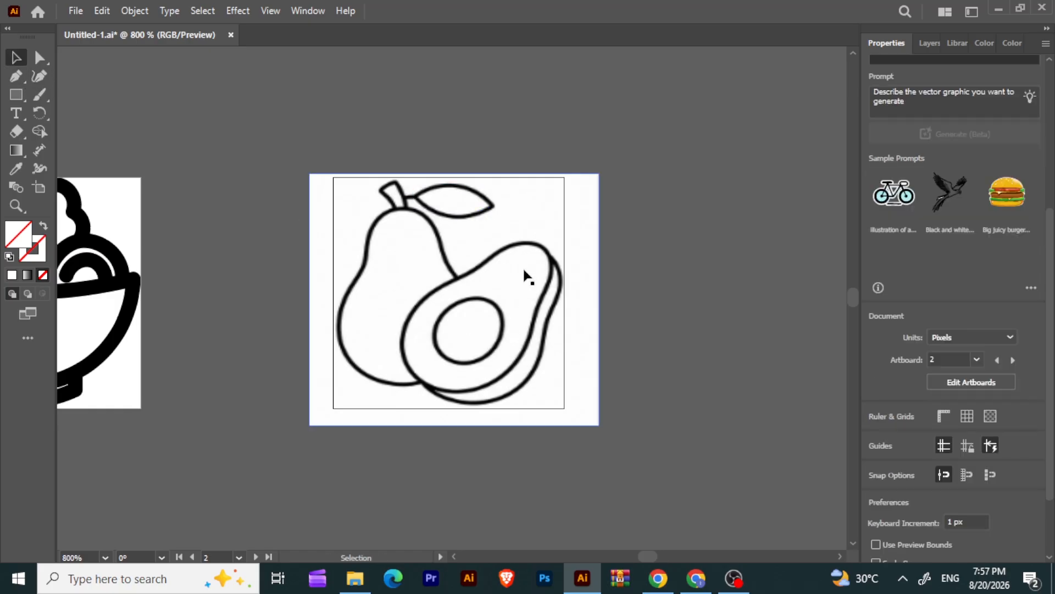
pyautogui.click(548, 254)
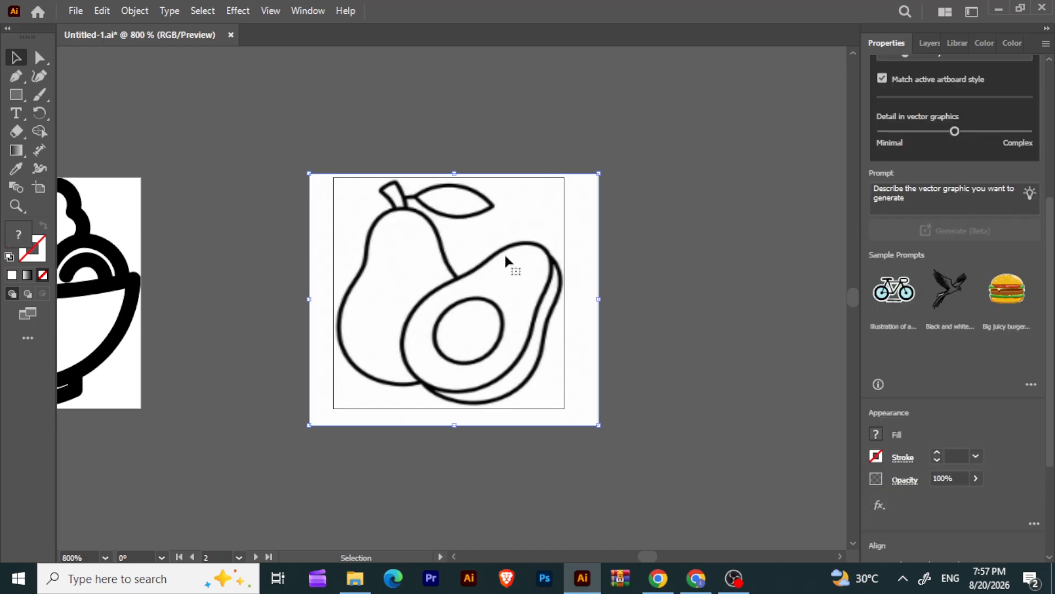
# - Draw a rough closed four-point Pen path around the cut face of the halved avocado
pyautogui.click(16, 76)
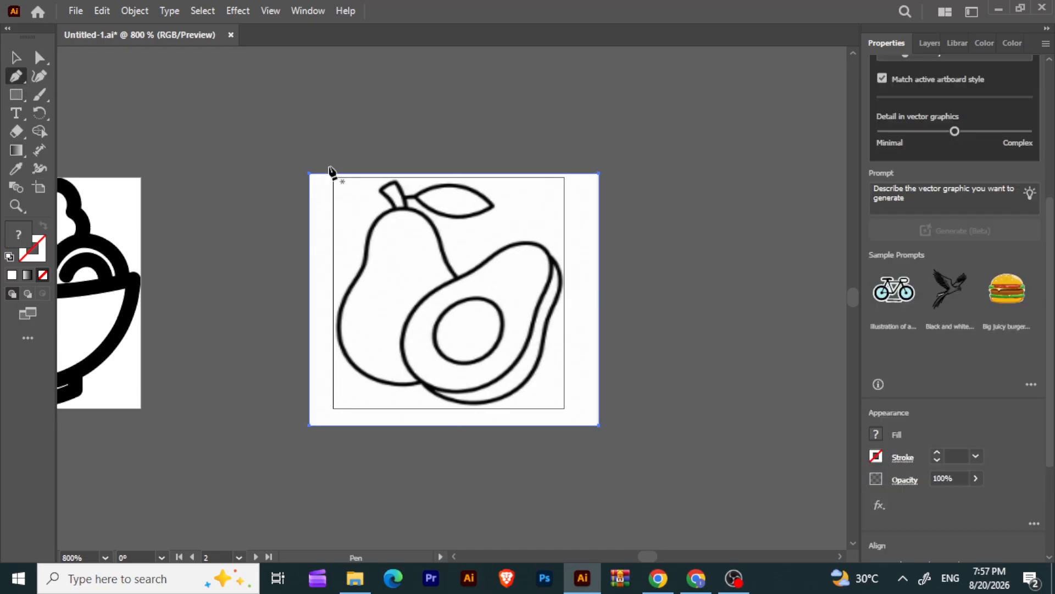
pyautogui.click(544, 247)
pyautogui.click(471, 269)
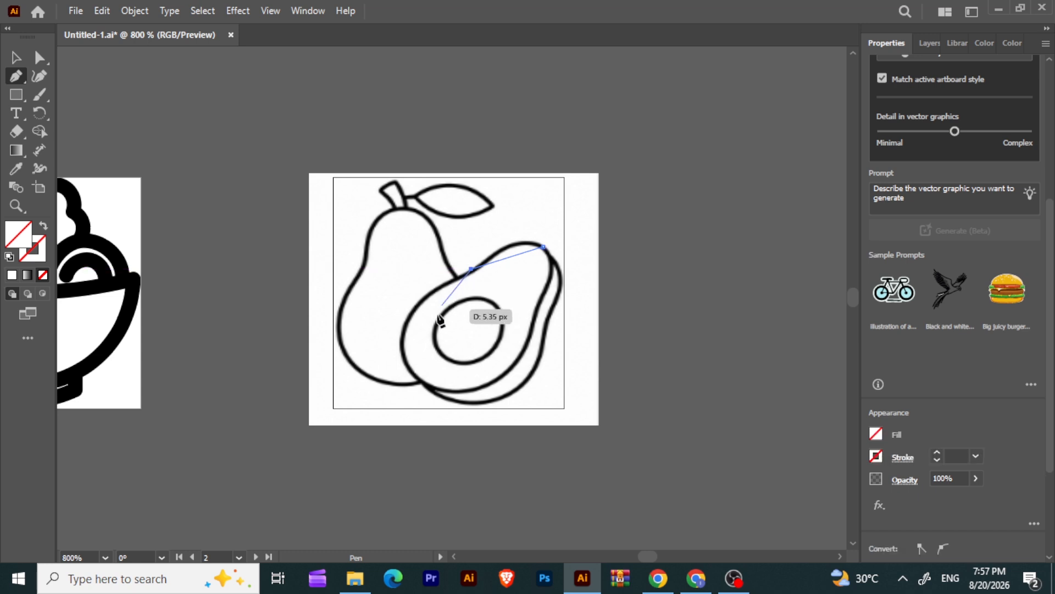
pyautogui.click(436, 391)
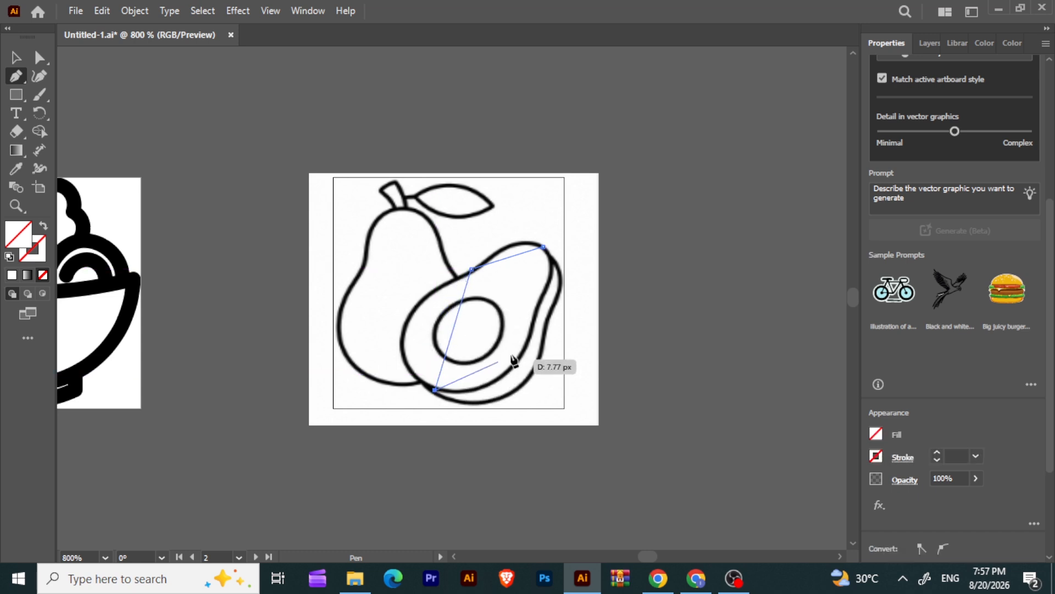
pyautogui.click(532, 318)
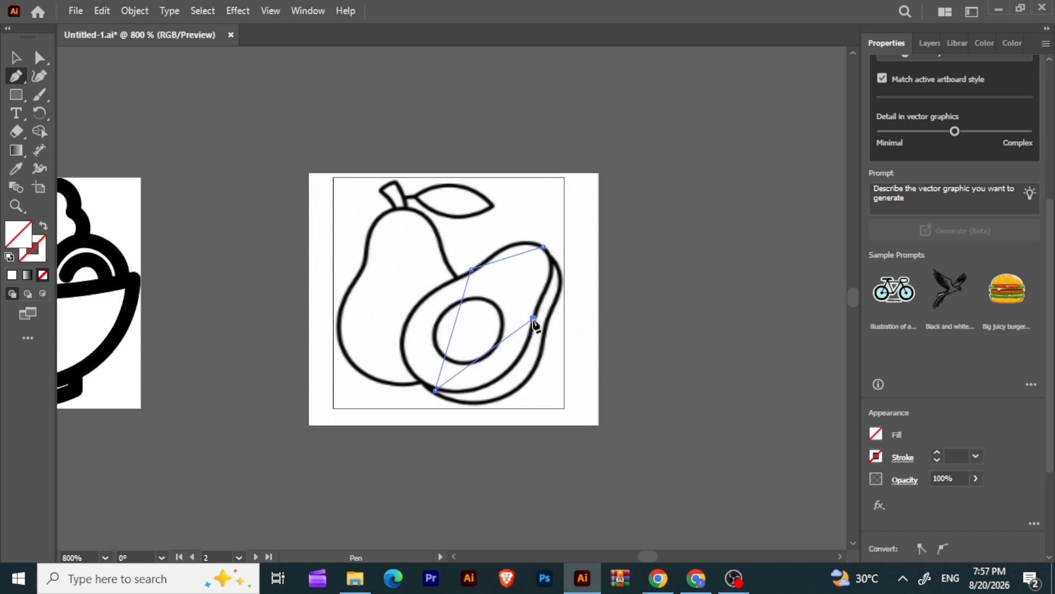
pyautogui.click(543, 247)
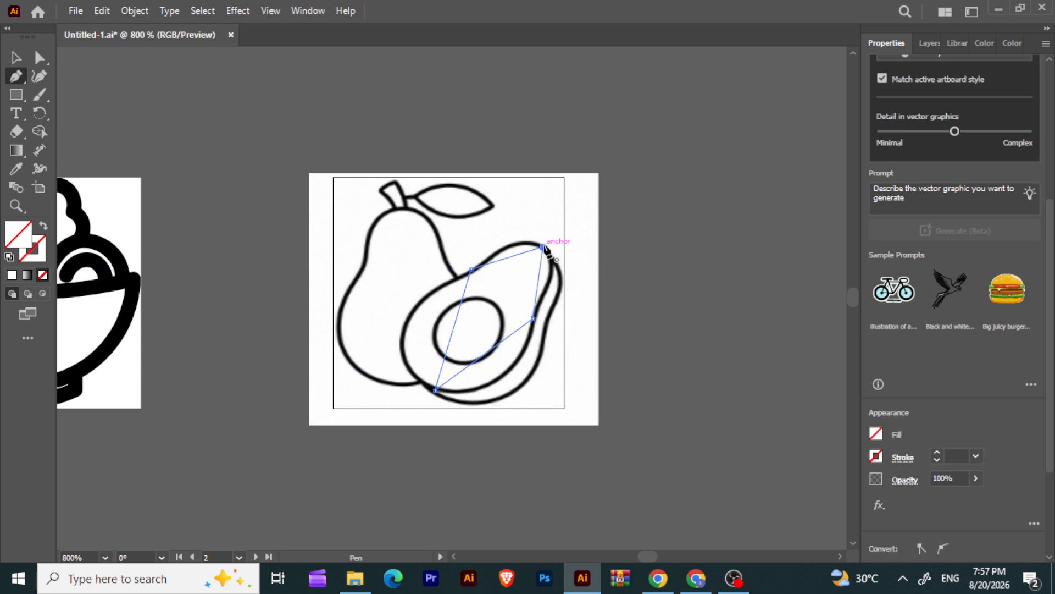
# - Curve the halved avocado's outline with the Curvature tool until it follows the reference all the way around
pyautogui.click(39, 76)
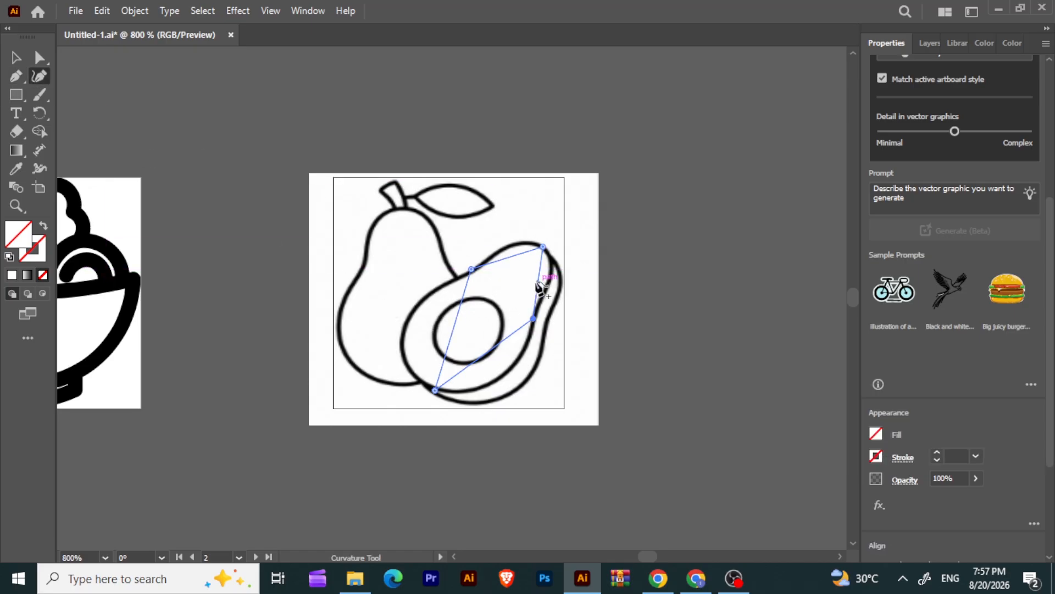
pyautogui.moveTo(541, 277); pyautogui.dragTo(485, 262)
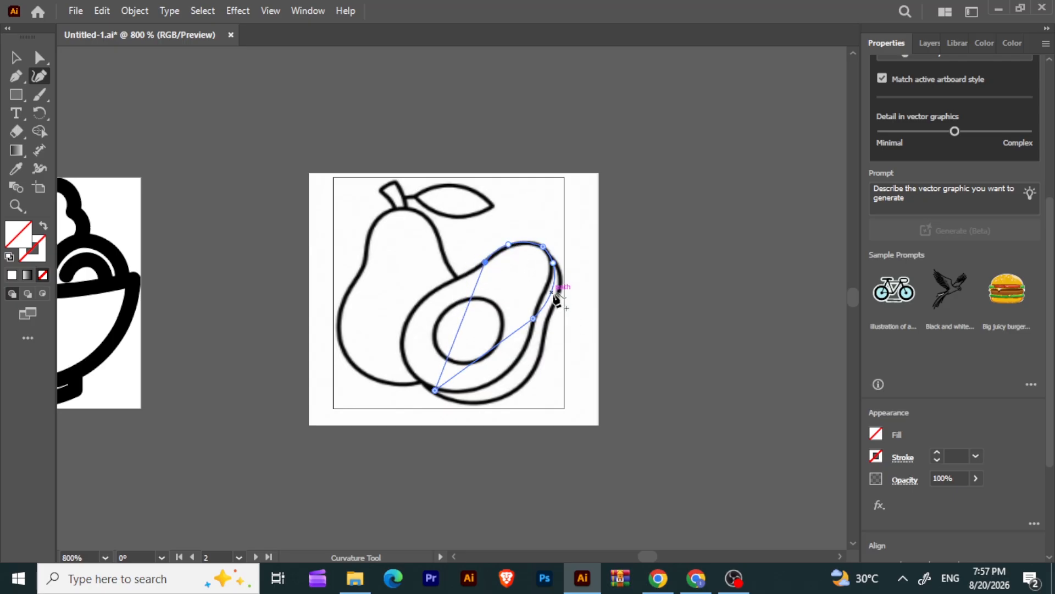
pyautogui.moveTo(549, 301); pyautogui.dragTo(542, 295)
pyautogui.click(505, 372)
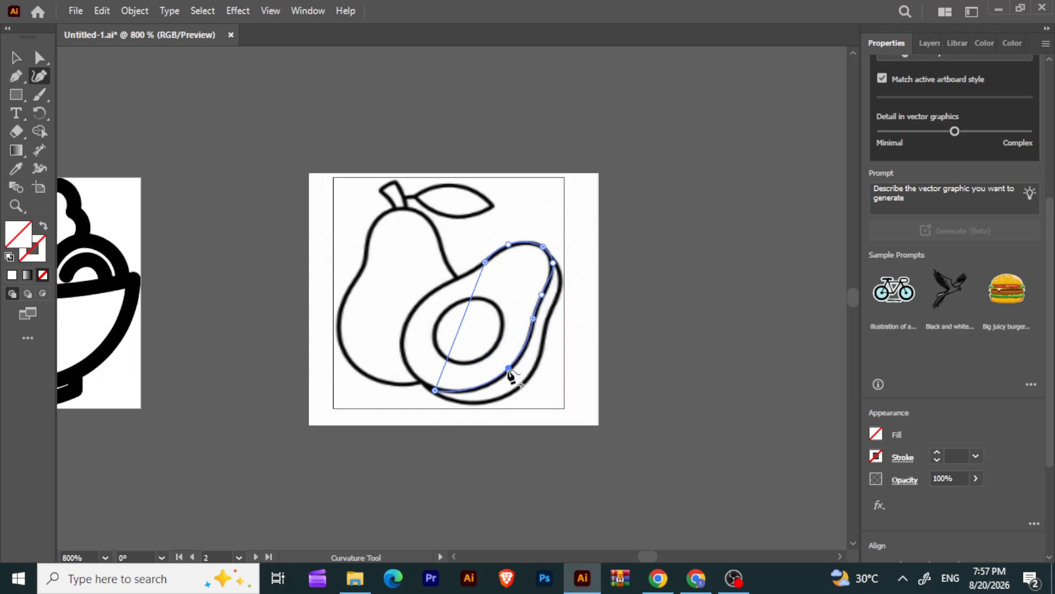
pyautogui.click(434, 390)
pyautogui.moveTo(449, 351); pyautogui.dragTo(402, 337)
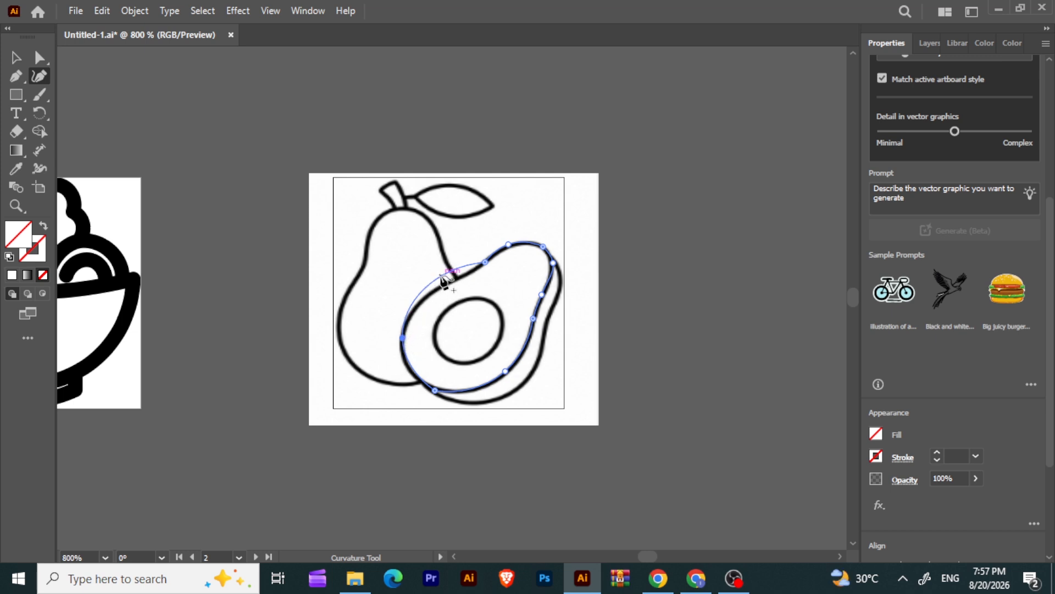
pyautogui.moveTo(442, 275); pyautogui.dragTo(465, 276)
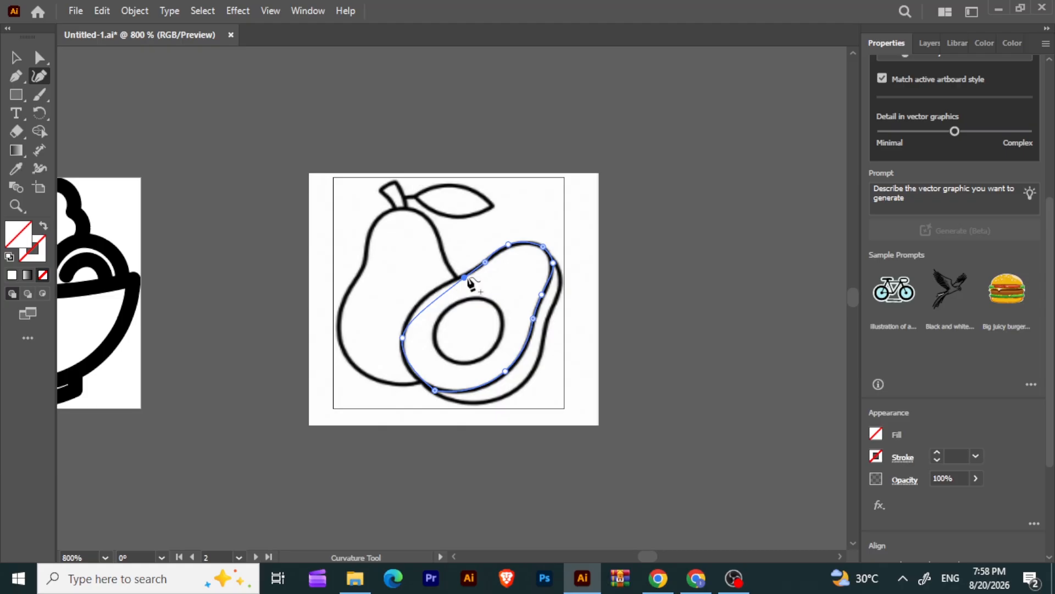
pyautogui.moveTo(432, 302); pyautogui.dragTo(423, 297)
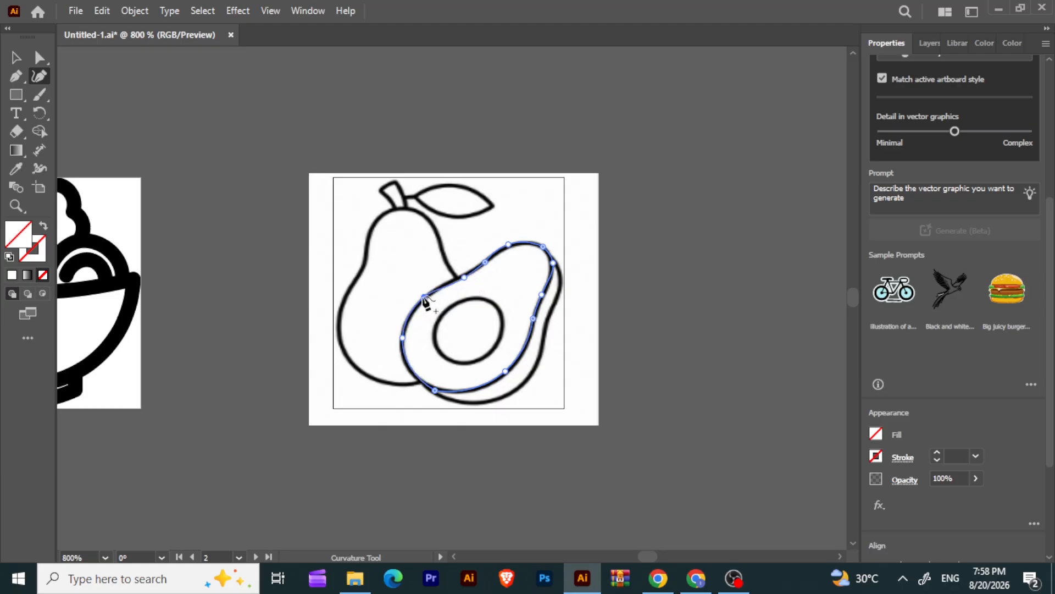
pyautogui.click(457, 278)
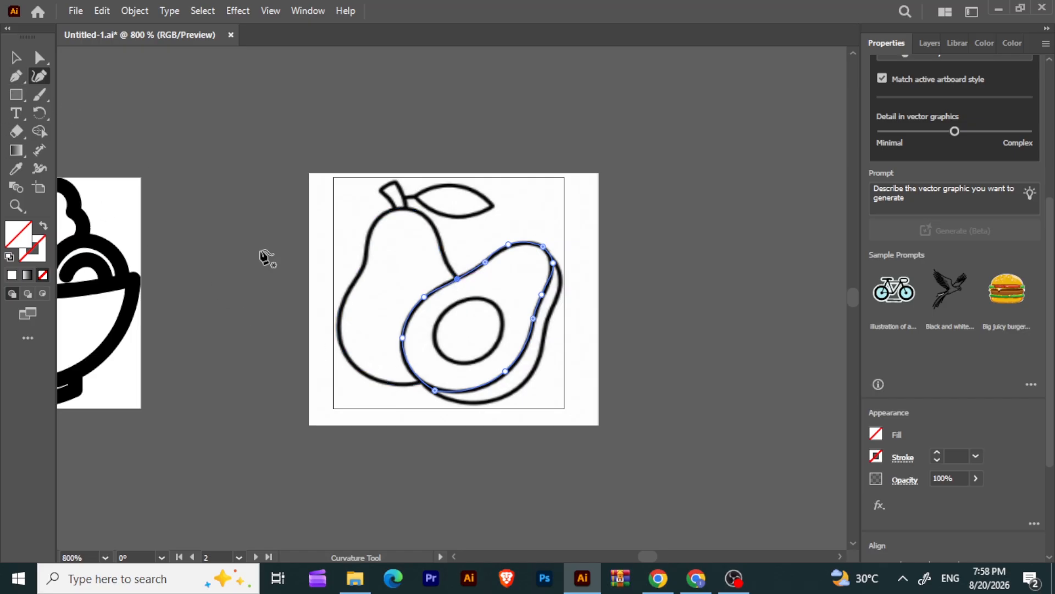
# - Draw a rough closed three-point Pen path for the avocado pit
pyautogui.click(15, 76)
pyautogui.click(496, 300)
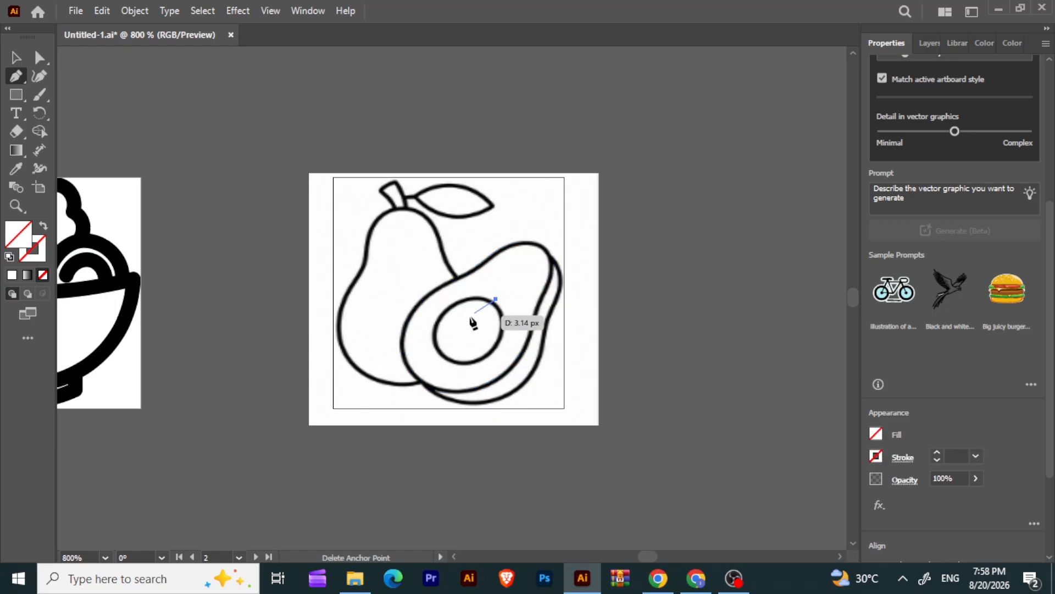
pyautogui.click(435, 338)
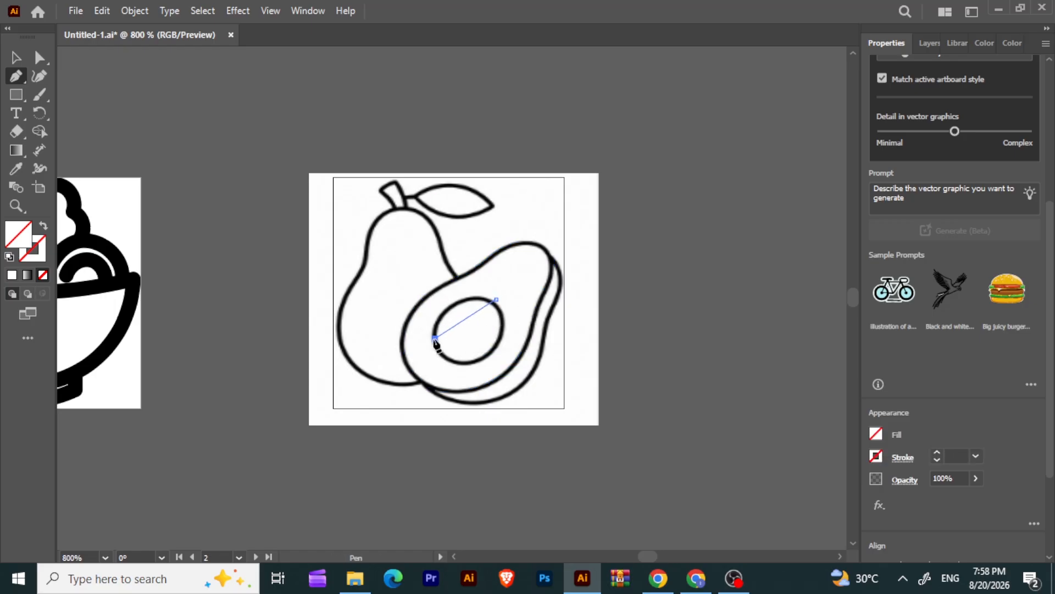
pyautogui.click(496, 339)
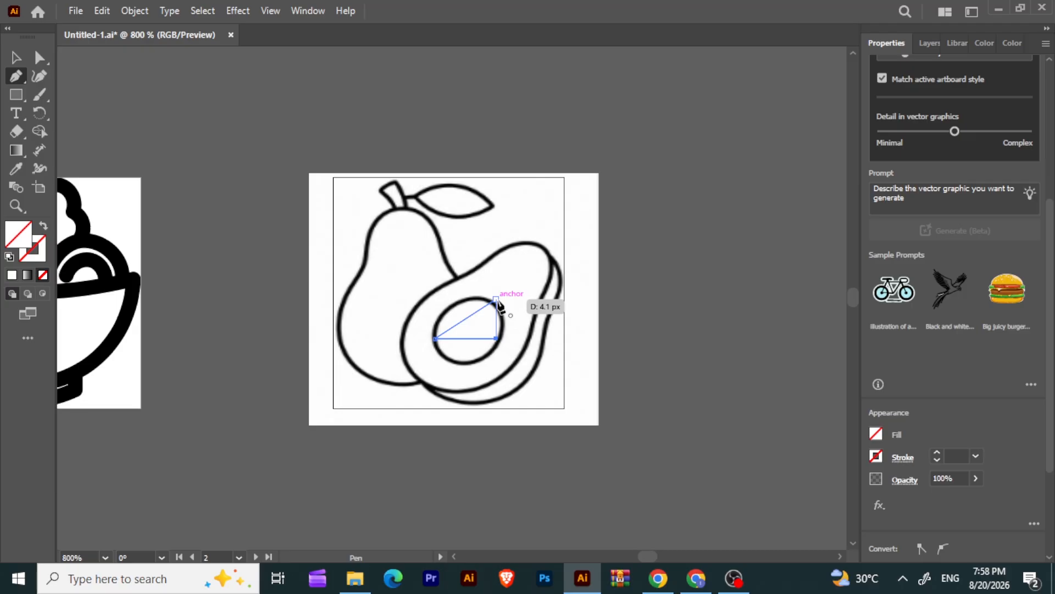
pyautogui.click(496, 300)
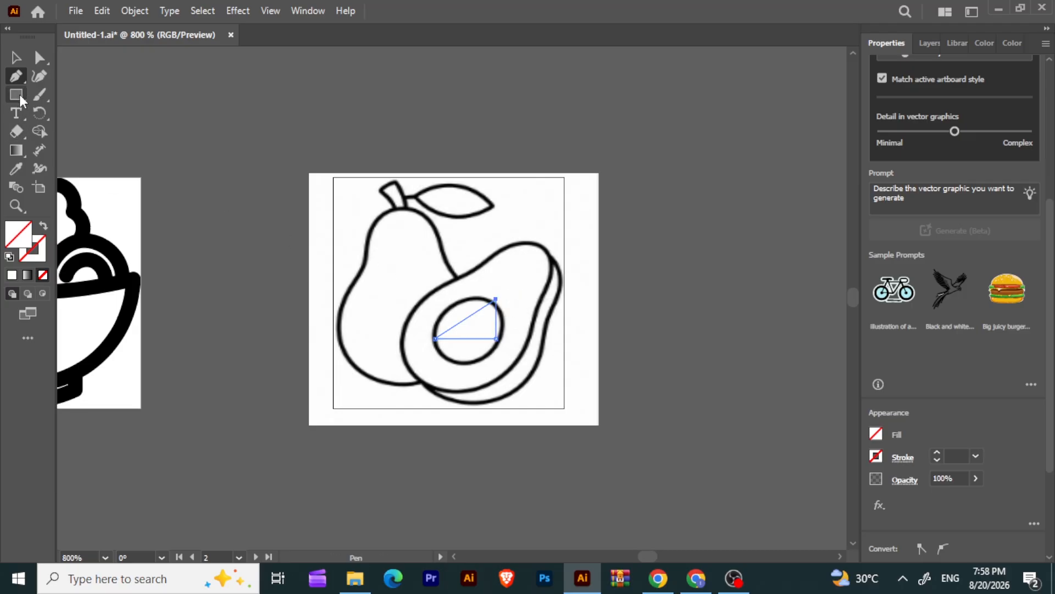
# - Round the pit path with the Curvature tool to match the reference circle
pyautogui.click(40, 77)
pyautogui.moveTo(465, 339); pyautogui.dragTo(456, 361)
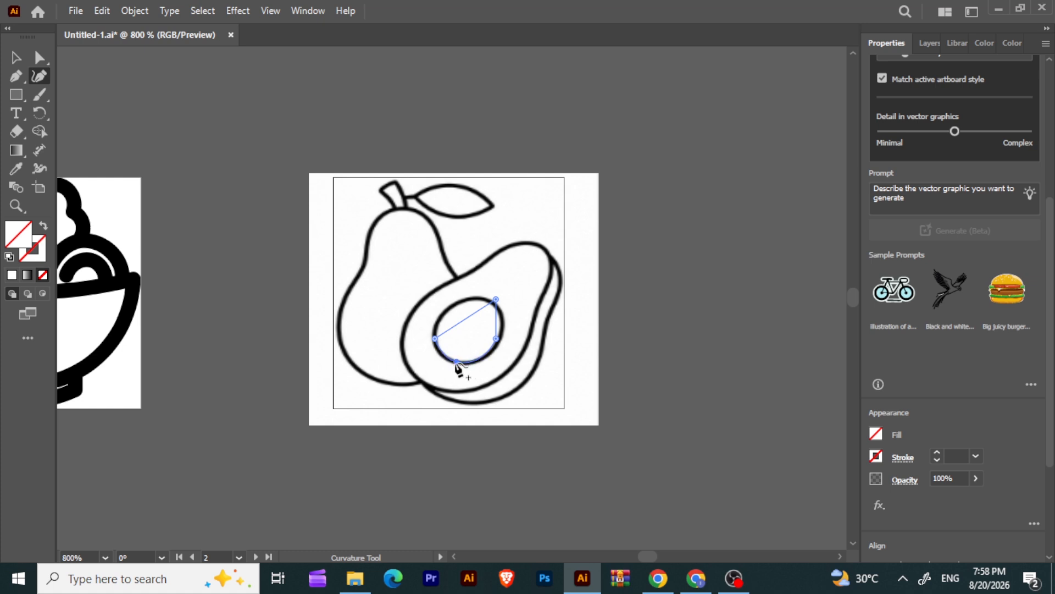
pyautogui.moveTo(462, 322); pyautogui.dragTo(499, 343)
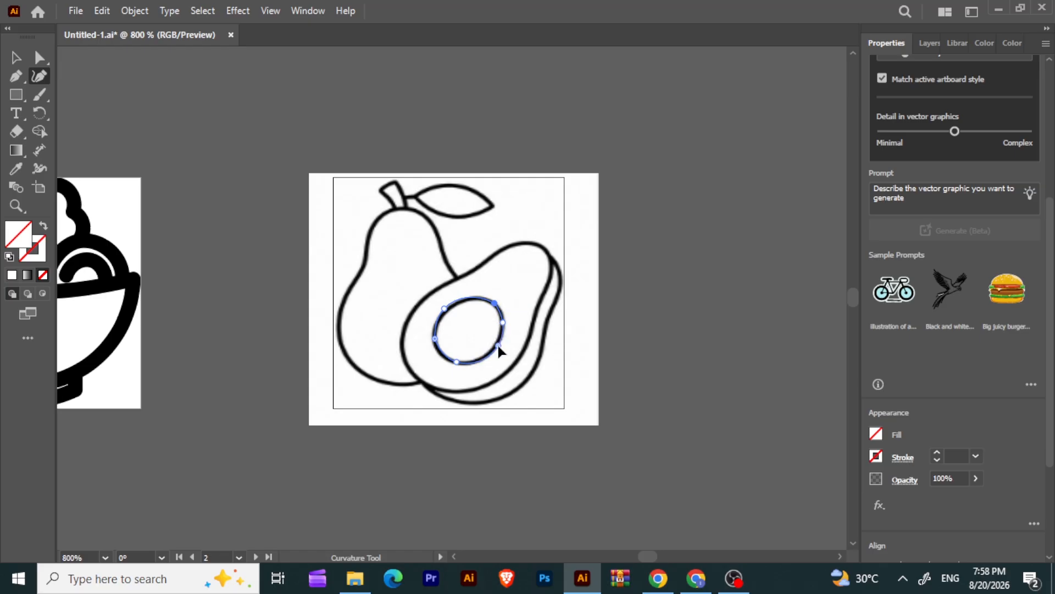
pyautogui.moveTo(434, 338); pyautogui.dragTo(457, 361)
# - Draw an open four-point Pen path along the halved avocado's outer skin, from its upper tip to its lower end
pyautogui.press('p')
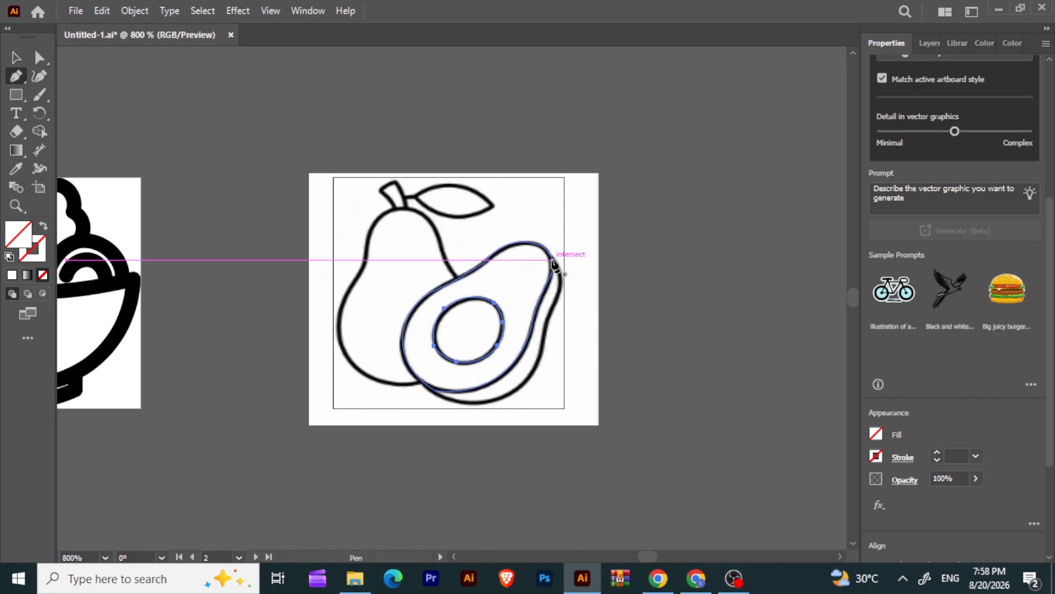
pyautogui.click(551, 259)
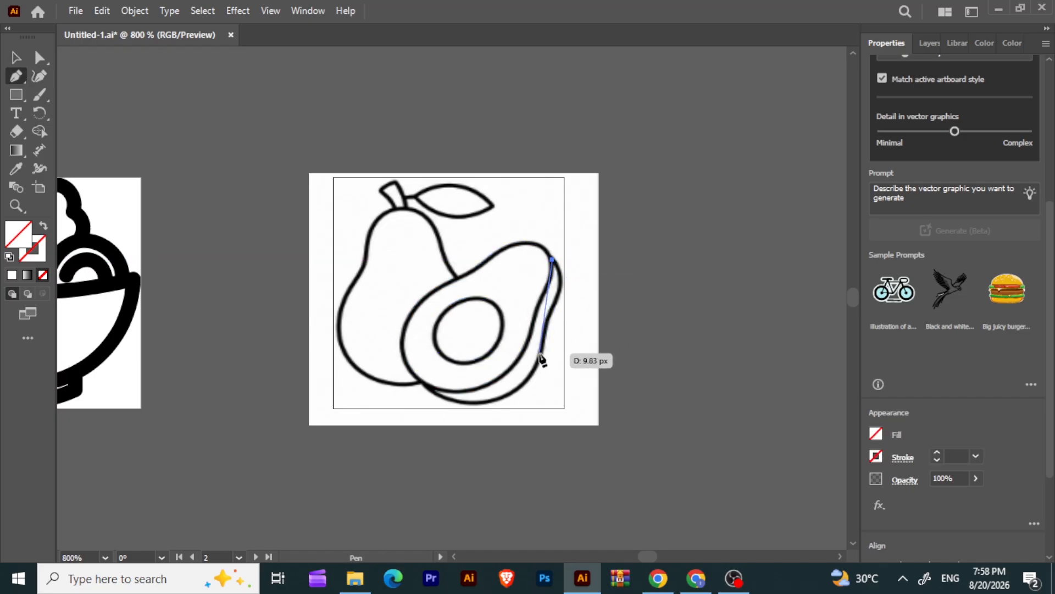
pyautogui.click(547, 320)
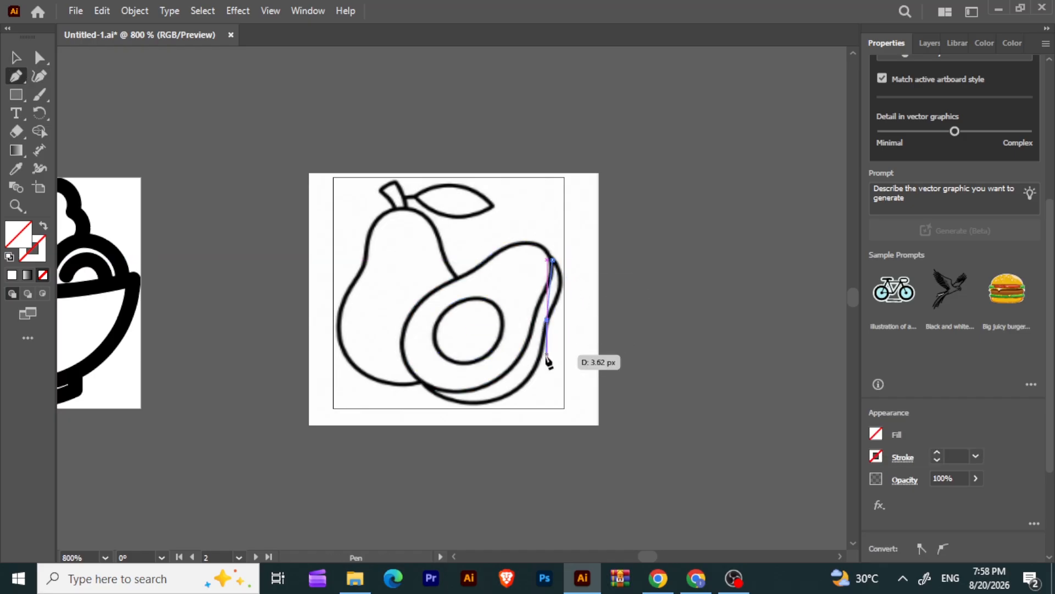
pyautogui.click(510, 395)
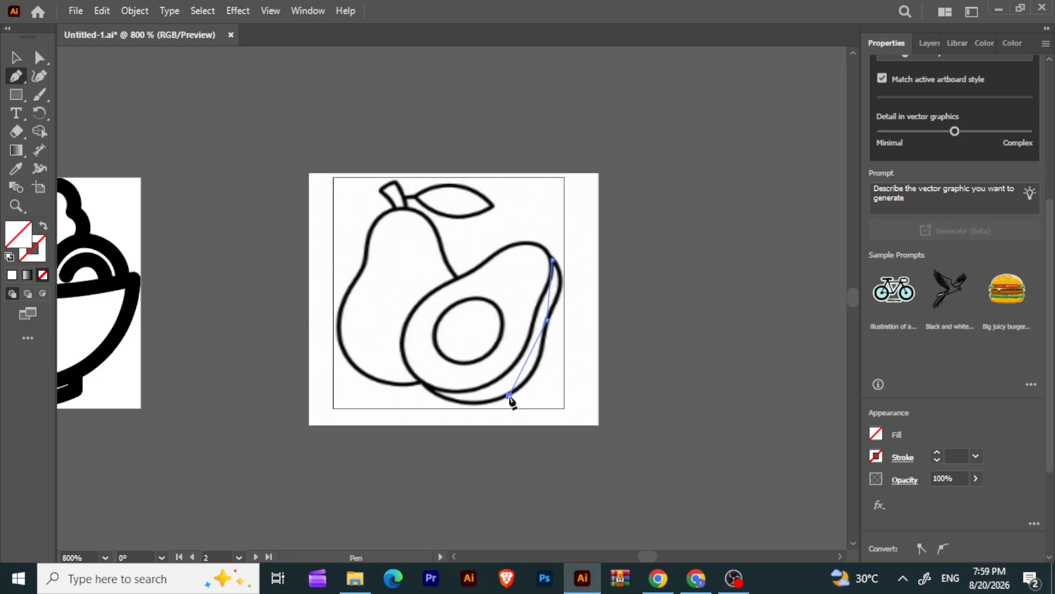
pyautogui.click(427, 385)
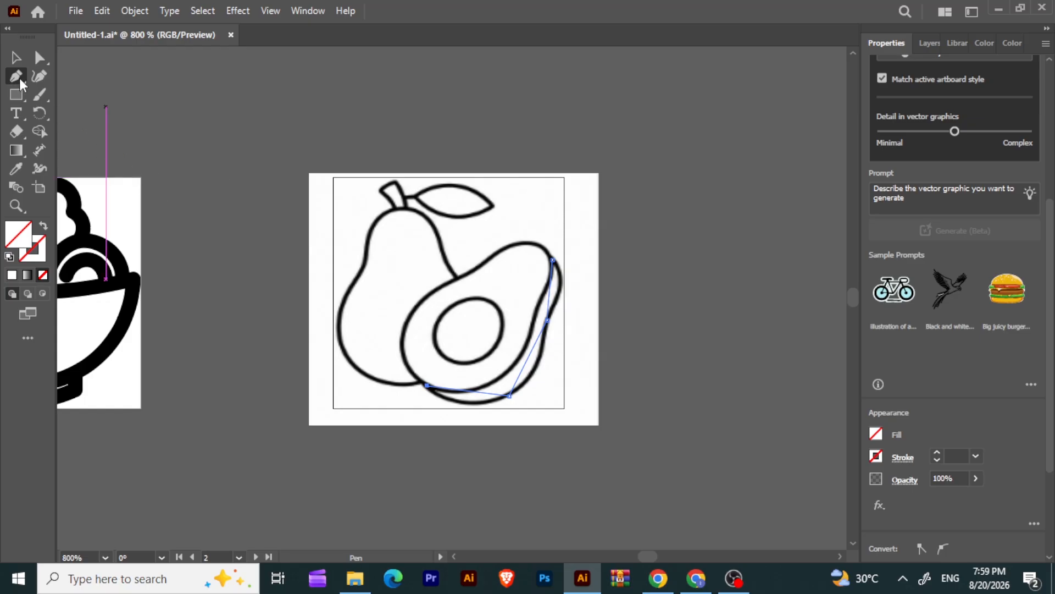
# - Curve the upper part of the outer skin path with the Curvature tool and adjust its anchors along the side
pyautogui.click(39, 77)
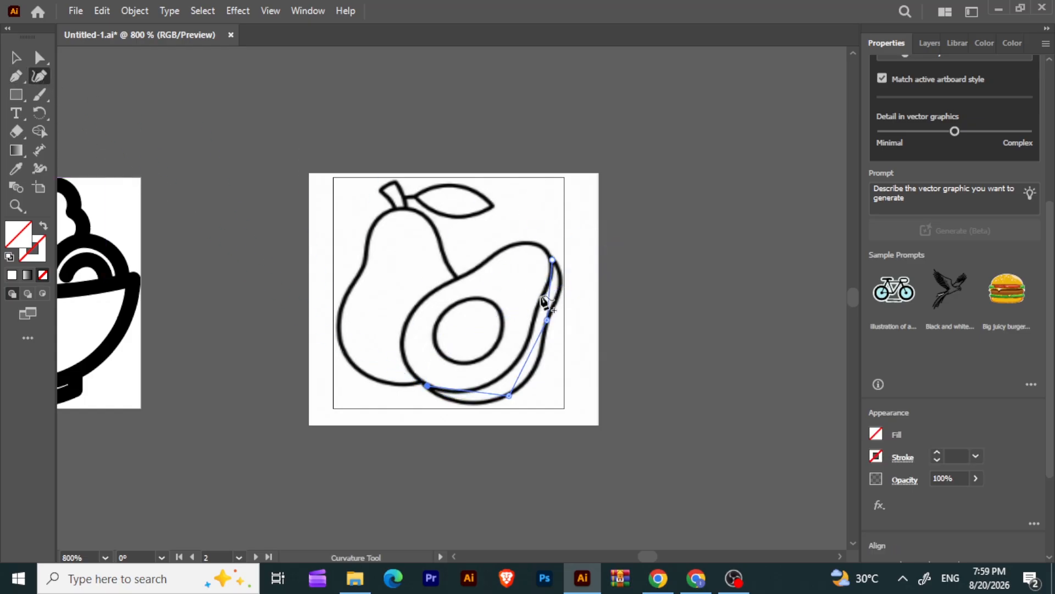
pyautogui.moveTo(549, 290)
pyautogui.mouseDown()
pyautogui.moveTo(566, 290)
pyautogui.moveTo(559, 272)
pyautogui.mouseUp()
pyautogui.moveTo(547, 320); pyautogui.dragTo(551, 308)
pyautogui.click(546, 323)
pyautogui.click(539, 355)
pyautogui.moveTo(540, 358); pyautogui.dragTo(544, 362)
pyautogui.moveTo(549, 321); pyautogui.dragTo(545, 323)
pyautogui.click(545, 322)
pyautogui.click(539, 361)
# - Reselect the outer skin path and curve its bottom and lower side to match the reference
pyautogui.keyDown('ctrl'); pyautogui.click(471, 394); pyautogui.keyUp('ctrl')
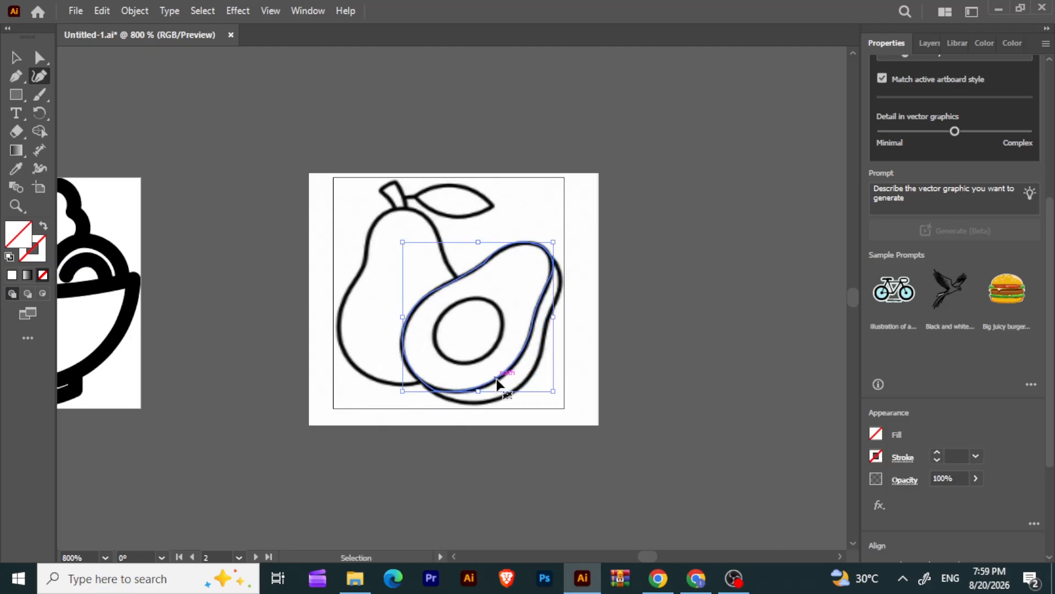
pyautogui.keyDown('ctrl'); pyautogui.click(502, 394); pyautogui.keyUp('ctrl')
pyautogui.moveTo(475, 395); pyautogui.dragTo(465, 404)
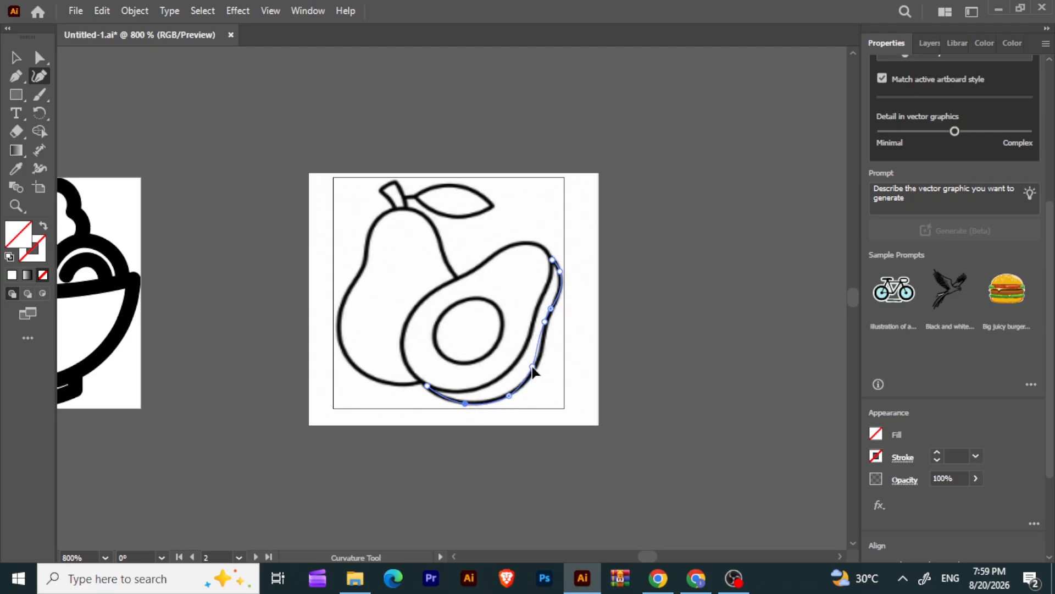
pyautogui.click(534, 367)
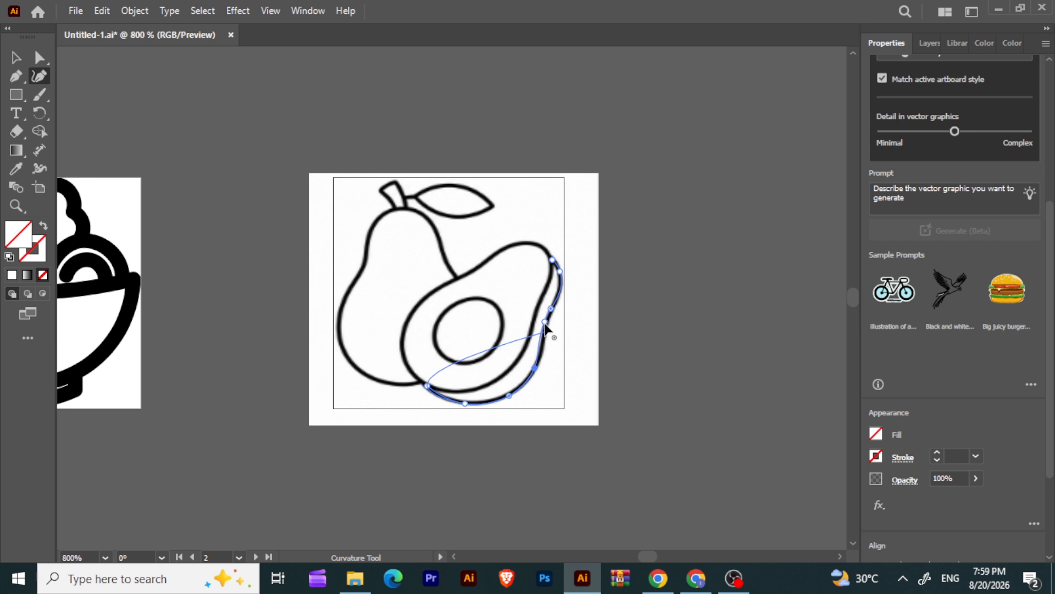
pyautogui.moveTo(544, 324); pyautogui.dragTo(546, 334)
pyautogui.click(545, 329)
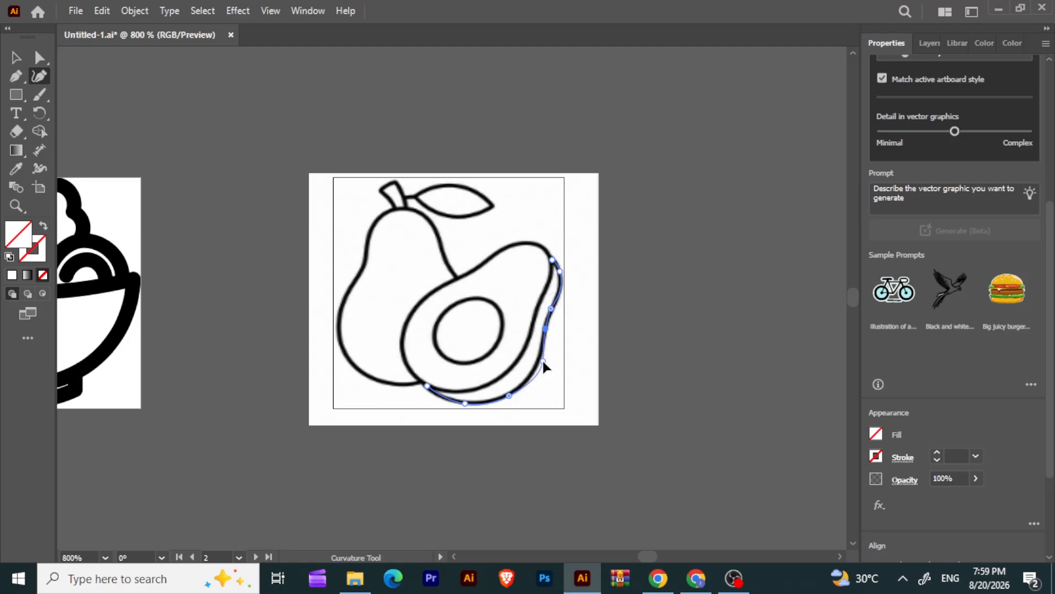
pyautogui.click(542, 356)
# - Deselect the skin path and delete the avocado reference image
pyautogui.click(16, 57)
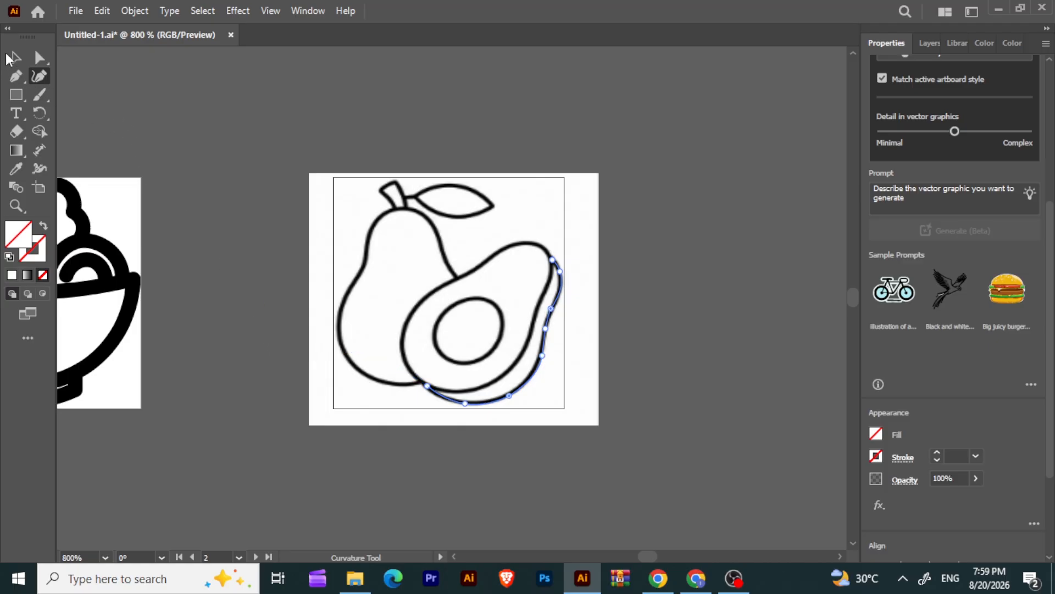
pyautogui.click(224, 82)
pyautogui.click(318, 232)
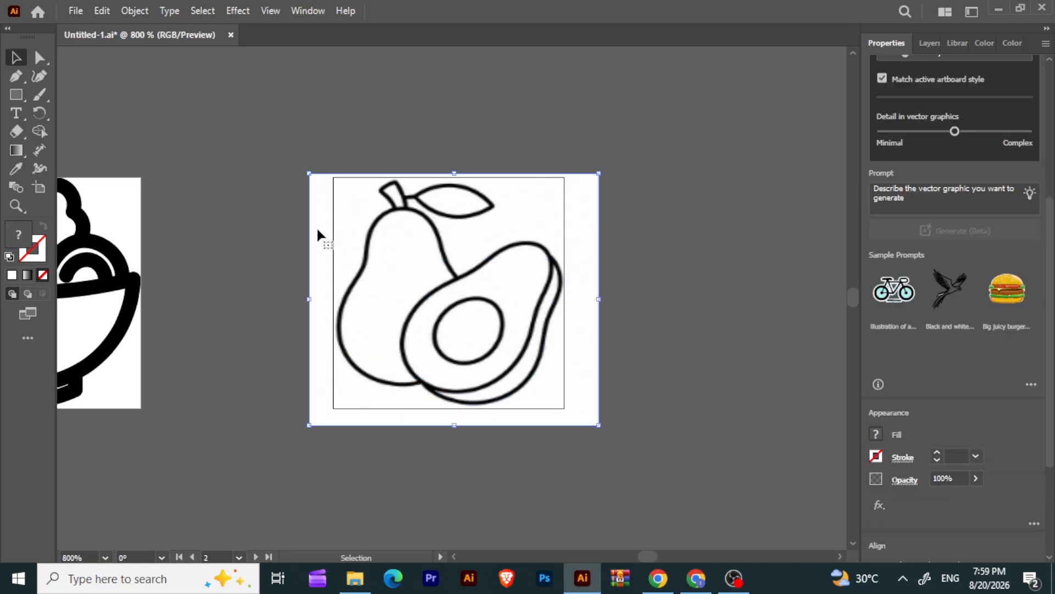
pyautogui.press('Delete')
# - Select all the avocado paths and set their stroke weight to 1.5 px
pyautogui.moveTo(285, 177); pyautogui.dragTo(479, 336)
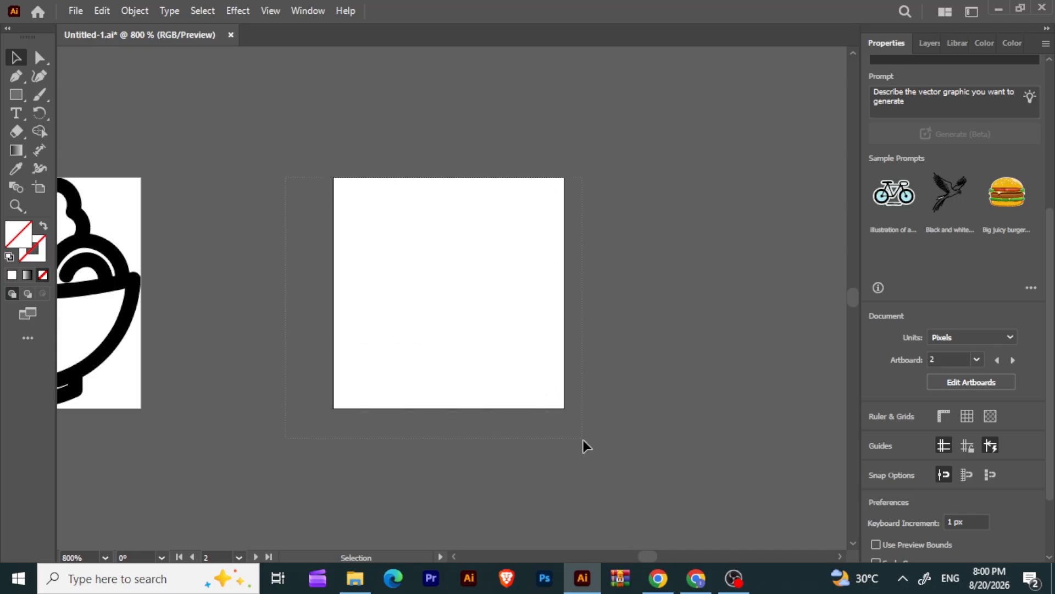
pyautogui.moveTo(582, 439); pyautogui.dragTo(584, 440)
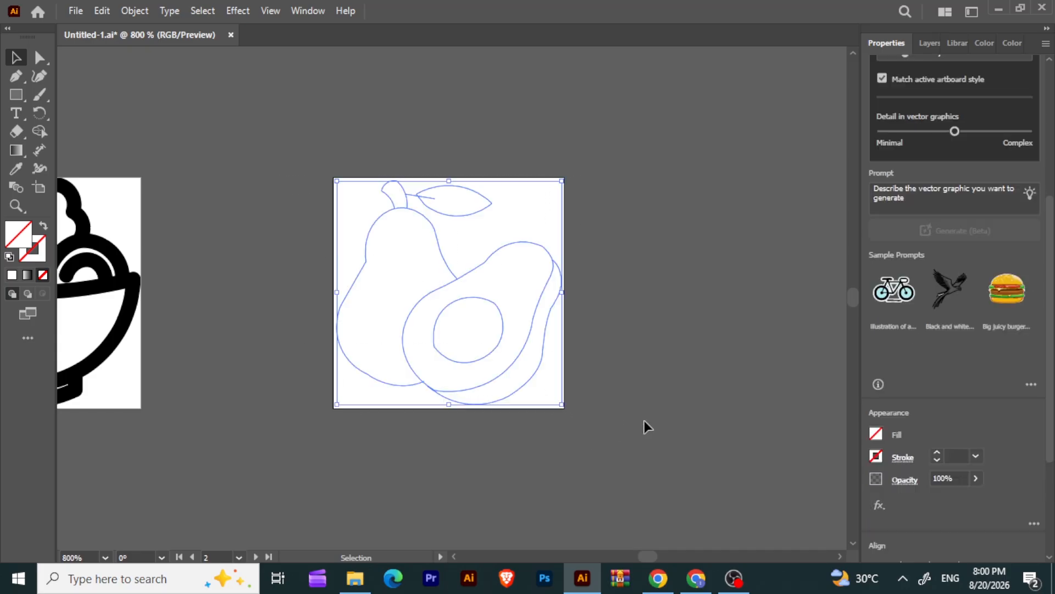
pyautogui.click(935, 450)
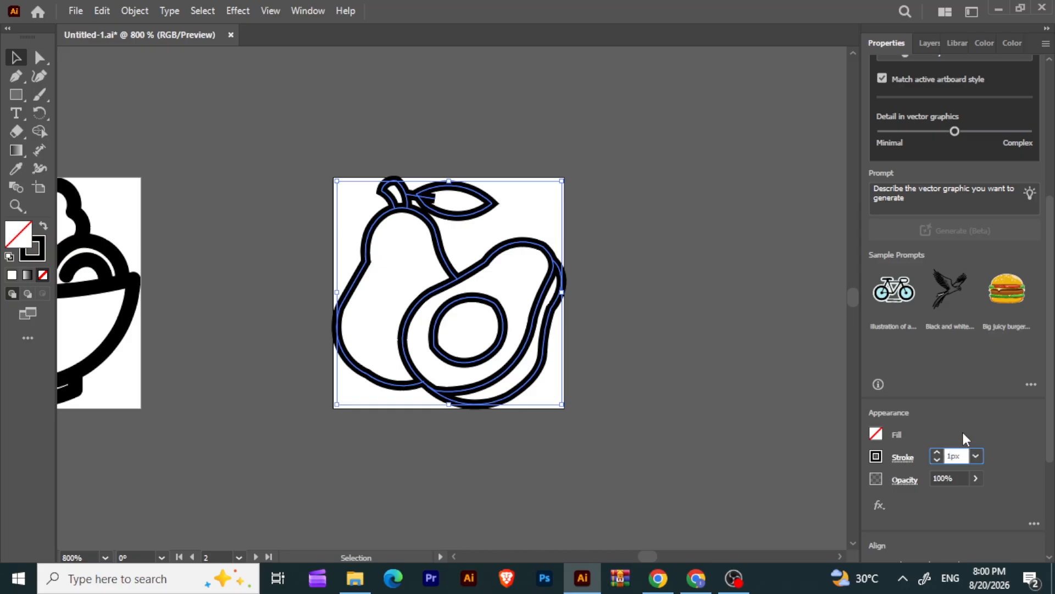
pyautogui.write('.5')
pyautogui.press('Return')
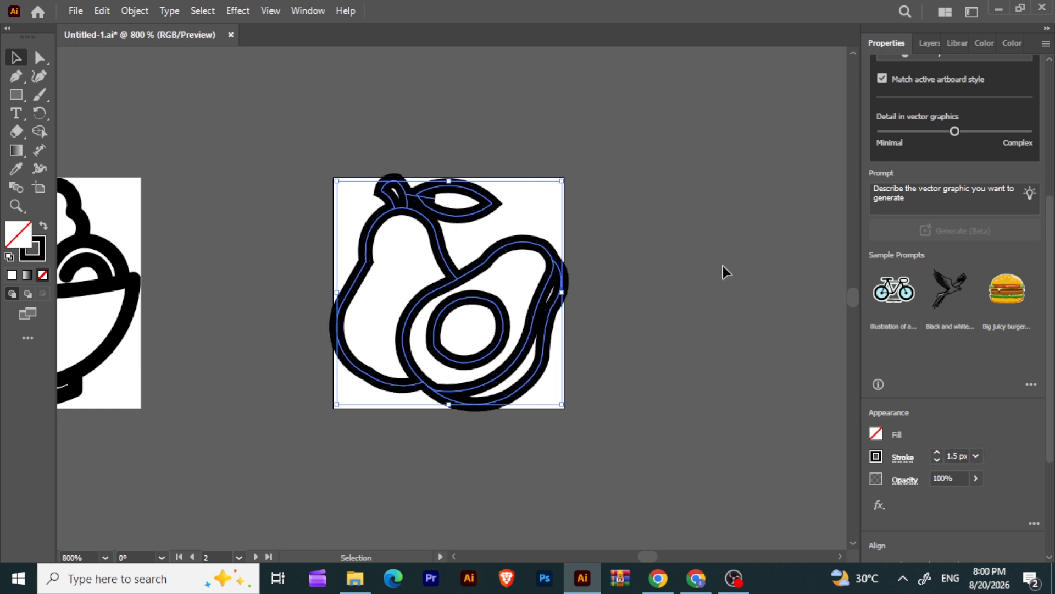
# - Remove the stem segment that overlaps the leaf with the Shape Builder tool, and deselect the artwork
pyautogui.click(40, 129)
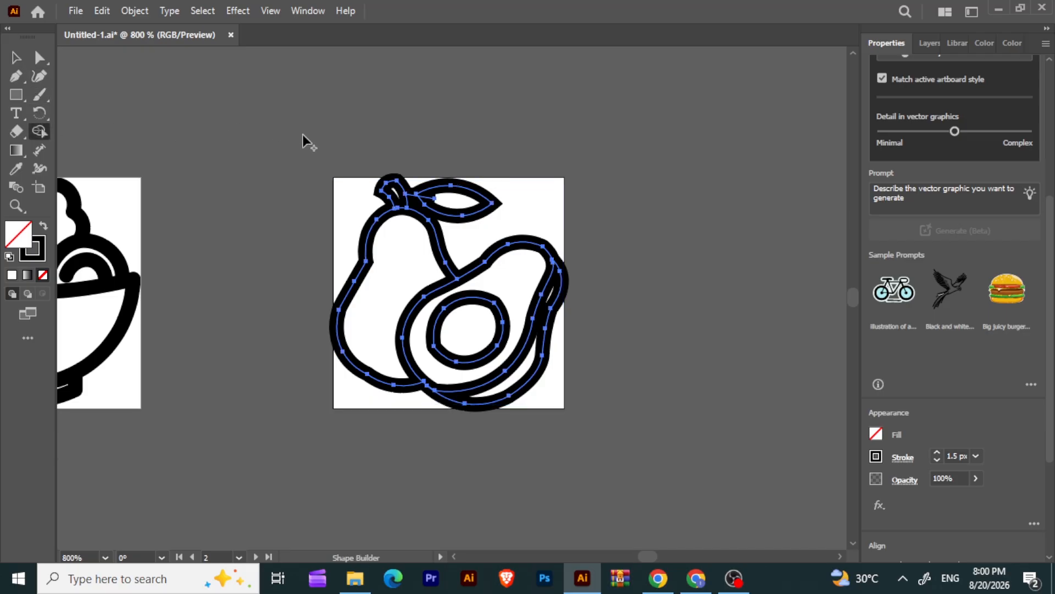
pyautogui.moveTo(419, 196); pyautogui.dragTo(431, 198)
pyautogui.keyDown('alt'); pyautogui.click(430, 197); pyautogui.keyUp('alt')
pyautogui.click(17, 57)
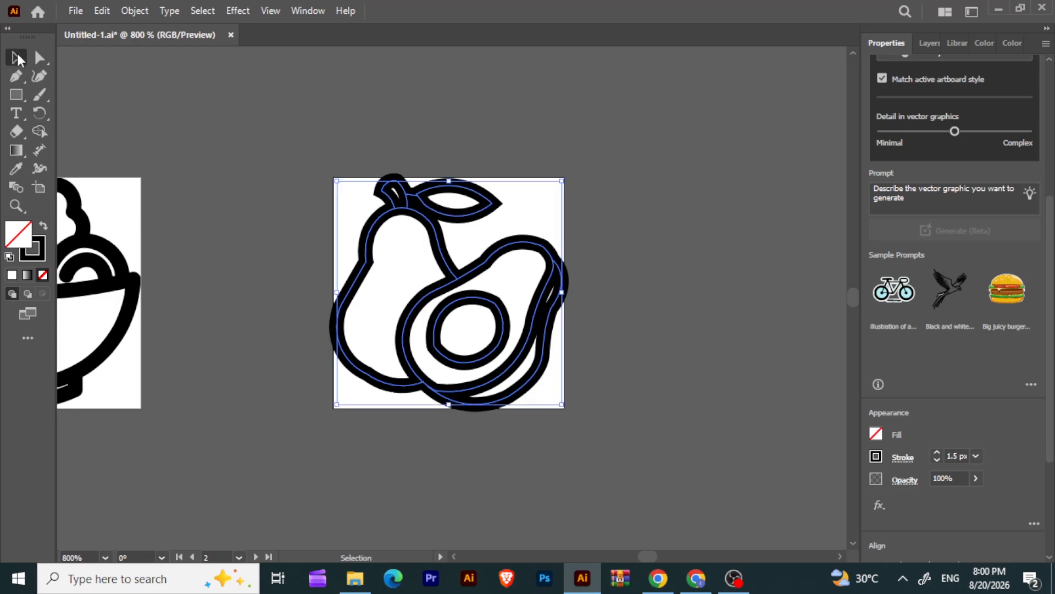
pyautogui.click(370, 154)
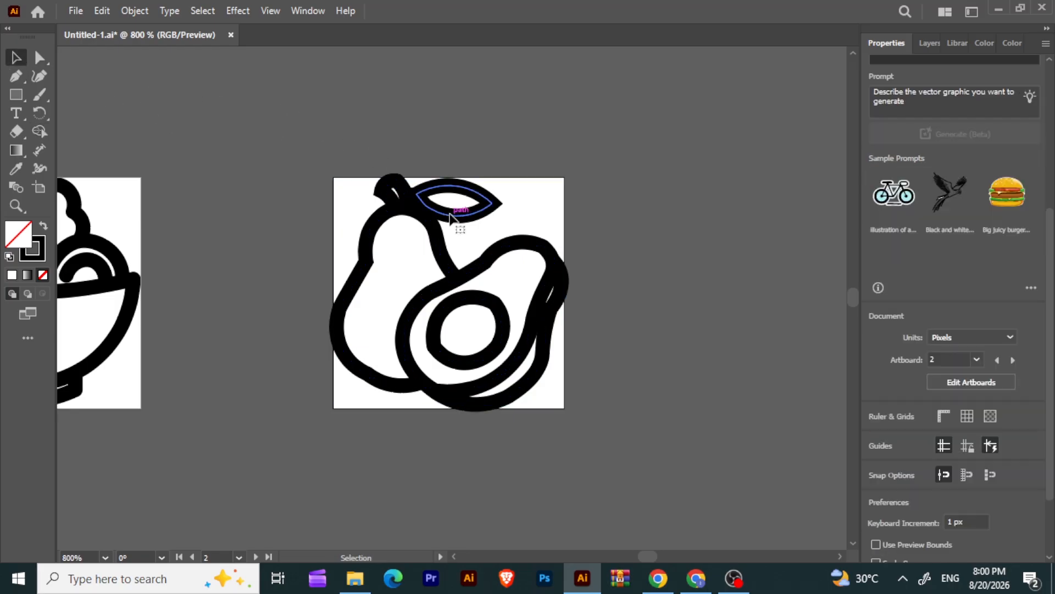
pyautogui.click(431, 205)
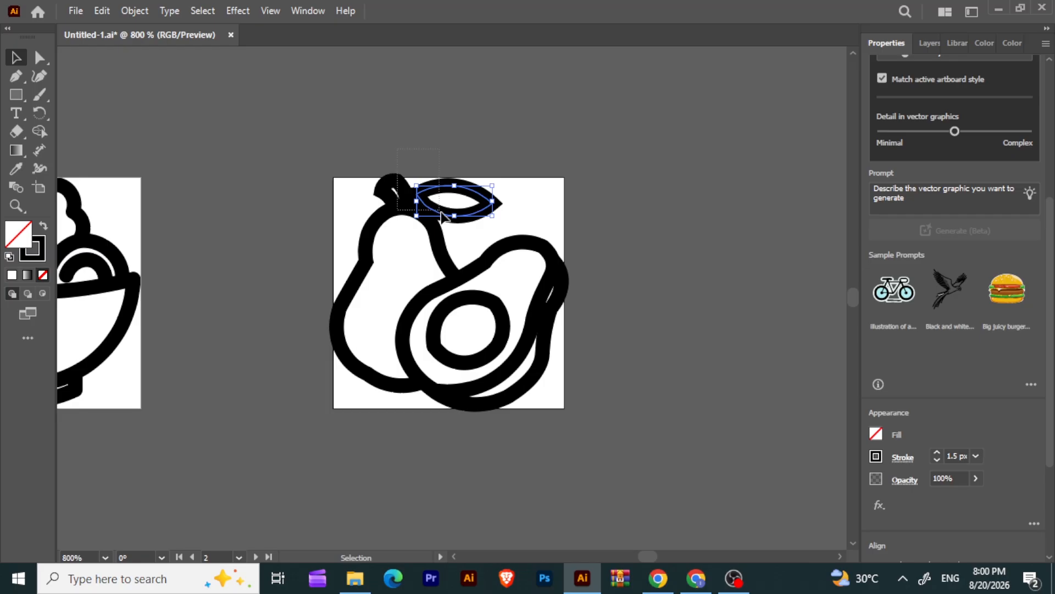
pyautogui.click(447, 223)
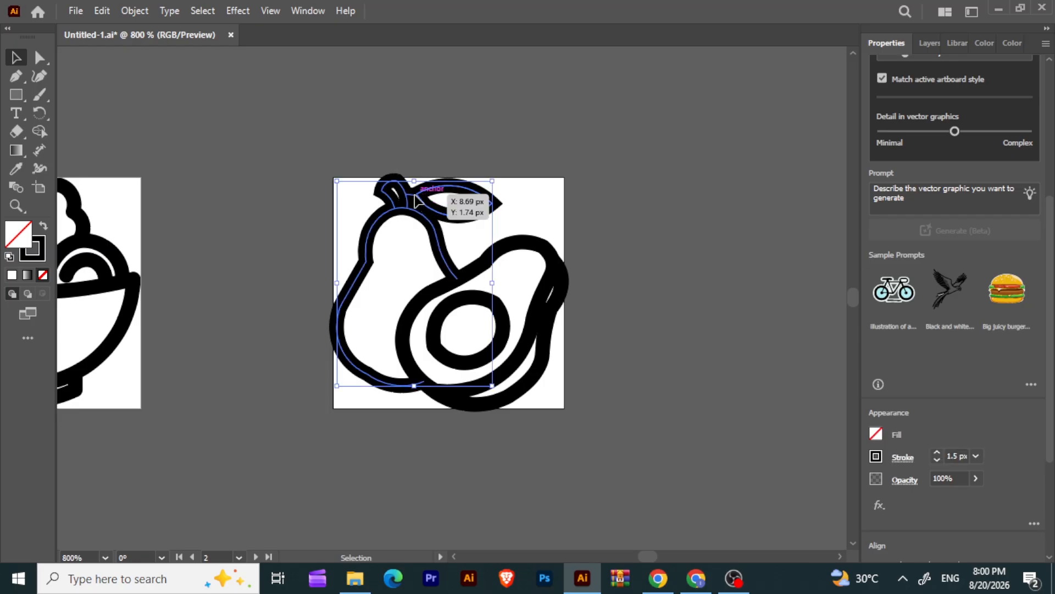
pyautogui.click(441, 204)
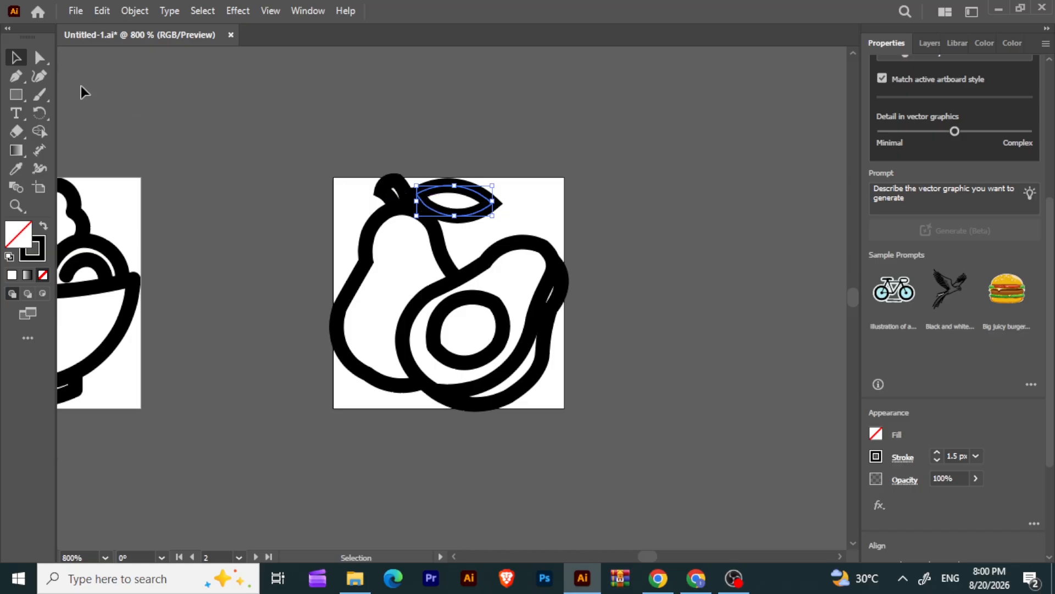
pyautogui.click(39, 57)
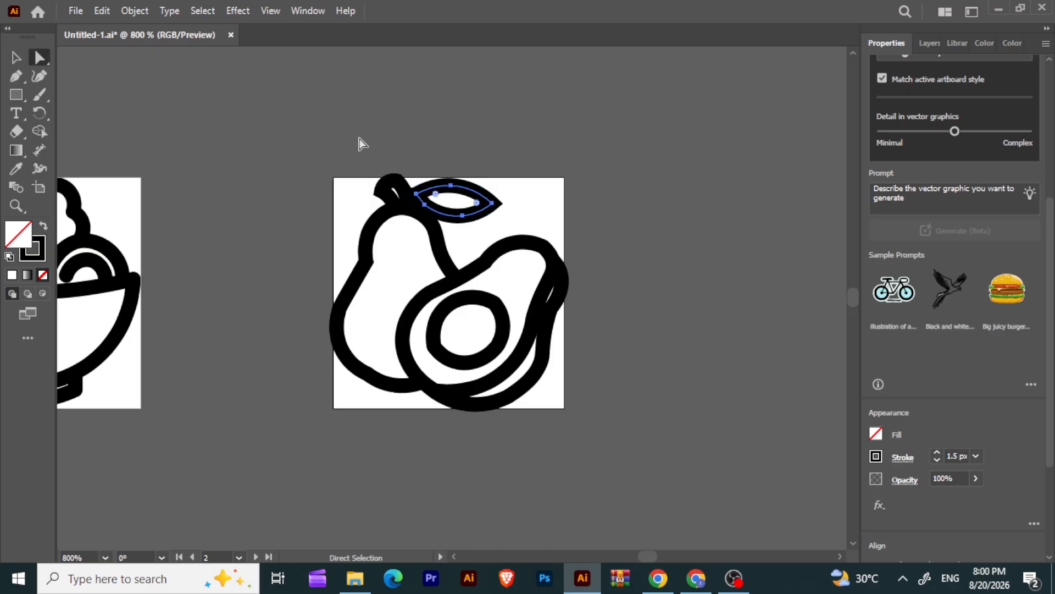
pyautogui.click(417, 190)
pyautogui.click(637, 218)
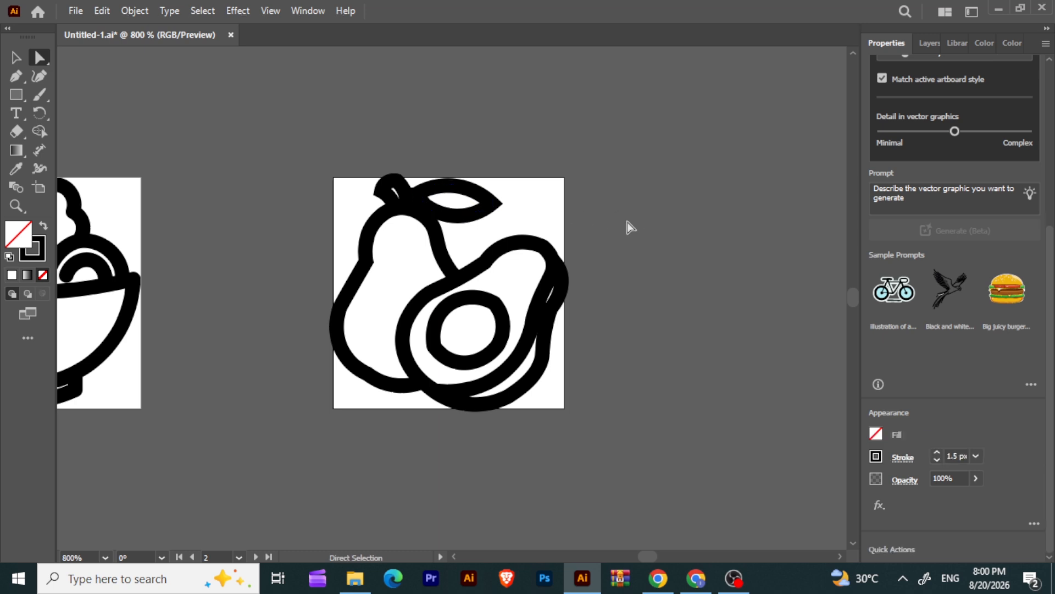
pyautogui.click(481, 279)
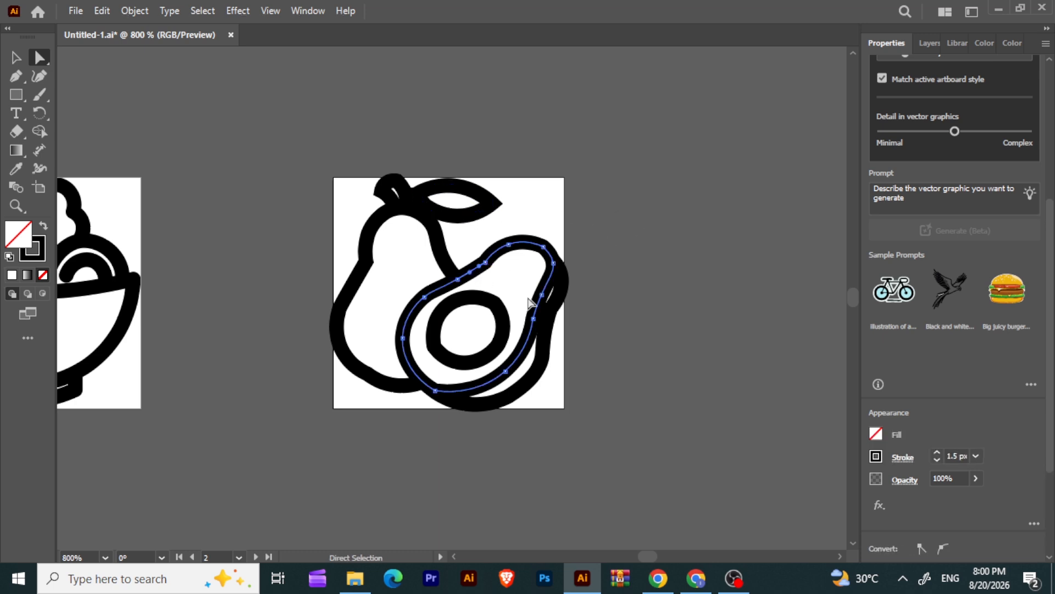
pyautogui.click(503, 313)
# - Smooth the avocado pit into a rounder outline by rounding its sharp corner and repositioning its anchors with the Curvature tool
pyautogui.click(443, 353)
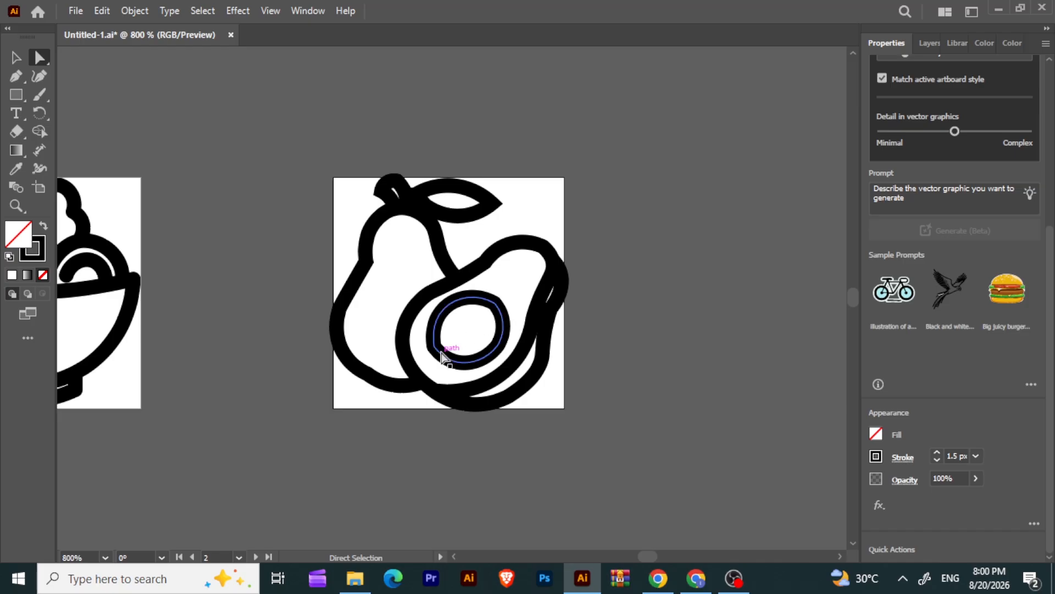
pyautogui.moveTo(434, 352); pyautogui.dragTo(437, 347)
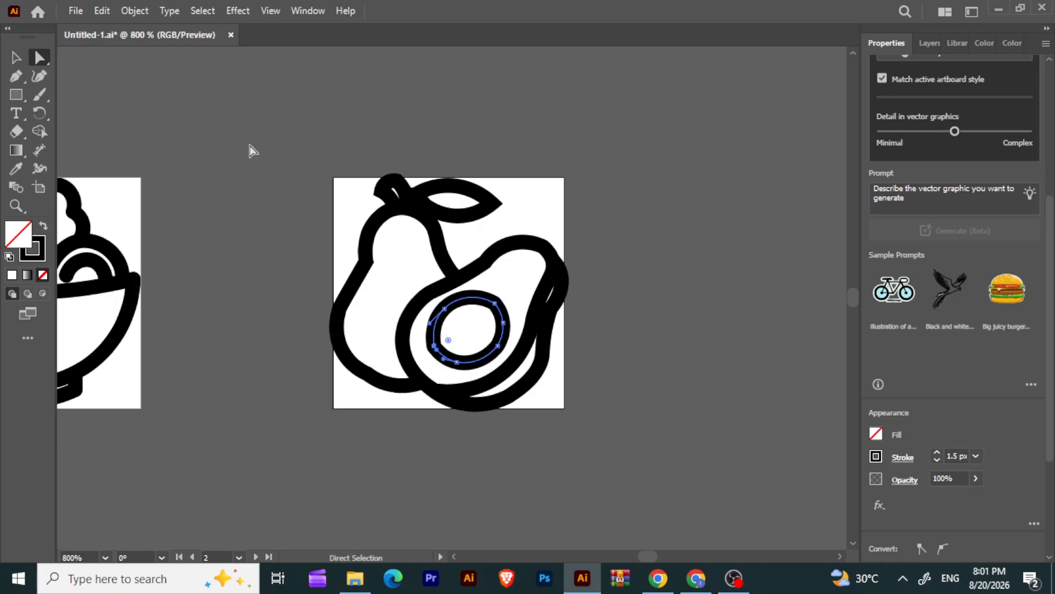
pyautogui.click(39, 77)
pyautogui.moveTo(434, 346); pyautogui.dragTo(439, 345)
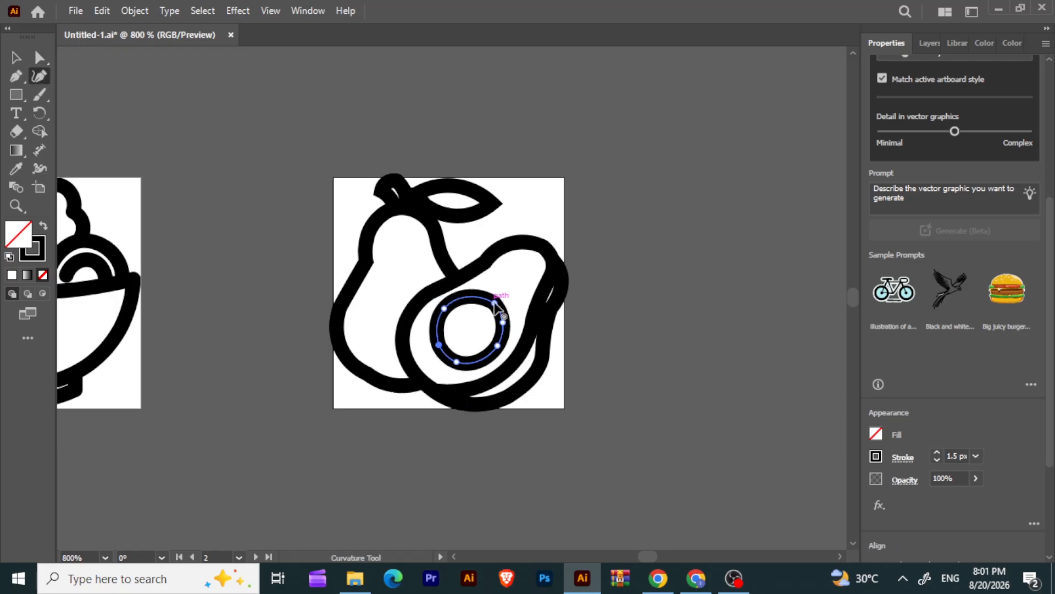
pyautogui.moveTo(494, 303); pyautogui.dragTo(489, 300)
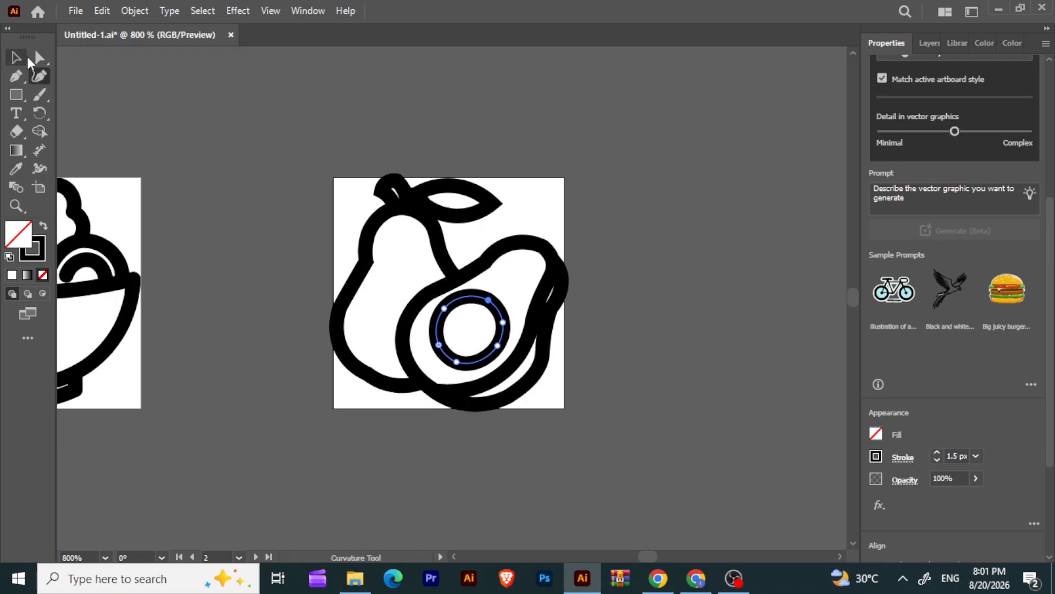
# - Try to reshape the dent in the side of the outer skin path by moving its anchor with the Curvature tool
pyautogui.click(543, 347)
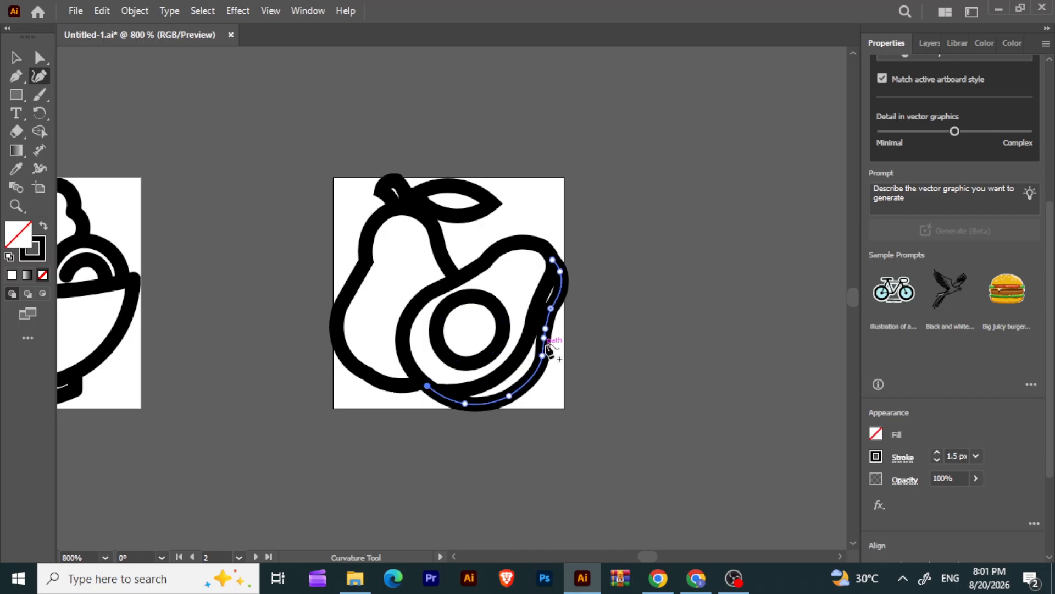
pyautogui.moveTo(545, 328); pyautogui.dragTo(553, 331)
pyautogui.click(551, 326)
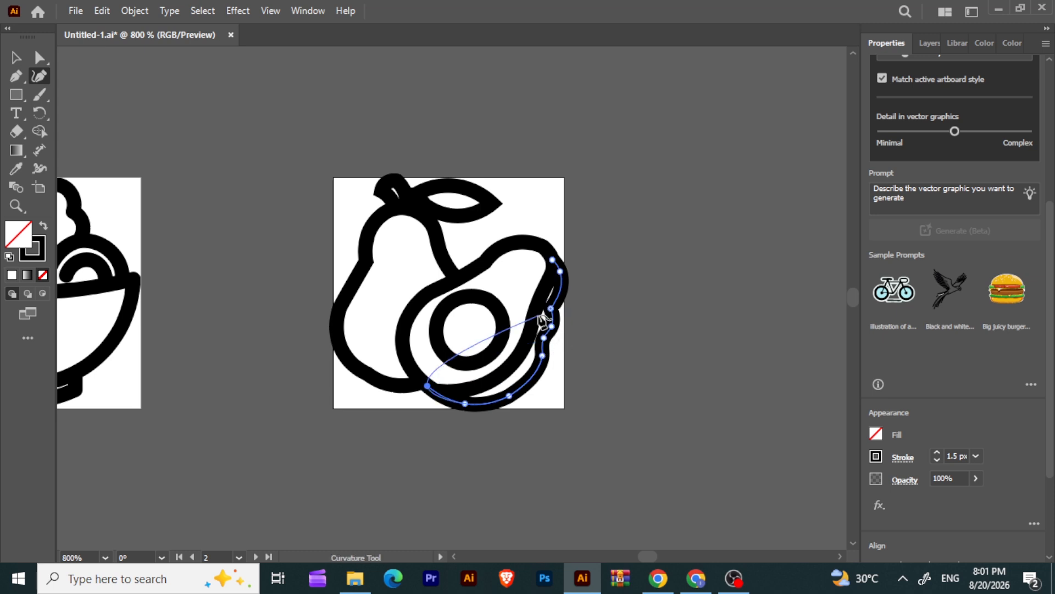
pyautogui.moveTo(551, 326); pyautogui.dragTo(545, 328)
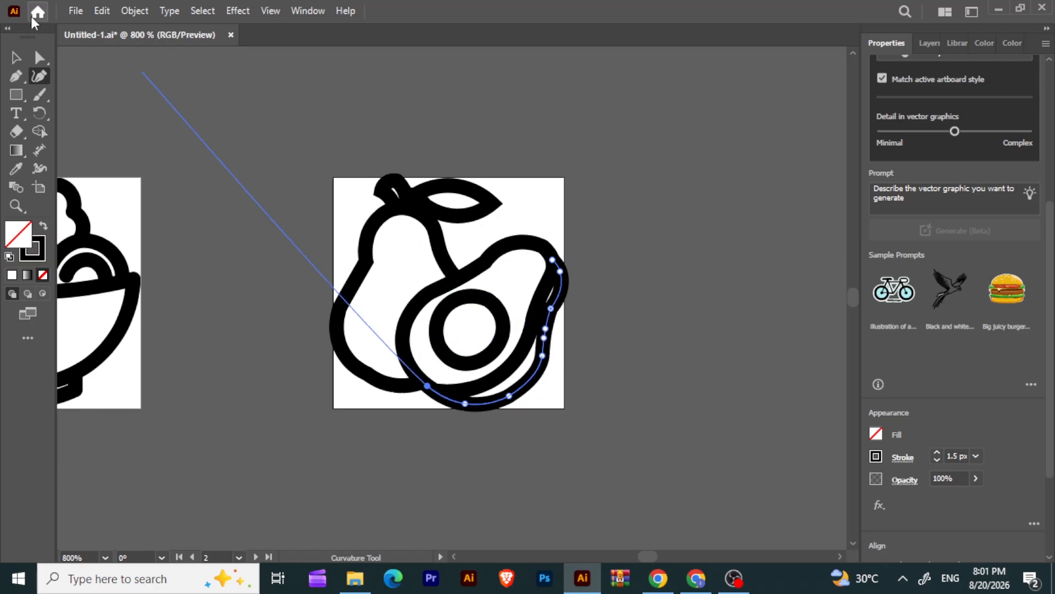
# - Try to smooth the outer skin path by deleting its extra side anchors and moving the remaining one, and undo these changes
pyautogui.click(16, 76)
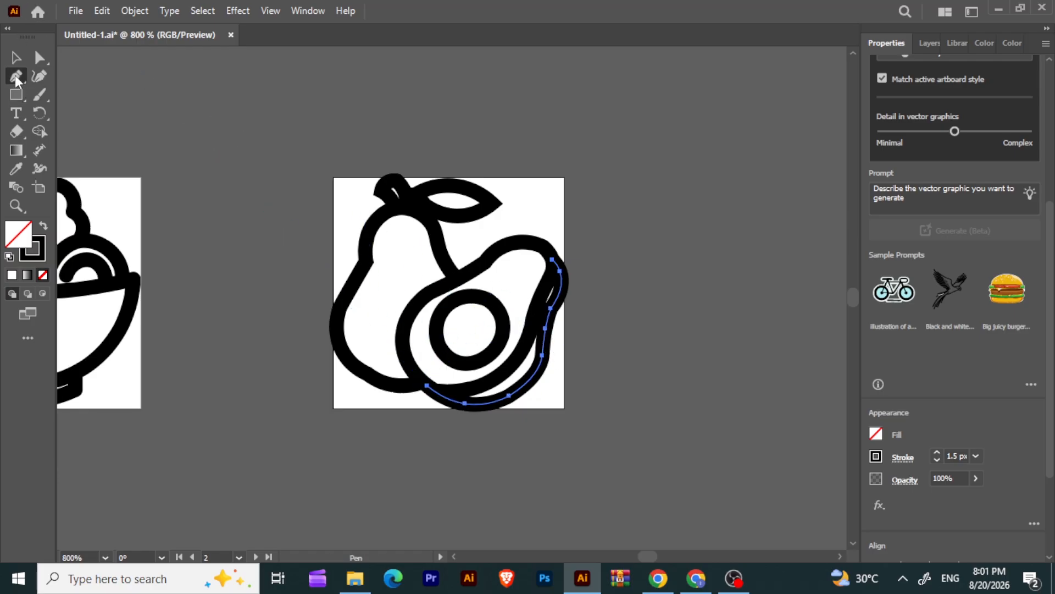
pyautogui.click(546, 330)
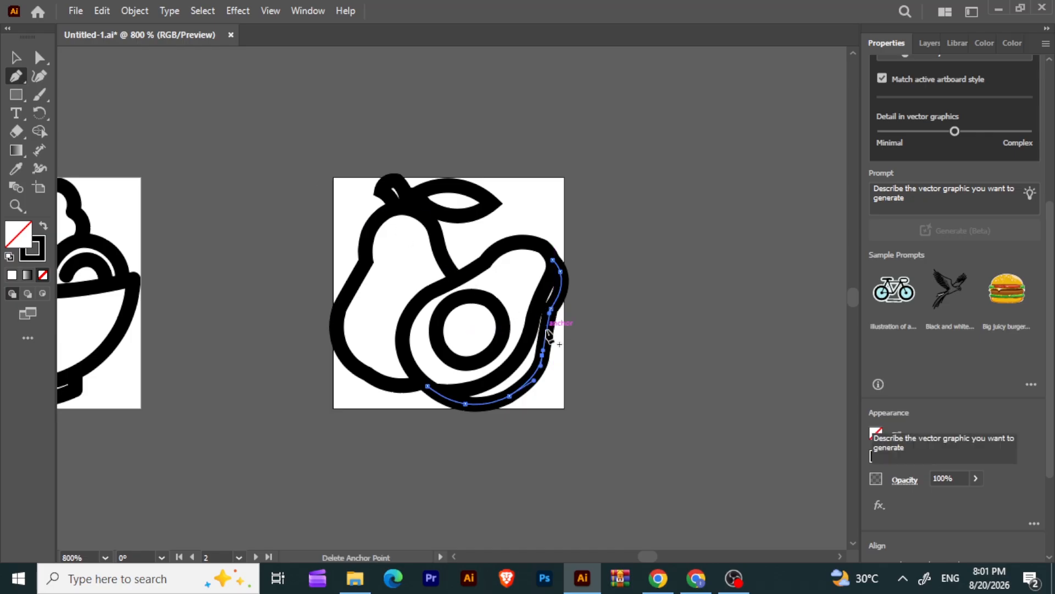
pyautogui.click(39, 76)
pyautogui.moveTo(554, 308); pyautogui.dragTo(552, 318)
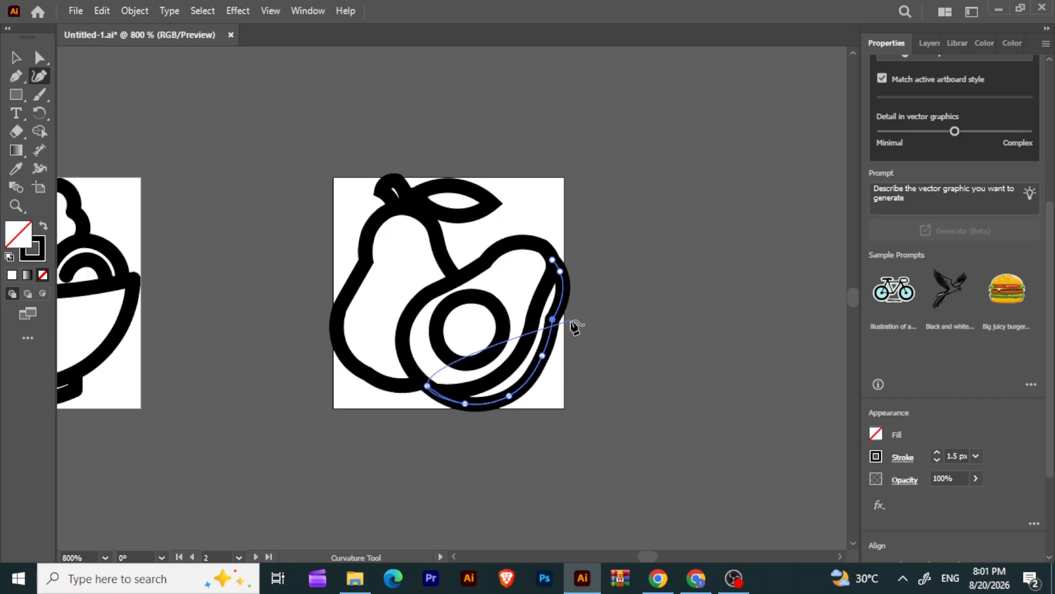
pyautogui.press('ctrl')
pyautogui.hotkey('ctrl', 'z')
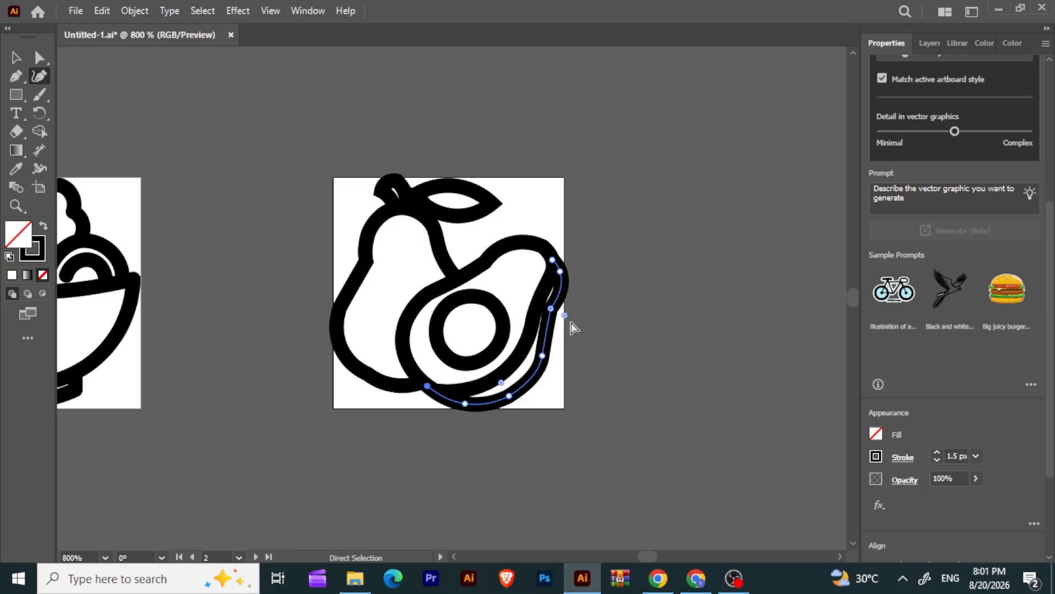
pyautogui.hotkey('ctrl', 'z')
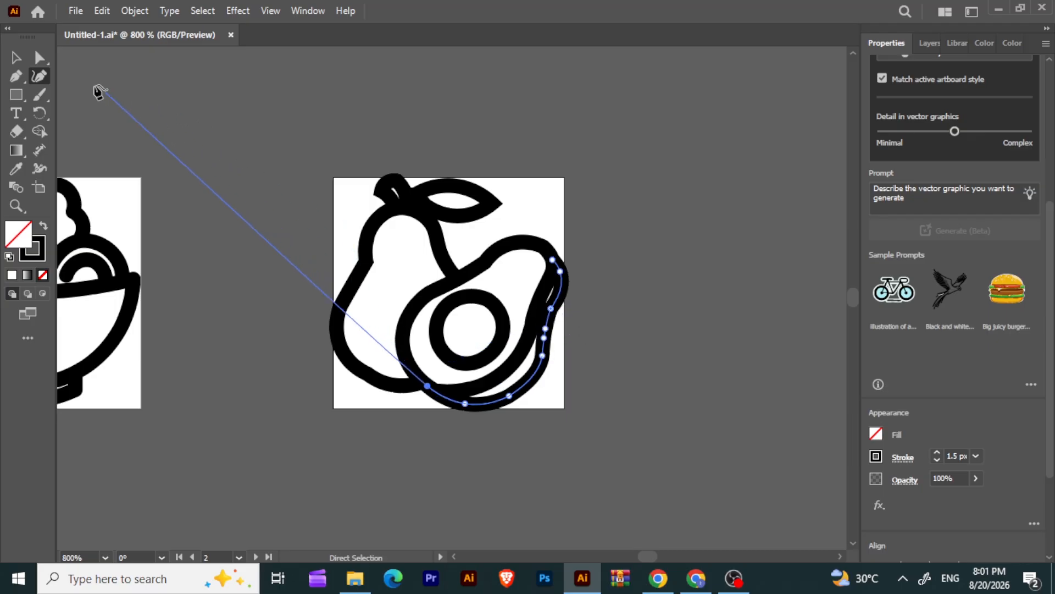
# - Select all the avocado paths, give their strokes round joins and round caps, and clear the selection
pyautogui.press('v')
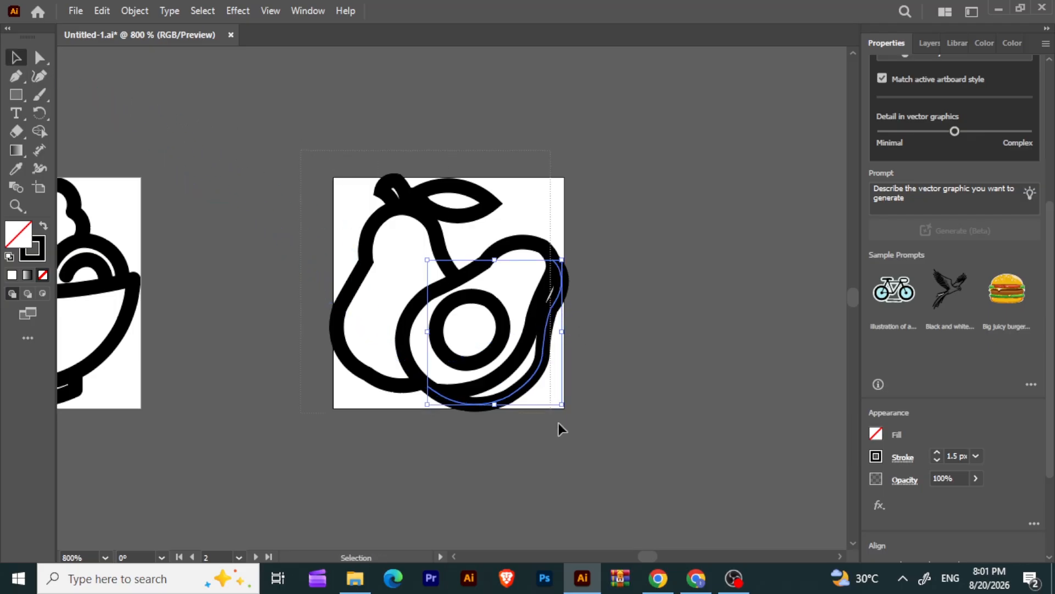
pyautogui.hotkey('ctrl', 'a')
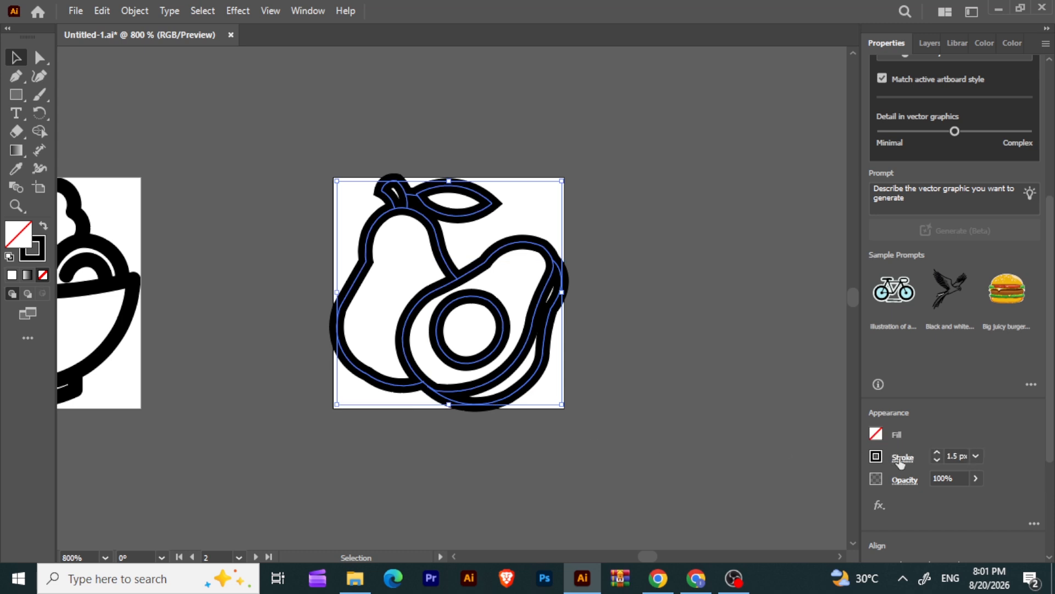
pyautogui.click(902, 458)
pyautogui.click(821, 254)
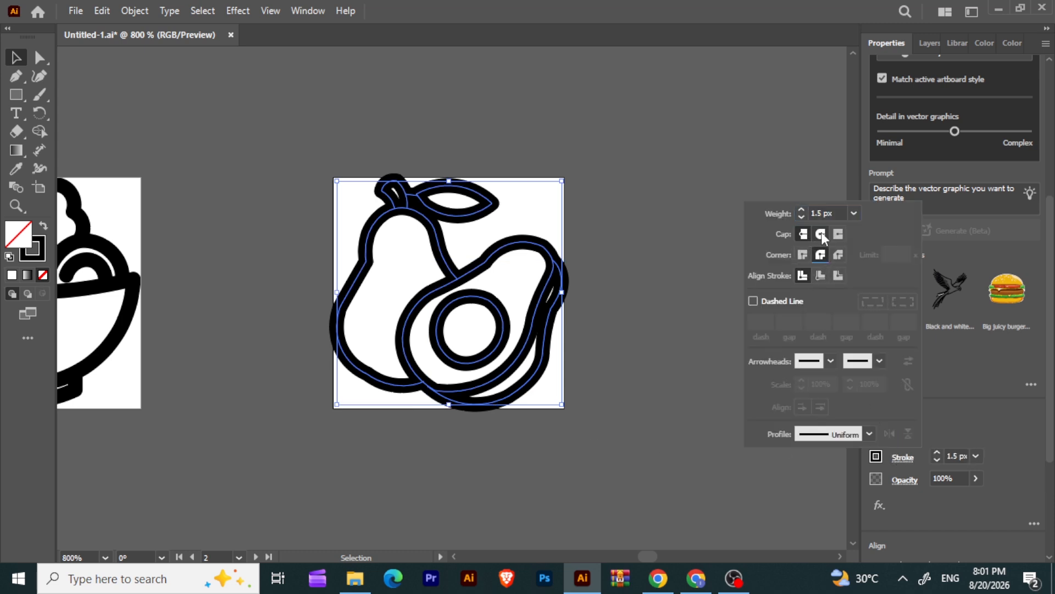
pyautogui.click(821, 233)
pyautogui.click(670, 315)
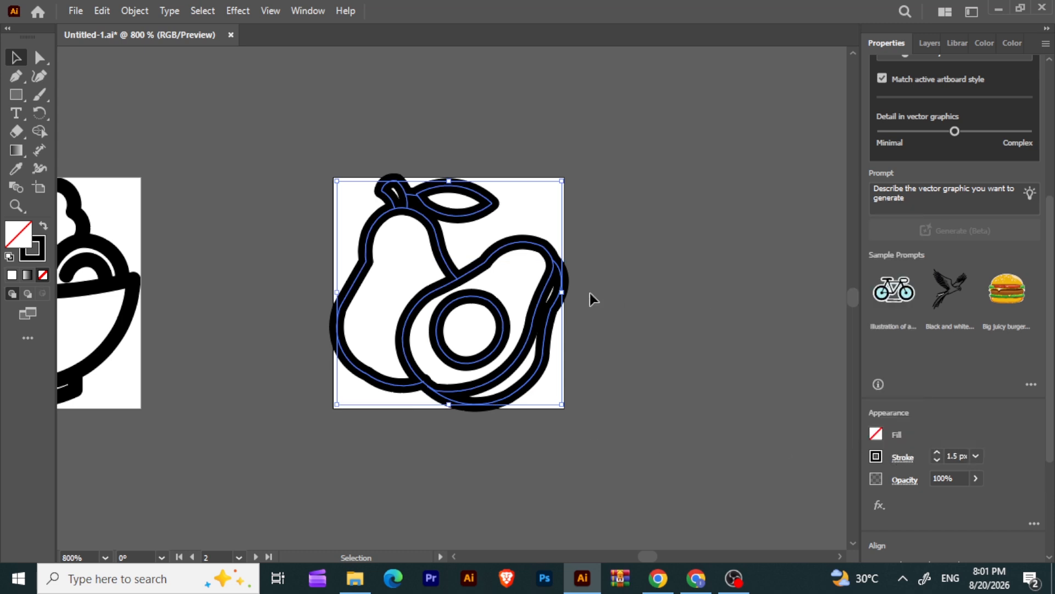
pyautogui.click(400, 234)
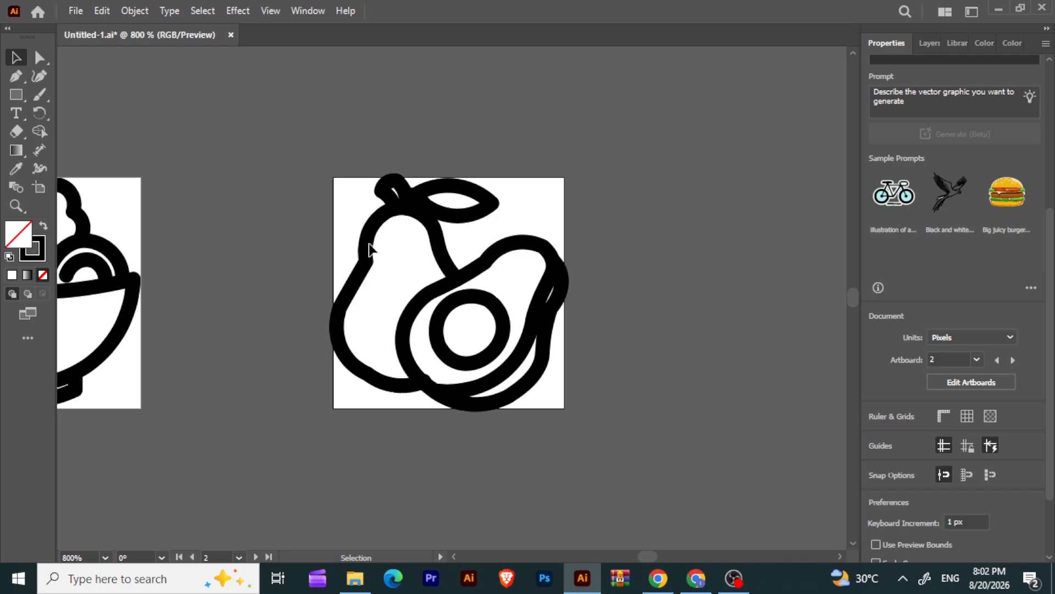
# - Round the inward corner on the side of the whole avocado's outline, and deselect the path
pyautogui.click(367, 263)
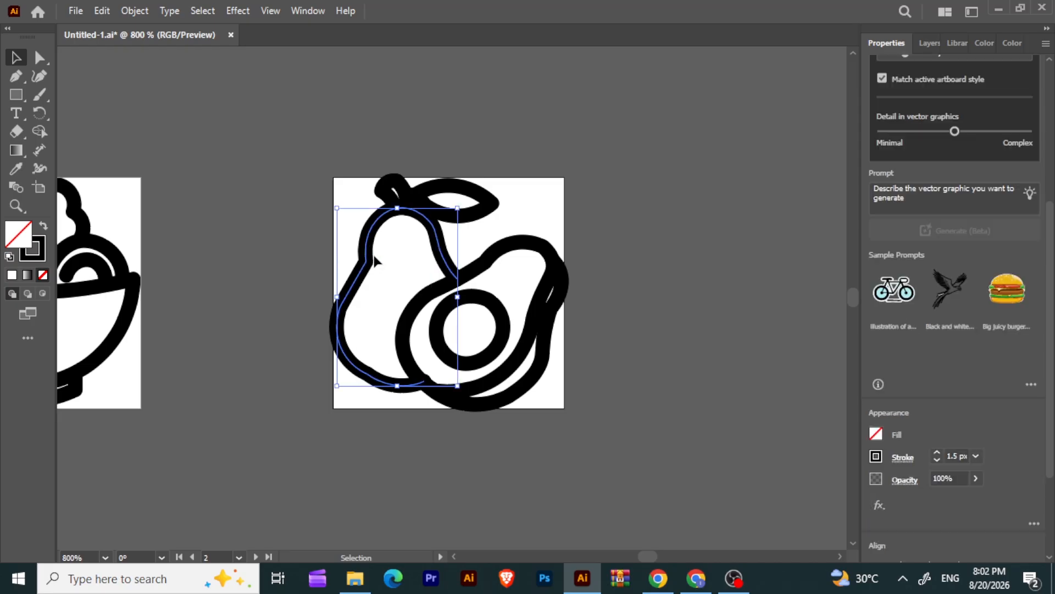
pyautogui.click(40, 62)
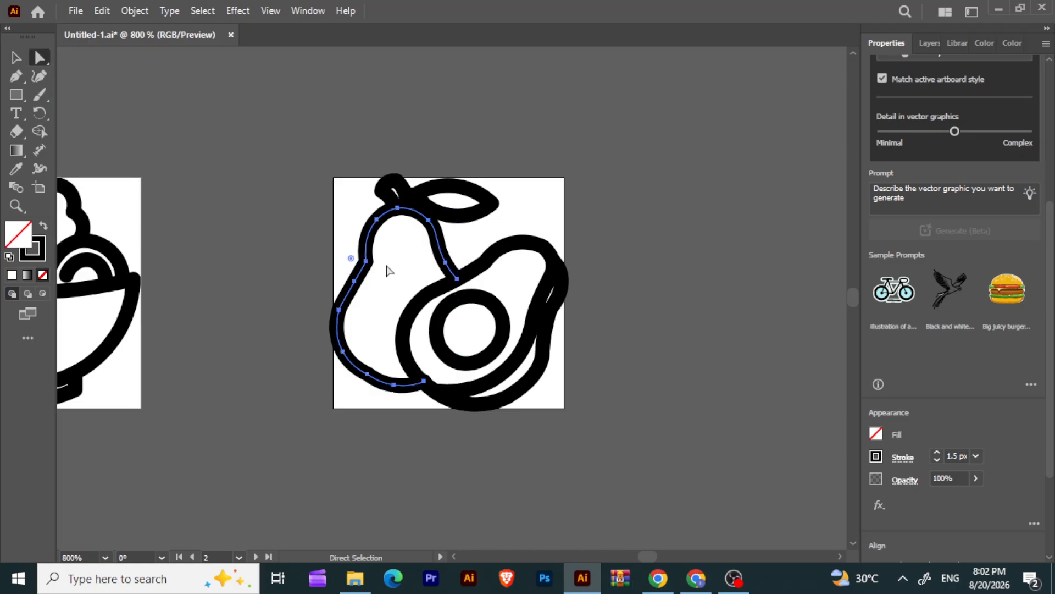
pyautogui.moveTo(355, 275); pyautogui.dragTo(340, 259)
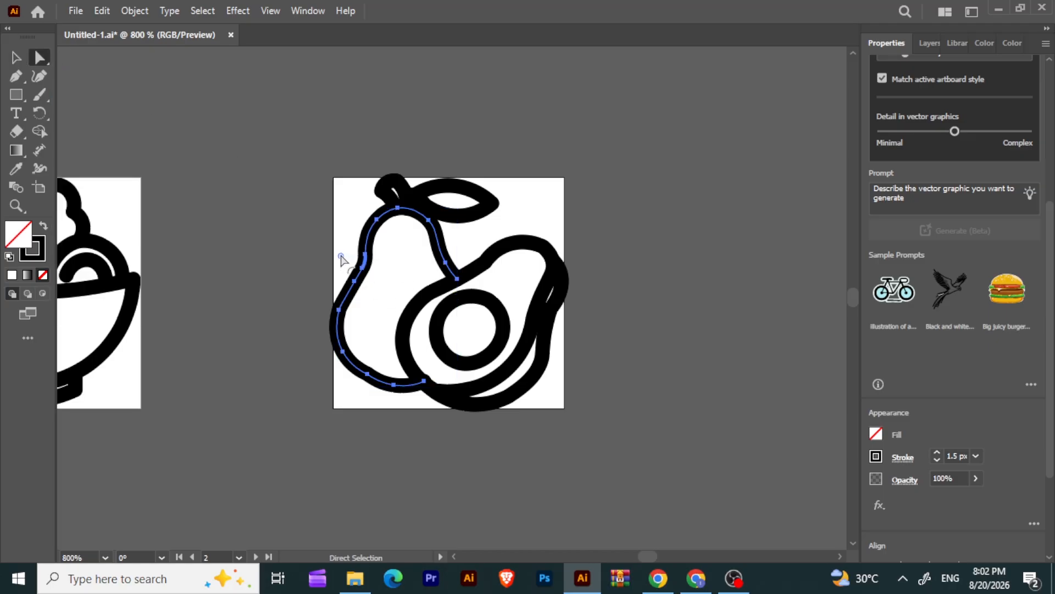
pyautogui.click(554, 323)
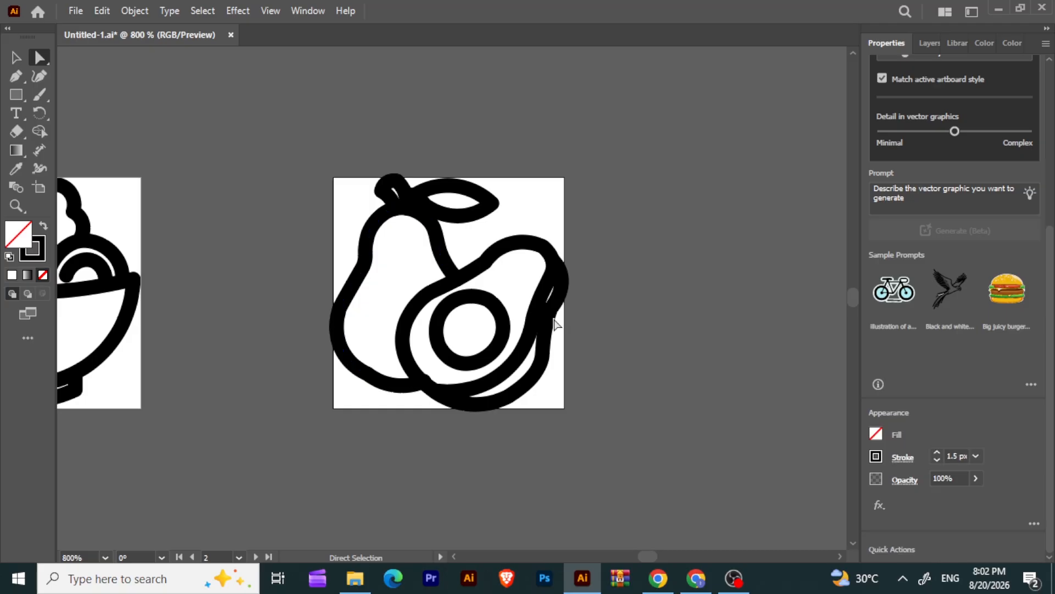
# - Round the corner at the upper neck of the halved avocado's flesh outline
pyautogui.click(484, 270)
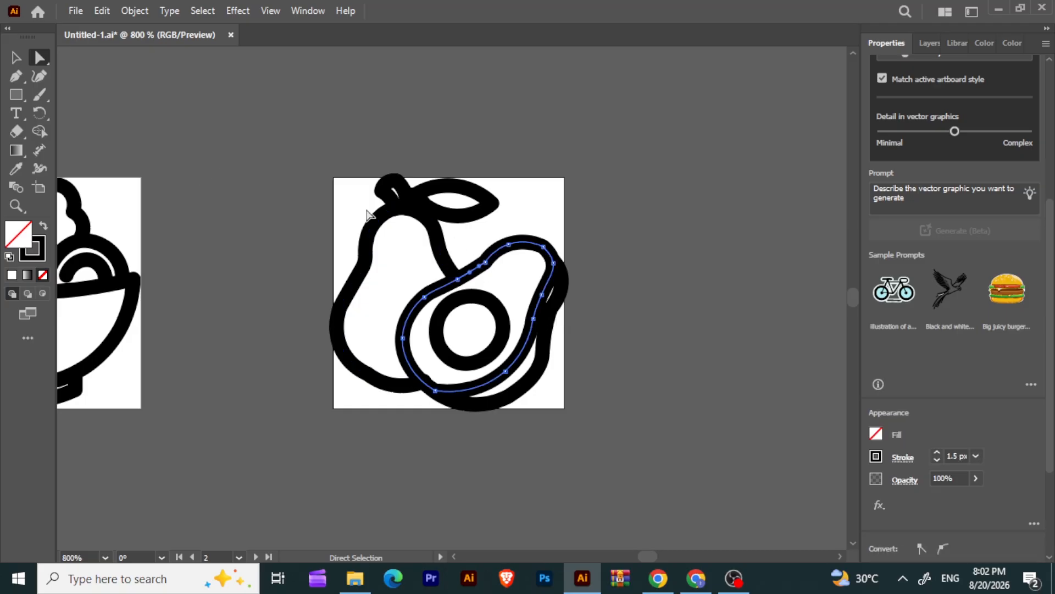
pyautogui.click(485, 263)
pyautogui.moveTo(473, 248); pyautogui.dragTo(467, 242)
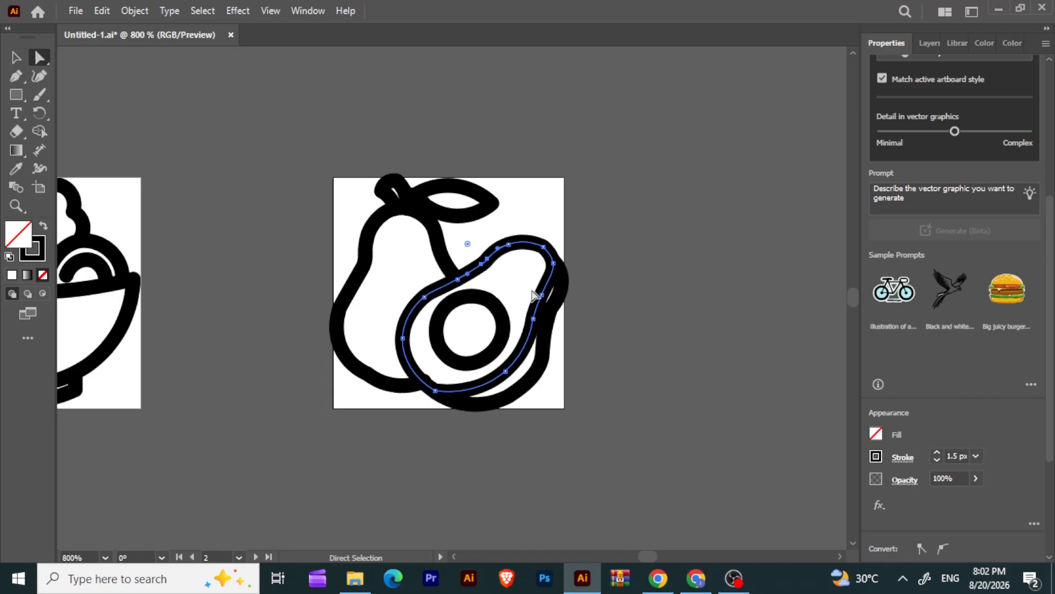
# - Move the side anchors of the halved avocado's flesh outline inward, away from the outer skin outline
pyautogui.click(550, 316)
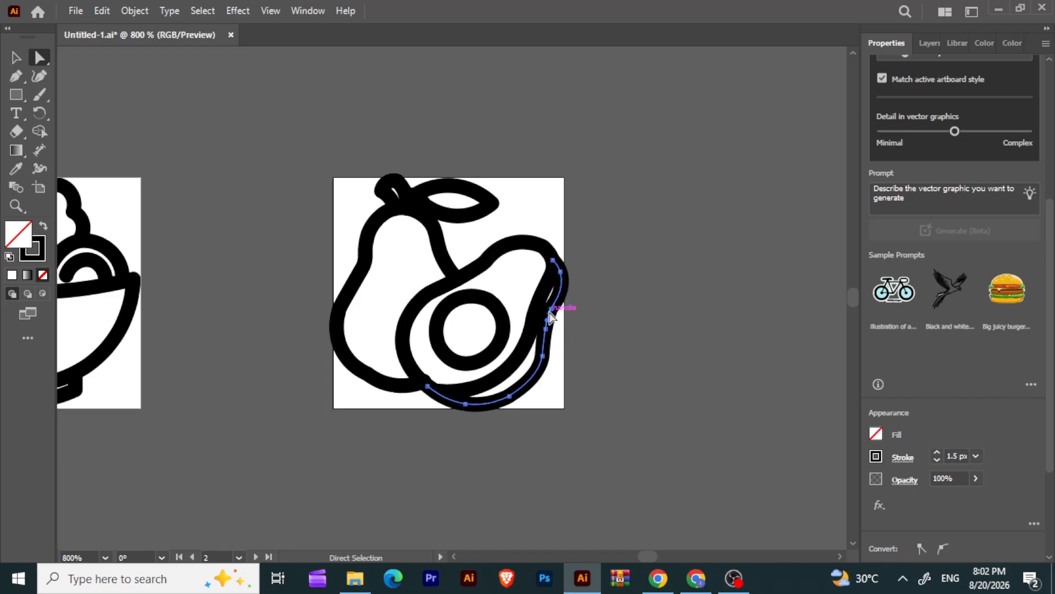
pyautogui.click(546, 329)
pyautogui.click(685, 341)
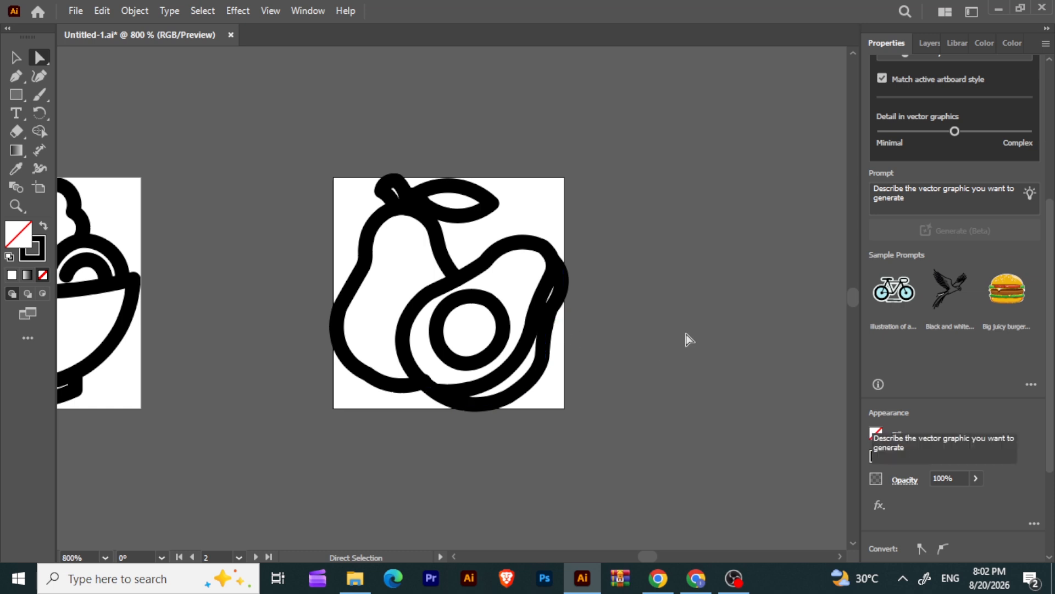
pyautogui.click(523, 364)
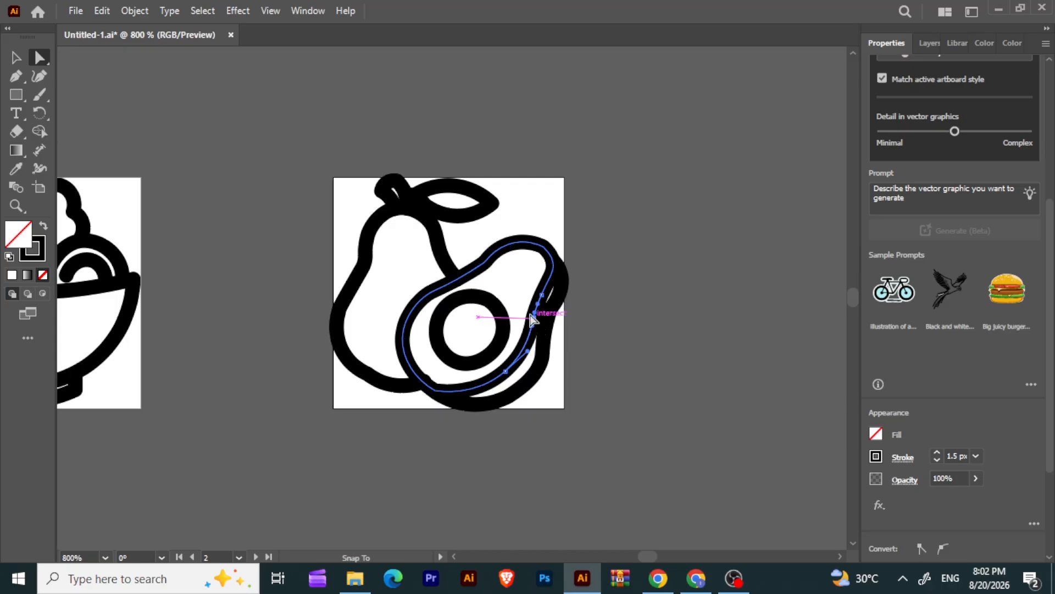
pyautogui.moveTo(531, 317); pyautogui.dragTo(538, 294)
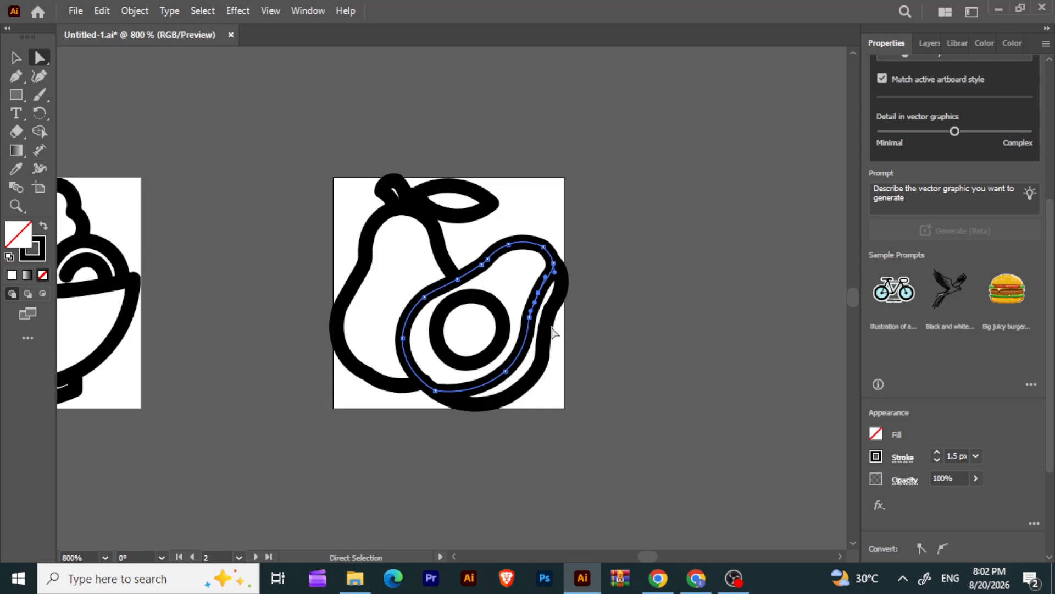
# - Round the inward corners on the right side of the halved avocado's flesh and outer skin outlines
pyautogui.click(529, 317)
pyautogui.moveTo(544, 320); pyautogui.dragTo(556, 329)
pyautogui.click(565, 292)
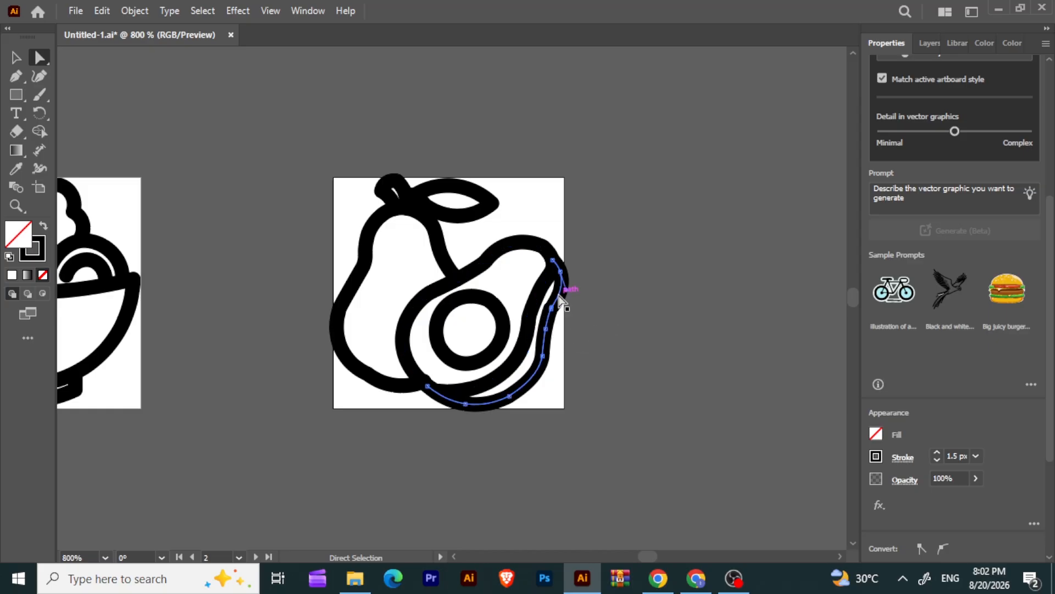
pyautogui.click(551, 309)
pyautogui.moveTo(565, 315); pyautogui.dragTo(572, 316)
# - Clean up the lower end of the whole avocado's outline where it meets the halved avocado, and select all paths
pyautogui.click(363, 334)
pyautogui.click(434, 389)
pyautogui.hotkey('ctrl', 'a')
pyautogui.click(39, 131)
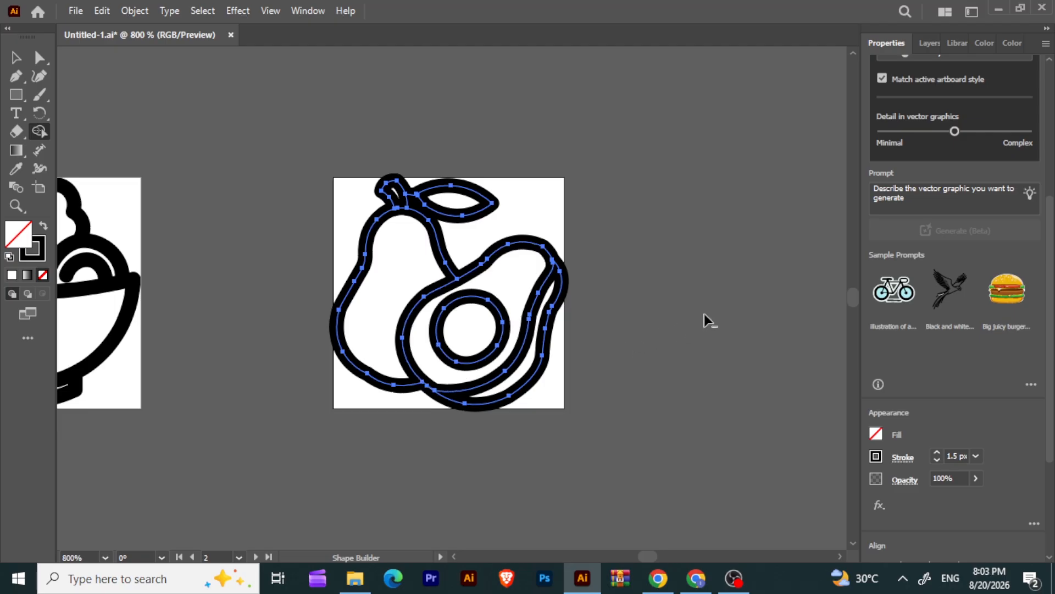
pyautogui.click(37, 59)
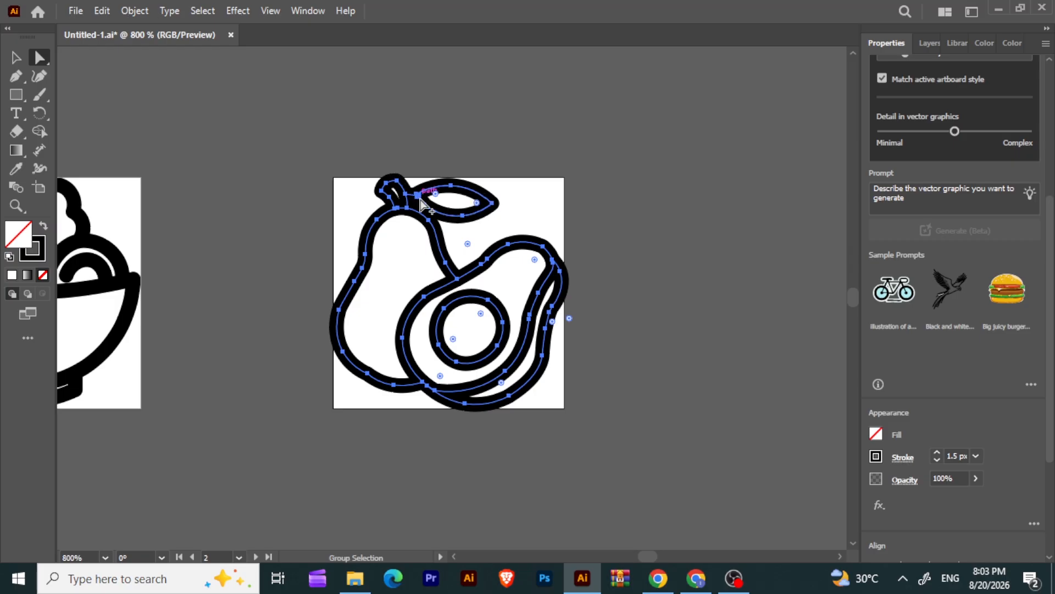
# - Try to shift the leaf away from the stem and tilt it slightly, and undo these changes
pyautogui.press('v')
pyautogui.click(419, 199)
pyautogui.moveTo(420, 201); pyautogui.dragTo(428, 202)
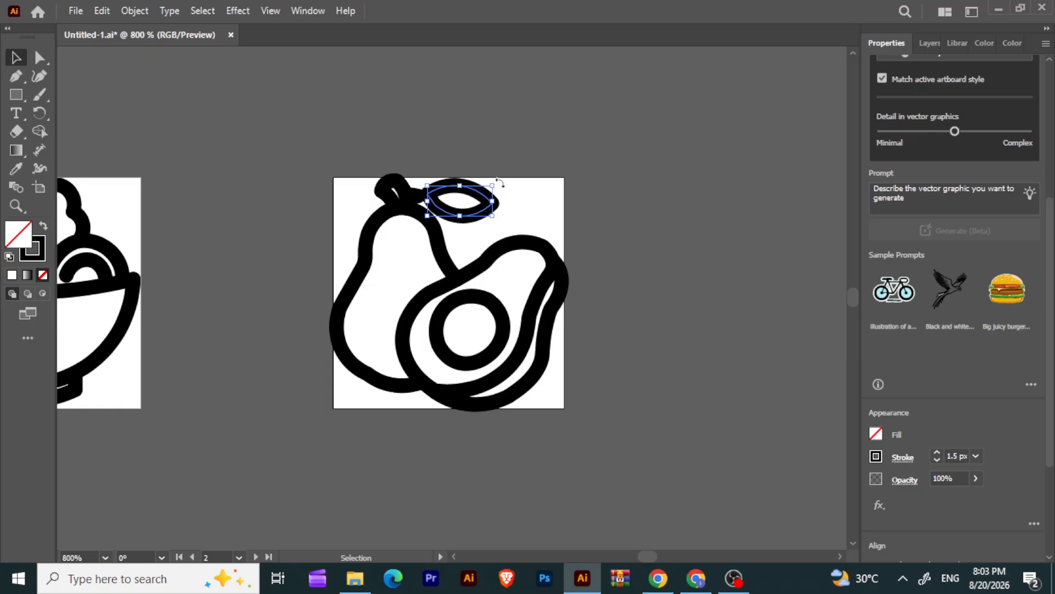
pyautogui.moveTo(500, 183); pyautogui.dragTo(499, 188)
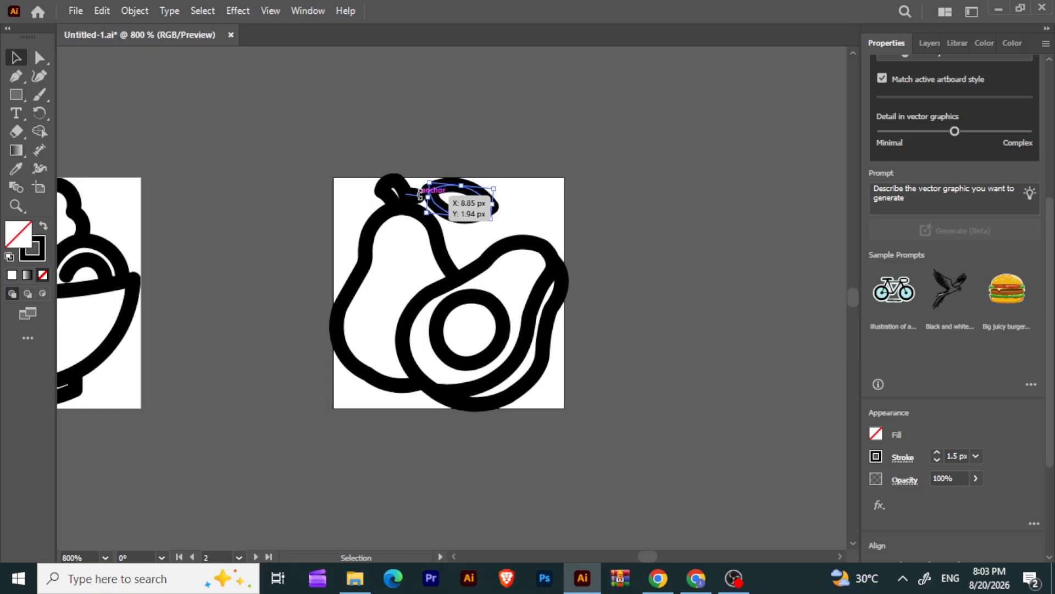
pyautogui.click(416, 197)
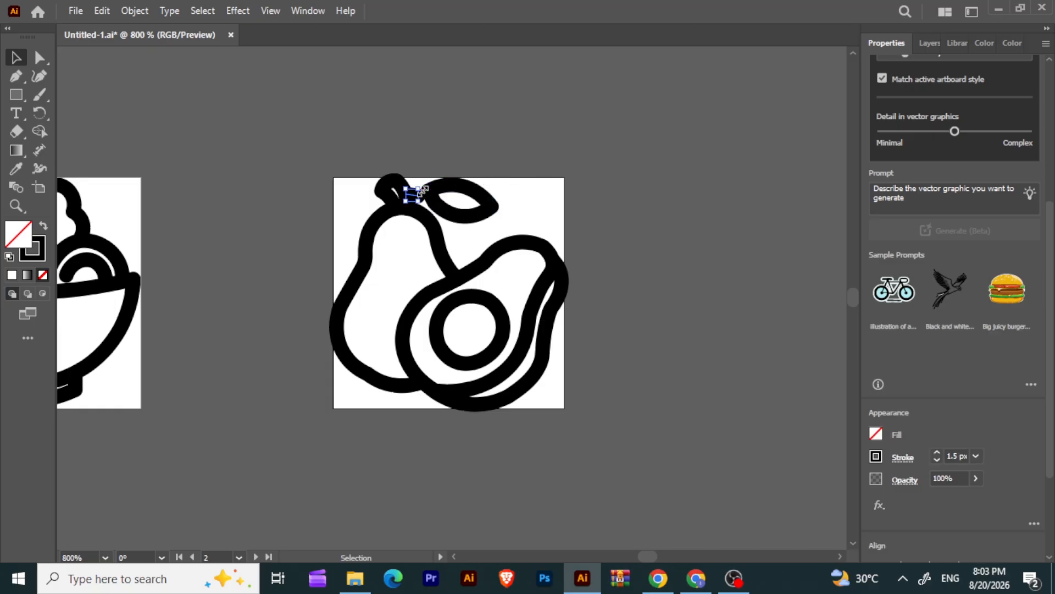
pyautogui.press('a')
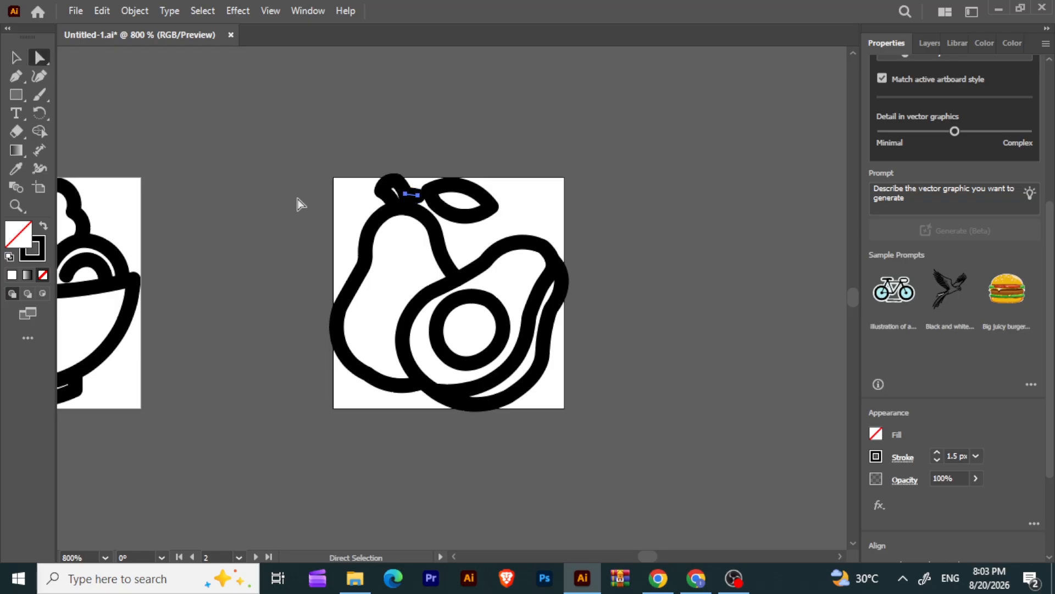
pyautogui.press('v')
pyautogui.hotkey('ctrl', 'z')
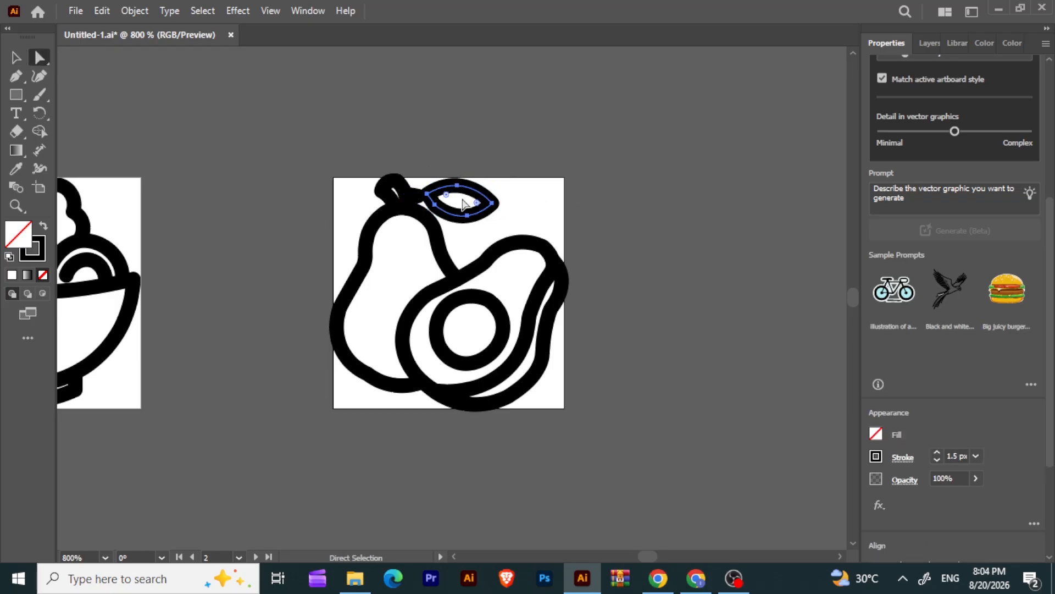
# - Adjust the short stalk line so it links the avocado's stem to the tip of the leaf
pyautogui.moveTo(422, 196); pyautogui.dragTo(405, 189)
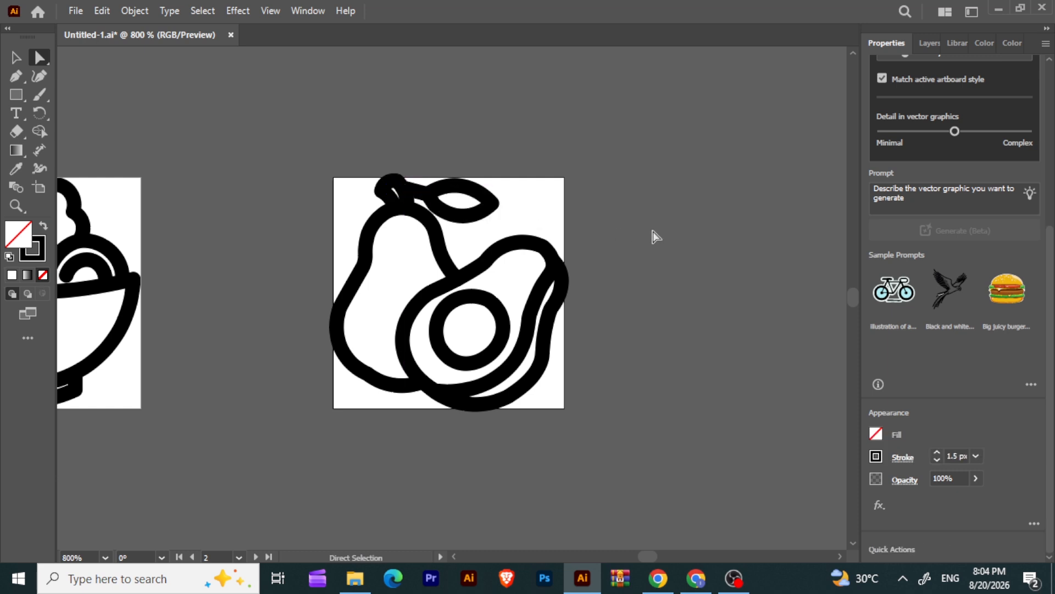
pyautogui.moveTo(405, 188); pyautogui.dragTo(402, 191)
# - Select all the avocado paths and centre them on the artboard at X 12 px and Y 12 px
pyautogui.click(15, 57)
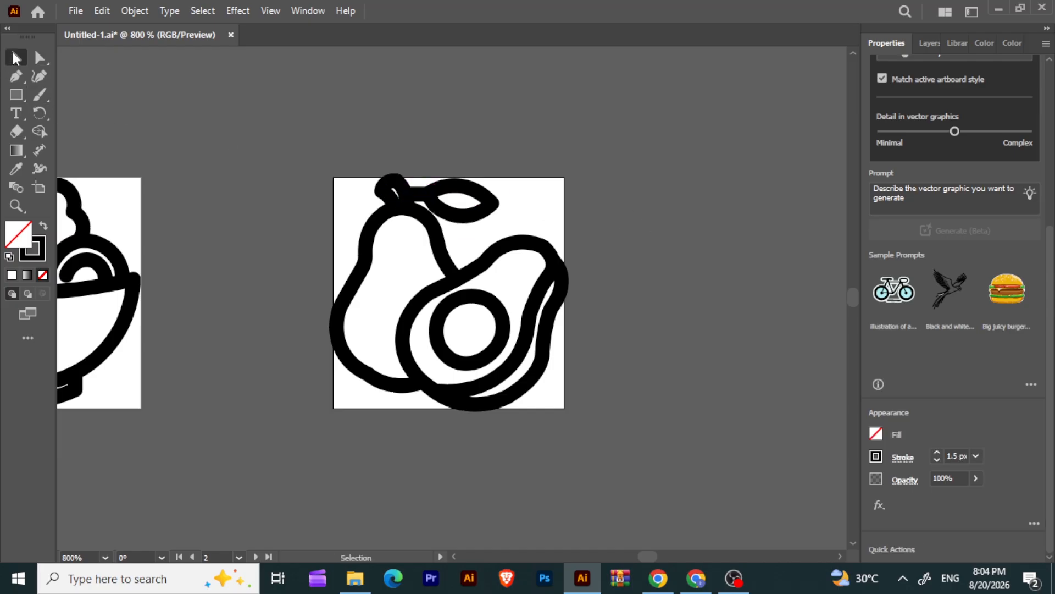
pyautogui.moveTo(284, 56); pyautogui.dragTo(544, 338)
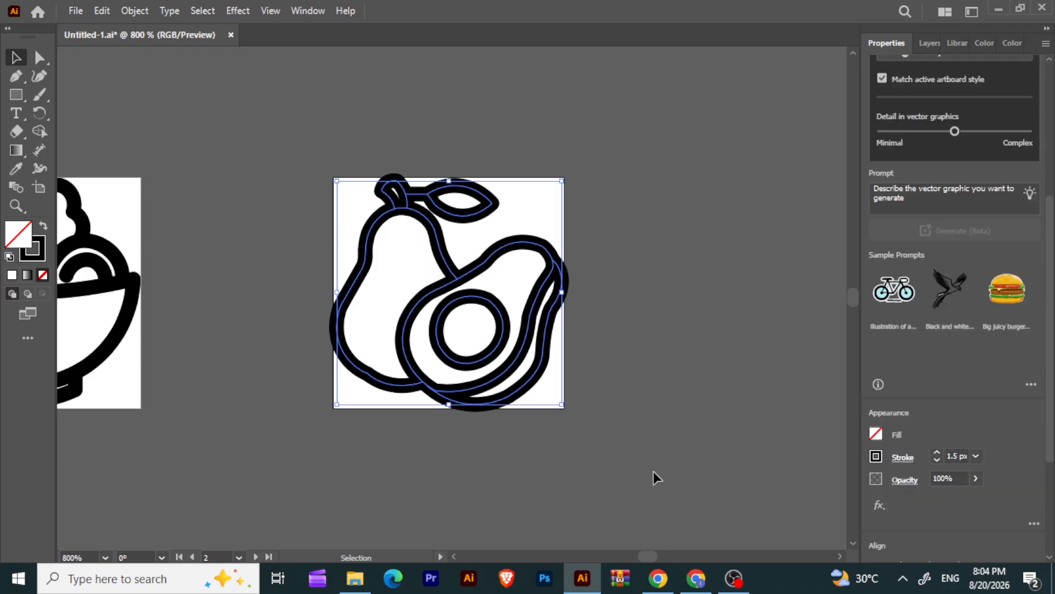
pyautogui.scroll(5, 948, 114)
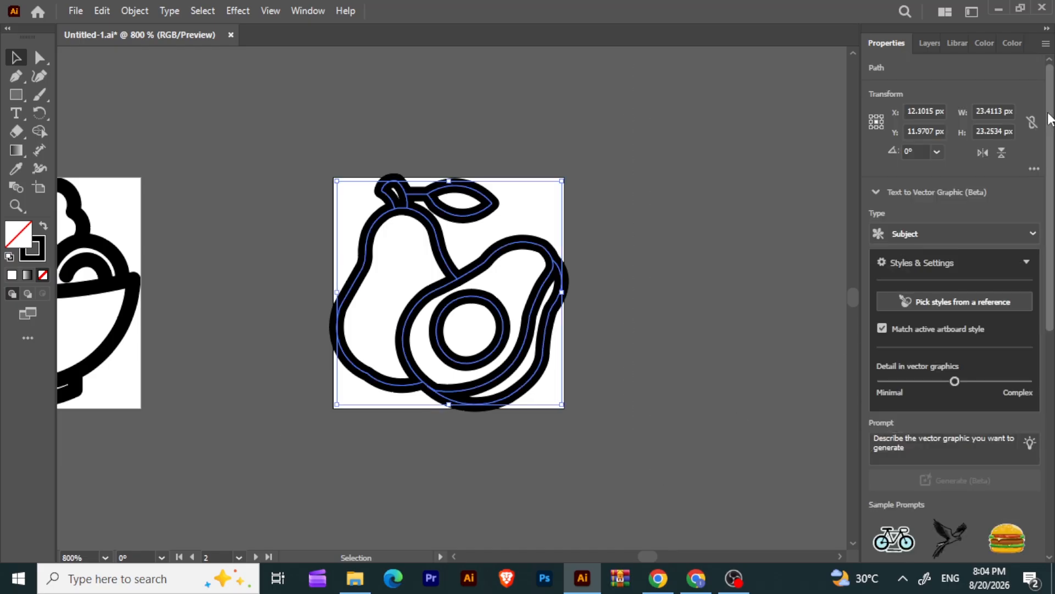
pyautogui.click(939, 111)
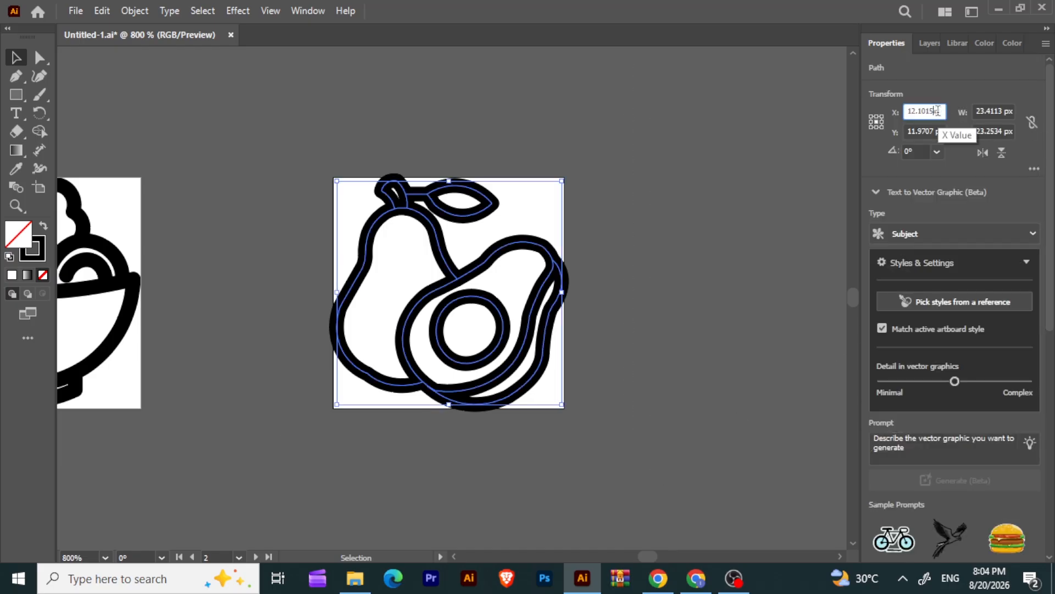
pyautogui.press('BackSpace')
pyautogui.press('BackSpace')
pyautogui.press('BackSpace')
pyautogui.press('BackSpace')
pyautogui.click(934, 132)
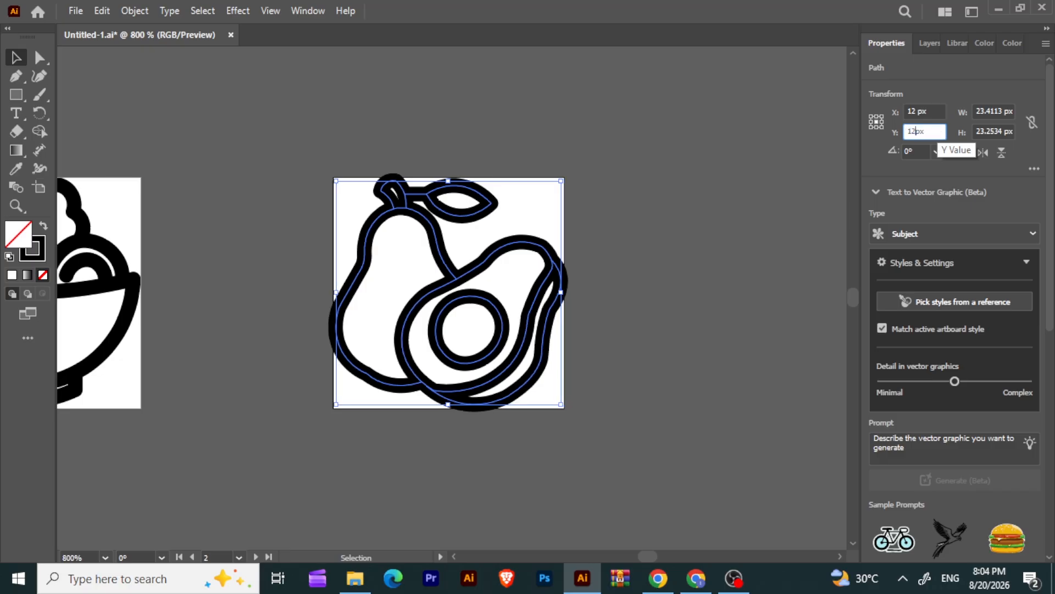
pyautogui.press('Return')
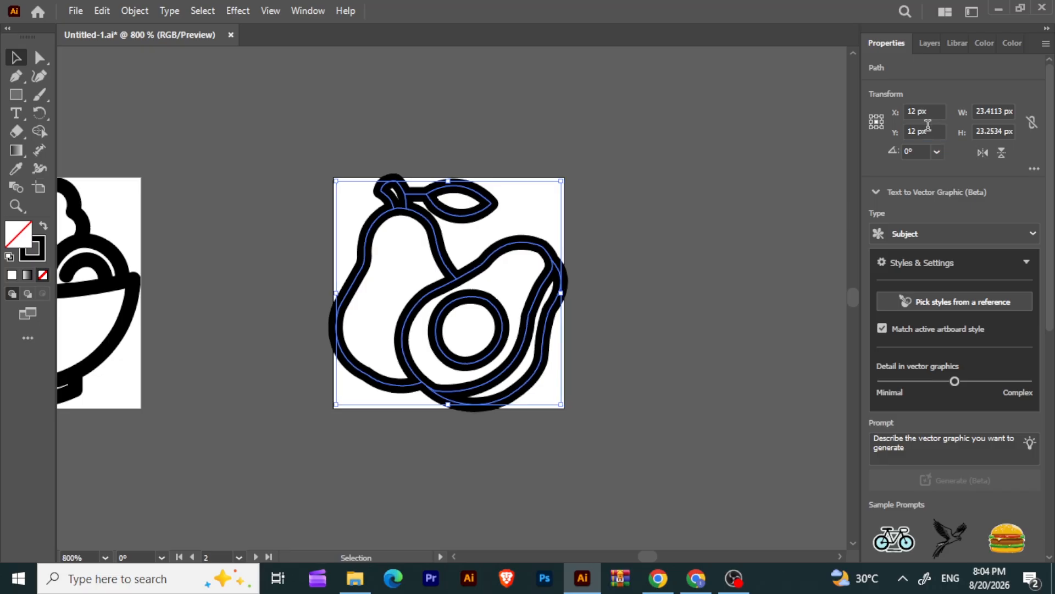
# - Reduce the width of the selected avocado drawing so its strokes fit inside the artboard
pyautogui.click(985, 110)
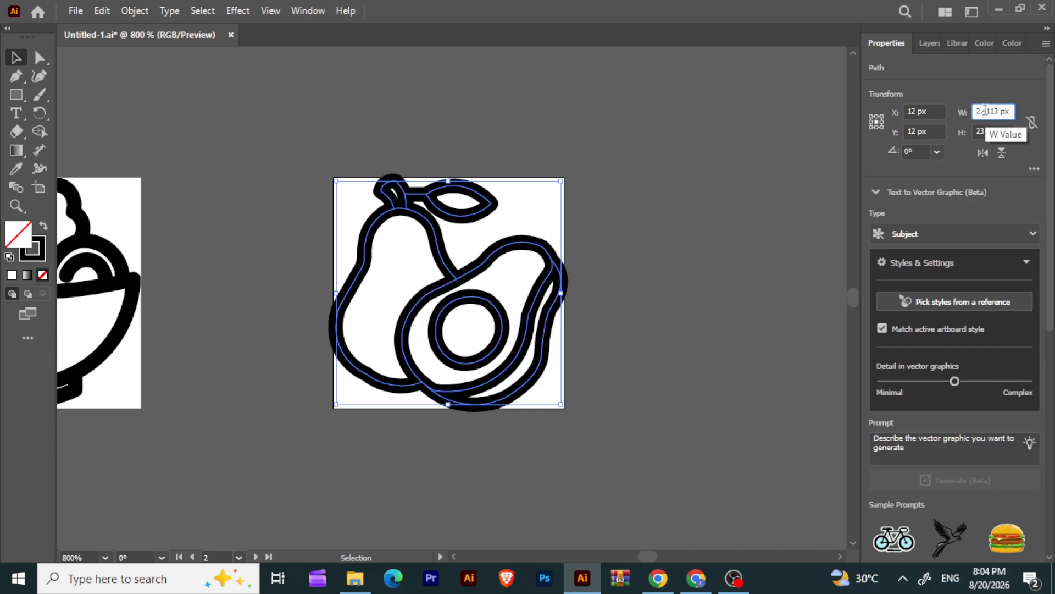
pyautogui.press('BackSpace')
pyautogui.press('BackSpace')
pyautogui.press('BackSpace')
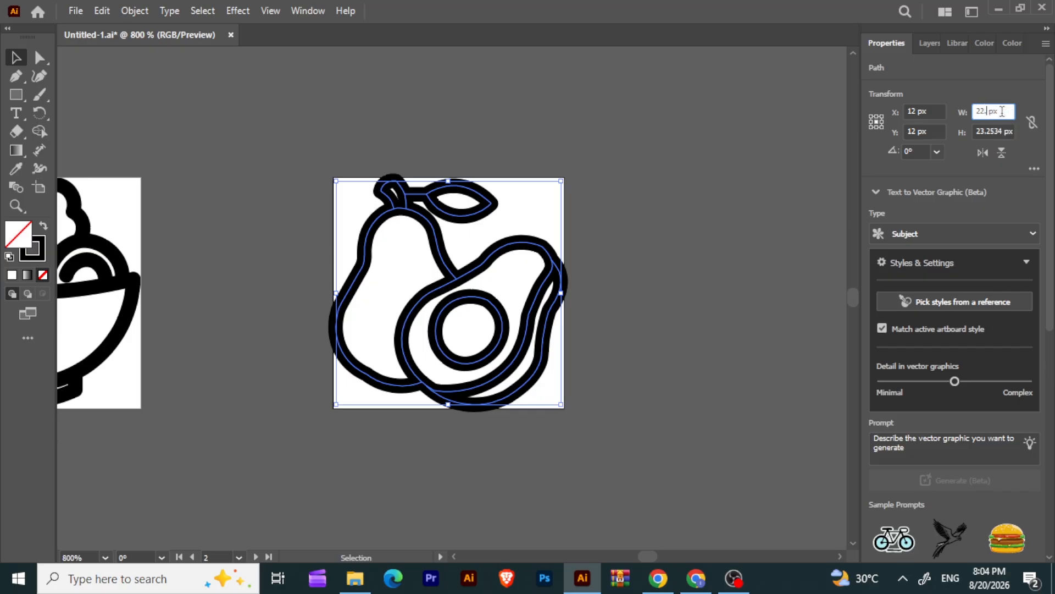
pyautogui.press('Return')
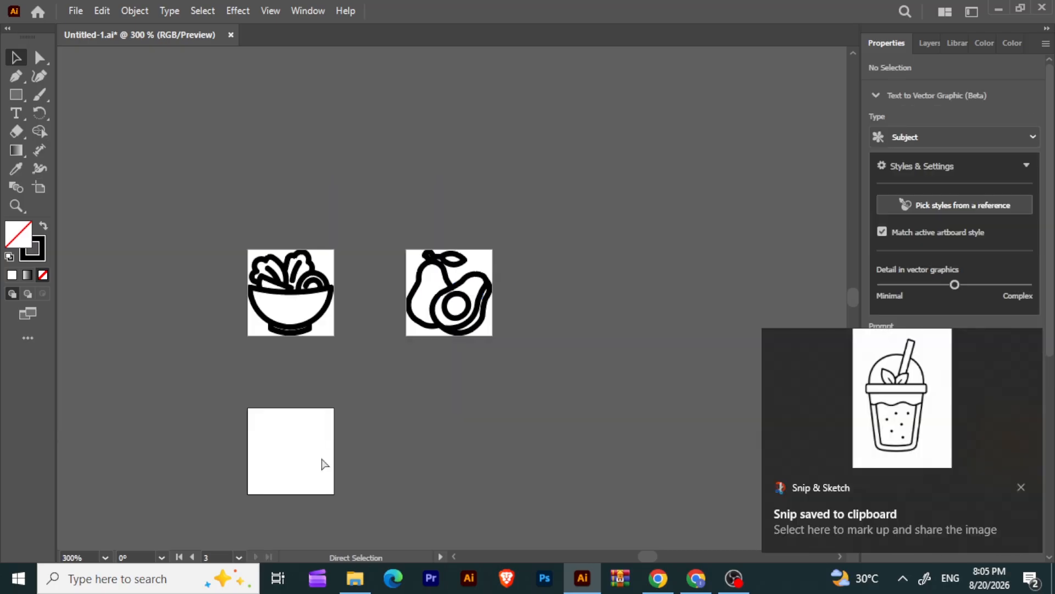
# - Paste the smoothie cup reference image and narrow it to about 94 px wide
pyautogui.hotkey('ctrl', 'v')
pyautogui.moveTo(141, 297); pyautogui.dragTo(389, 431)
pyautogui.moveTo(763, 298); pyautogui.dragTo(722, 299)
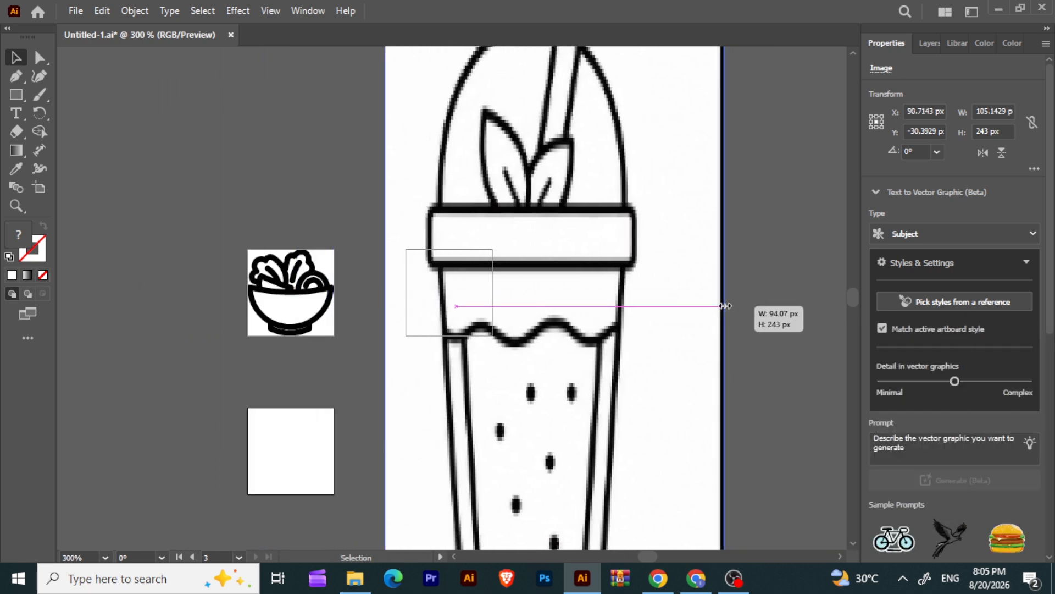
pyautogui.moveTo(572, 264); pyautogui.dragTo(603, 284)
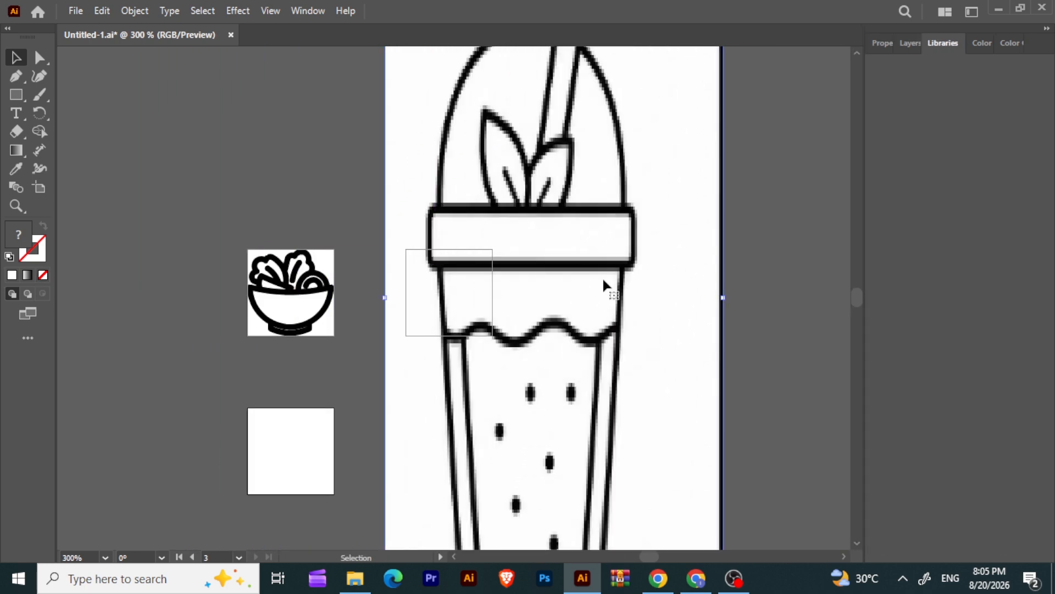
# - Reduce the smoothie cup image's height from its upper edge and move the image over the empty third artboard
pyautogui.click(857, 54)
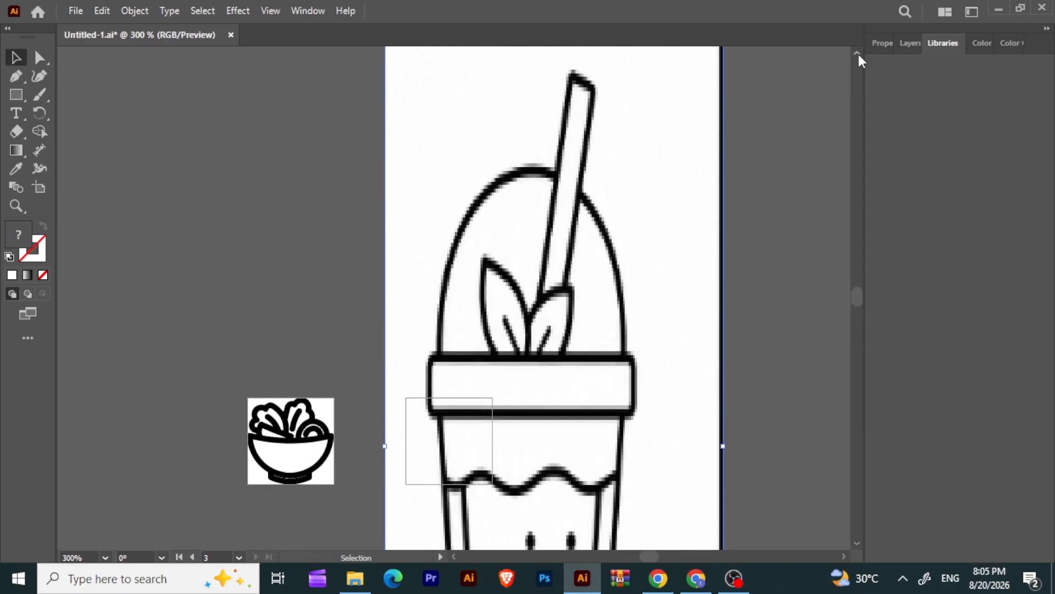
pyautogui.moveTo(557, 82); pyautogui.dragTo(544, 496)
pyautogui.click(857, 543)
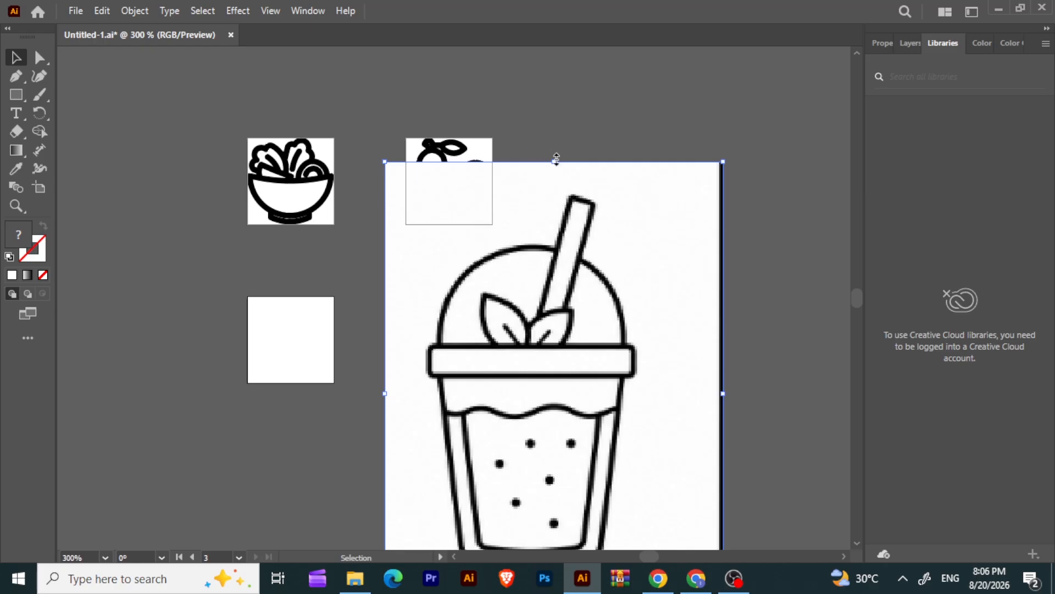
pyautogui.moveTo(556, 159); pyautogui.dragTo(555, 346)
pyautogui.moveTo(547, 407); pyautogui.dragTo(325, 246)
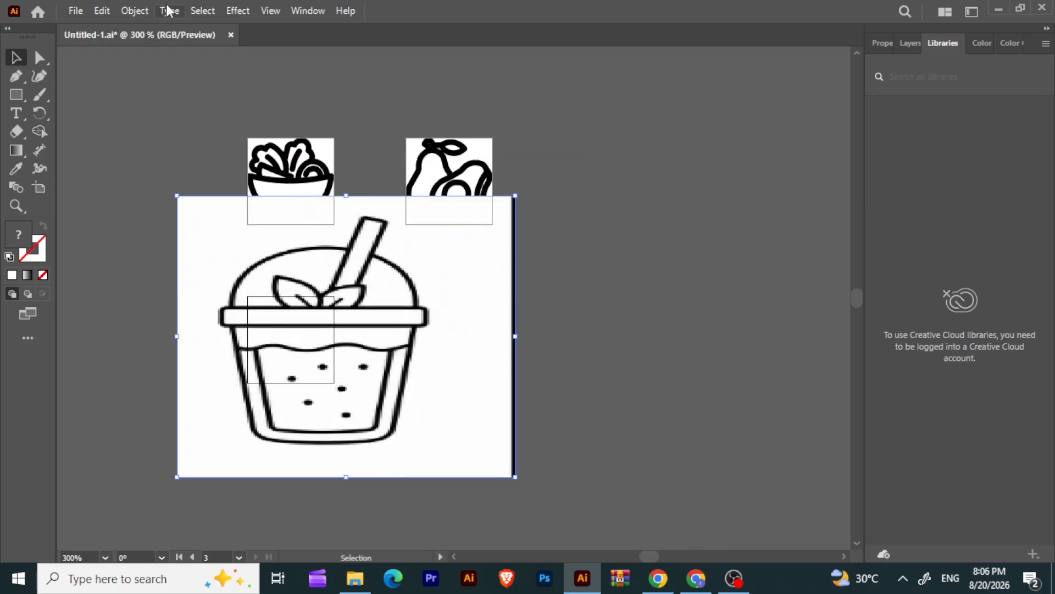
# - Crop the smoothie cup image closely around the cup and straw, removing the blank margins and dark side strip
pyautogui.click(129, 11)
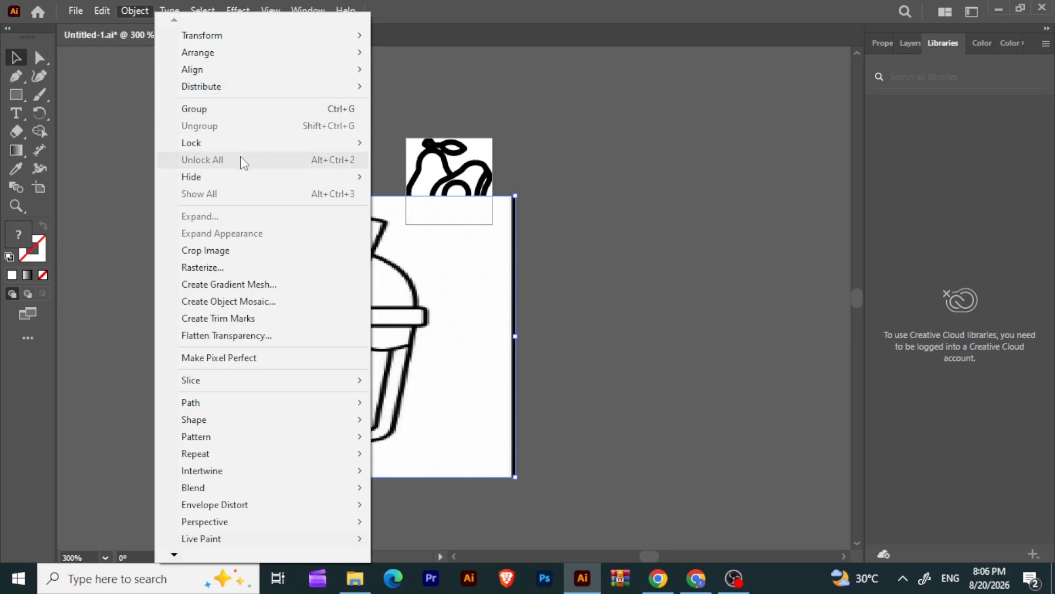
pyautogui.click(255, 250)
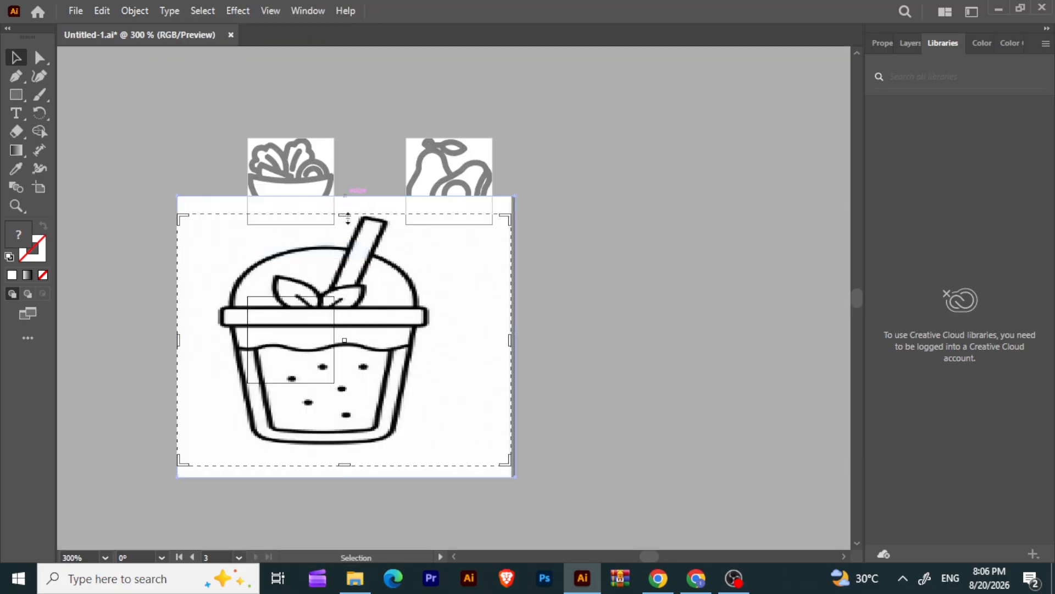
pyautogui.moveTo(345, 466); pyautogui.dragTo(345, 448)
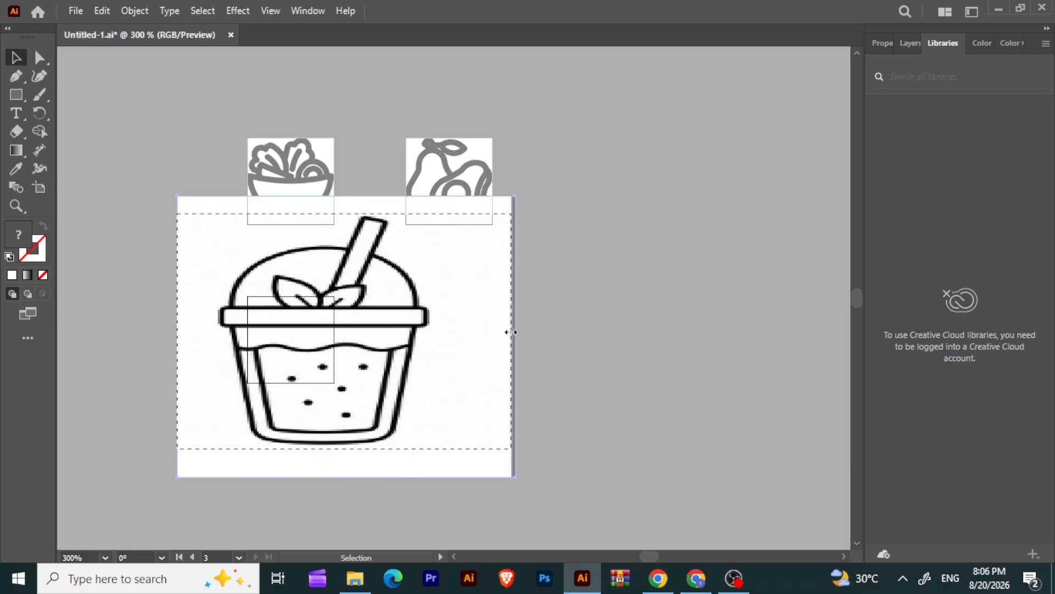
pyautogui.moveTo(505, 329); pyautogui.dragTo(433, 324)
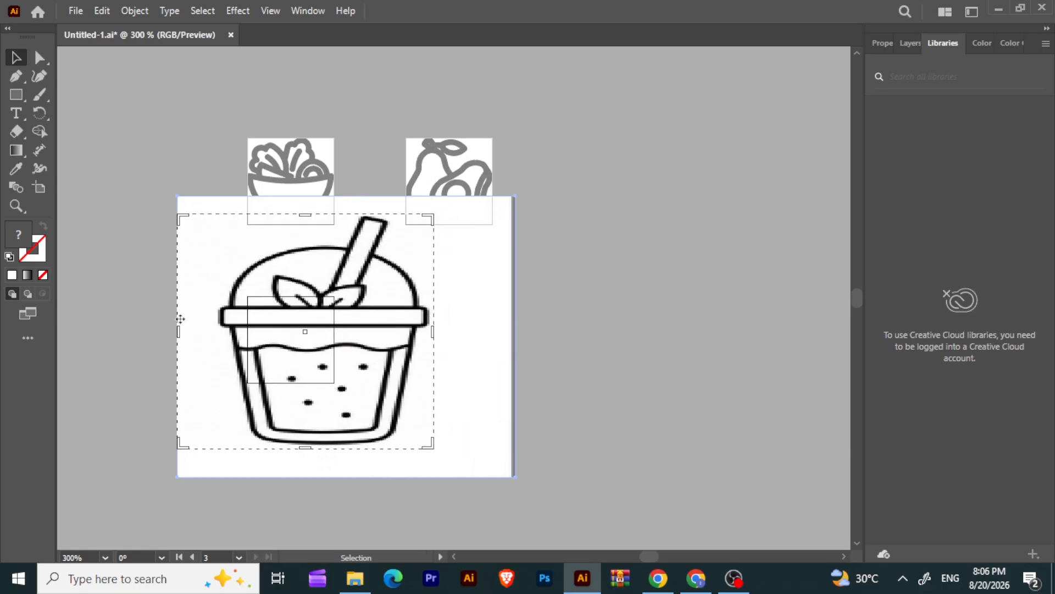
pyautogui.moveTo(179, 330); pyautogui.dragTo(219, 338)
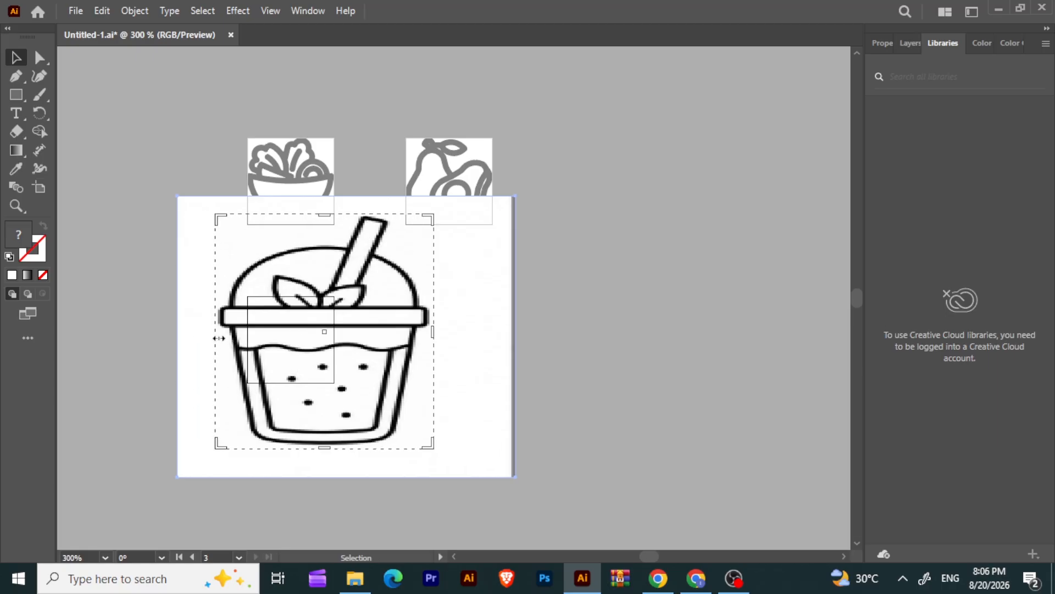
pyautogui.press('Return')
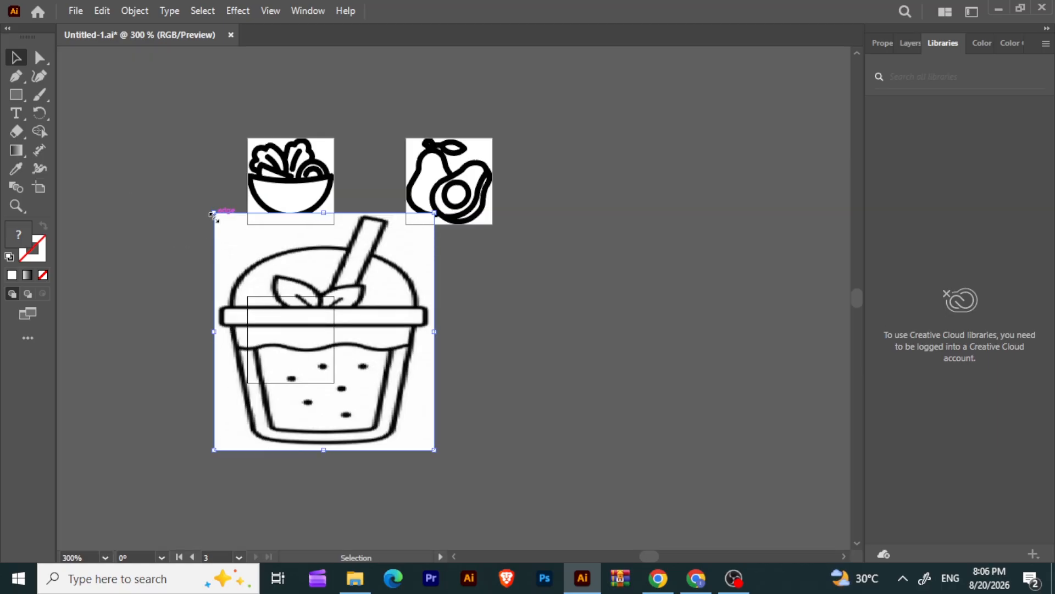
# - Scale the smoothie cup image down onto the third artboard and stretch its height slightly past the artboard's upper and lower edges
pyautogui.moveTo(213, 214); pyautogui.dragTo(369, 360)
pyautogui.moveTo(392, 409); pyautogui.dragTo(282, 345)
pyautogui.hotkey('ctrl', '=')
pyautogui.hotkey('ctrl', '=')
pyautogui.hotkey('ctrl', '=')
pyautogui.hotkey('ctrl', '=')
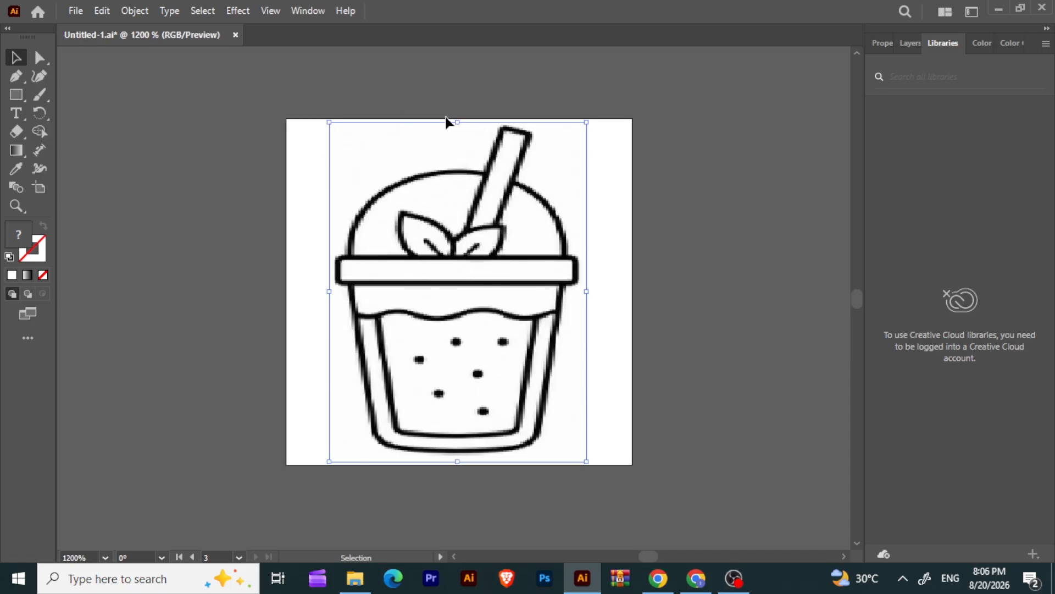
pyautogui.moveTo(460, 125); pyautogui.dragTo(462, 109)
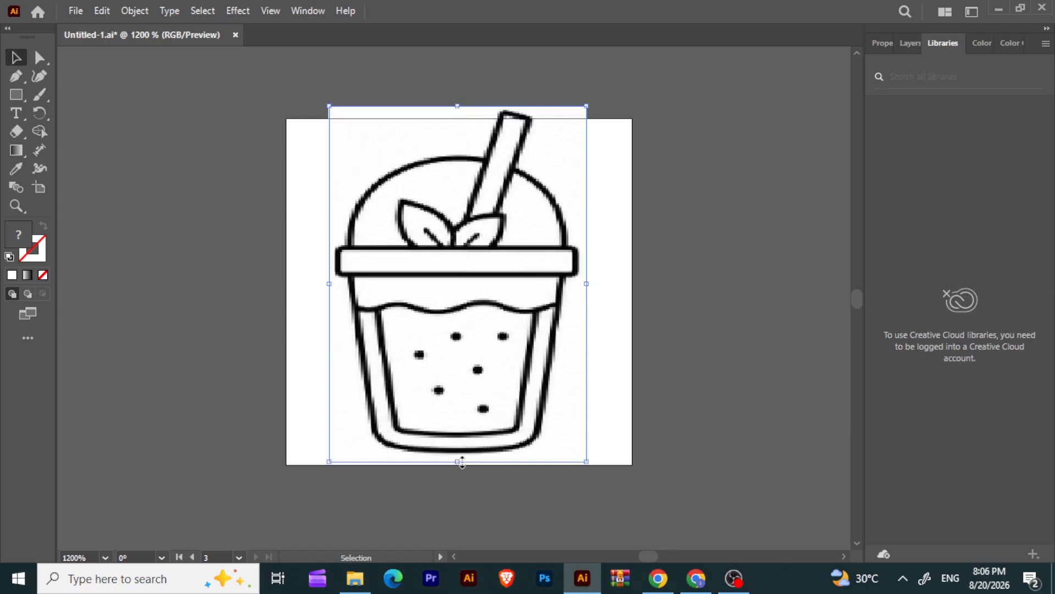
pyautogui.moveTo(458, 461); pyautogui.dragTo(458, 477)
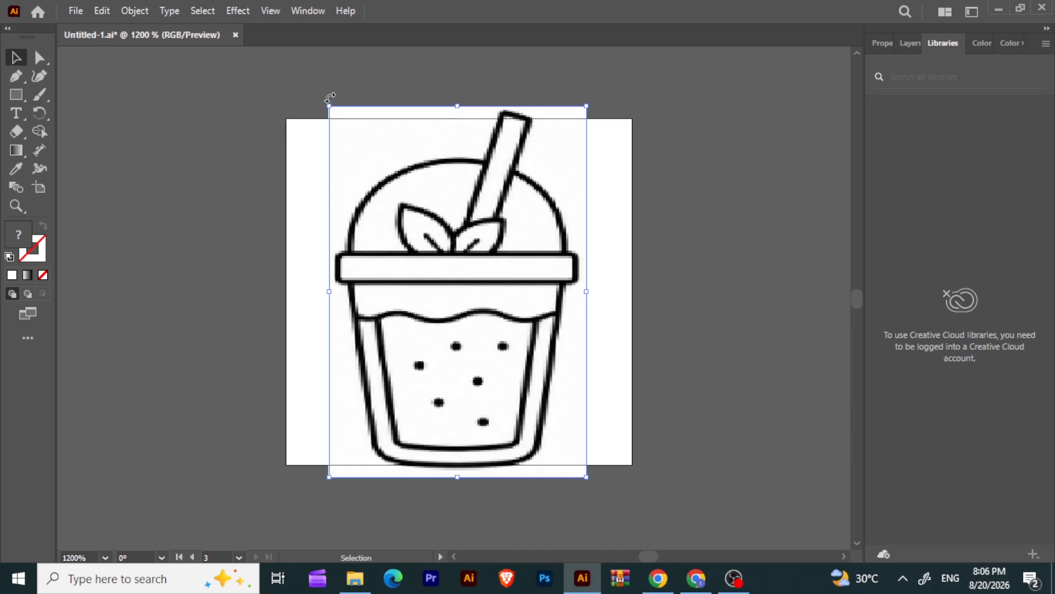
# - Rotate the smoothie cup image clockwise so the straw aims at the artboard's upper-right corner, and reposition it over the artboard
pyautogui.moveTo(330, 98); pyautogui.dragTo(467, 90)
pyautogui.moveTo(566, 142); pyautogui.dragTo(579, 113)
pyautogui.moveTo(346, 440); pyautogui.dragTo(343, 447)
pyautogui.moveTo(389, 380); pyautogui.dragTo(387, 373)
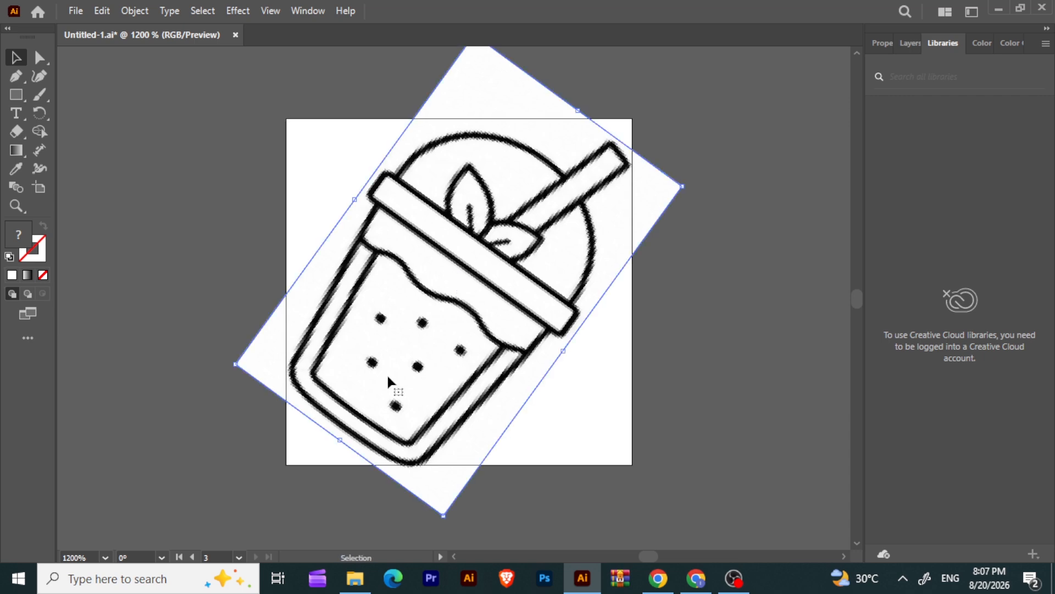
# - Fine-tune the tilted cup image's width, length and position so the cup and straw fill the artboard diagonally
pyautogui.click(587, 107)
pyautogui.click(351, 212)
pyautogui.moveTo(563, 351); pyautogui.dragTo(545, 342)
pyautogui.moveTo(491, 263); pyautogui.dragTo(493, 272)
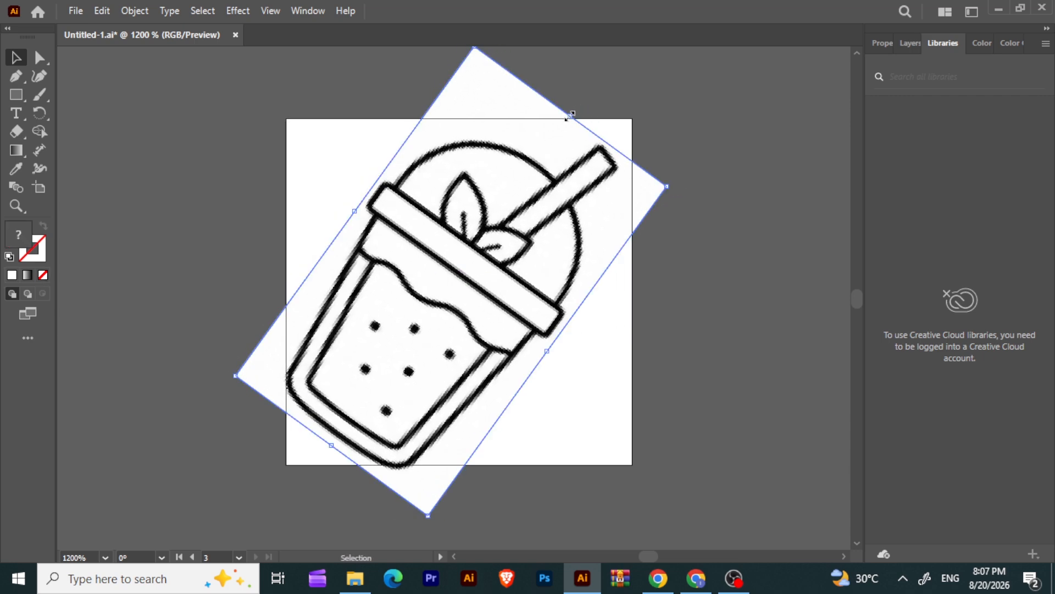
pyautogui.moveTo(571, 115); pyautogui.dragTo(585, 98)
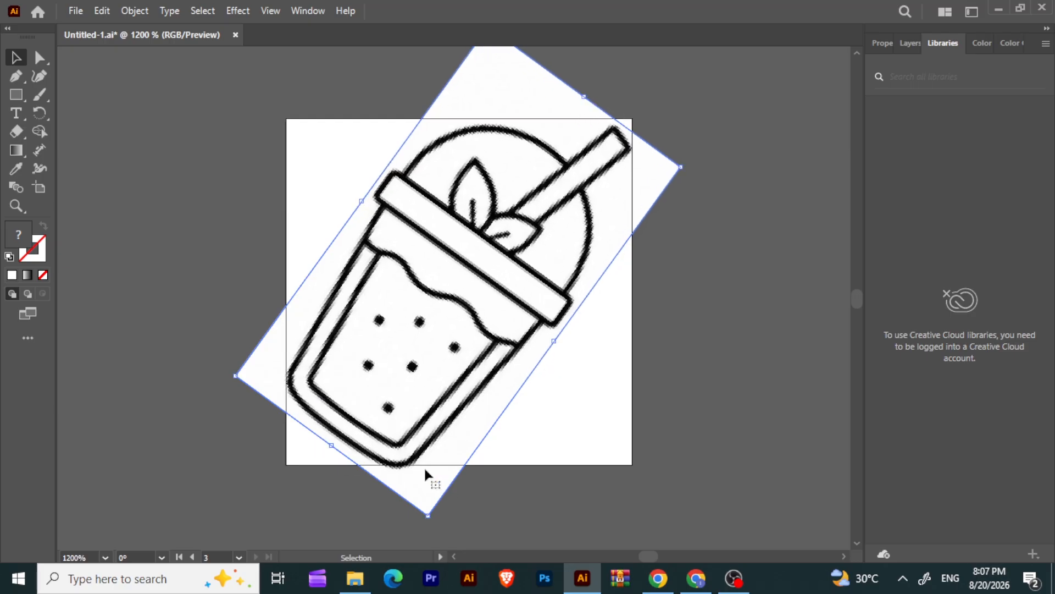
pyautogui.moveTo(553, 341); pyautogui.dragTo(551, 339)
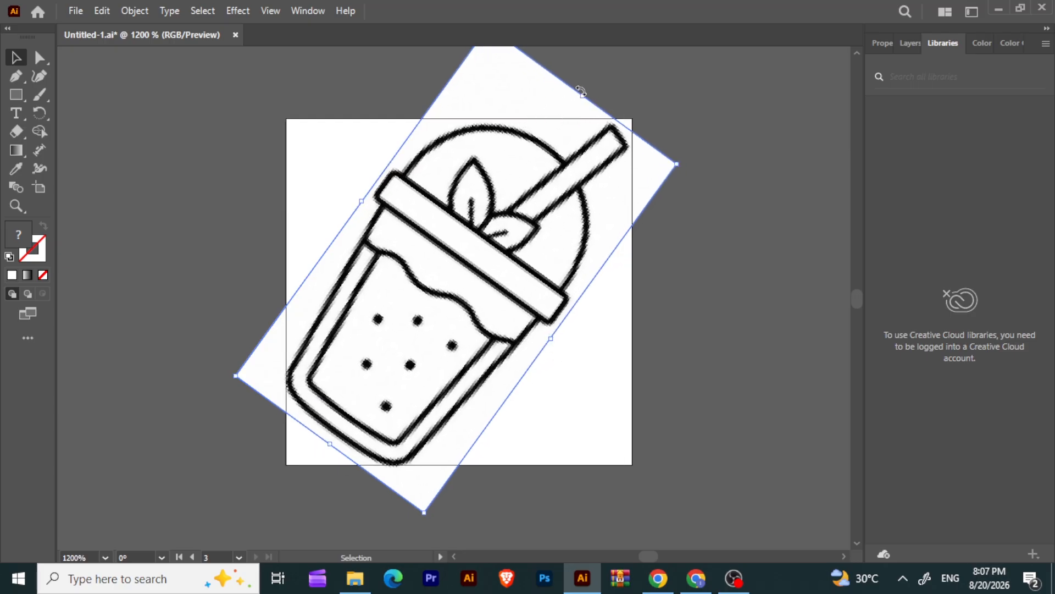
pyautogui.moveTo(581, 92); pyautogui.dragTo(584, 95)
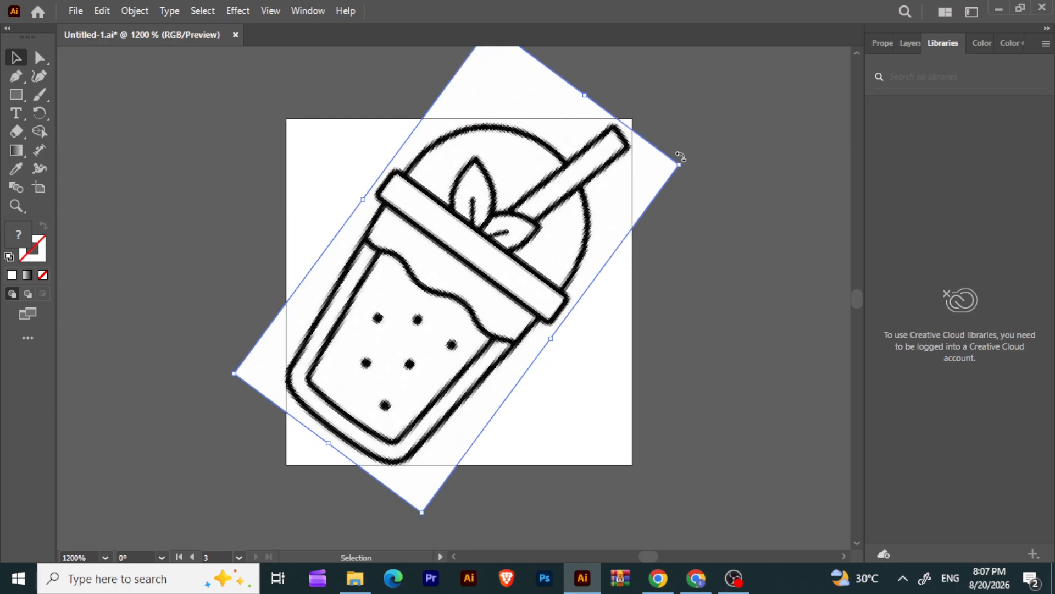
pyautogui.moveTo(687, 163); pyautogui.dragTo(685, 160)
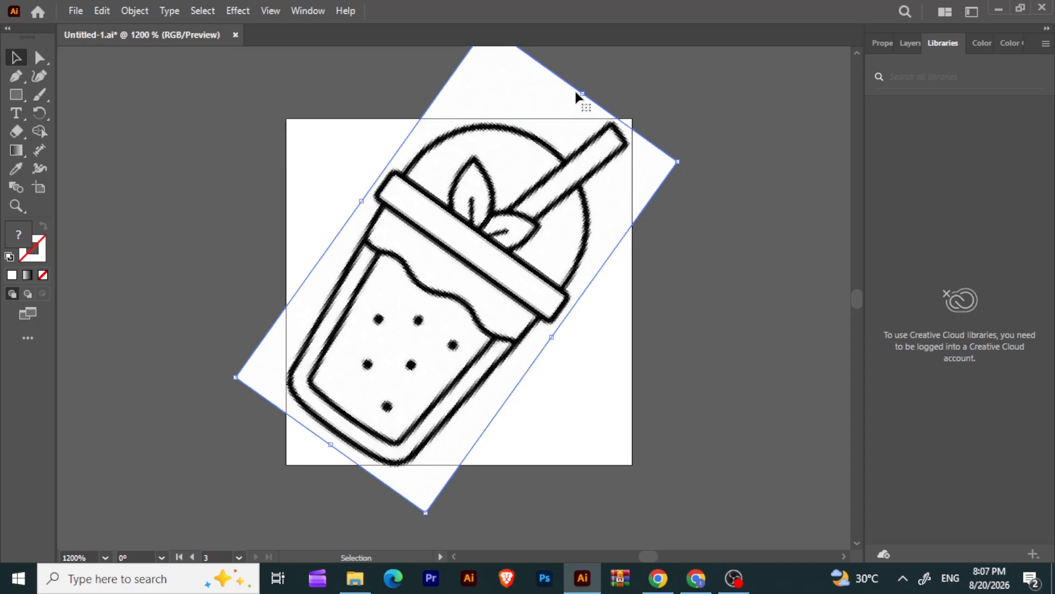
pyautogui.moveTo(584, 94); pyautogui.dragTo(584, 90)
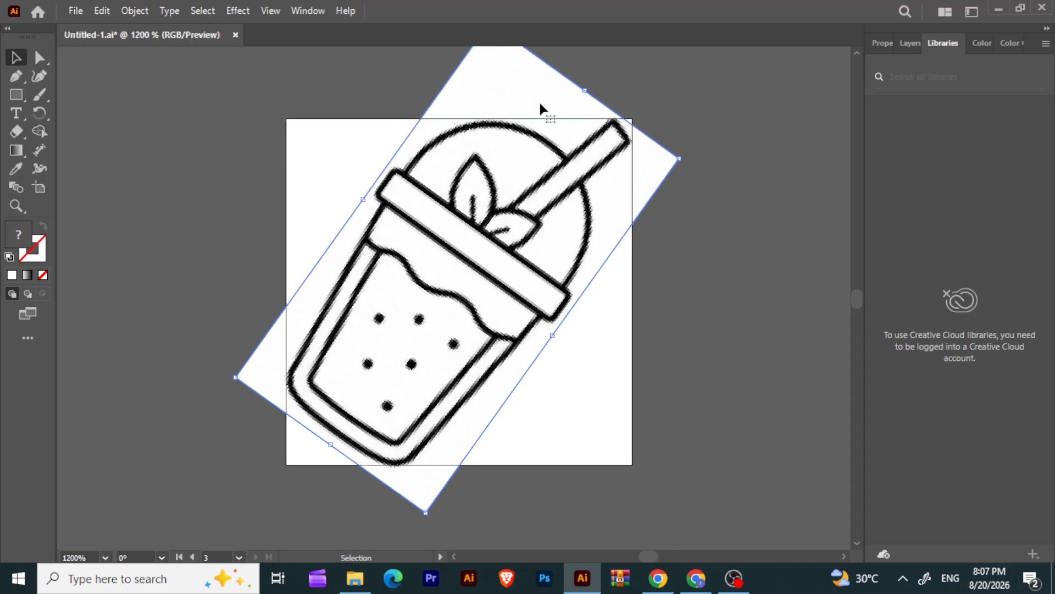
# - Draw a long, narrow rectangle for the cup's lid rim, tilt it to the rim's angle and place it over the rim
pyautogui.click(22, 95)
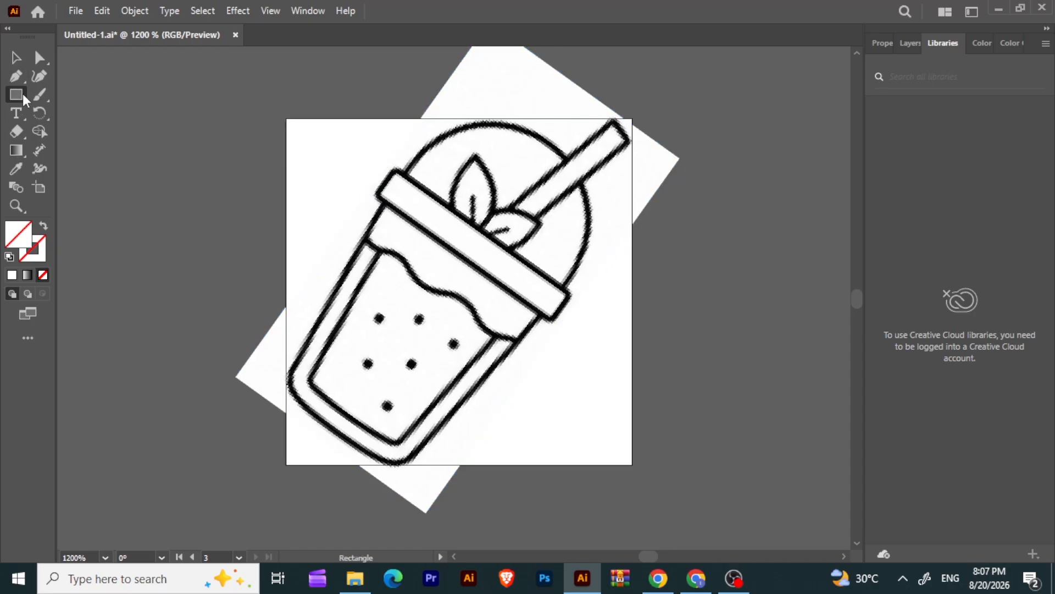
pyautogui.moveTo(372, 168); pyautogui.dragTo(592, 196)
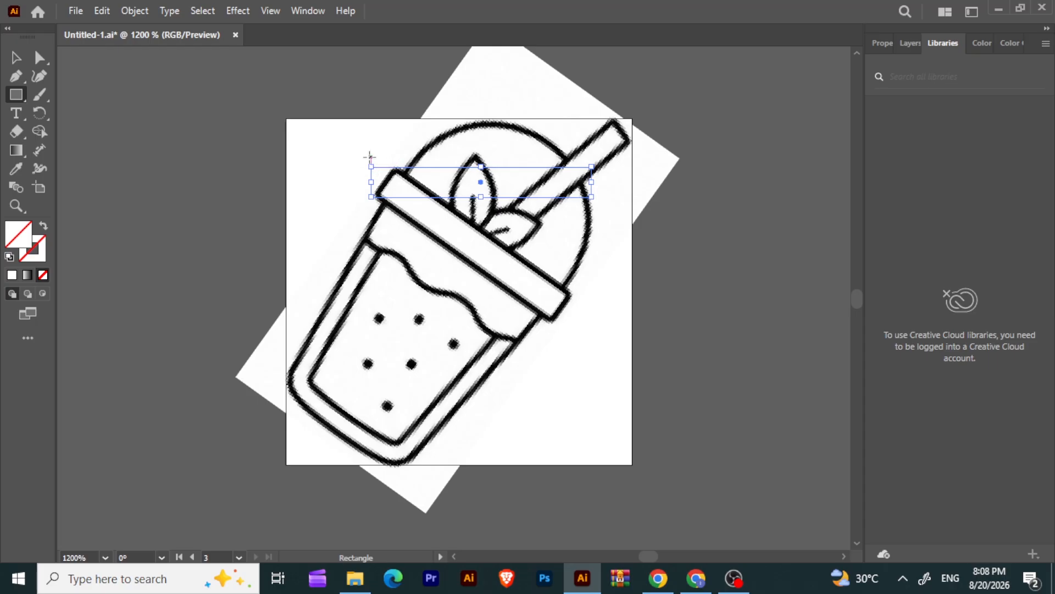
pyautogui.moveTo(365, 162); pyautogui.dragTo(417, 134)
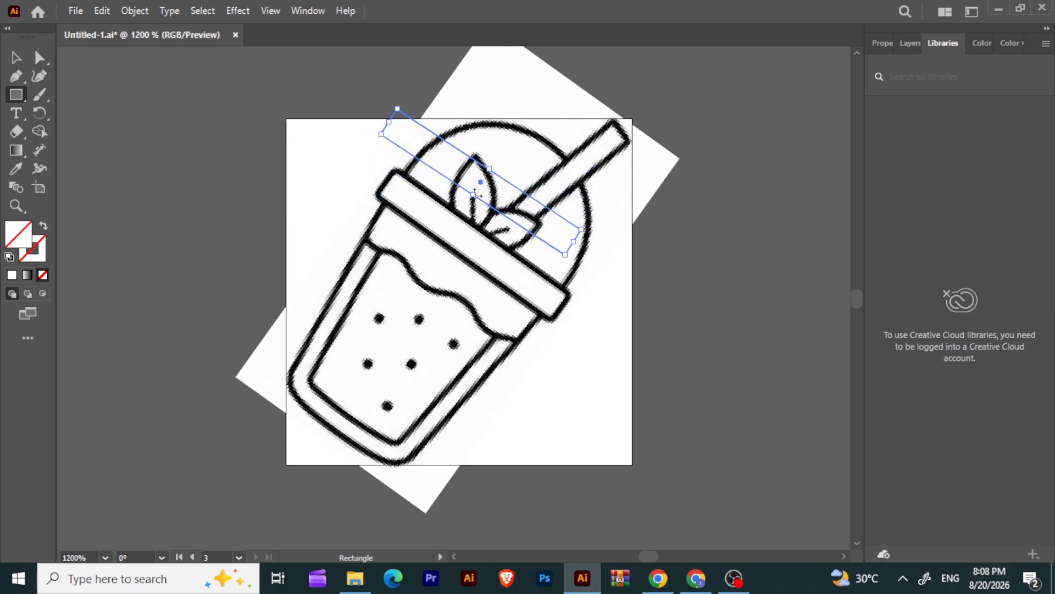
pyautogui.moveTo(483, 183); pyautogui.dragTo(476, 240)
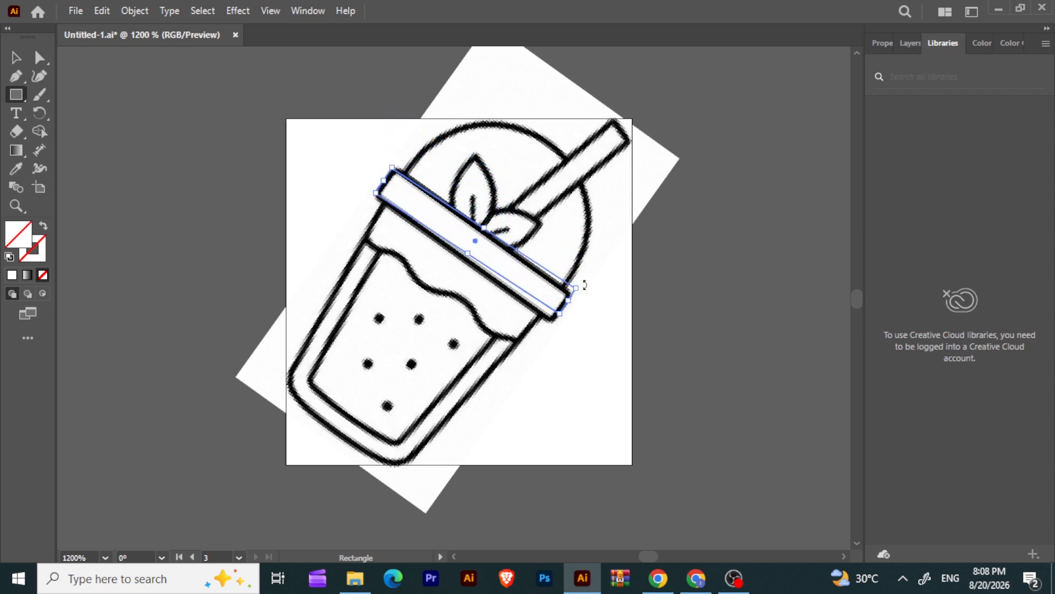
# - Refine the rim rectangle's tilt, extend its lower edge to match the traced rim, and round its corners
pyautogui.moveTo(577, 287); pyautogui.dragTo(580, 292)
pyautogui.moveTo(476, 240); pyautogui.dragTo(473, 244)
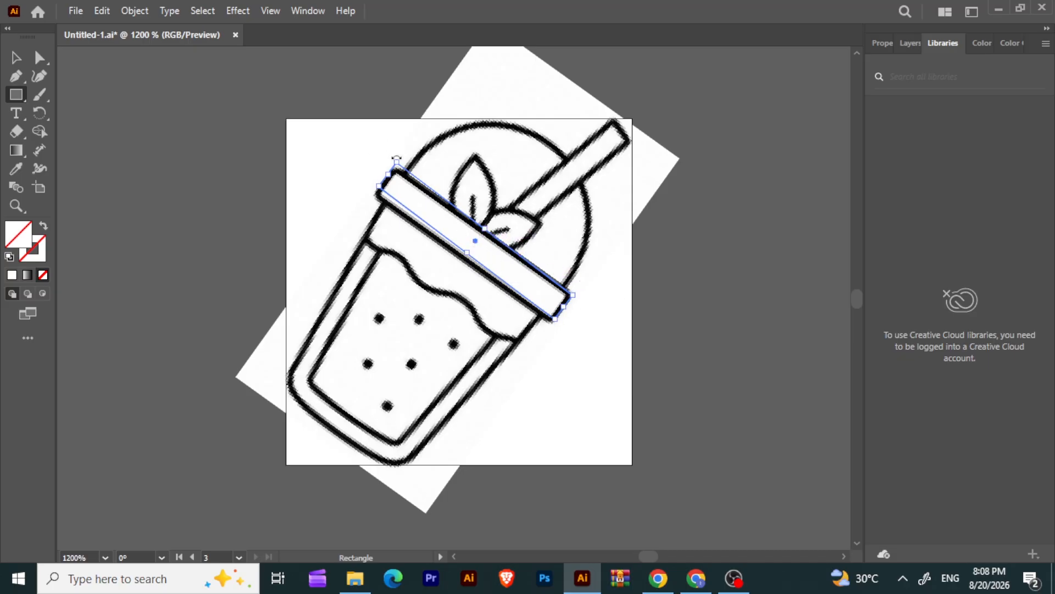
pyautogui.moveTo(396, 158); pyautogui.dragTo(388, 165)
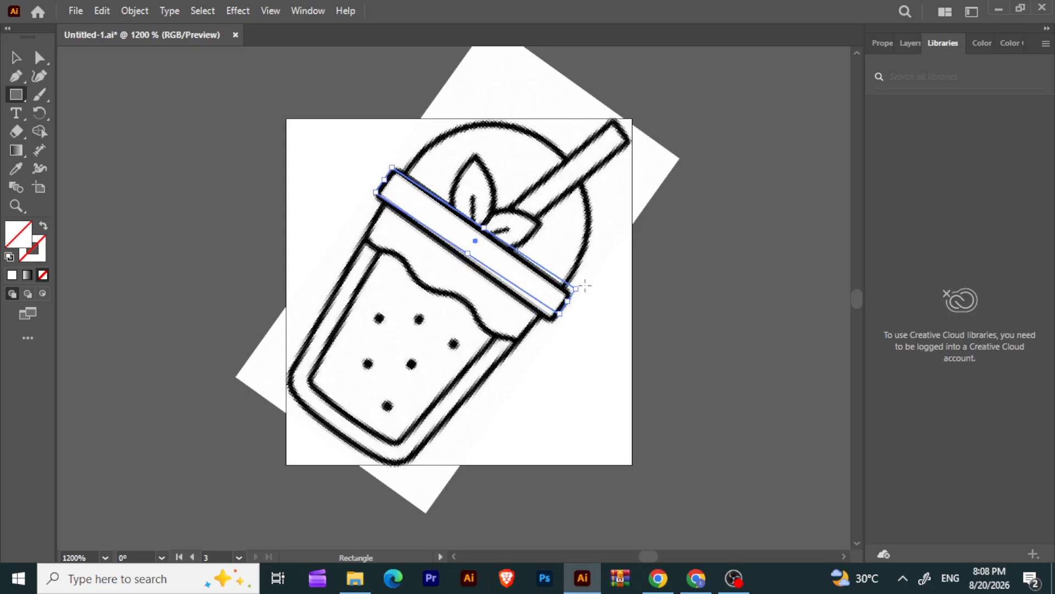
pyautogui.moveTo(585, 286); pyautogui.dragTo(577, 296)
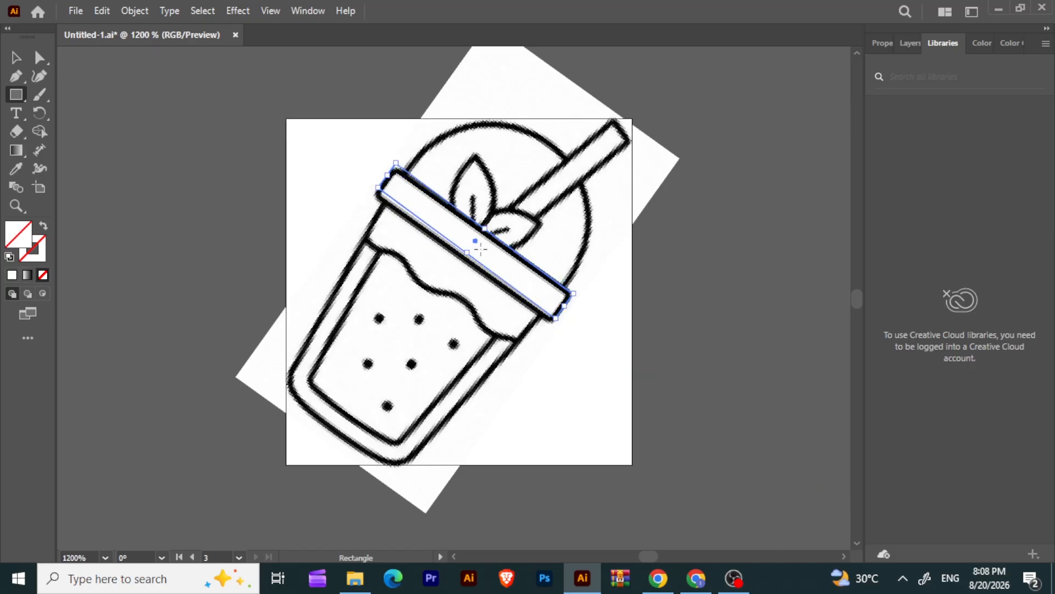
pyautogui.moveTo(474, 241); pyautogui.dragTo(465, 259)
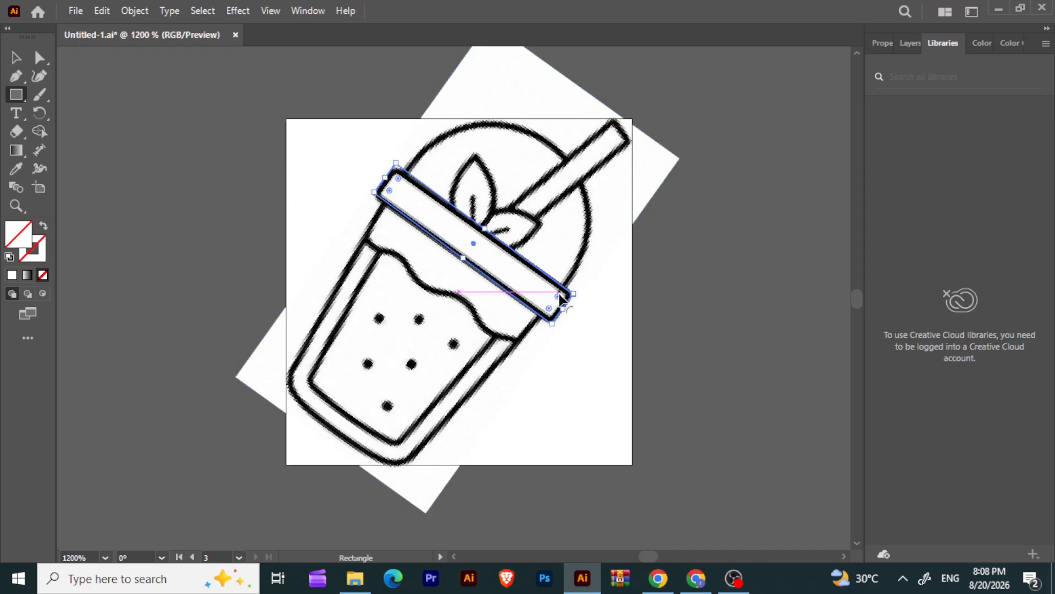
pyautogui.moveTo(559, 293); pyautogui.dragTo(557, 294)
# - Give the rim rectangle a 1 px black stroke with round caps and round corner joins
pyautogui.click(881, 43)
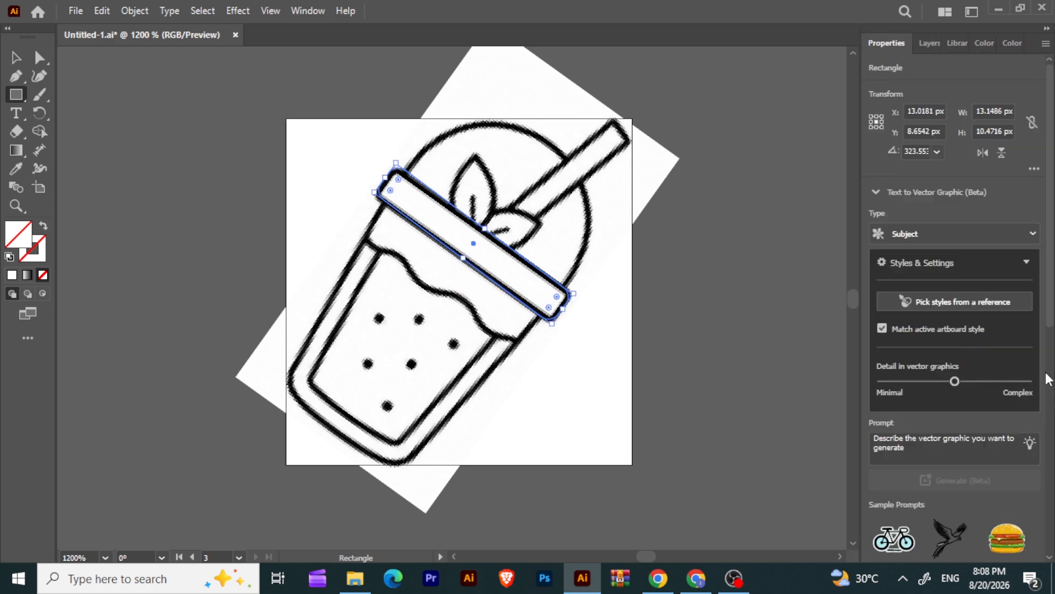
pyautogui.scroll(-5, 1011, 412)
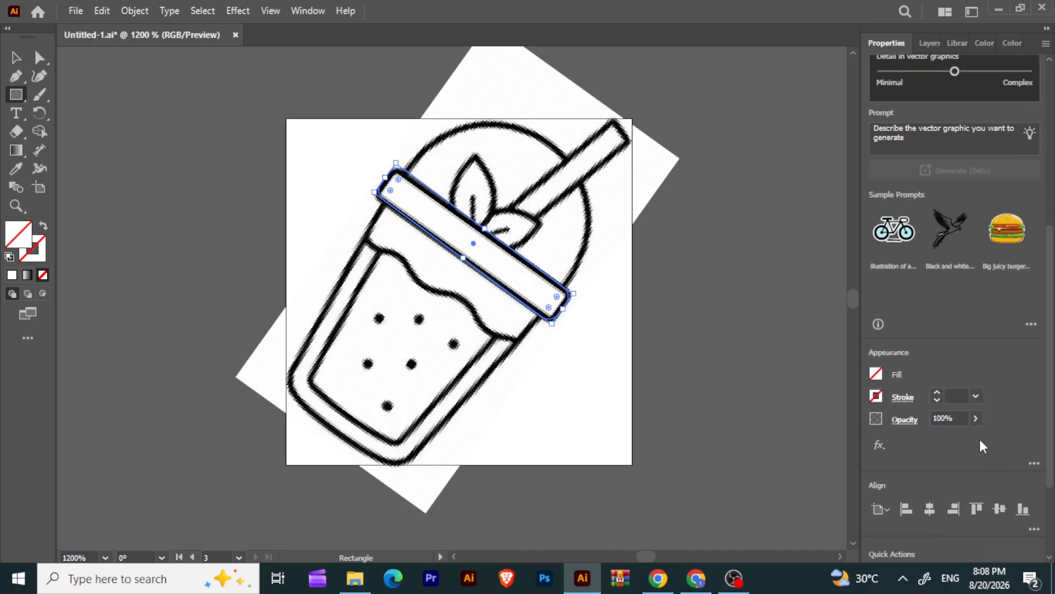
pyautogui.click(936, 392)
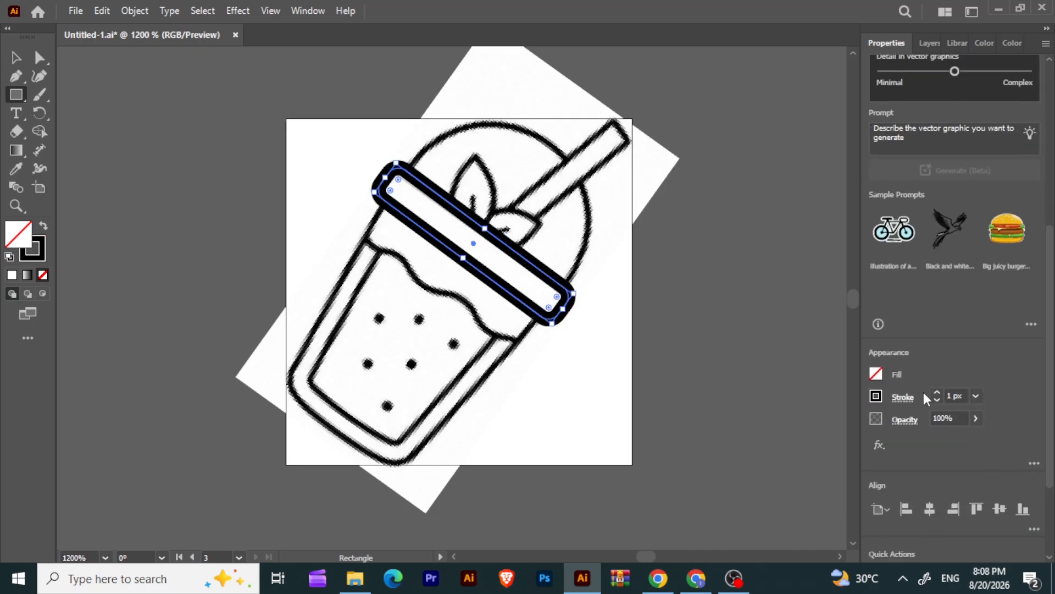
pyautogui.click(876, 396)
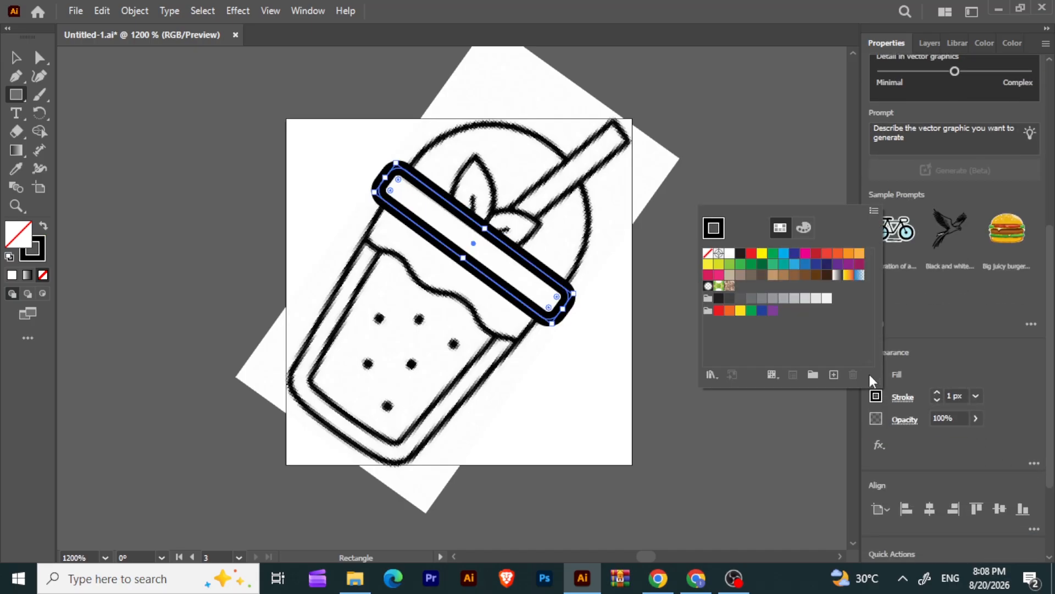
pyautogui.click(915, 398)
pyautogui.click(916, 398)
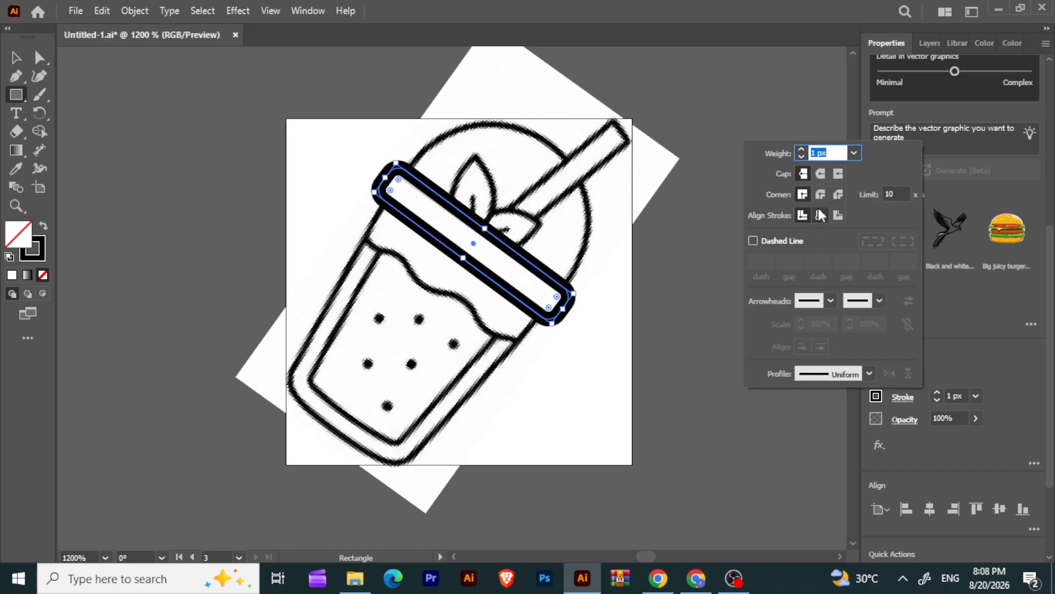
pyautogui.click(821, 195)
pyautogui.click(820, 174)
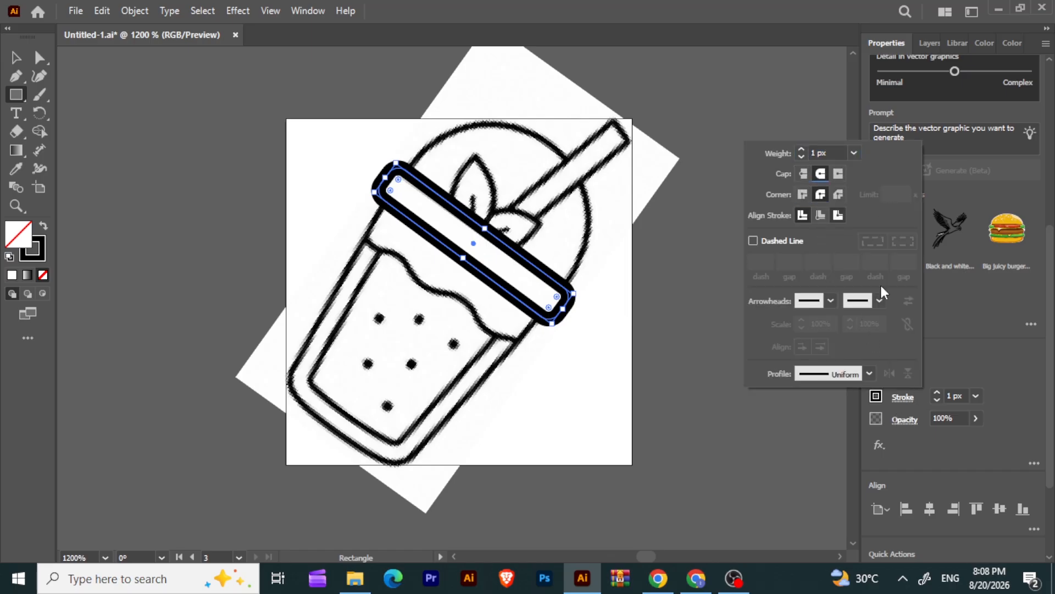
# - Set the rim rectangle's stroke weight to 1.5 px
pyautogui.click(951, 395)
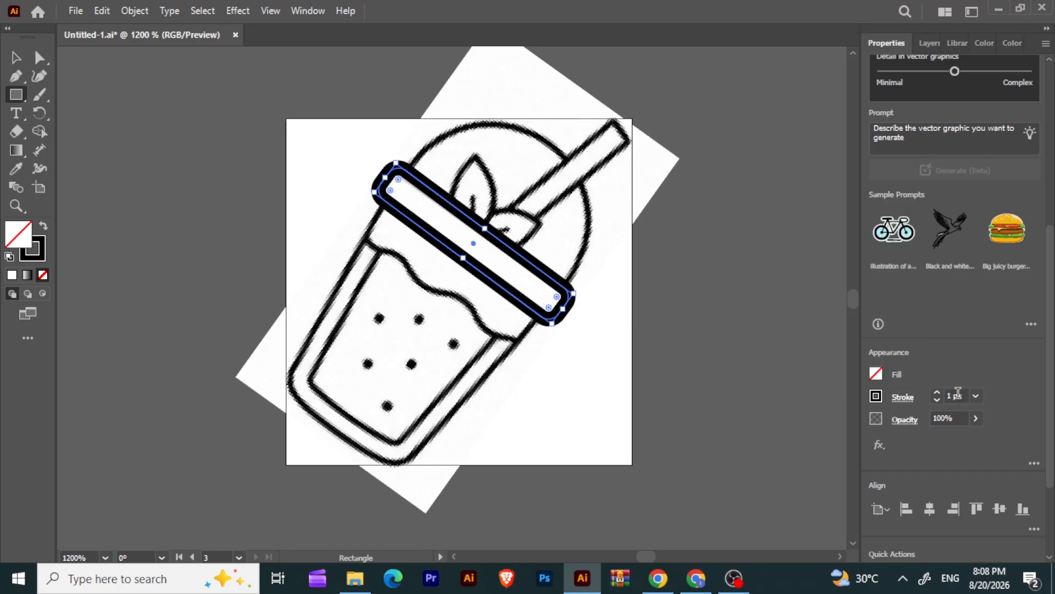
pyautogui.click(956, 394)
pyautogui.write('.')
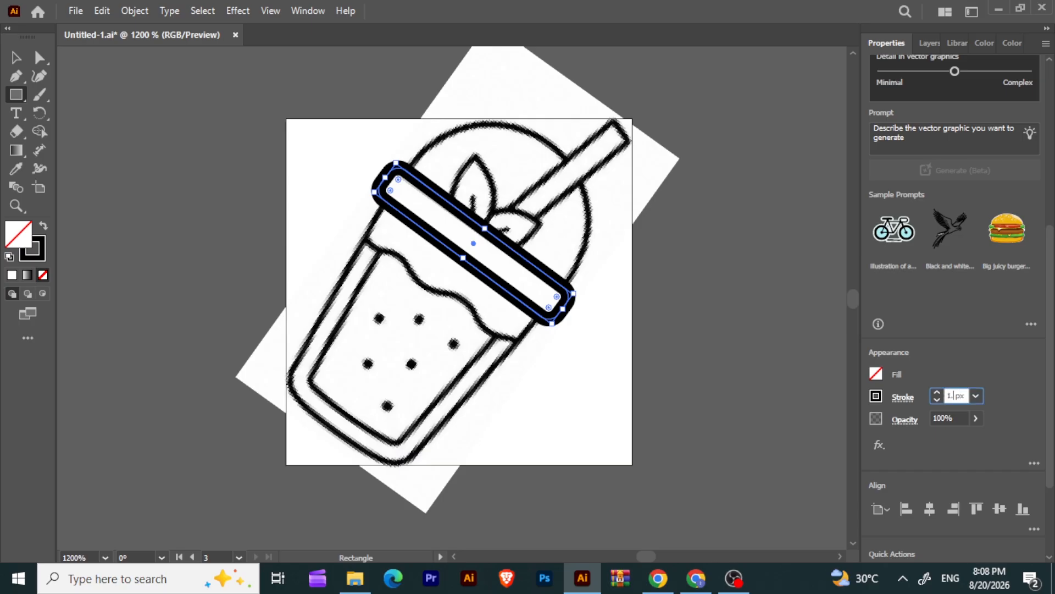
pyautogui.write('5')
pyautogui.press('Return')
# - Draw an ellipse over the cup's domed lid as the base shape for the dome
pyautogui.rightClick(16, 94)
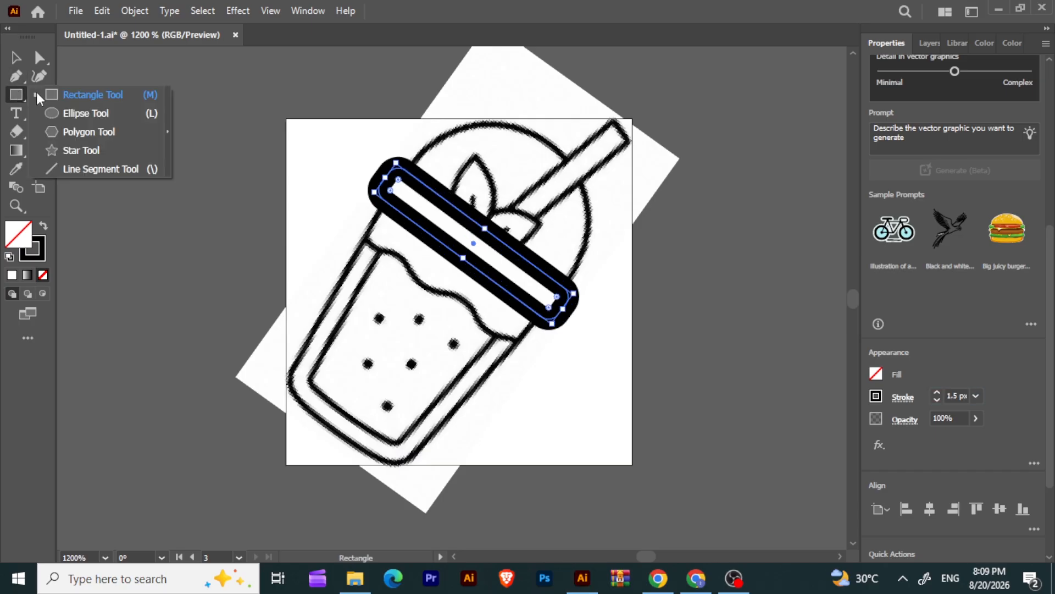
pyautogui.click(74, 114)
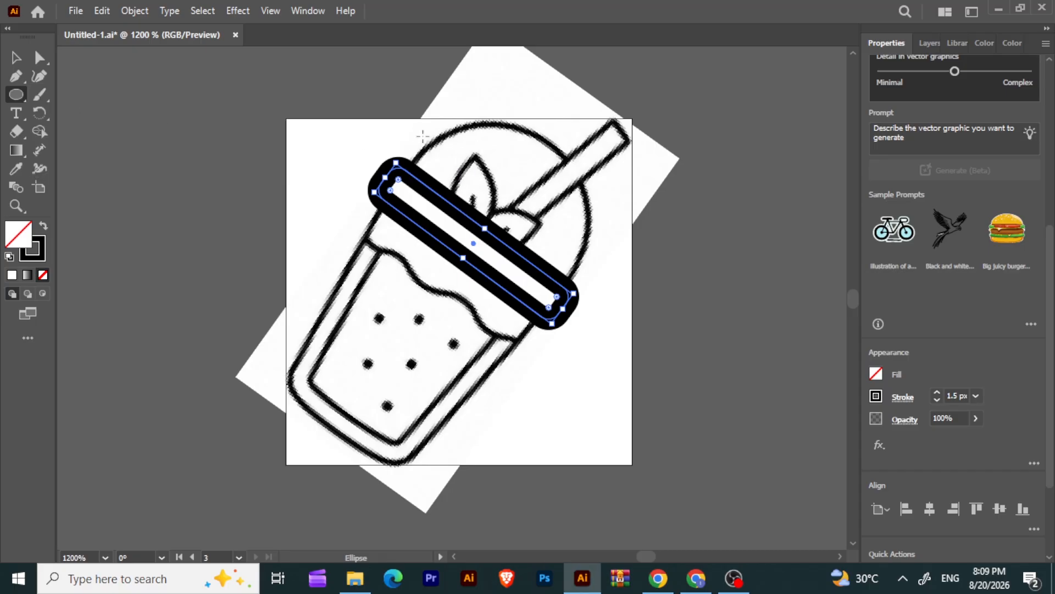
pyautogui.moveTo(437, 139); pyautogui.dragTo(587, 297)
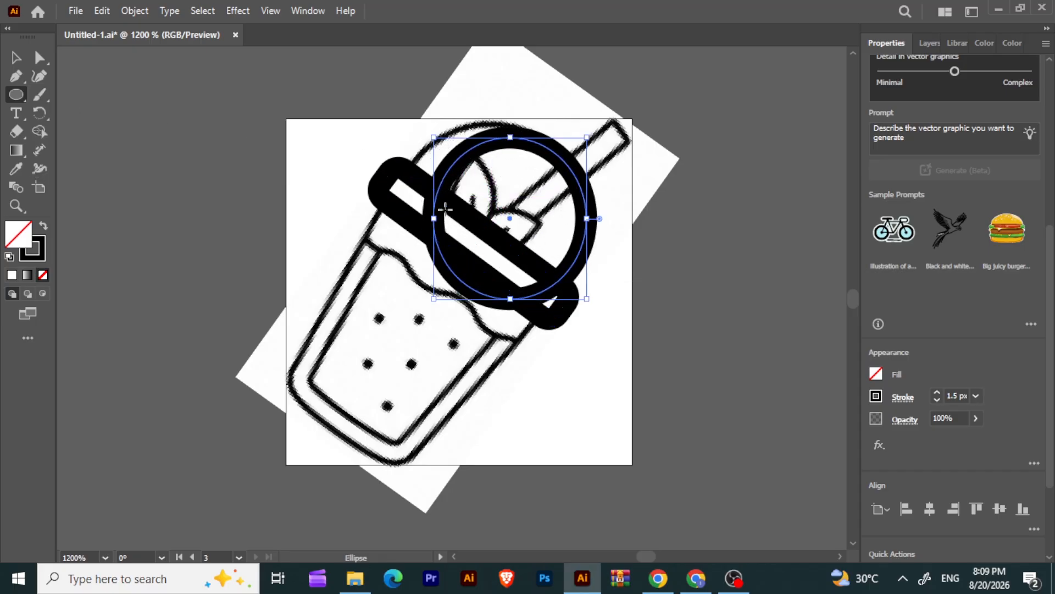
# - Try to widen and heighten the dome ellipse to match the reference, and undo both size changes
pyautogui.click(39, 57)
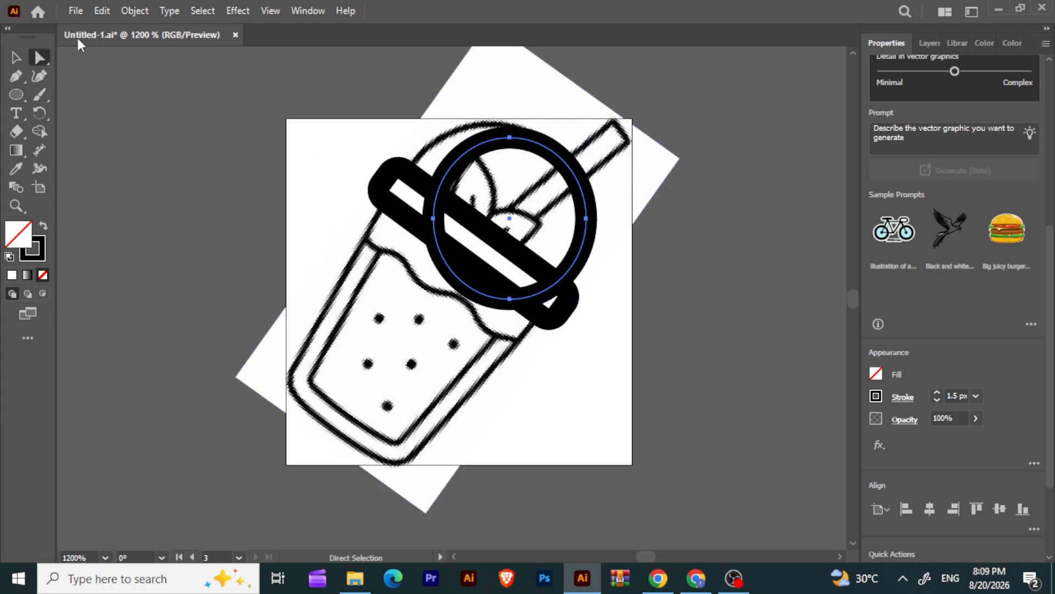
pyautogui.click(15, 59)
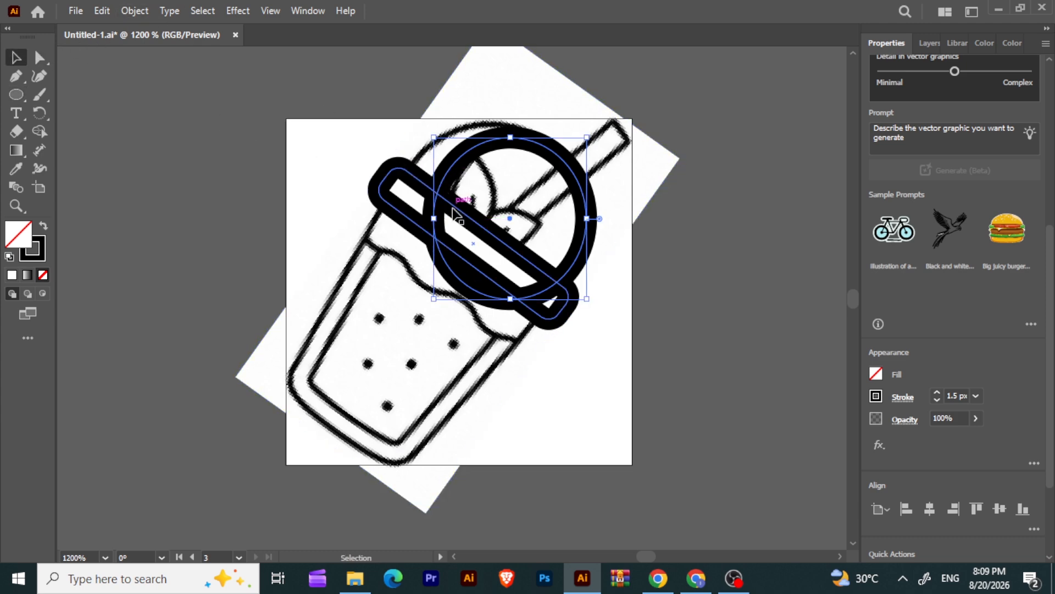
pyautogui.moveTo(433, 218); pyautogui.dragTo(384, 172)
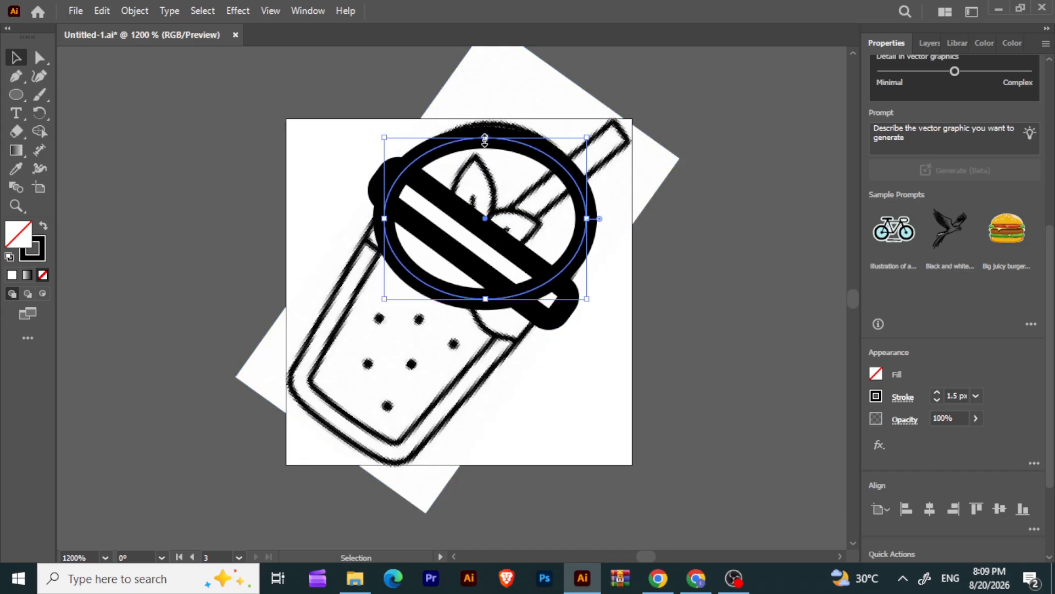
pyautogui.moveTo(490, 131); pyautogui.dragTo(498, 130)
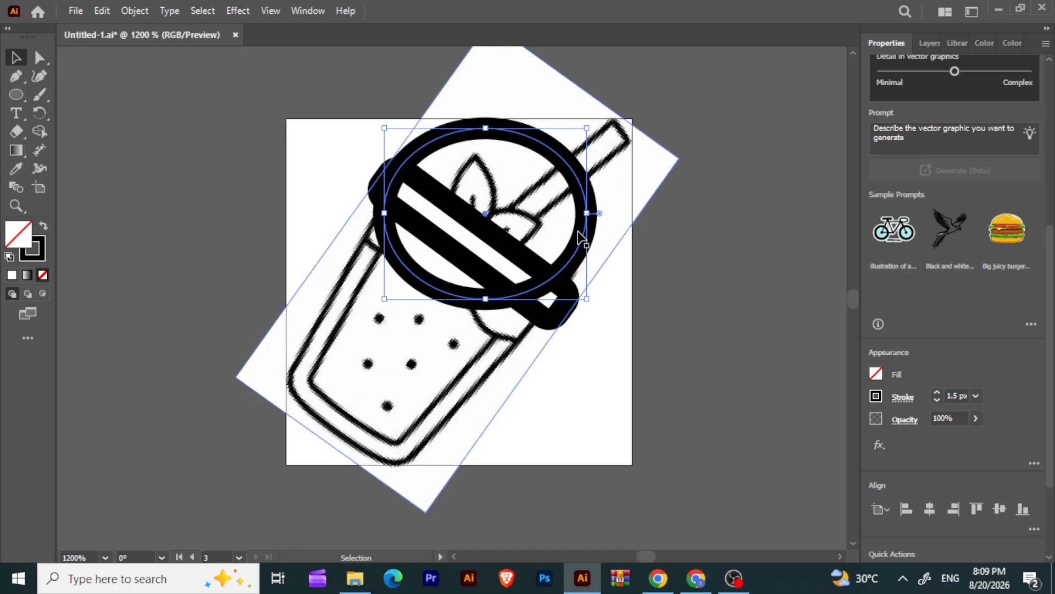
pyautogui.hotkey('ctrl', 'z')
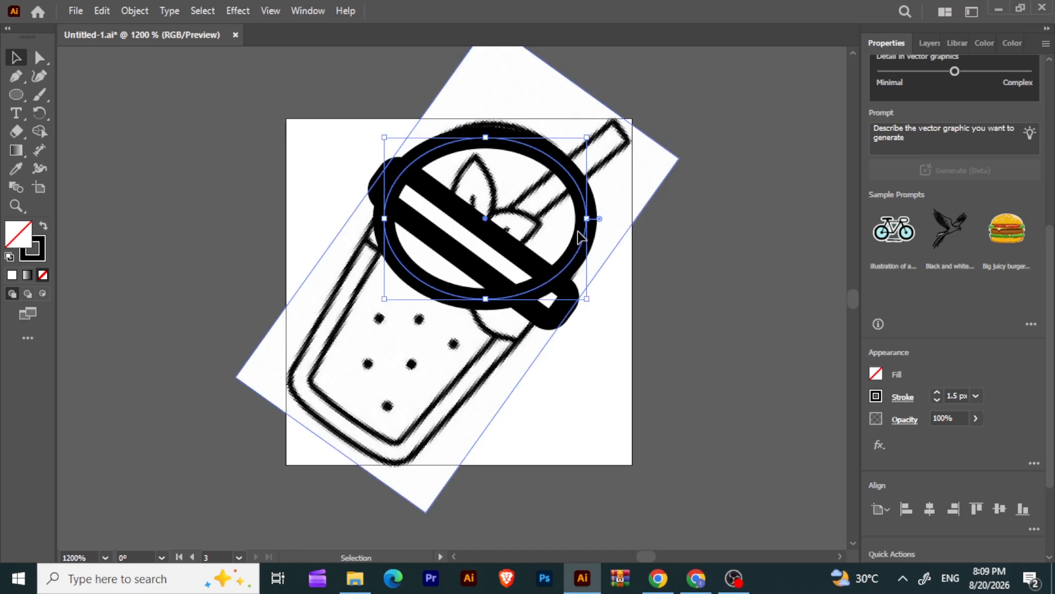
pyautogui.hotkey('ctrl', 'z')
pyautogui.press('v')
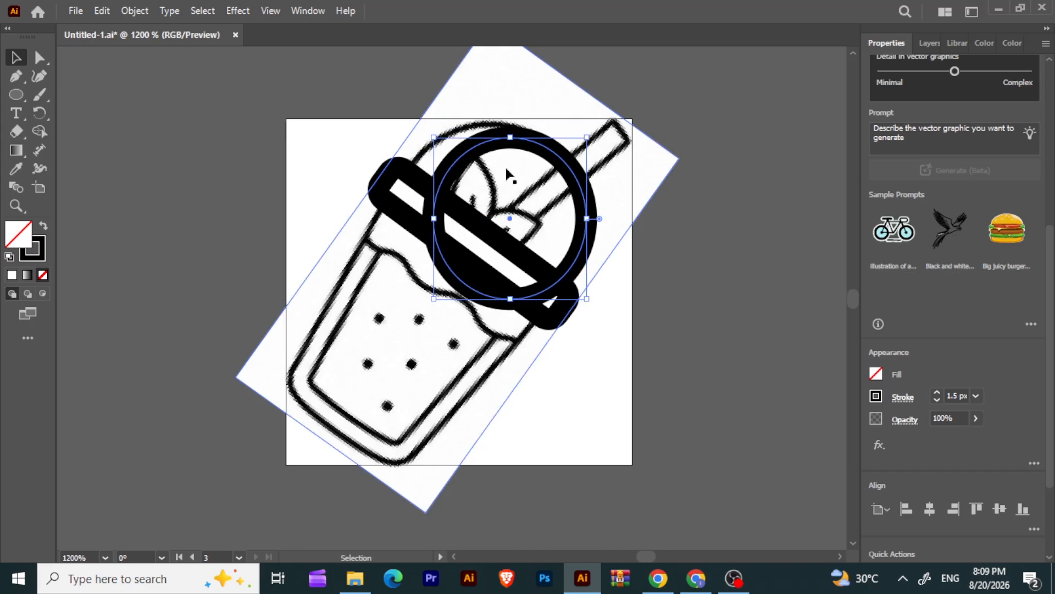
# - Rotate the dome ellipse to the cup's tilt and stretch it to match the reference lid's width and top edge
pyautogui.moveTo(430, 134); pyautogui.dragTo(368, 175)
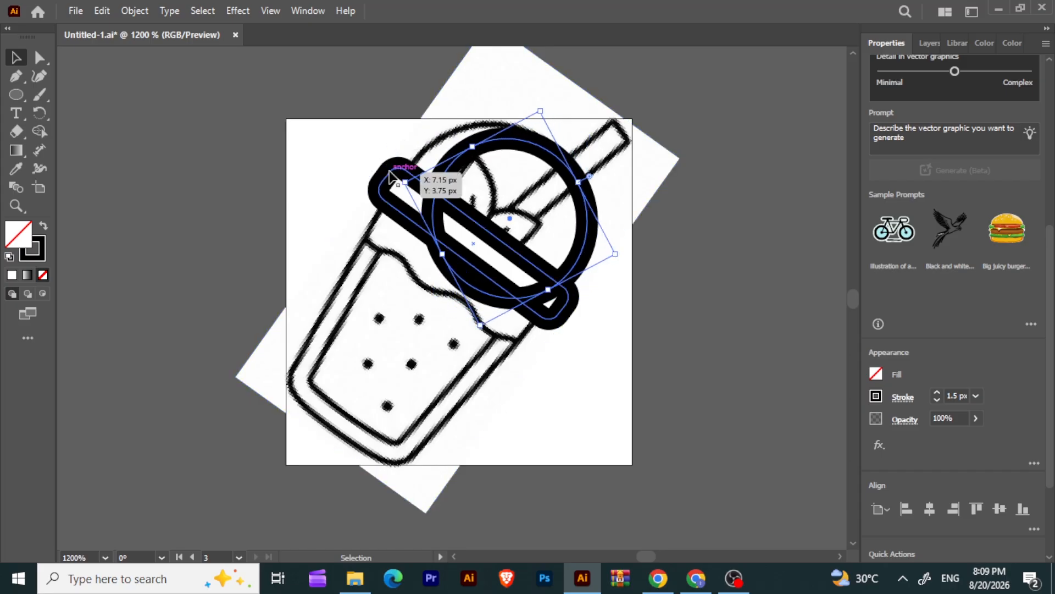
pyautogui.moveTo(398, 177); pyautogui.dragTo(449, 147)
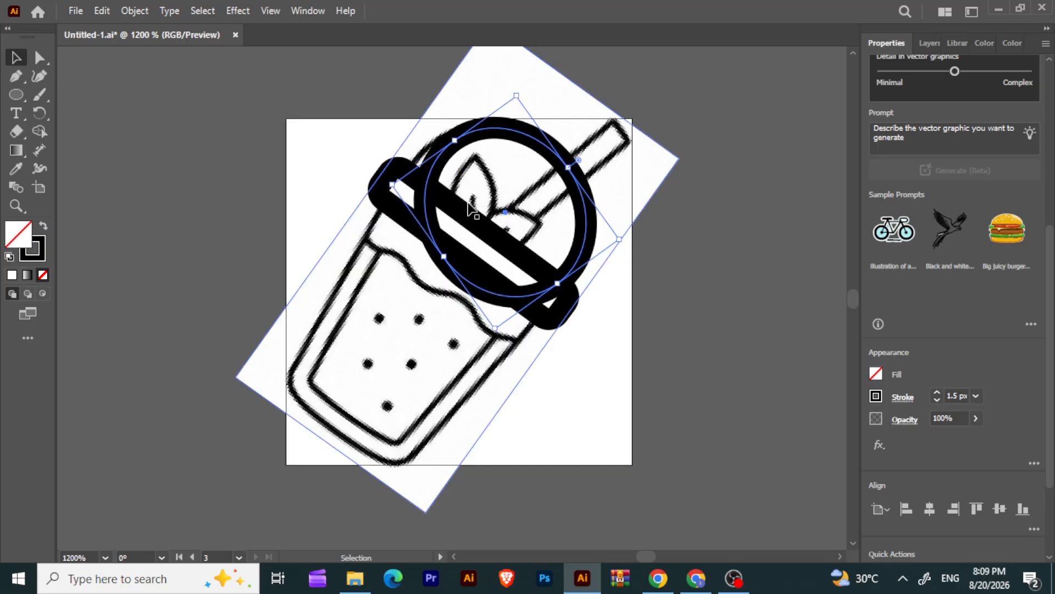
pyautogui.moveTo(444, 257); pyautogui.dragTo(425, 270)
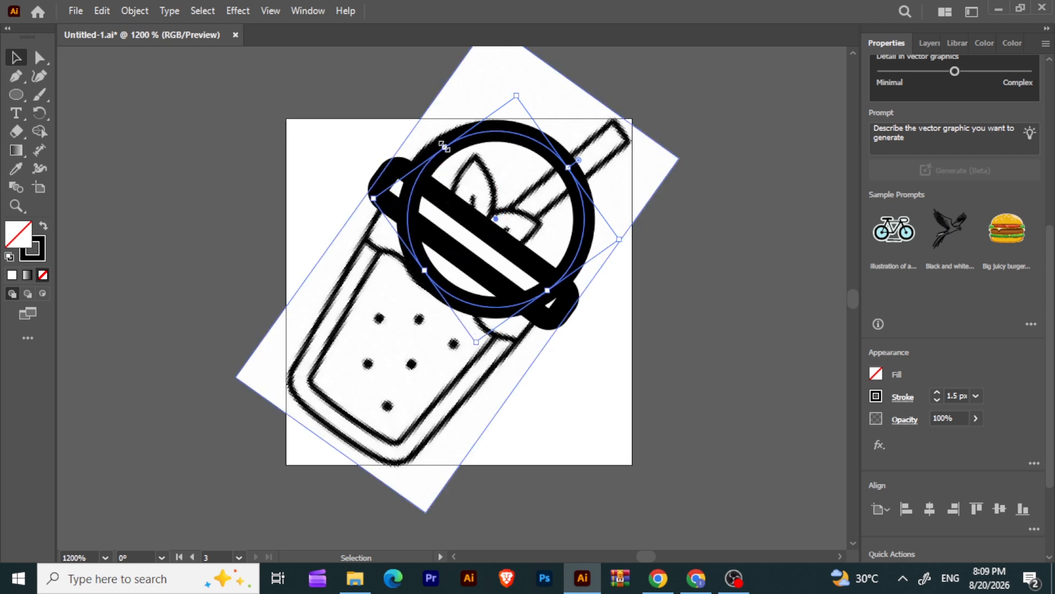
pyautogui.moveTo(443, 146); pyautogui.dragTo(442, 142)
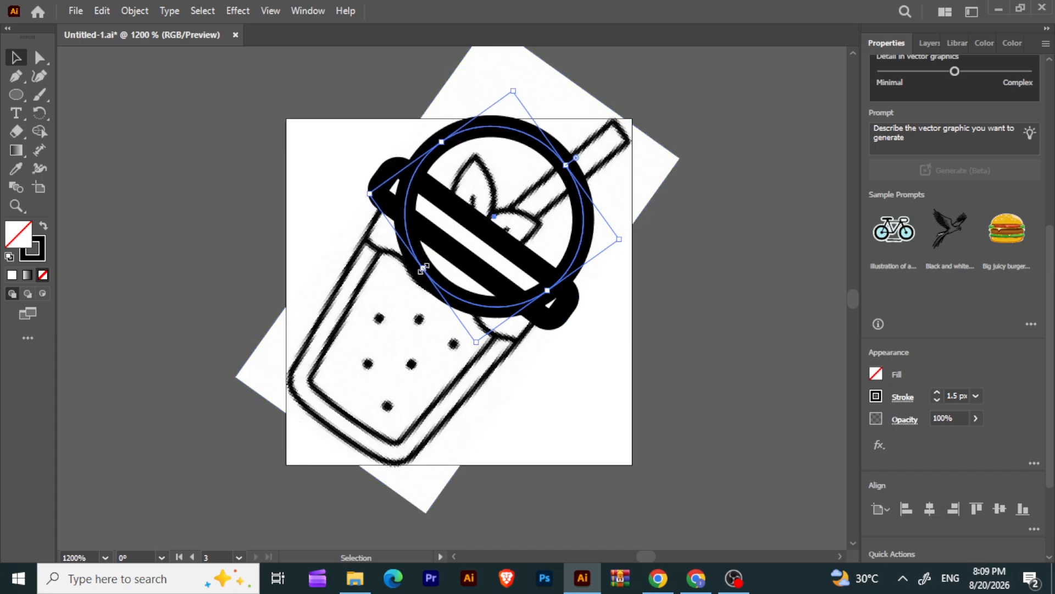
pyautogui.moveTo(424, 268); pyautogui.dragTo(420, 272)
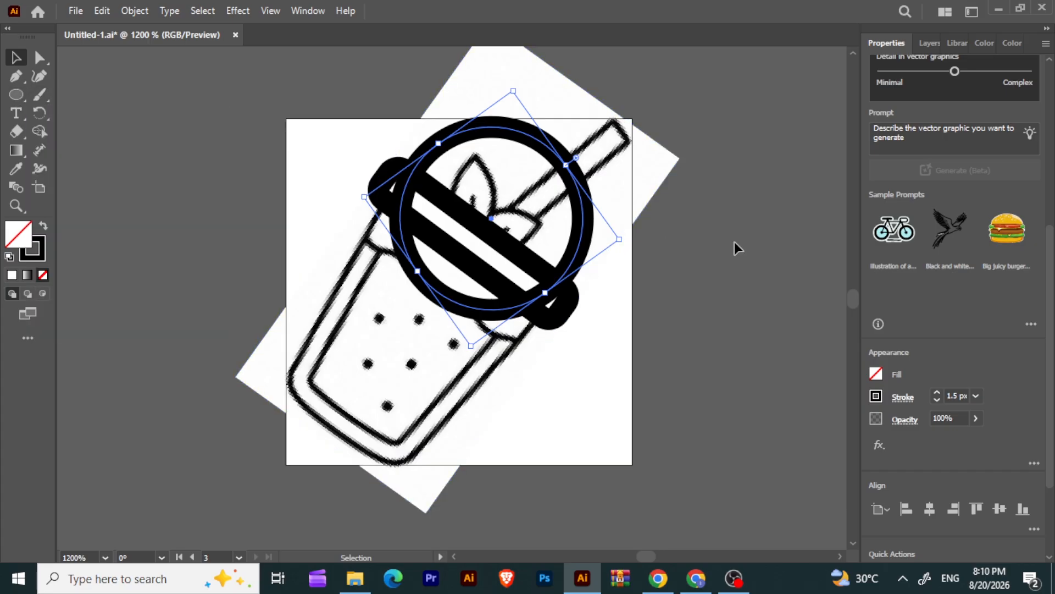
# - Trace the cup body with the Pen tool as an open path from one rim end around the base to the other
pyautogui.click(16, 76)
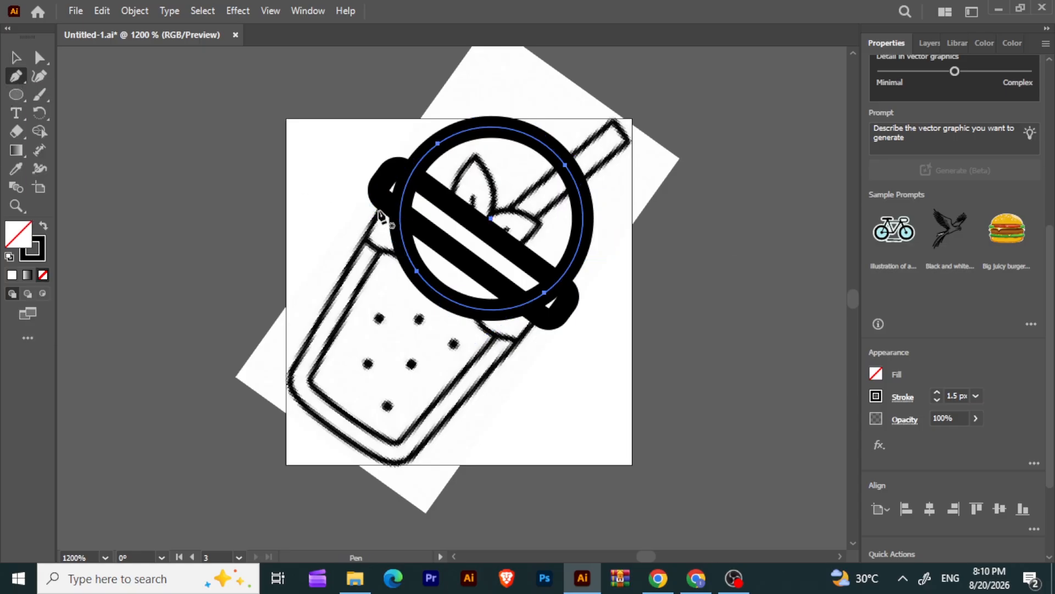
pyautogui.click(379, 210)
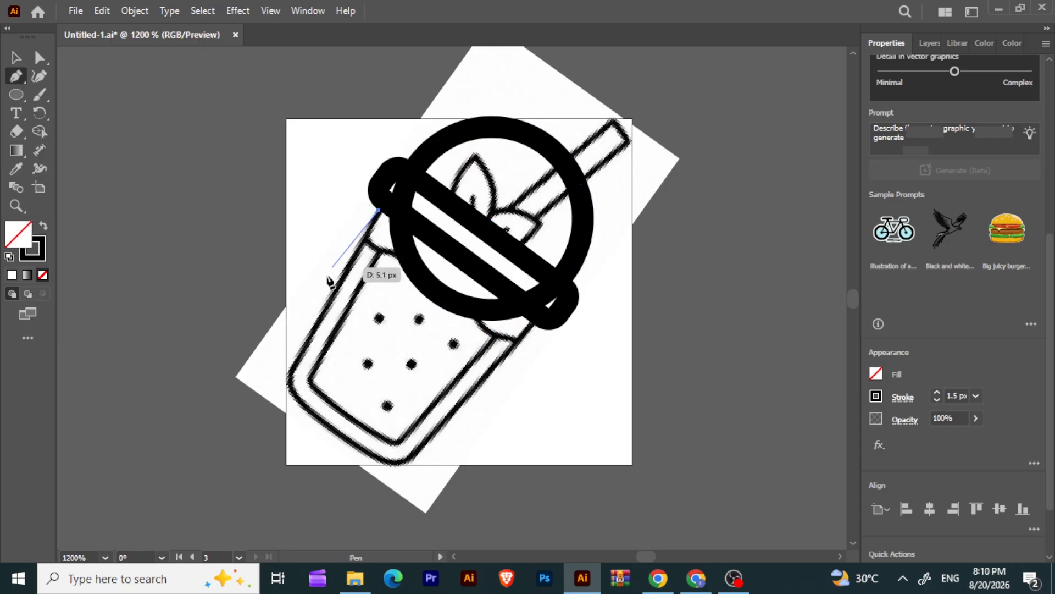
pyautogui.click(289, 378)
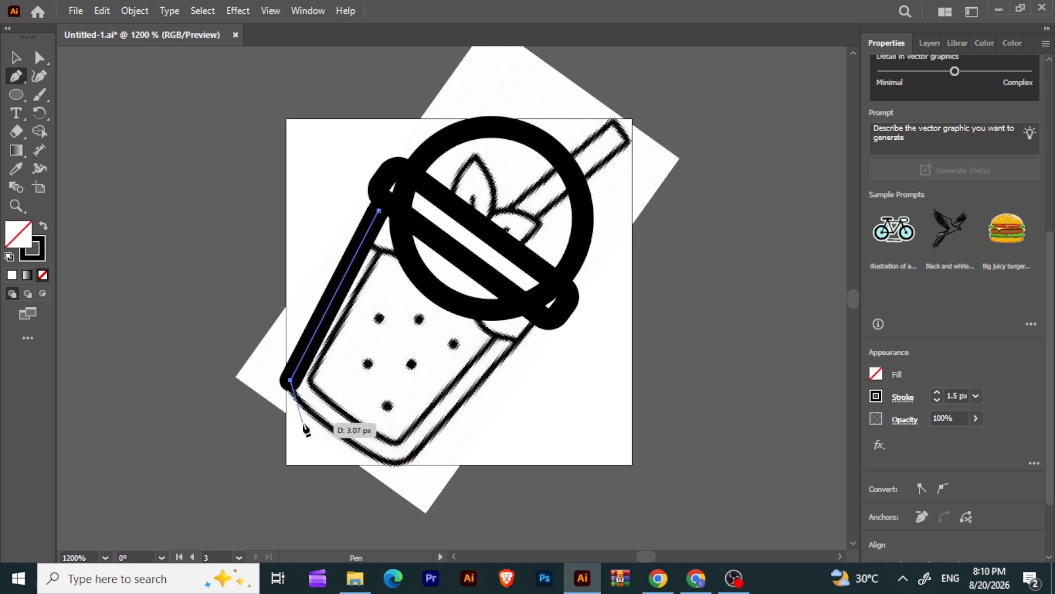
pyautogui.hotkey('ctrl', 'z')
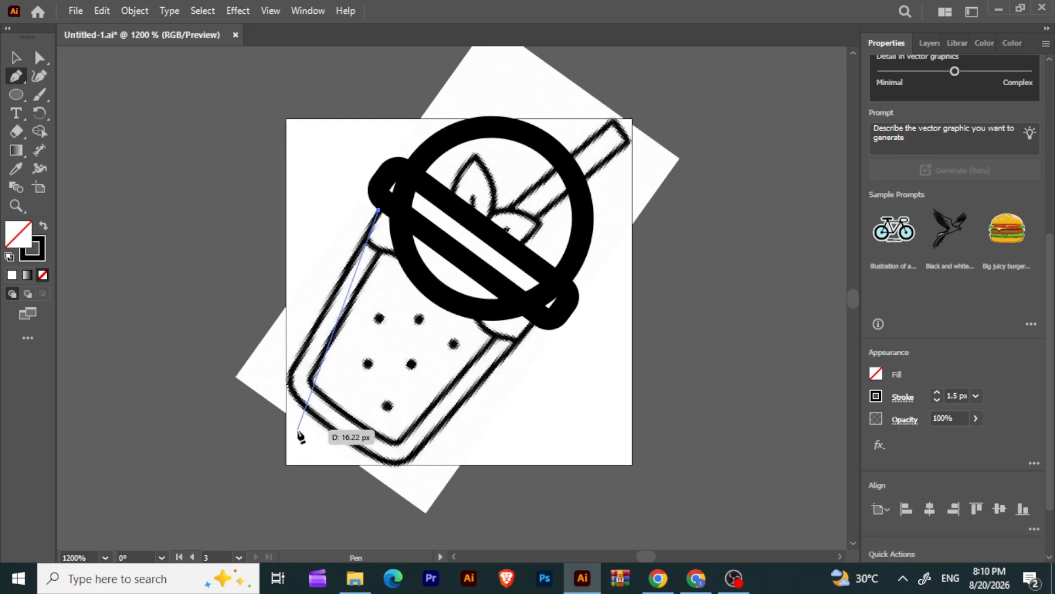
pyautogui.click(286, 388)
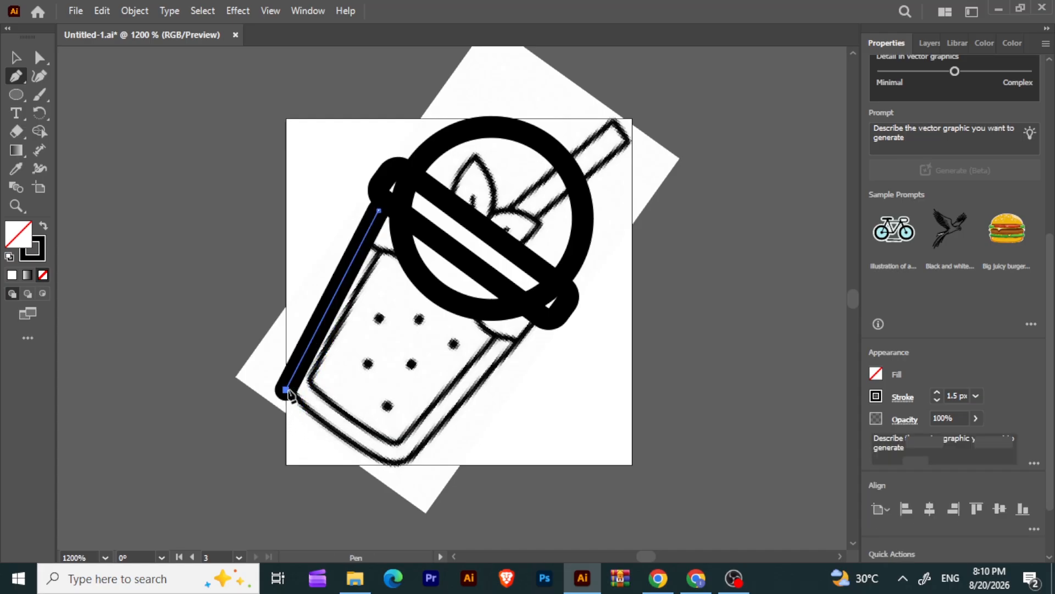
pyautogui.click(395, 464)
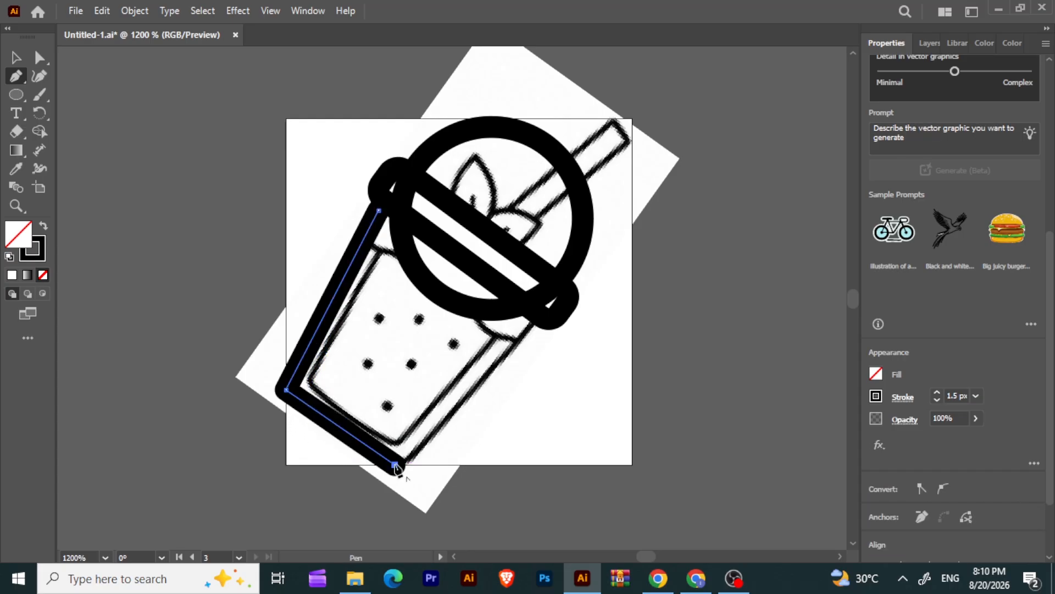
pyautogui.click(536, 322)
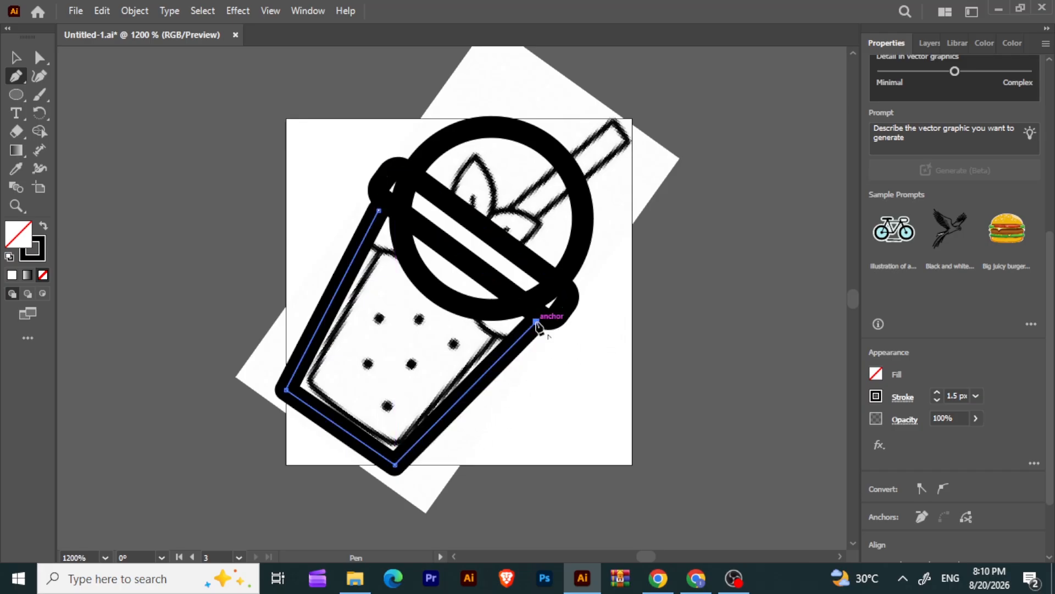
pyautogui.moveTo(539, 327); pyautogui.dragTo(560, 394)
# - Round both base corners of the cup body path to a radius of about 1.41 px
pyautogui.click(39, 57)
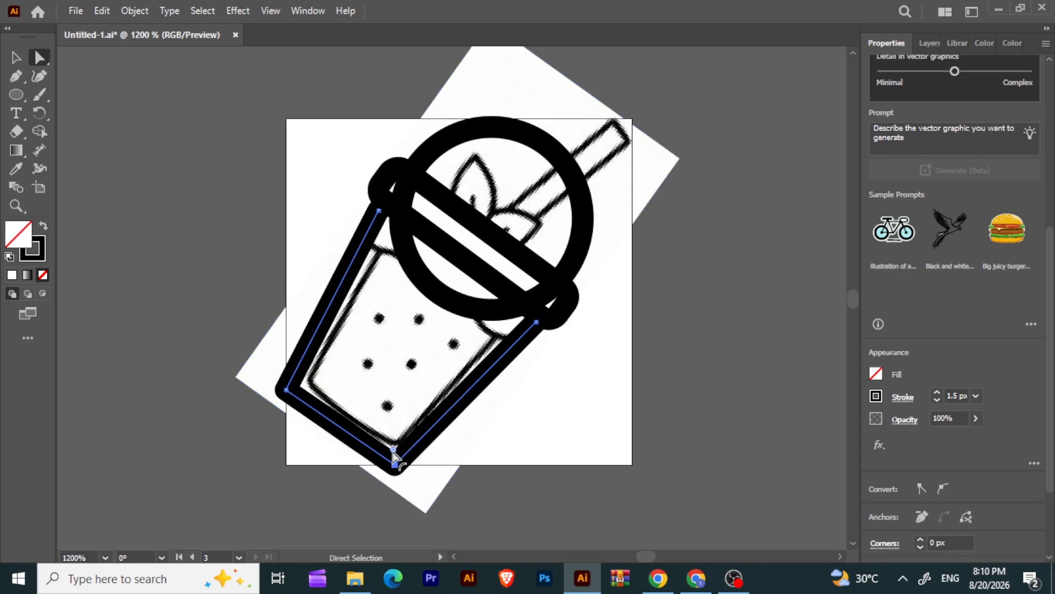
pyautogui.click(288, 391)
pyautogui.moveTo(302, 388)
pyautogui.mouseDown()
pyautogui.moveTo(320, 392)
pyautogui.moveTo(312, 386)
pyautogui.mouseUp()
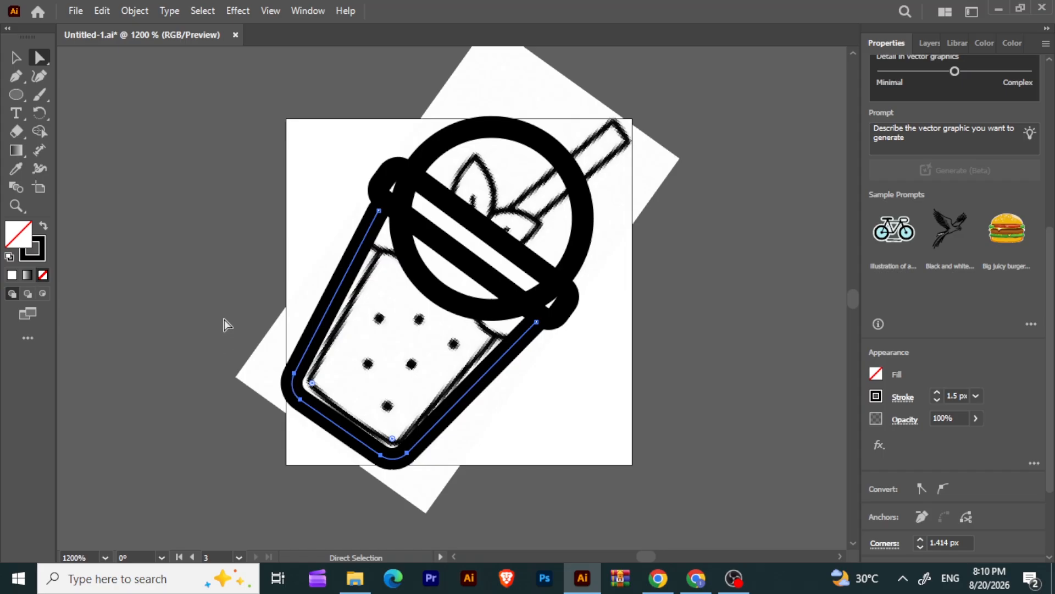
# - Draw the taller leaf above the rim as a three-point path, curve both sides outward and adjust its tip
pyautogui.click(16, 77)
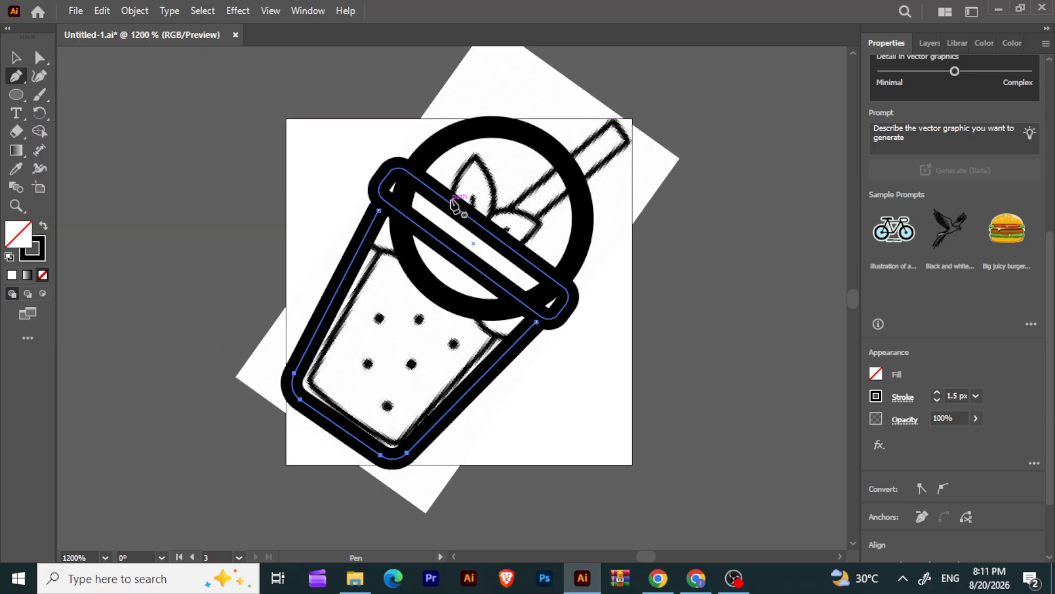
pyautogui.moveTo(450, 193); pyautogui.dragTo(467, 171)
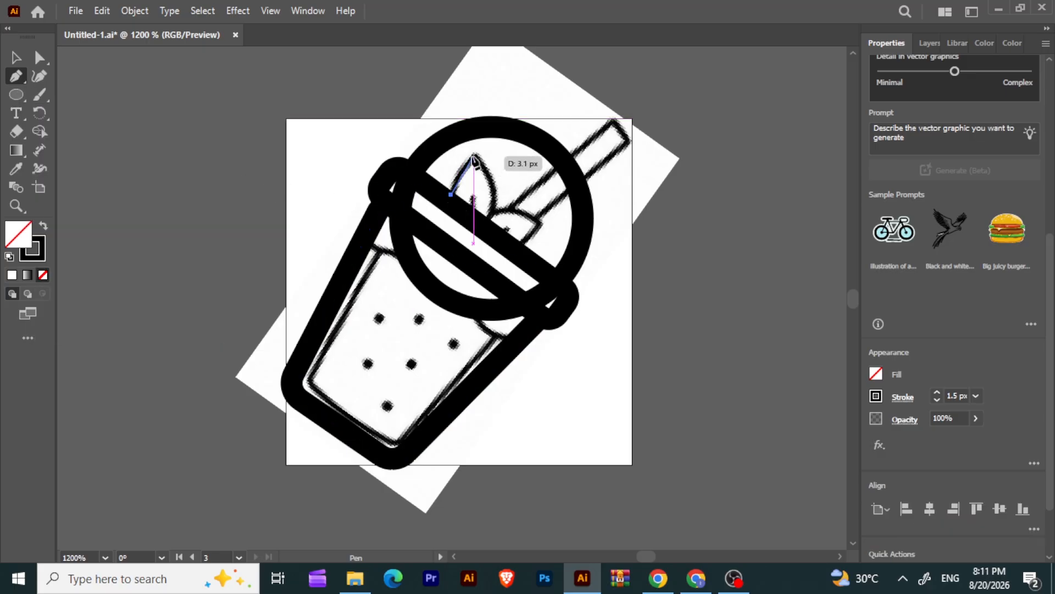
pyautogui.click(473, 153)
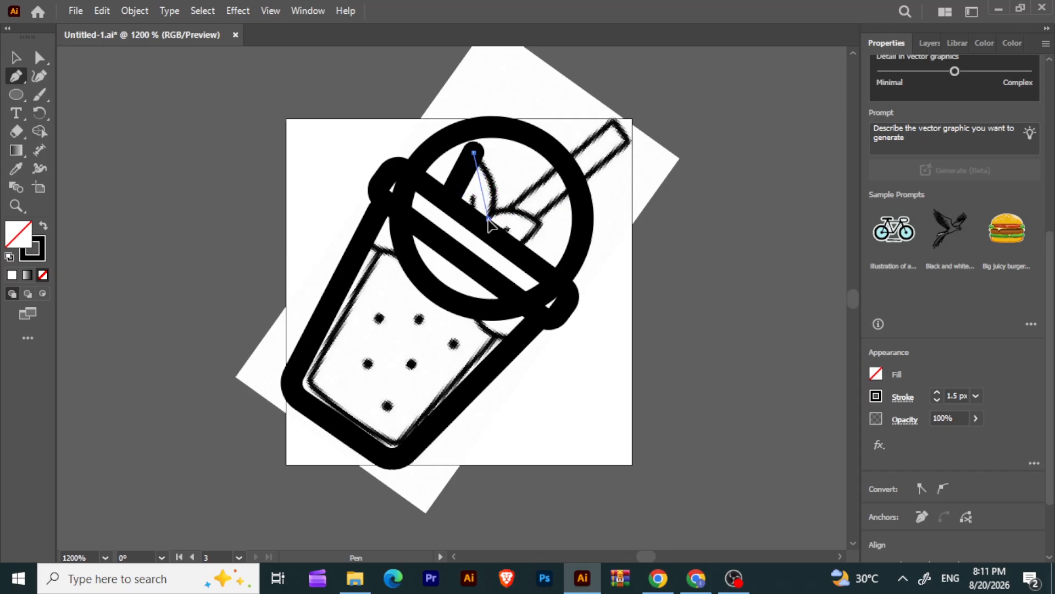
pyautogui.click(488, 218)
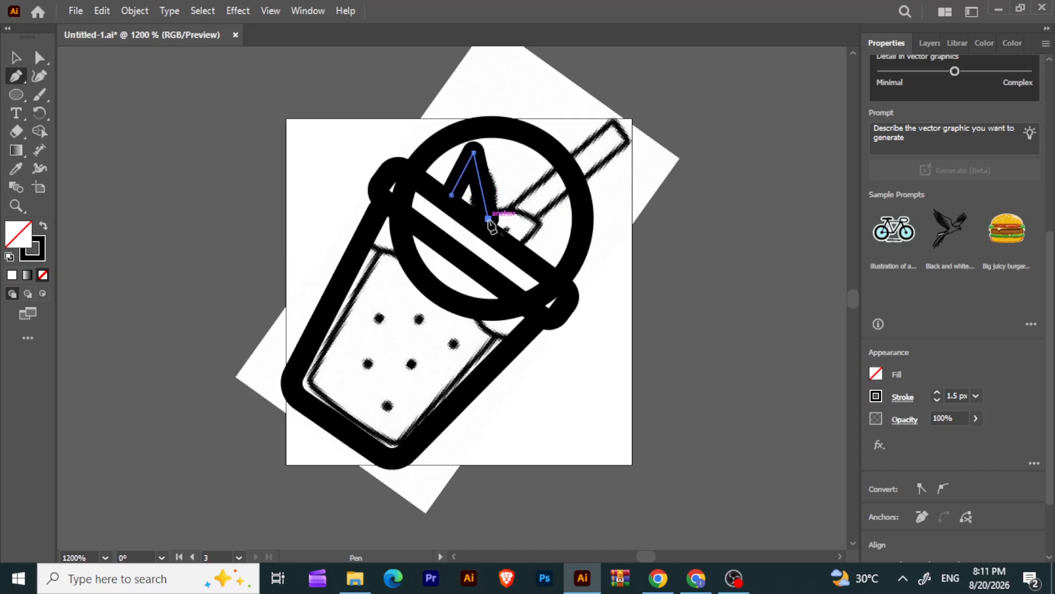
pyautogui.click(39, 76)
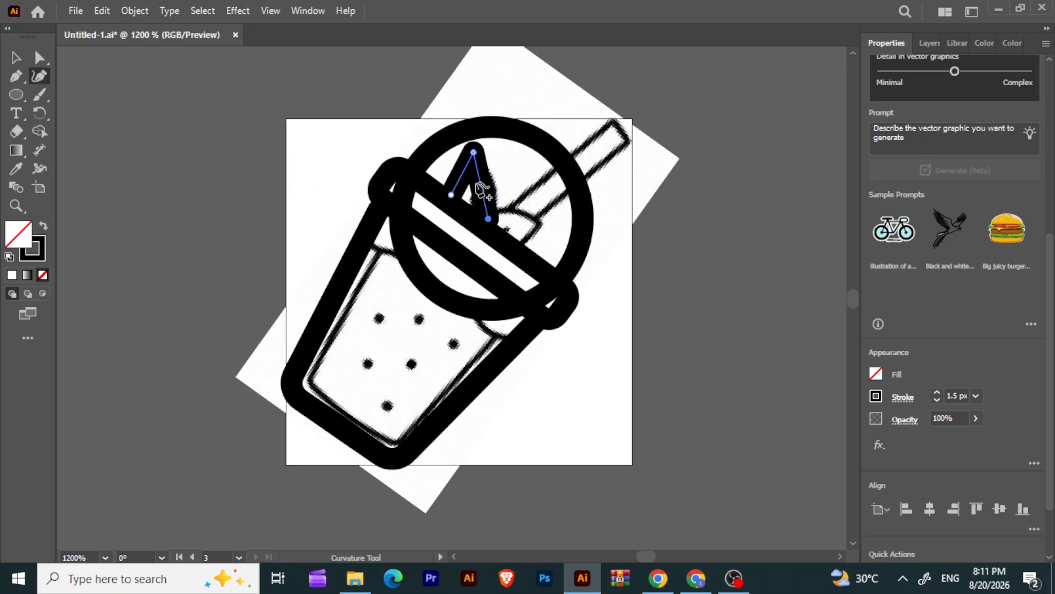
pyautogui.moveTo(481, 185); pyautogui.dragTo(460, 173)
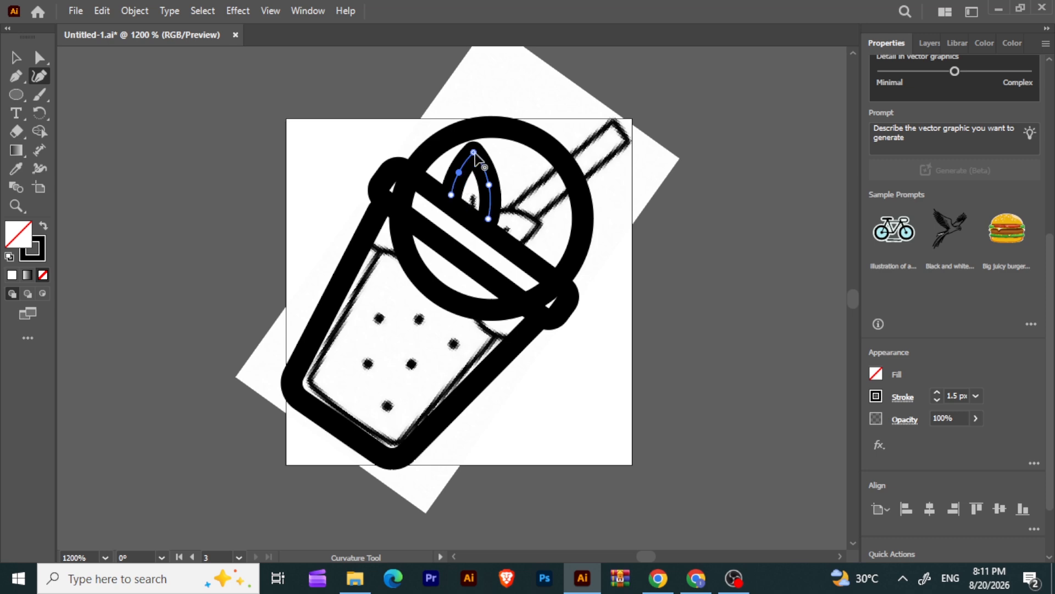
pyautogui.moveTo(474, 157); pyautogui.dragTo(478, 163)
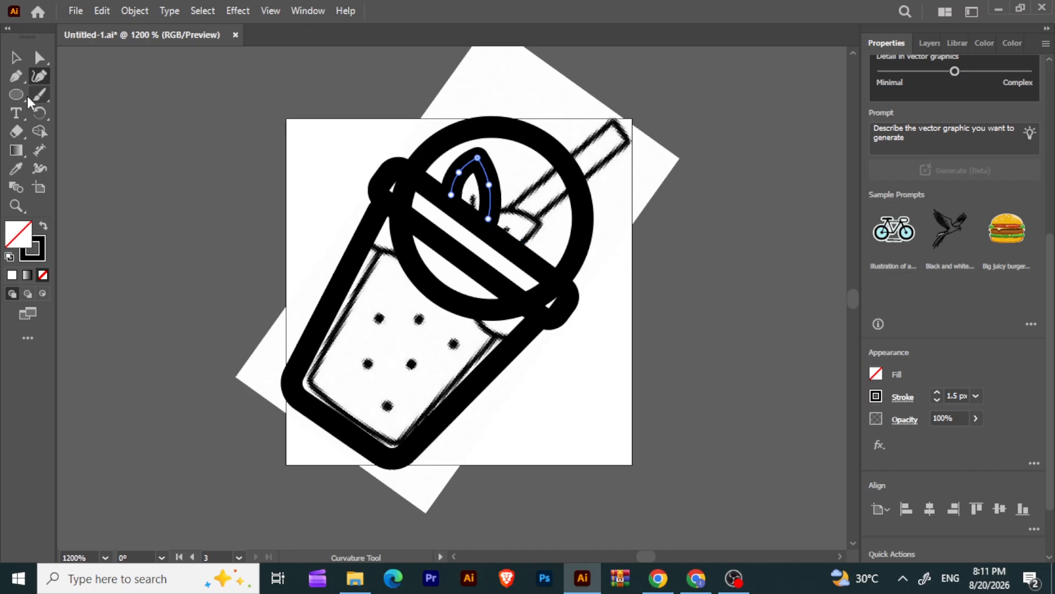
# - Draw the smaller leaf beside the straw as a three-point open path and curve both of its sides to match the reference
pyautogui.click(17, 80)
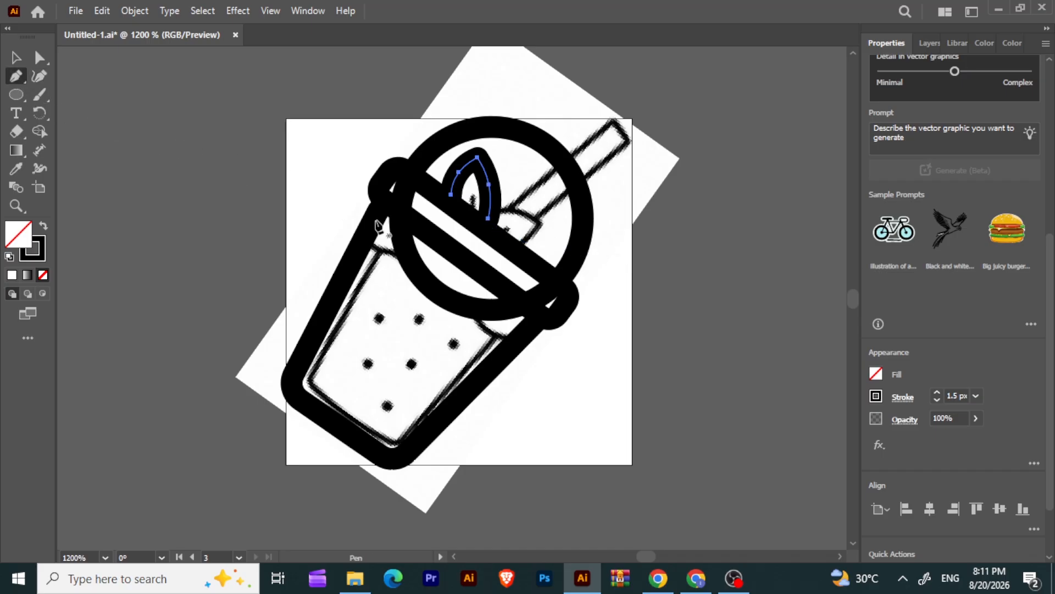
pyautogui.click(497, 210)
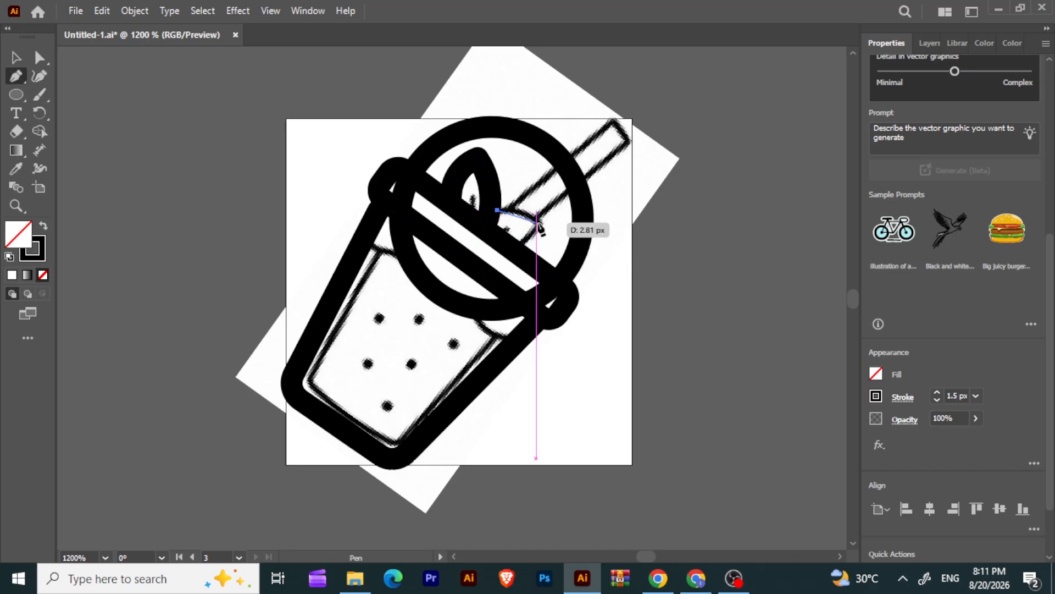
pyautogui.moveTo(543, 226); pyautogui.dragTo(522, 244)
pyautogui.click(521, 243)
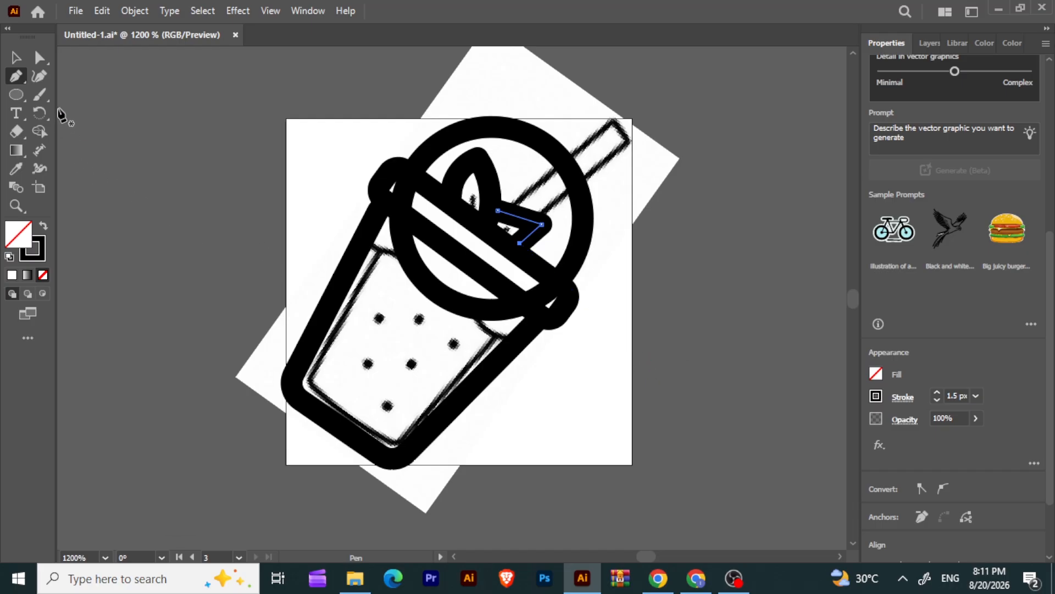
pyautogui.click(42, 81)
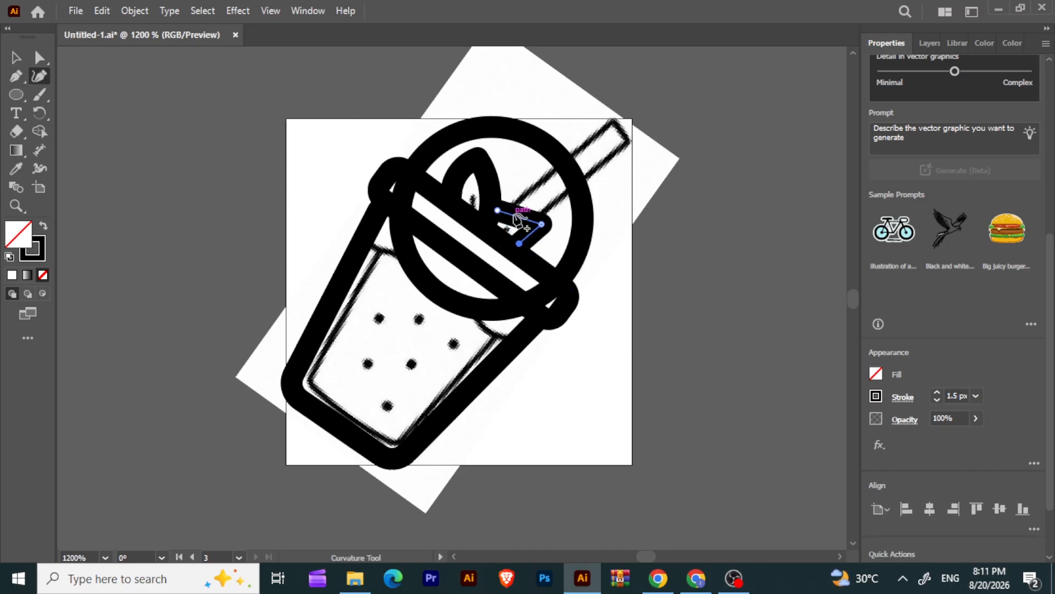
pyautogui.moveTo(520, 217); pyautogui.dragTo(517, 212)
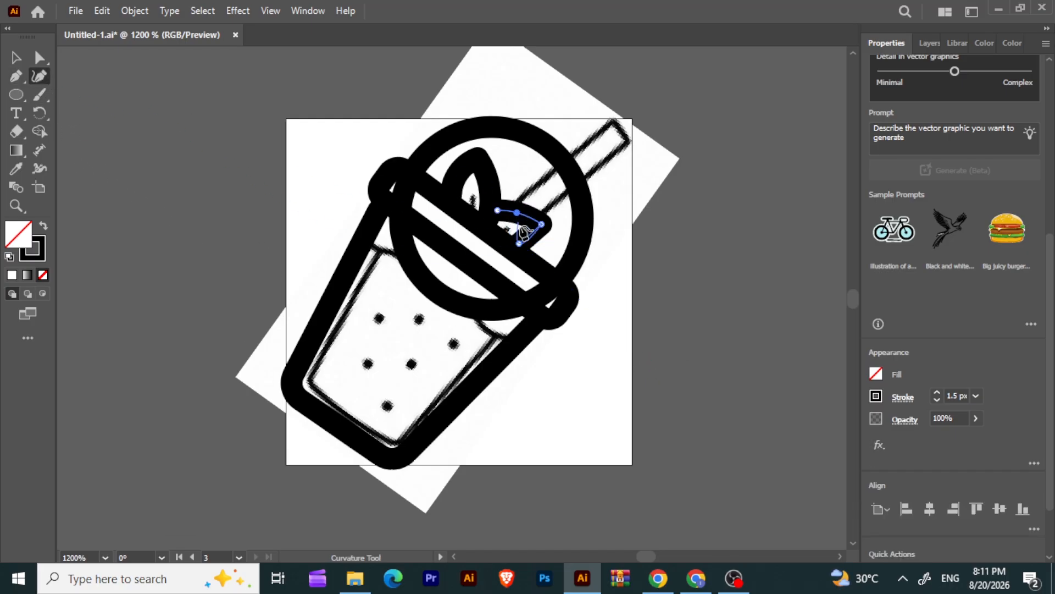
pyautogui.click(530, 233)
pyautogui.moveTo(531, 233); pyautogui.dragTo(535, 235)
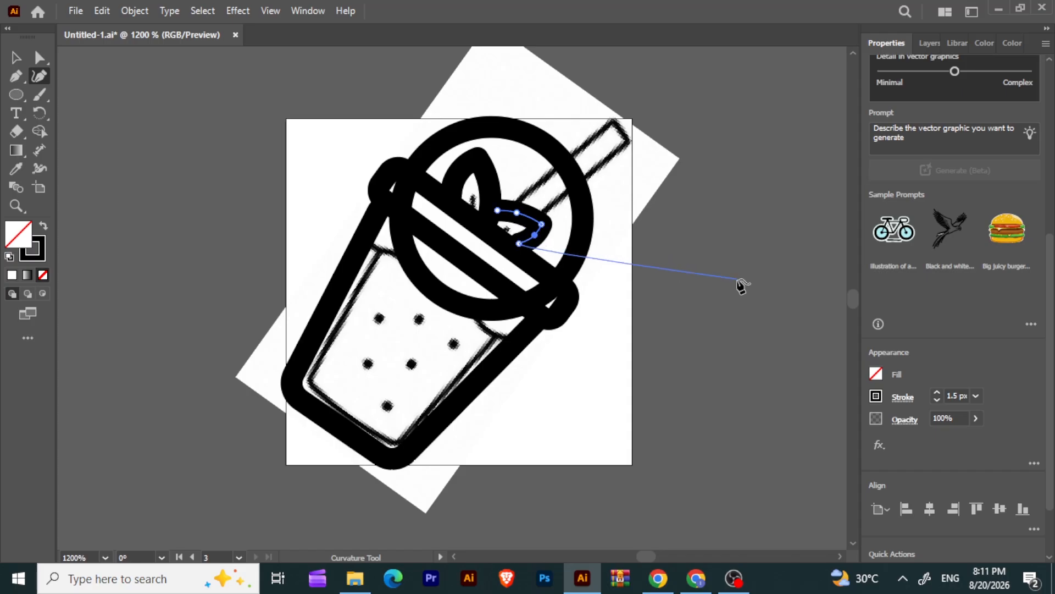
pyautogui.press('Escape')
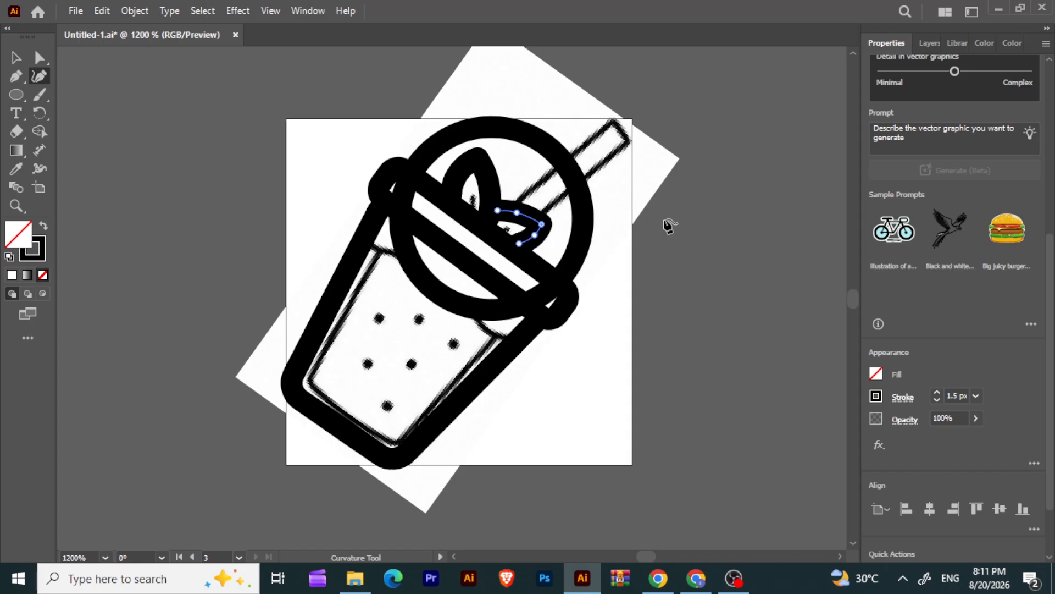
# - Try to draw a short vein line inside the taller leaf, and undo it
pyautogui.click(471, 191)
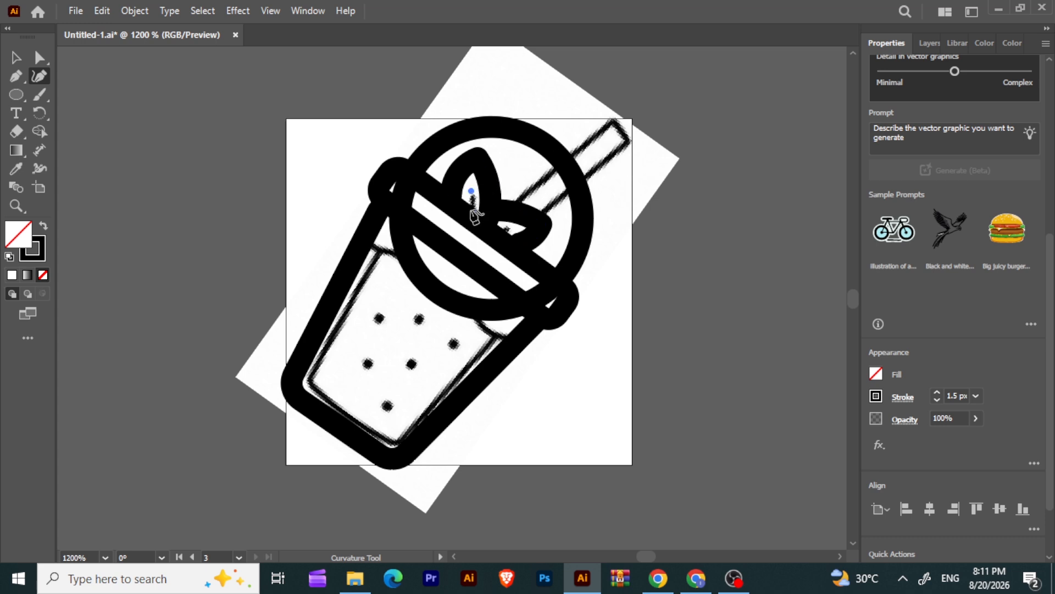
pyautogui.hotkey('ctrl', 'z')
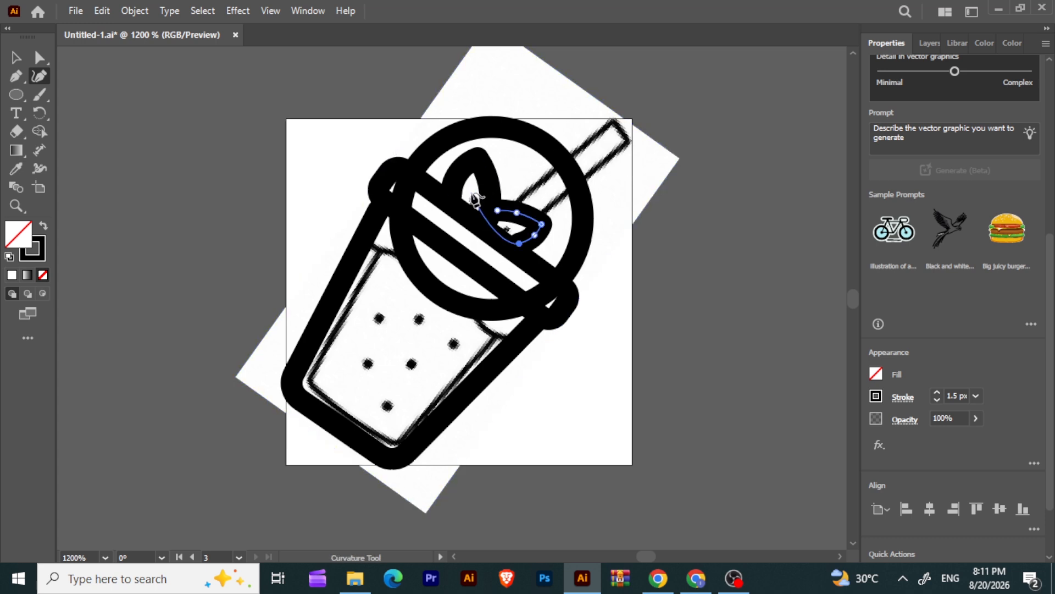
pyautogui.press('Escape')
pyautogui.click(16, 76)
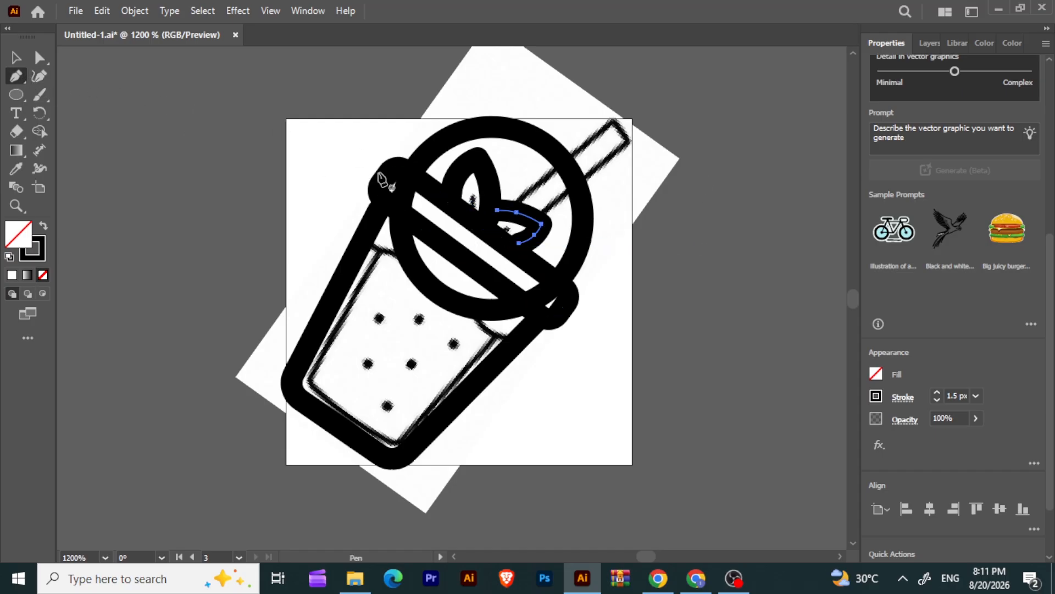
pyautogui.click(473, 192)
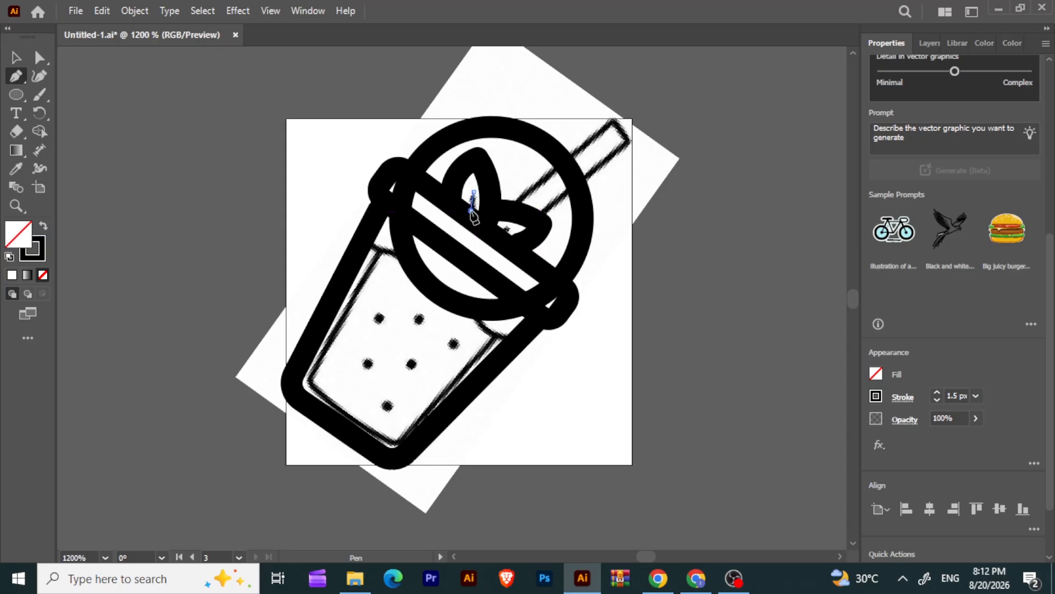
pyautogui.click(471, 210)
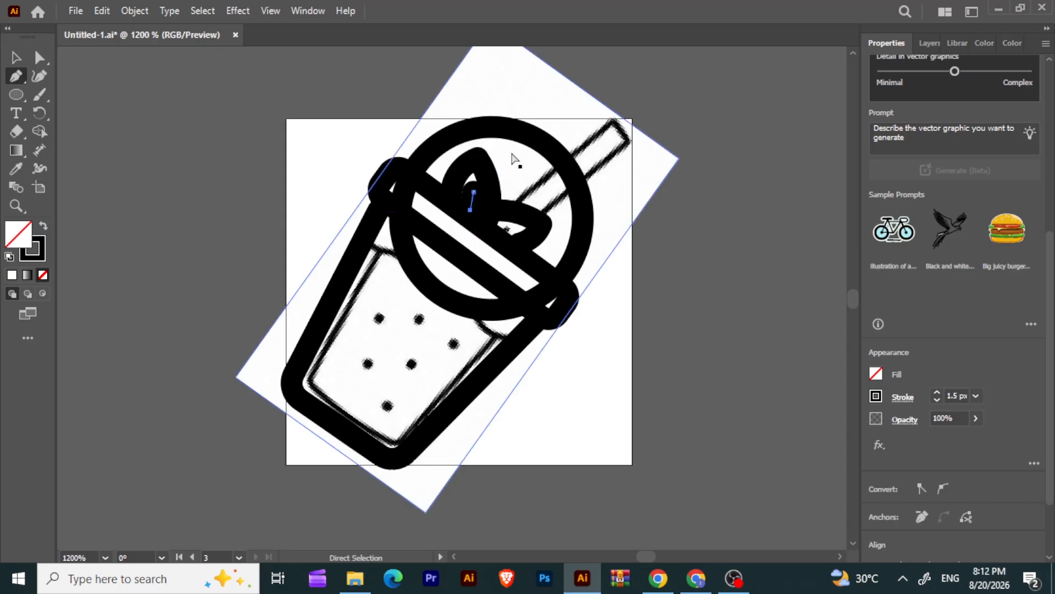
pyautogui.keyDown('ctrl'); pyautogui.click(514, 161); pyautogui.keyUp('ctrl')
pyautogui.hotkey('ctrl', 'z')
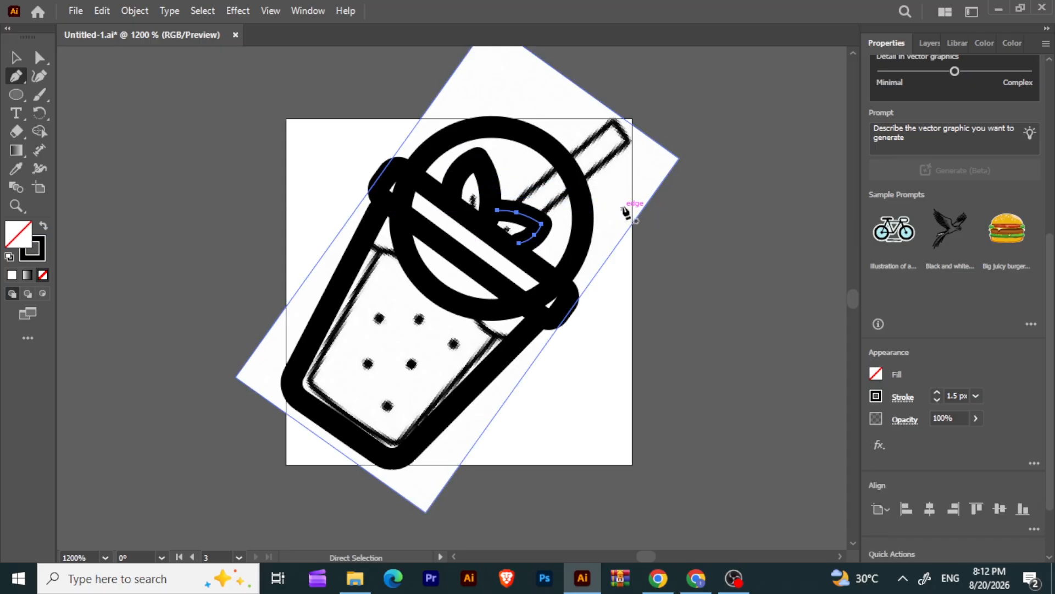
pyautogui.click(19, 59)
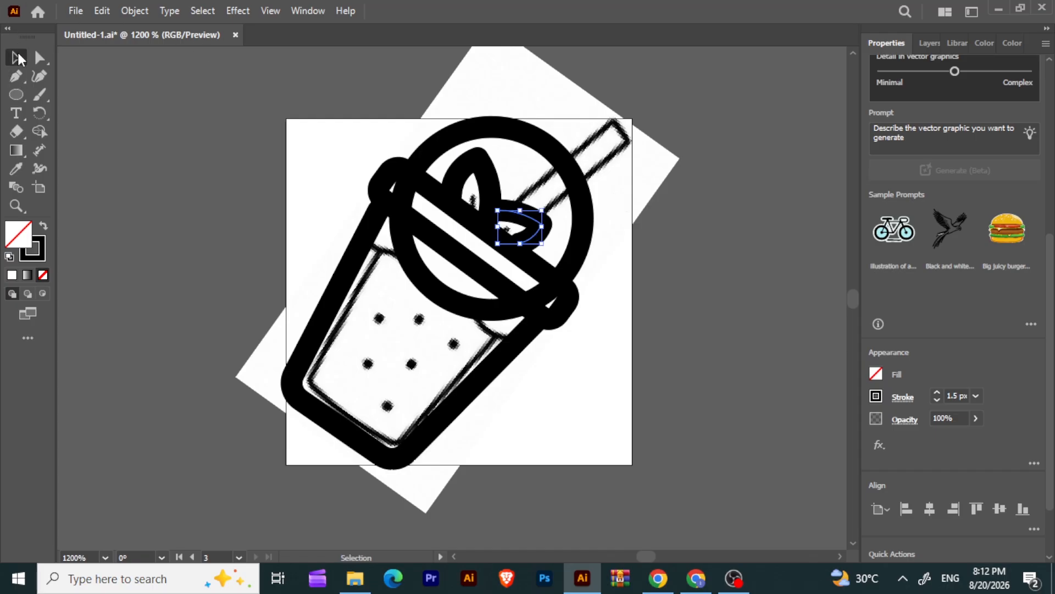
# - Draw the straw as a straight two-point line from beside the smaller leaf up to the straw's upper end in the reference
pyautogui.click(163, 176)
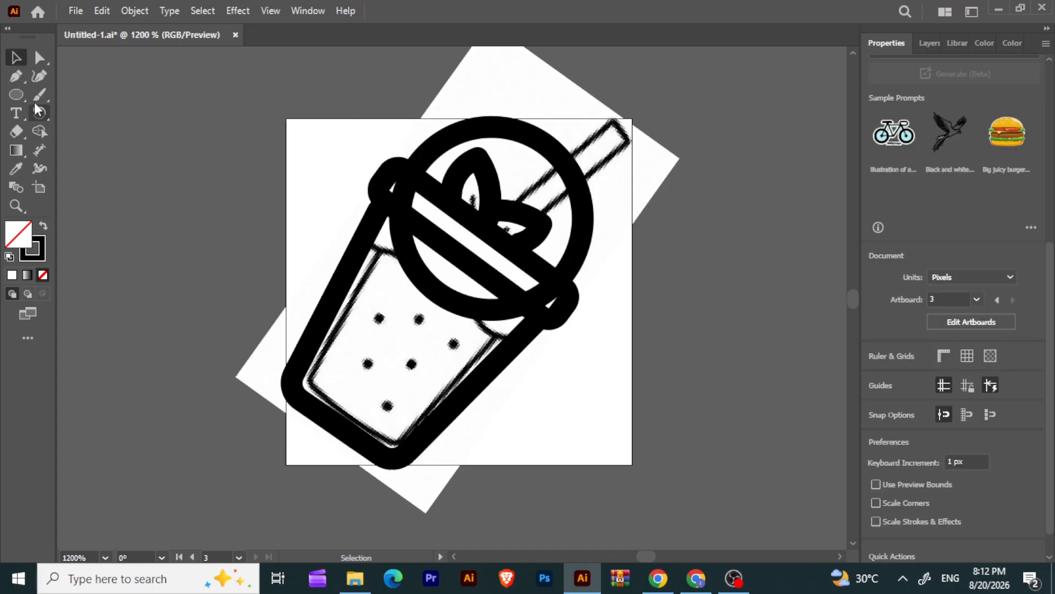
pyautogui.click(16, 76)
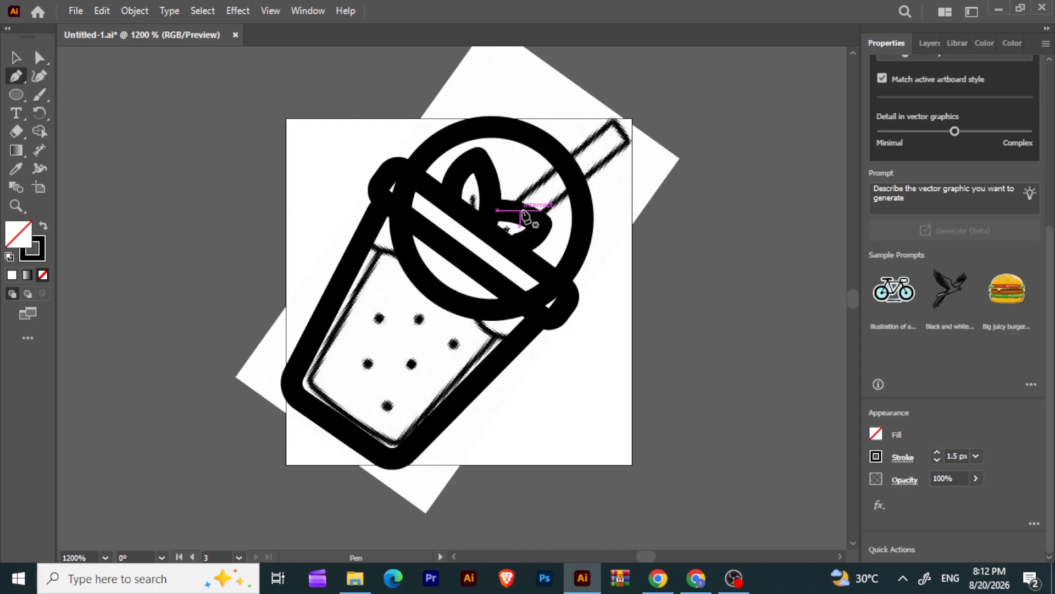
pyautogui.click(528, 204)
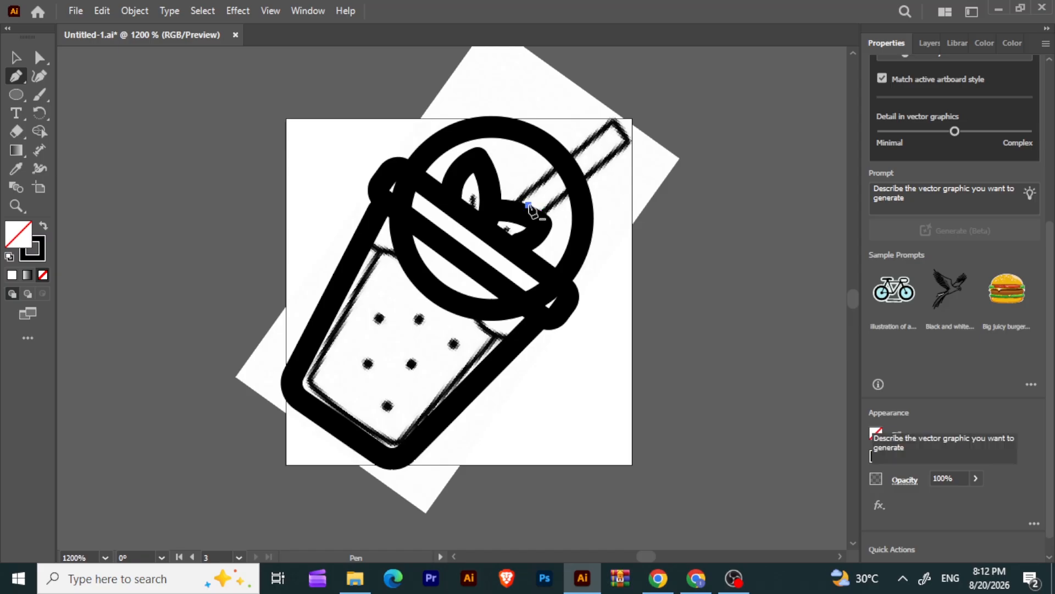
pyautogui.click(619, 128)
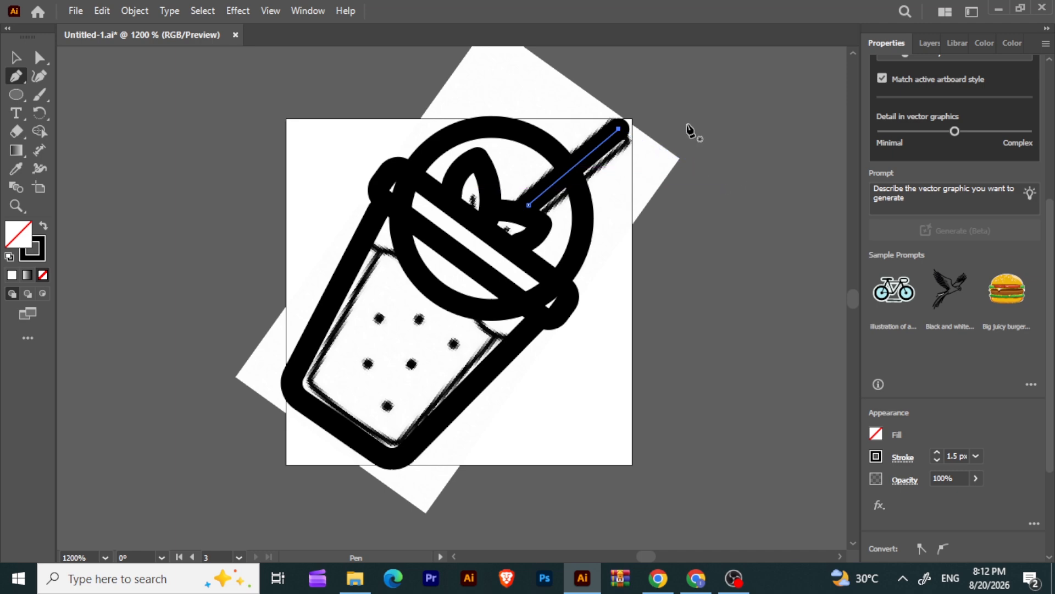
# - Delete the smoothie cup reference image from behind the traced outlines
pyautogui.click(16, 57)
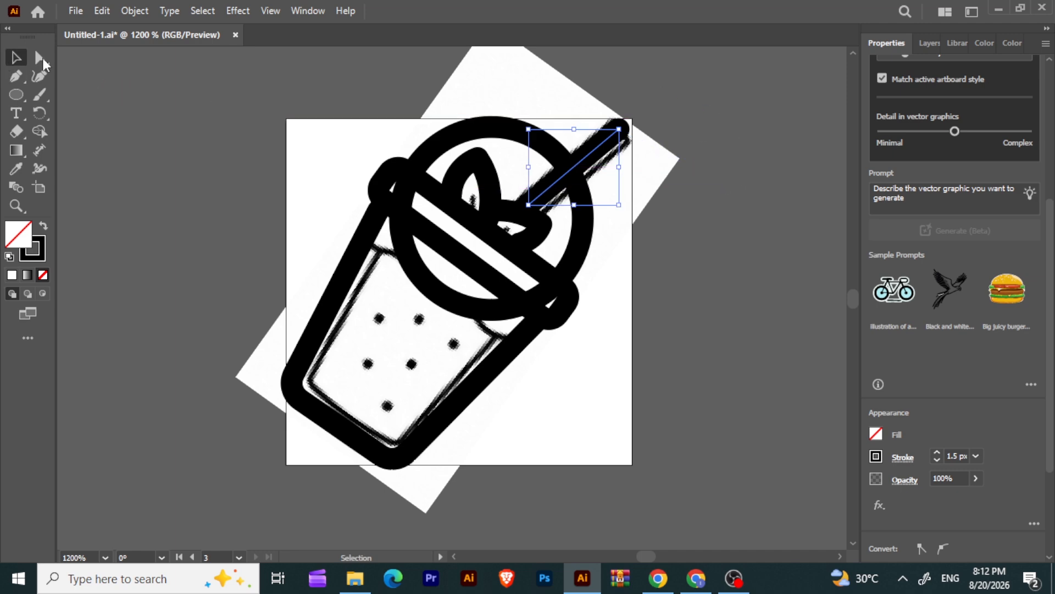
pyautogui.click(531, 83)
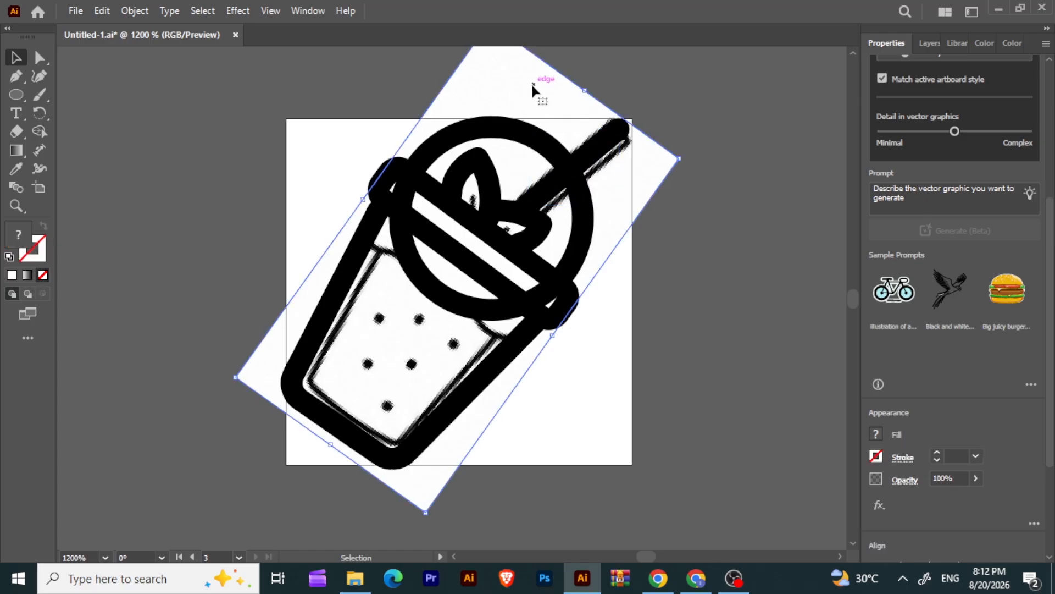
pyautogui.press('Delete')
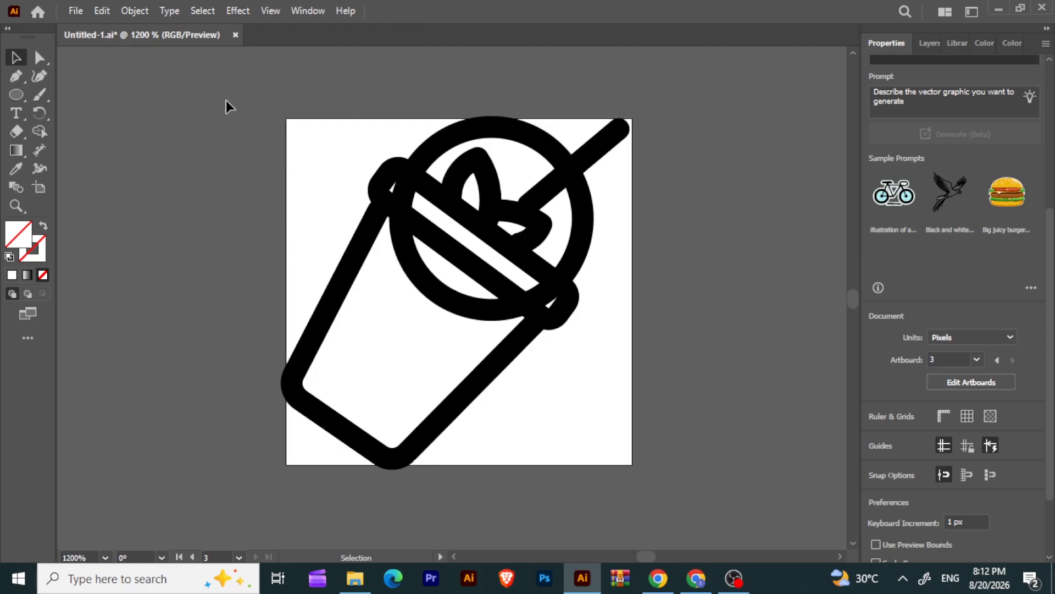
# - With Shape Builder, remove the part of the lid circle below the rim and merge the rim's pieces into one band
pyautogui.hotkey('ctrl', 'a')
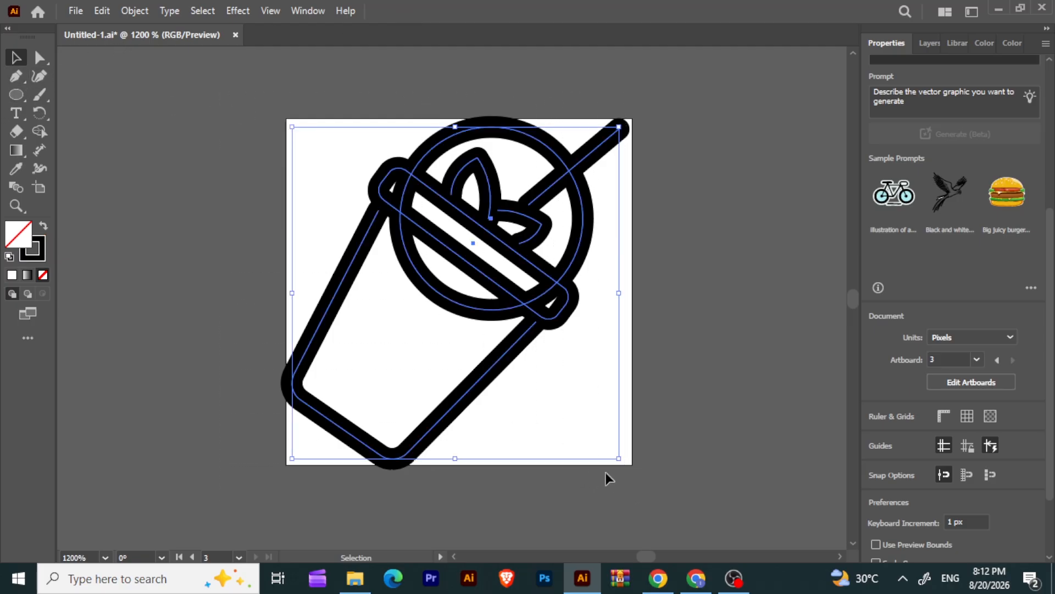
pyautogui.click(50, 133)
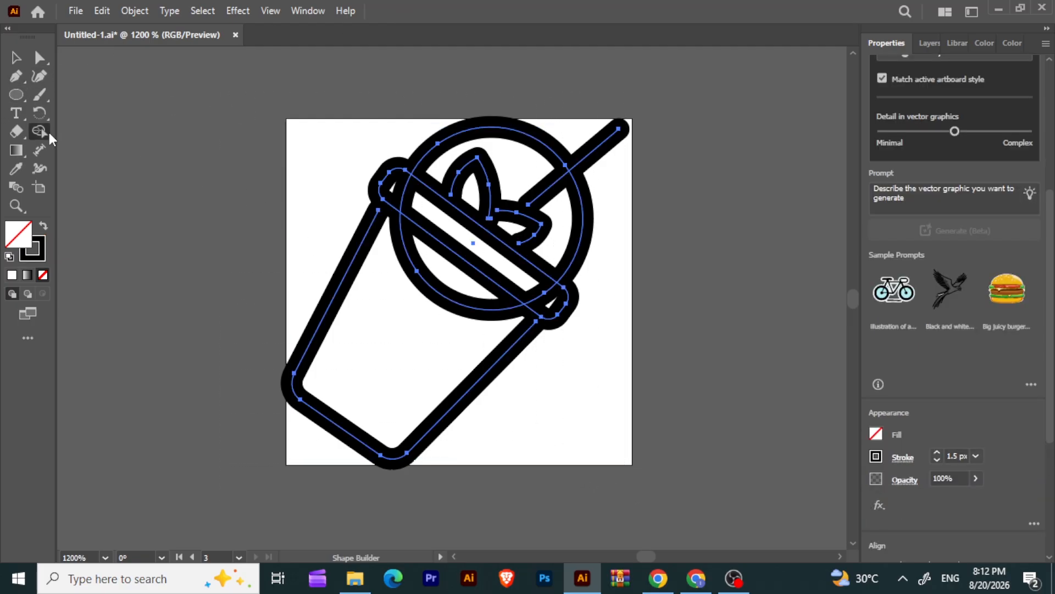
pyautogui.keyDown('alt'); pyautogui.click(451, 303); pyautogui.keyUp('alt')
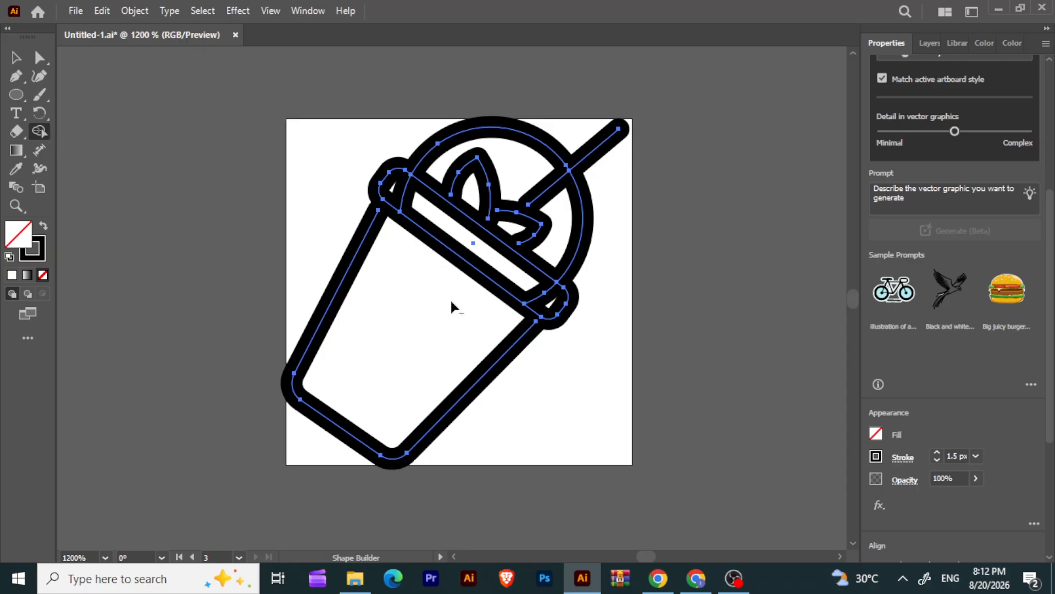
pyautogui.keyDown('alt'); pyautogui.click(405, 202); pyautogui.keyUp('alt')
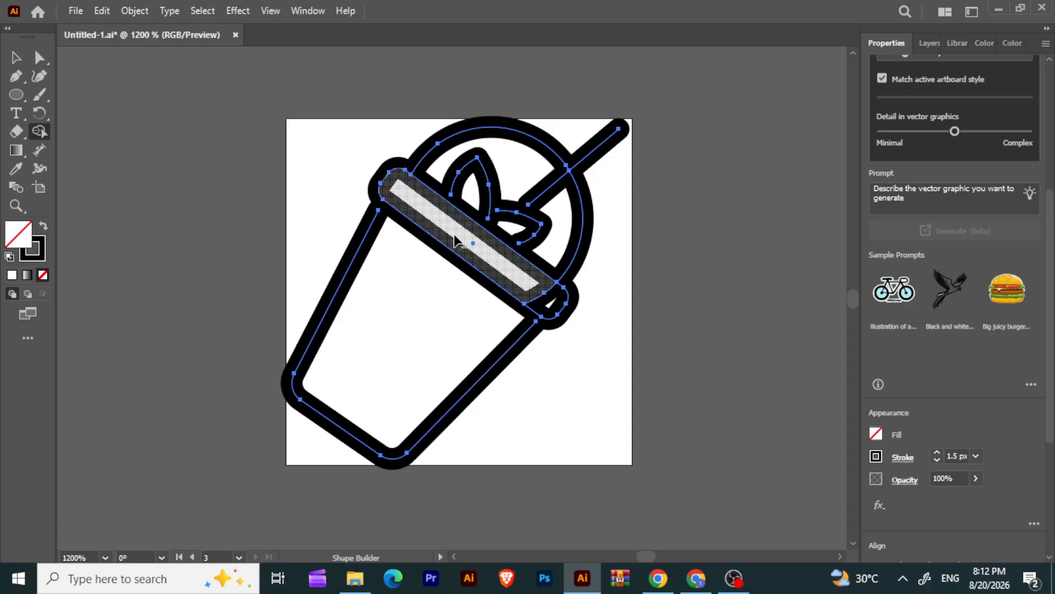
pyautogui.moveTo(546, 301); pyautogui.dragTo(478, 238)
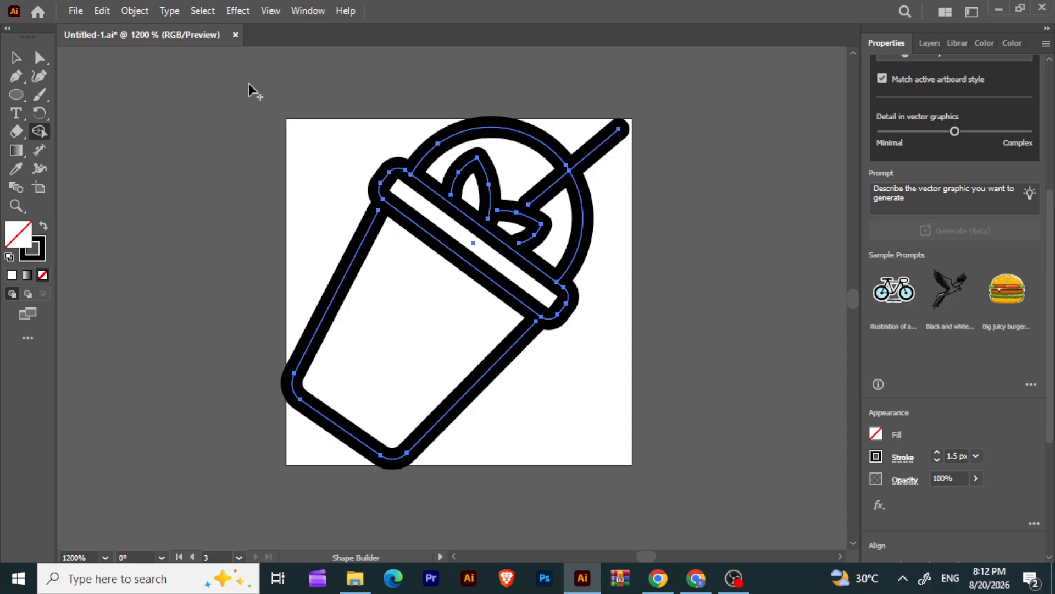
# - Nudge the upper-left end point of the cup body path slightly so it tucks under the rim
pyautogui.click(36, 66)
pyautogui.click(379, 211)
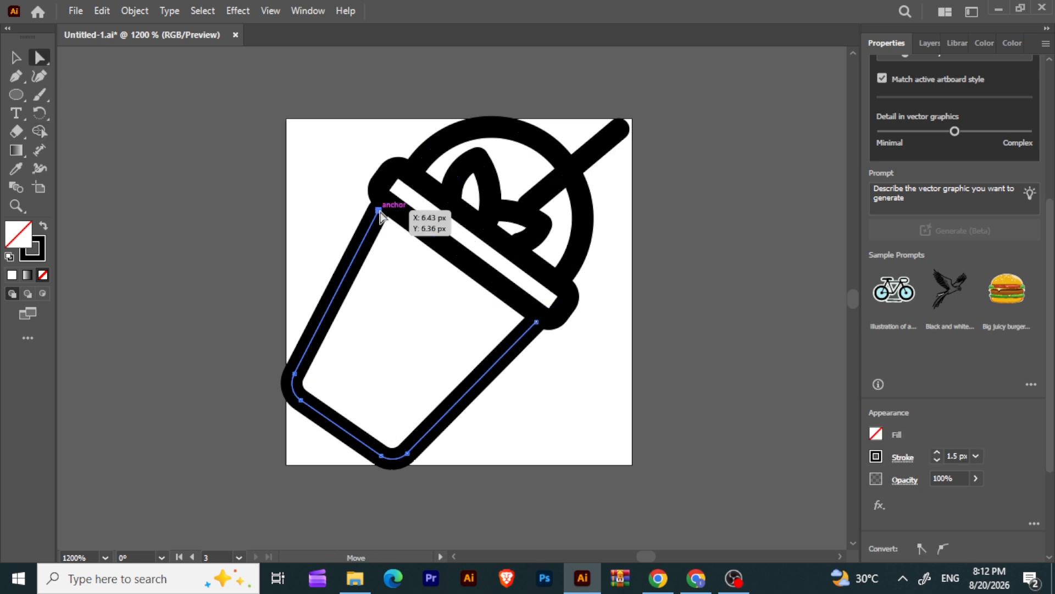
pyautogui.moveTo(381, 212); pyautogui.dragTo(385, 208)
pyautogui.click(684, 396)
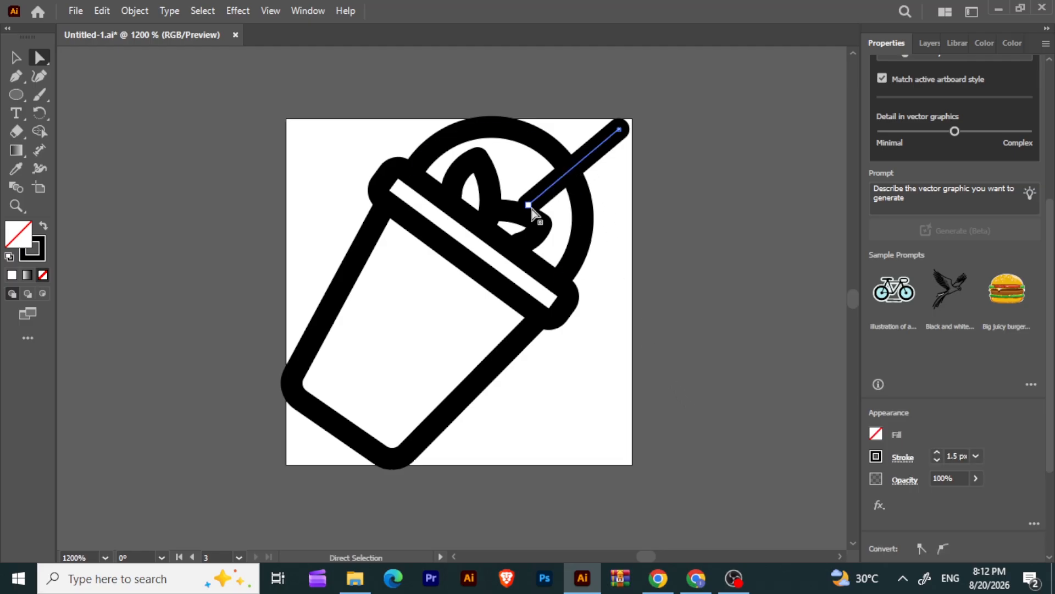
# - Extend the straw's lower end toward the smaller leaf and shift its upper end slightly outward
pyautogui.moveTo(528, 206); pyautogui.dragTo(521, 217)
pyautogui.click(714, 246)
pyautogui.click(617, 133)
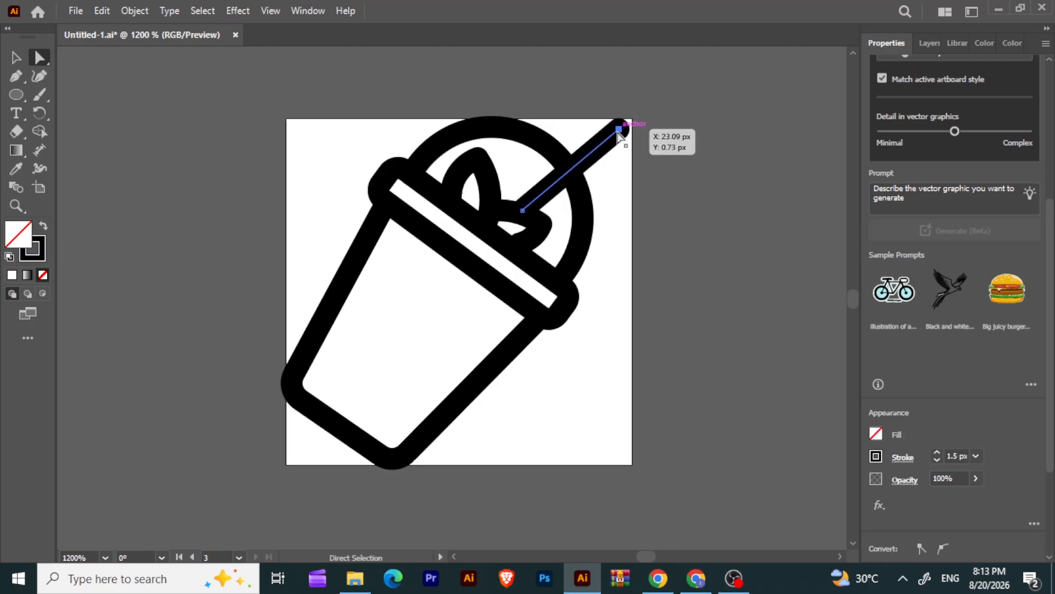
pyautogui.moveTo(620, 133); pyautogui.dragTo(625, 134)
pyautogui.click(761, 266)
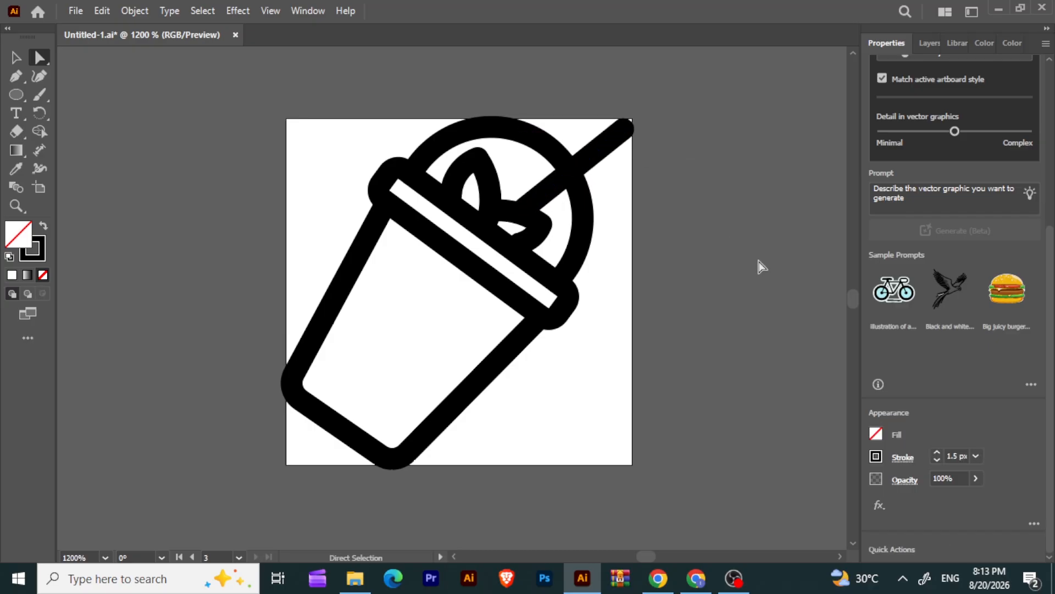
# - Draw a liquid line across the cup body with the Pen tool and bend it into a wave with the Curvature tool
pyautogui.click(15, 76)
pyautogui.click(345, 299)
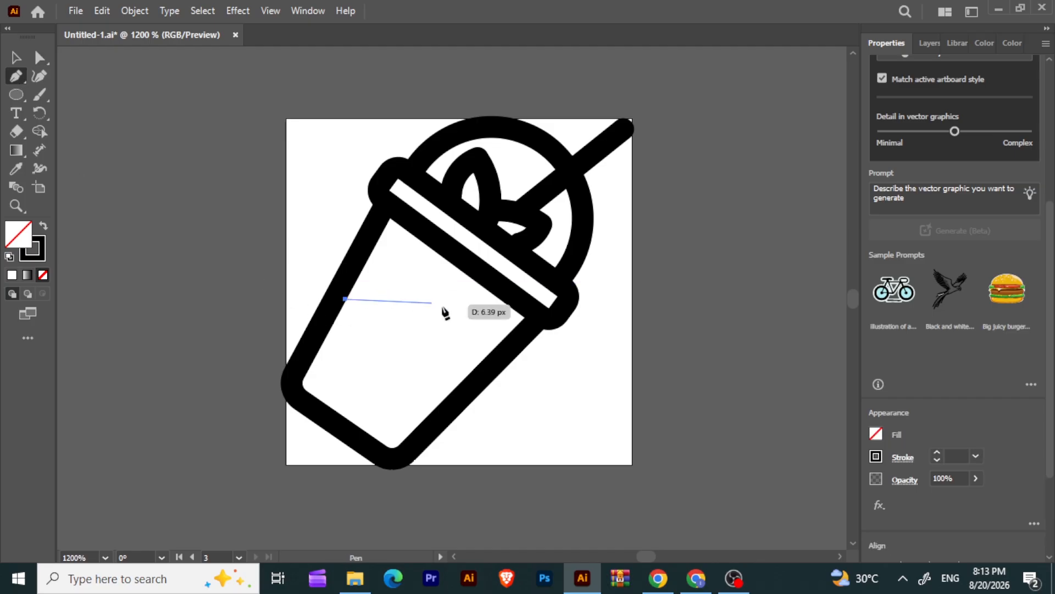
pyautogui.click(520, 328)
pyautogui.click(39, 76)
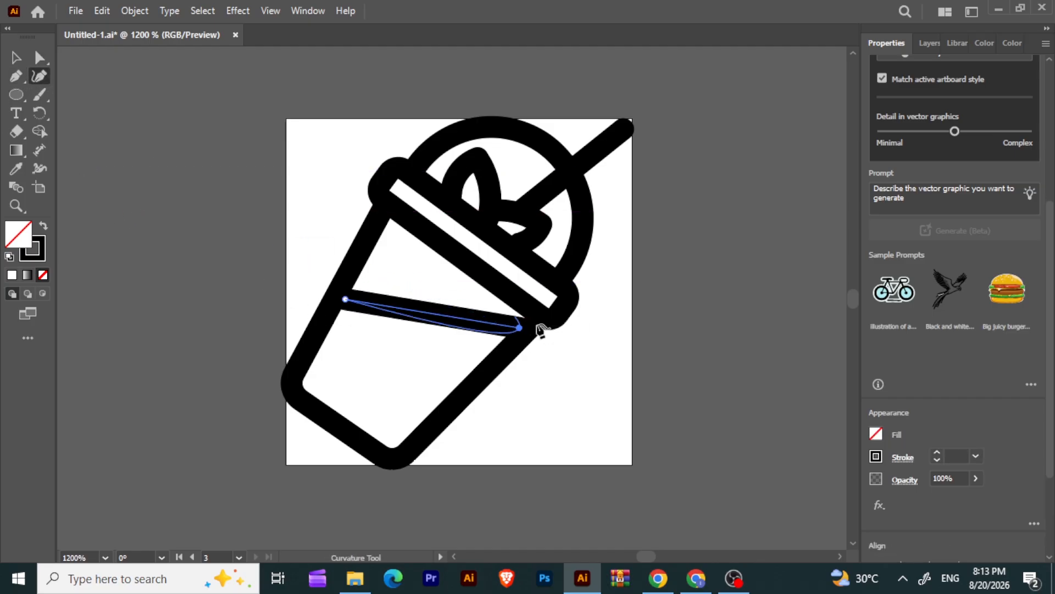
pyautogui.moveTo(476, 321); pyautogui.dragTo(368, 301)
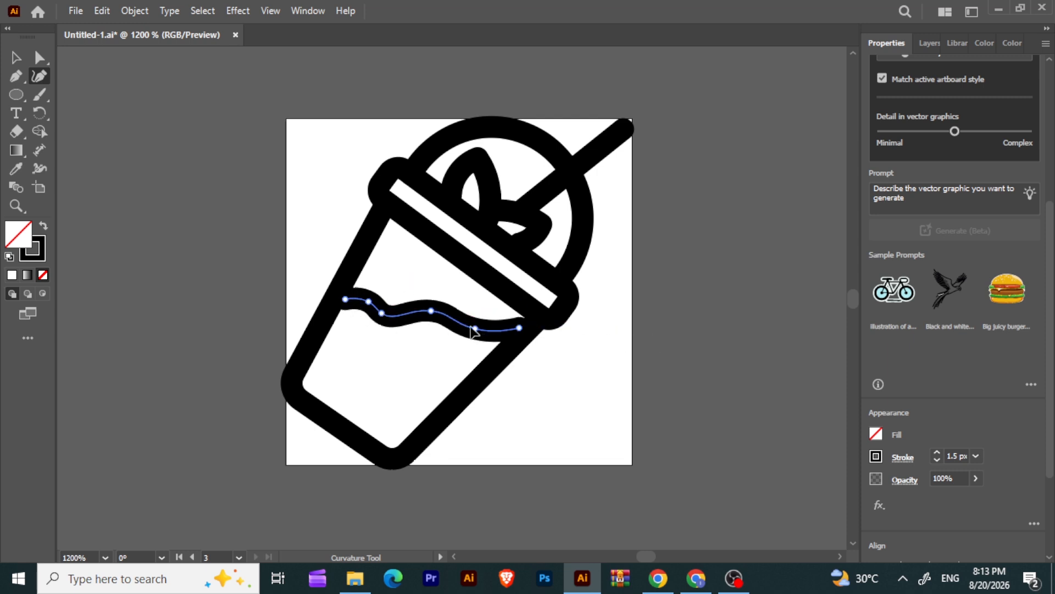
# - Reshape the liquid line with a deeper dip on its left half and its right end raised to the rim
pyautogui.moveTo(475, 329); pyautogui.dragTo(462, 301)
pyautogui.moveTo(515, 325); pyautogui.dragTo(504, 296)
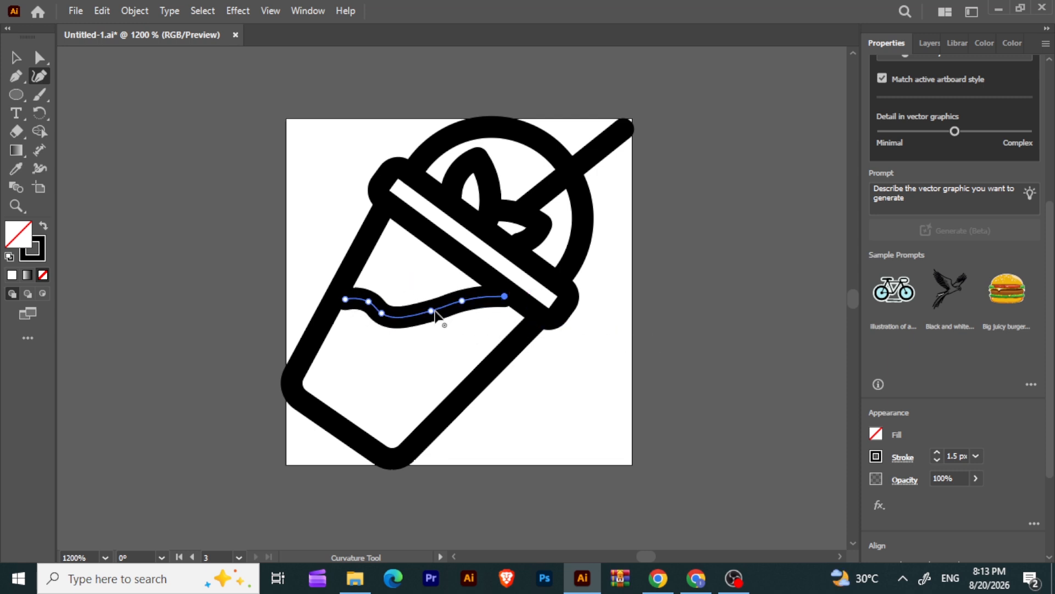
pyautogui.moveTo(431, 311); pyautogui.dragTo(391, 318)
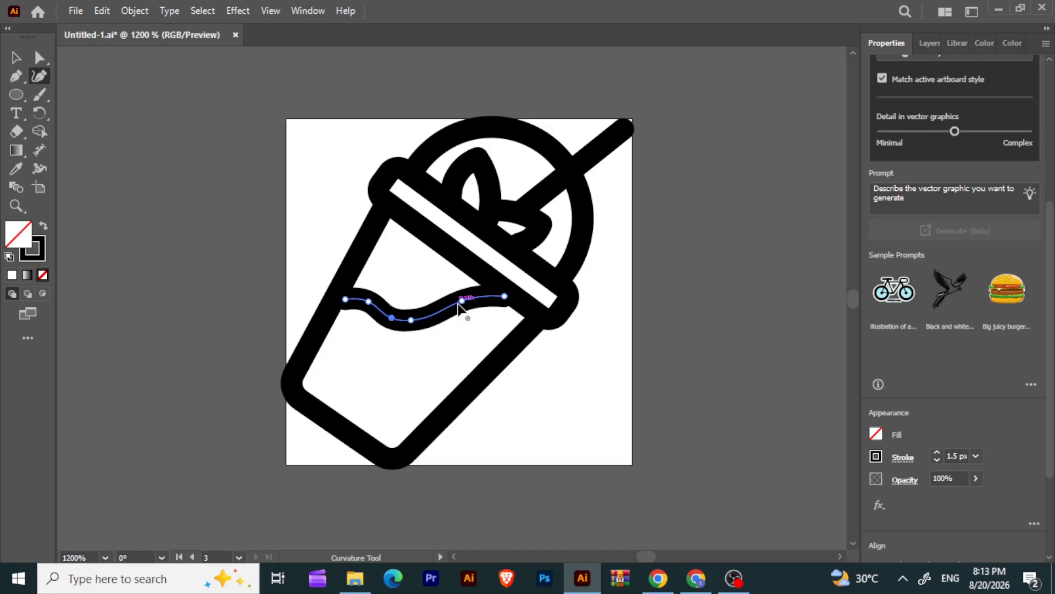
pyautogui.moveTo(462, 300)
pyautogui.mouseDown()
pyautogui.moveTo(448, 312)
pyautogui.moveTo(448, 297)
pyautogui.mouseUp()
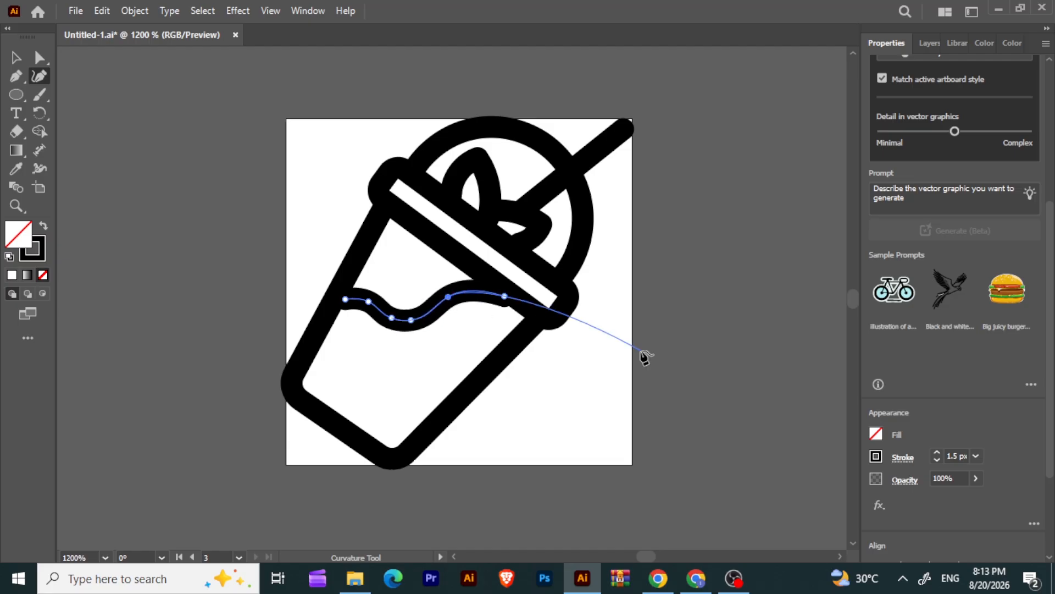
pyautogui.click(741, 345)
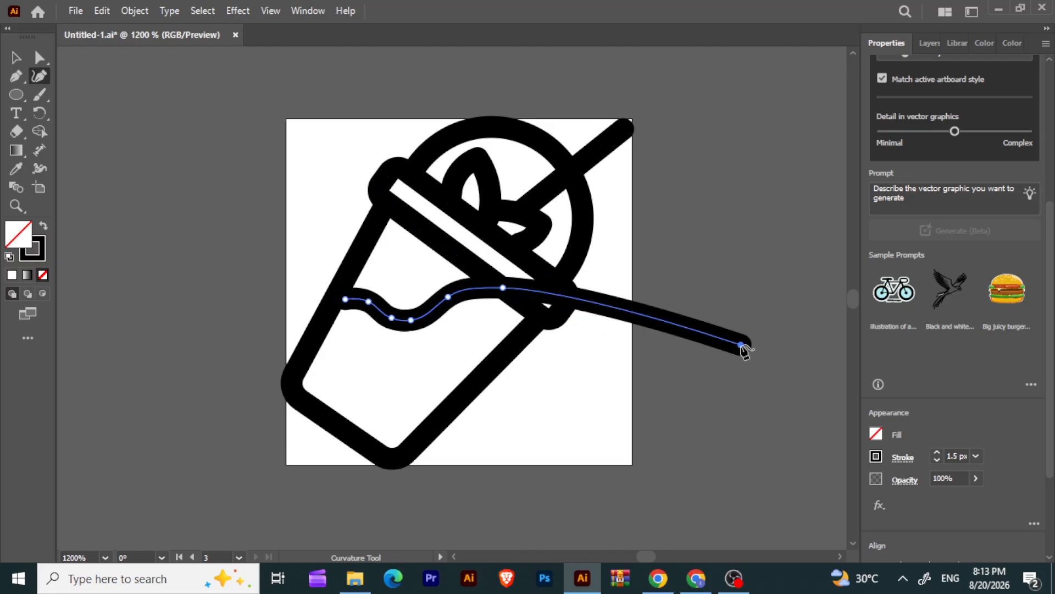
pyautogui.hotkey('ctrl', 'z')
pyautogui.press('Escape')
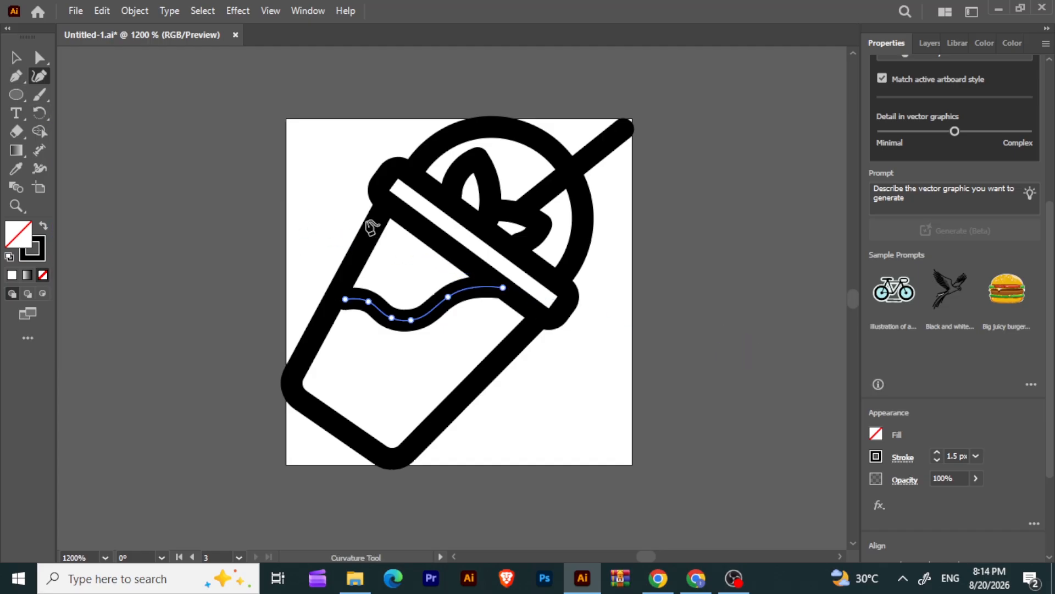
# - Lower the liquid line's left end onto the cup's side and flatten the left half of the wave
pyautogui.moveTo(345, 299)
pyautogui.mouseDown()
pyautogui.moveTo(324, 315)
pyautogui.moveTo(357, 312)
pyautogui.mouseUp()
pyautogui.click(357, 308)
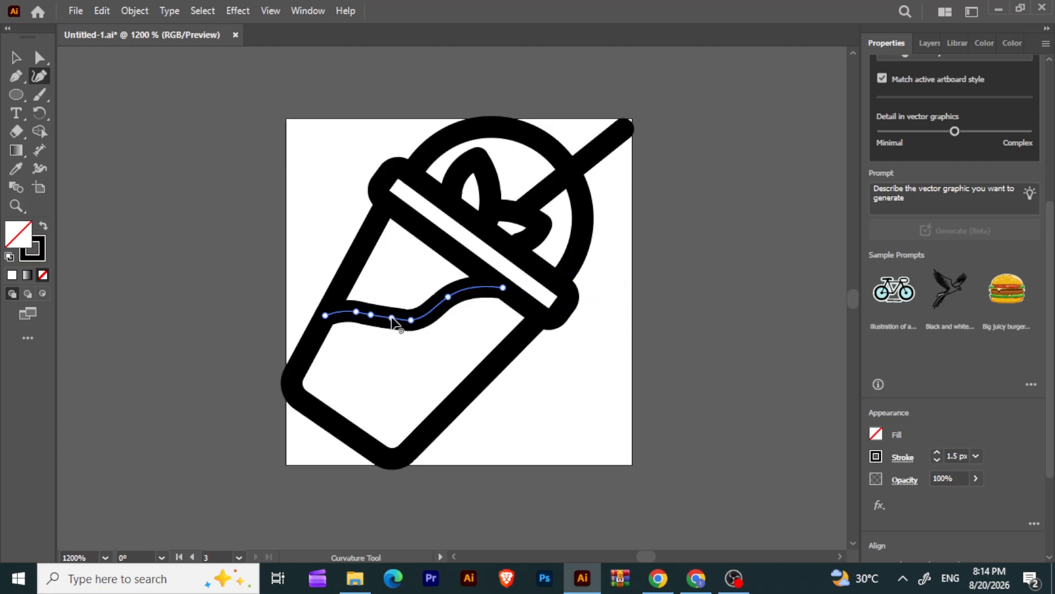
pyautogui.moveTo(391, 318); pyautogui.dragTo(416, 314)
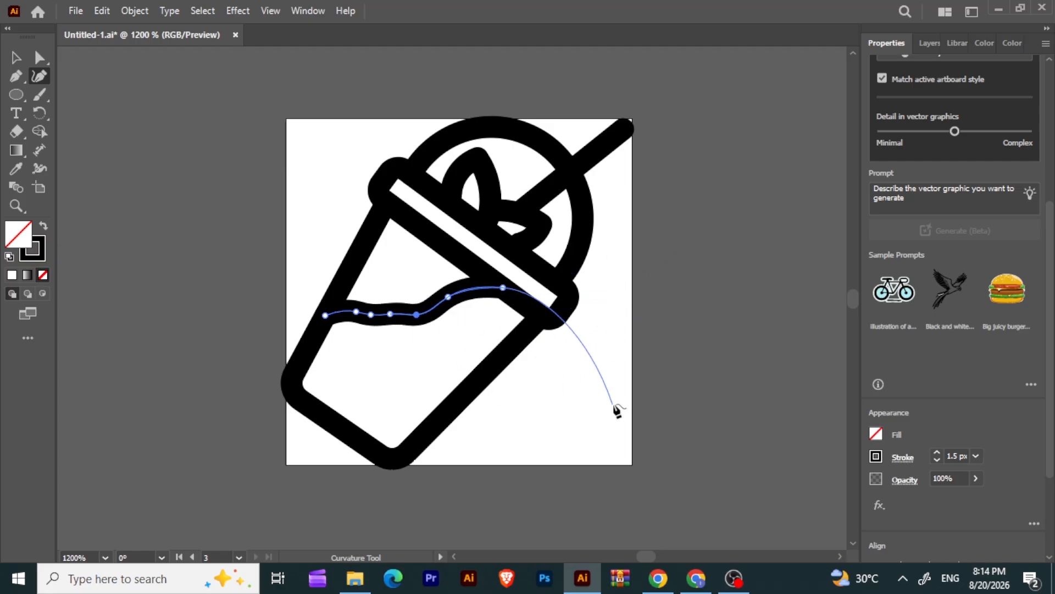
pyautogui.press('Escape')
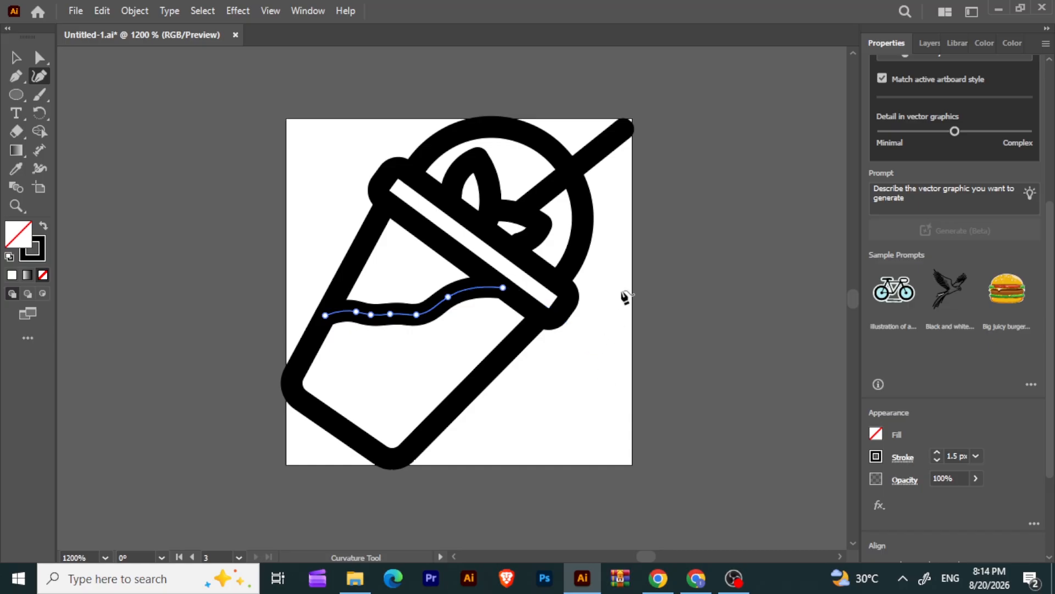
# - Reduce the Paintbrush size and paint a small black dot near the cup's lower-left corner
pyautogui.click(39, 95)
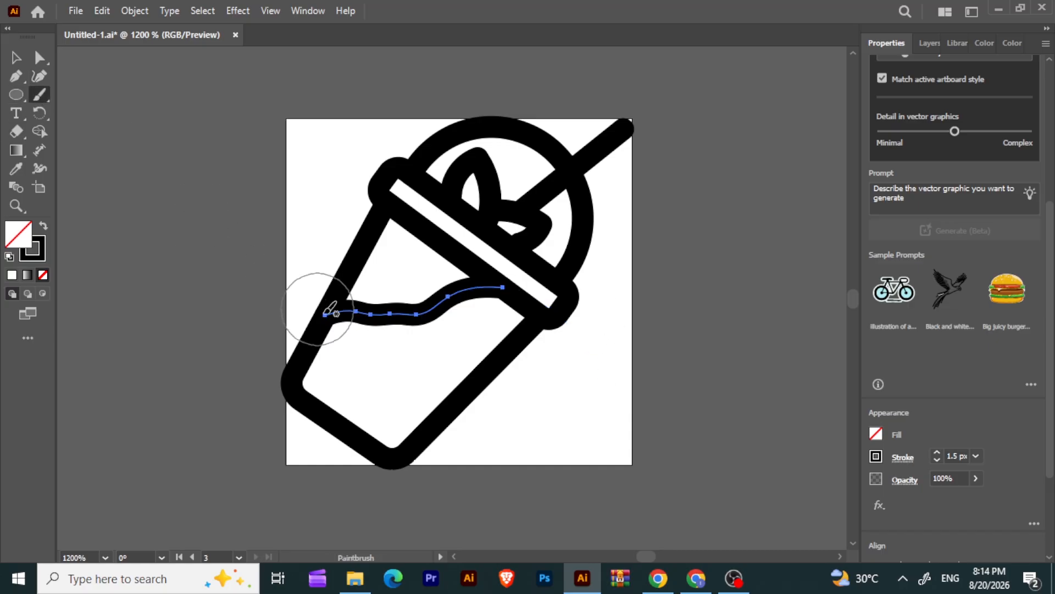
pyautogui.press('[')
pyautogui.press('[')
pyautogui.press('[')
pyautogui.press('[')
pyautogui.press('[')
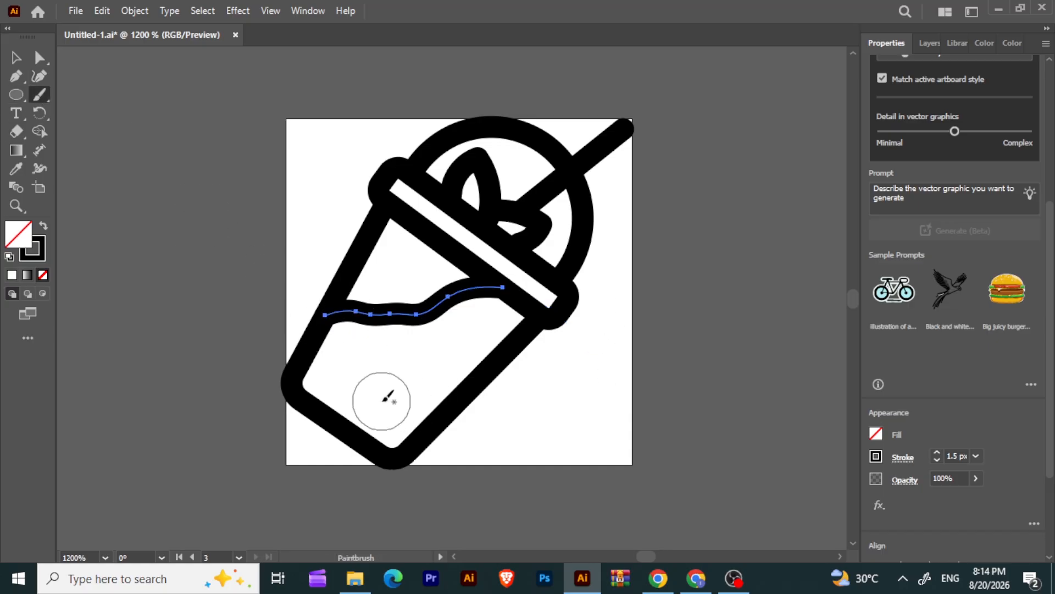
pyautogui.click(341, 391)
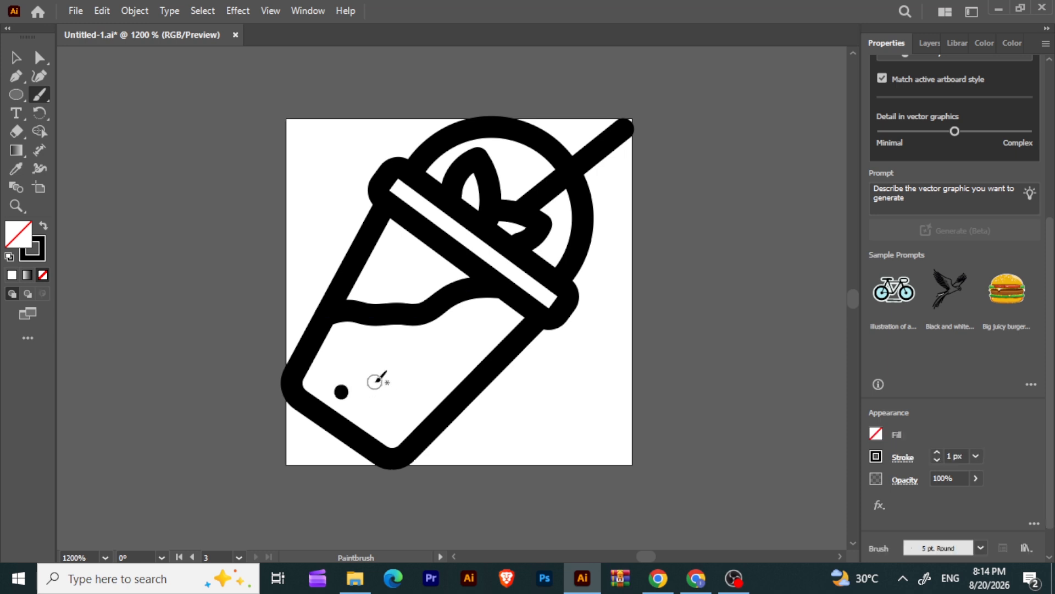
# - Try a second dot with a larger brush, undo it and reduce the brush size again
pyautogui.press(']')
pyautogui.press(']')
pyautogui.click(374, 382)
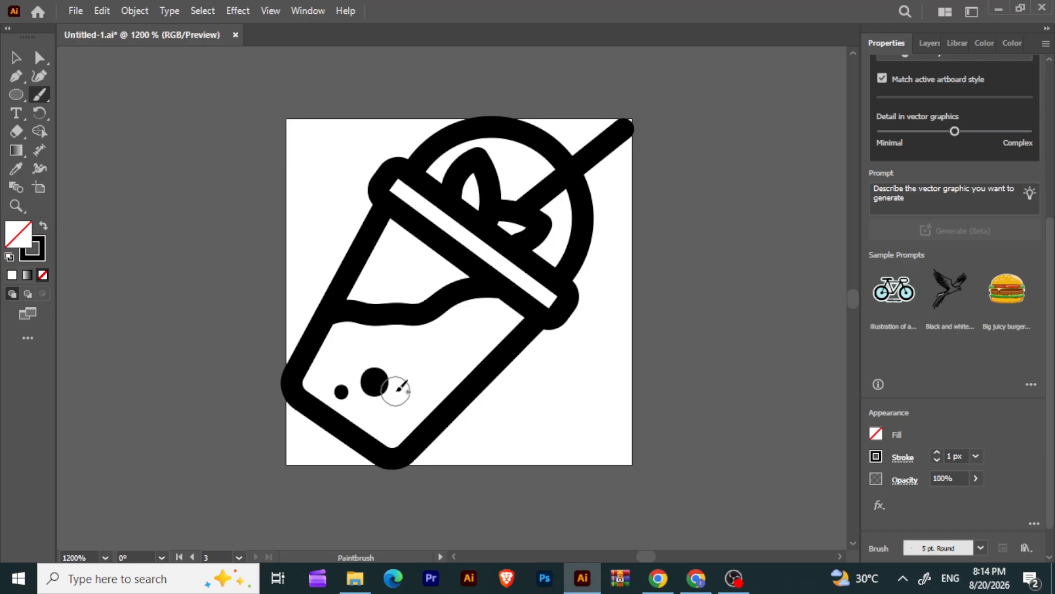
pyautogui.hotkey('ctrl', 'z')
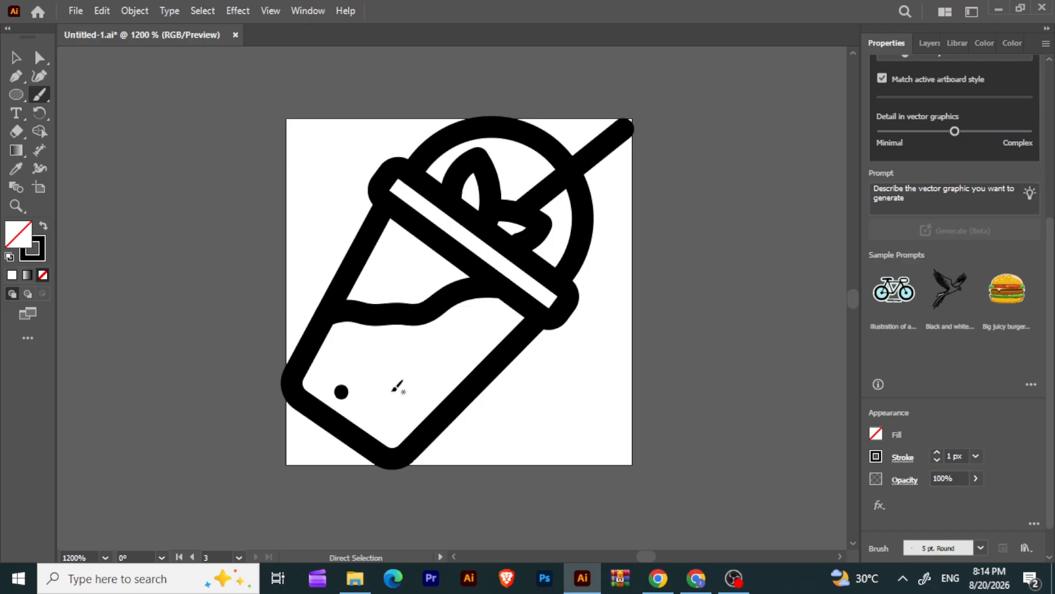
pyautogui.press('[')
pyautogui.press('[')
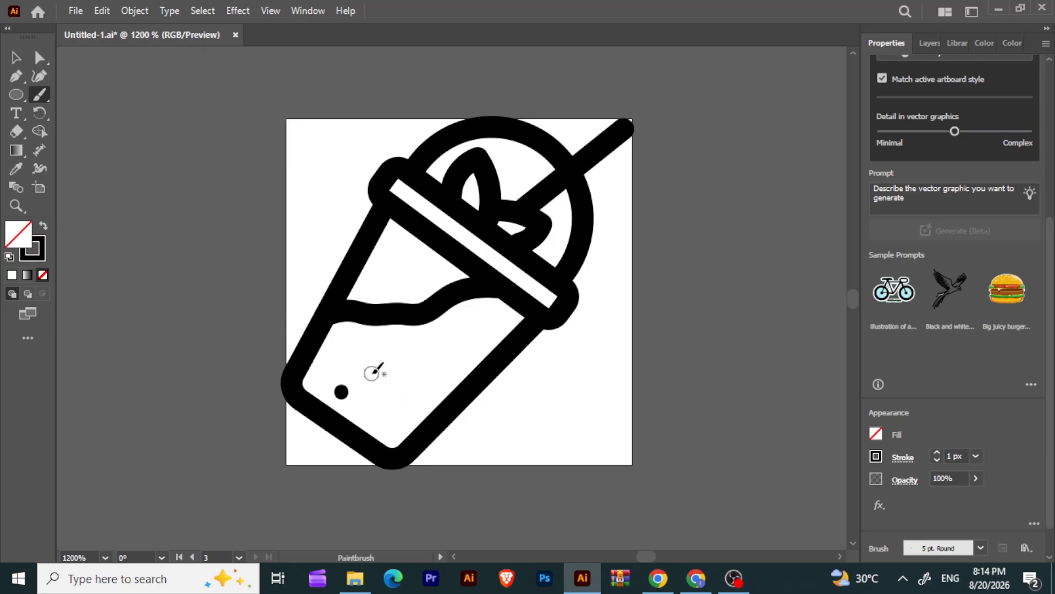
# - Paint six more small black dots scattered across the cup body below the liquid line
pyautogui.click(371, 373)
pyautogui.click(400, 373)
pyautogui.click(433, 361)
pyautogui.click(411, 402)
pyautogui.click(383, 405)
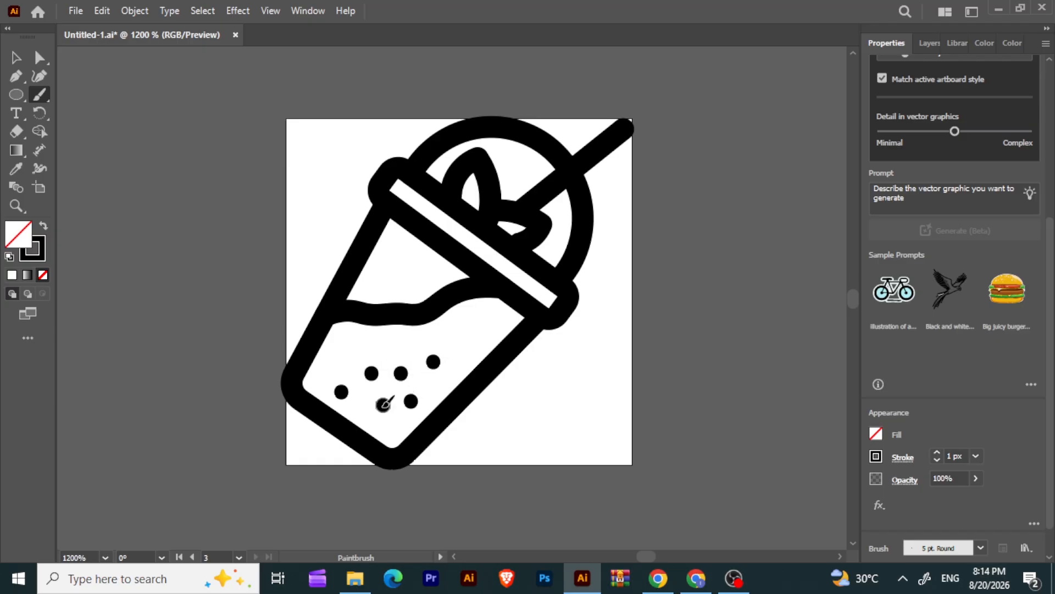
pyautogui.click(388, 426)
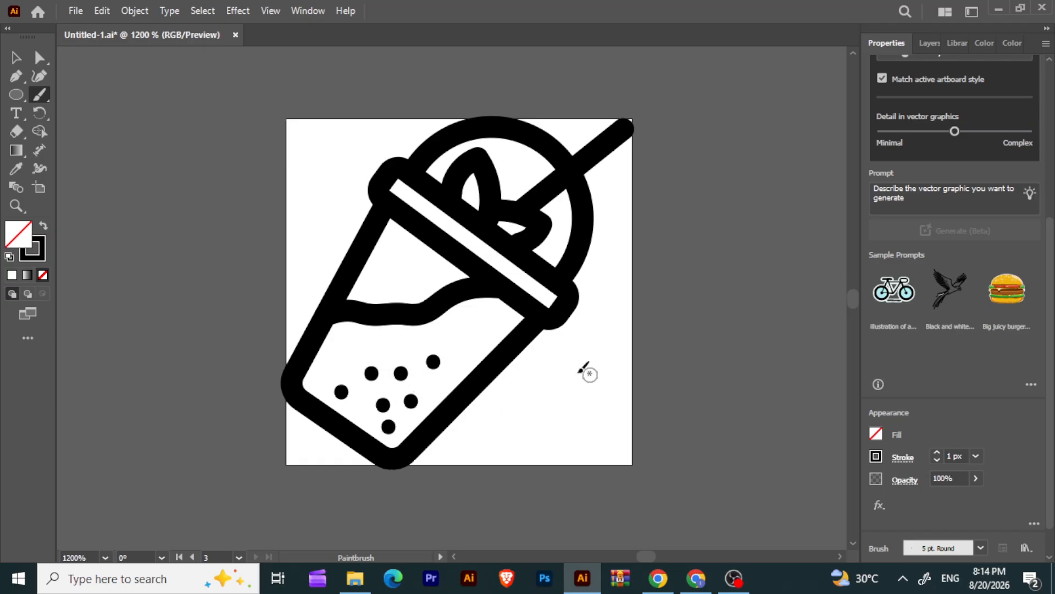
# - Select all of the cup artwork and set its X position to 12 px
pyautogui.press('v')
pyautogui.moveTo(248, 156); pyautogui.dragTo(690, 467)
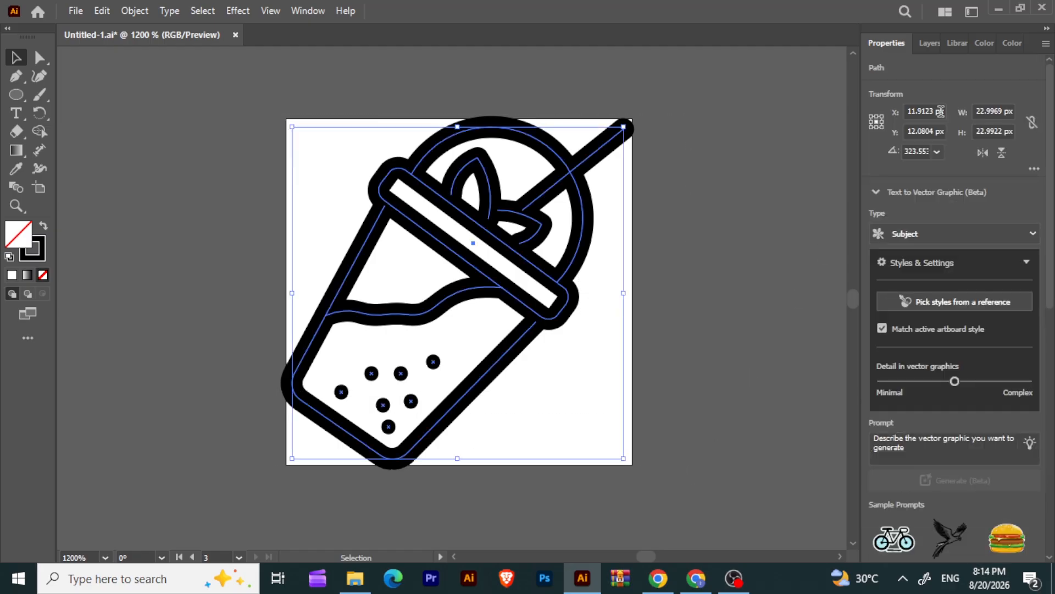
pyautogui.click(937, 109)
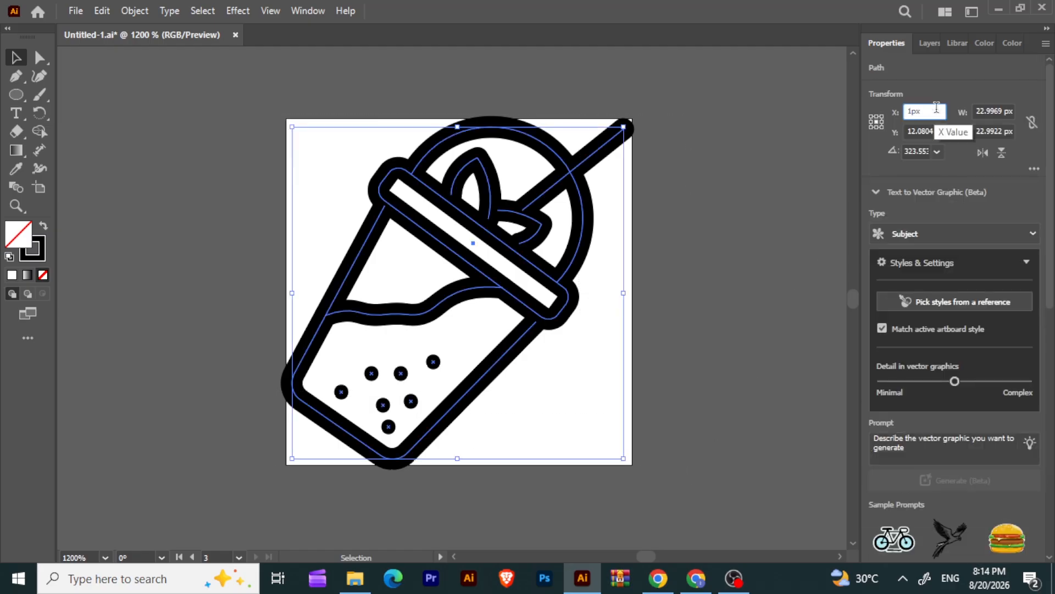
pyautogui.write('2')
pyautogui.press('Return')
# - Set the selected artwork's width to 22.5 px and open its height for editing
pyautogui.click(1004, 111)
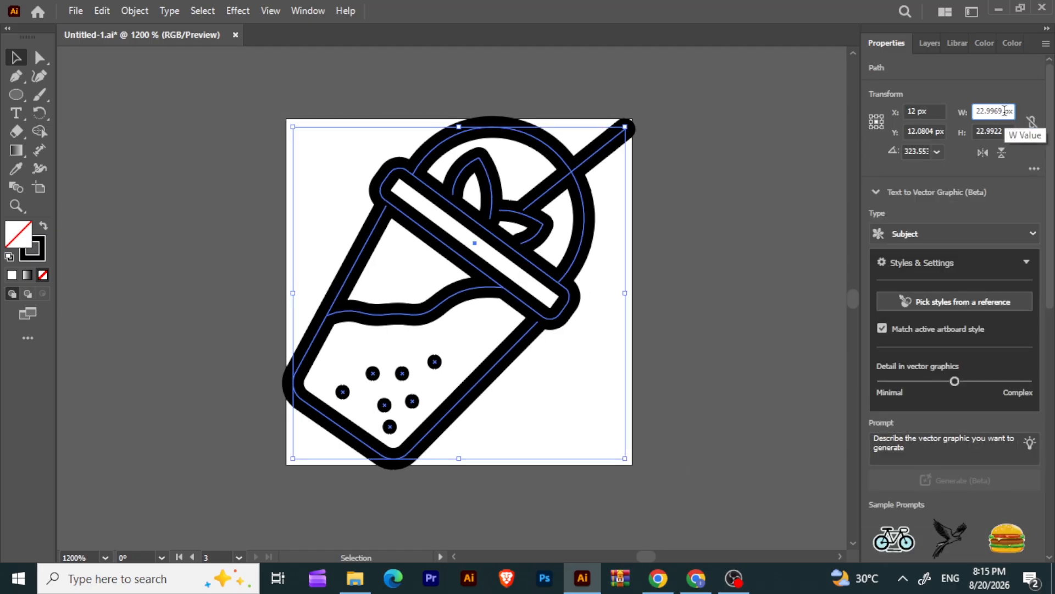
pyautogui.write('5')
pyautogui.press('Return')
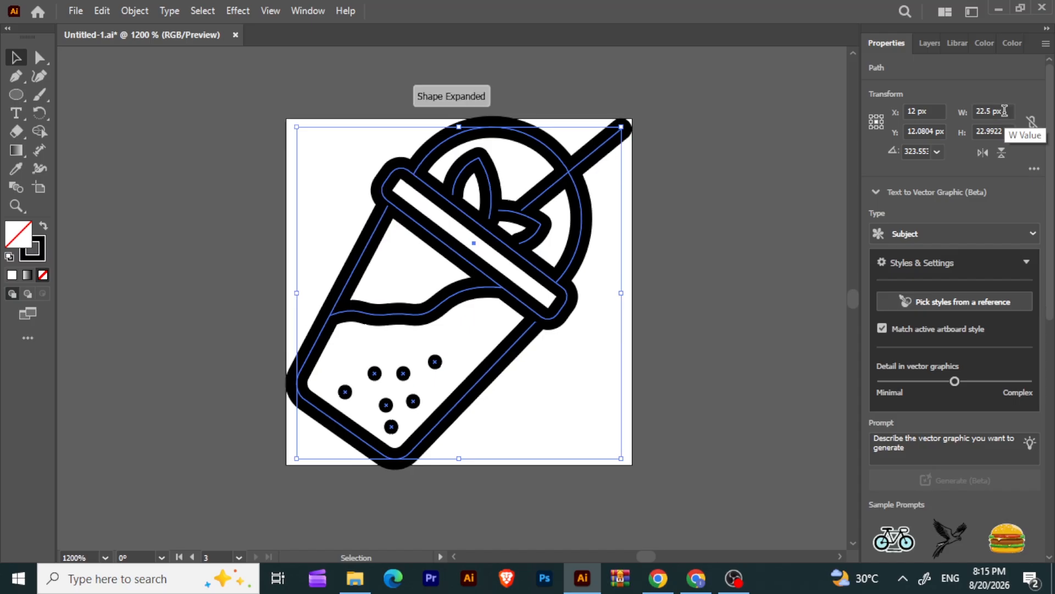
pyautogui.click(1003, 130)
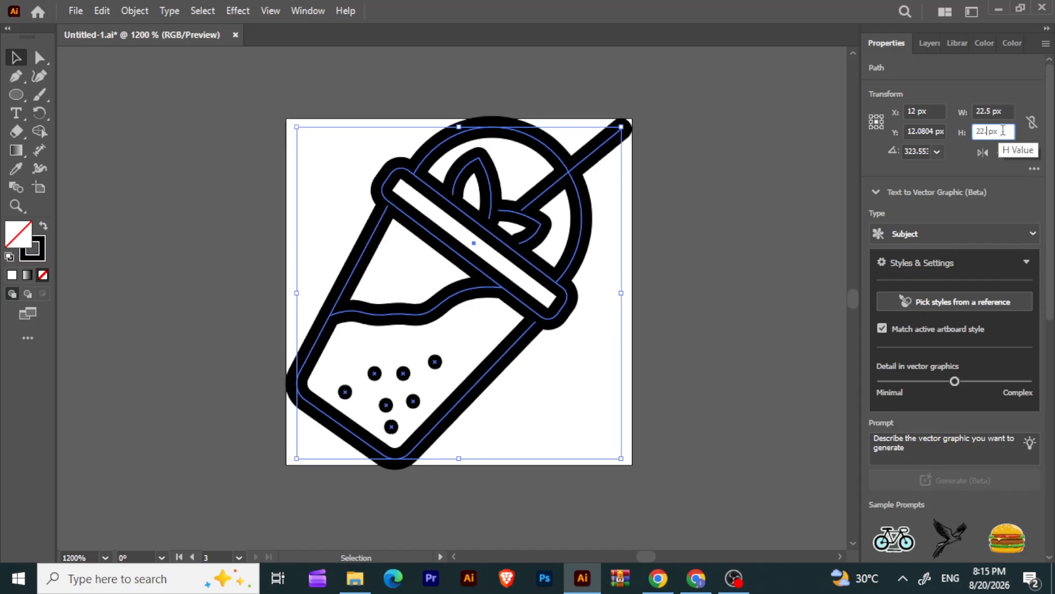